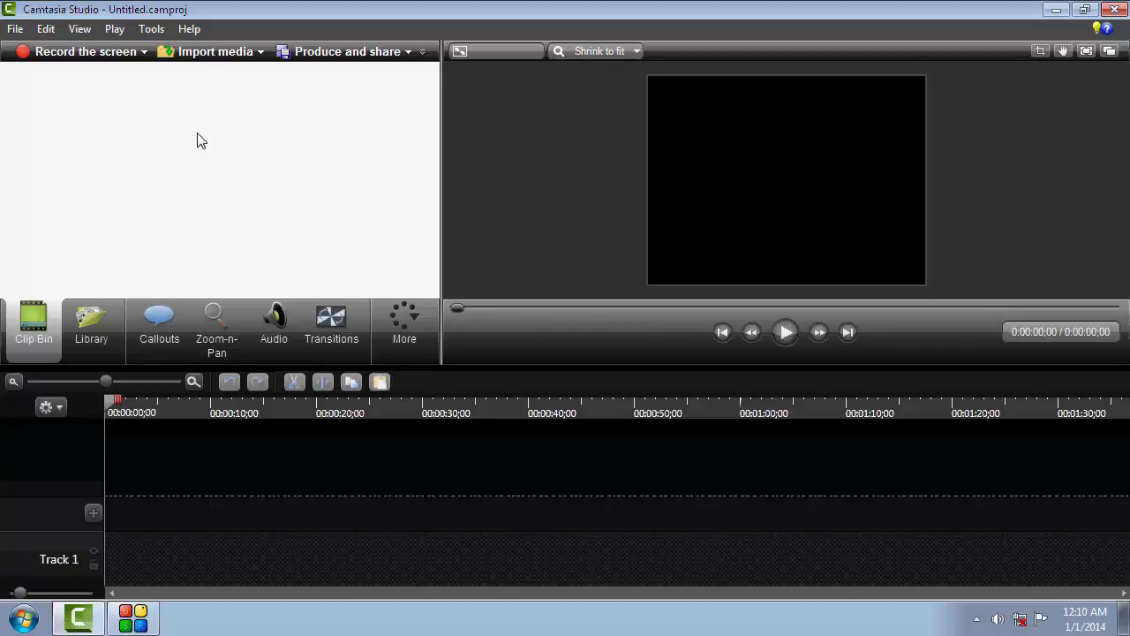
- Import the video "001 introduction to ms excel in hindi" from the MS EXCEL folder into the Clip Bin
click(216, 51)
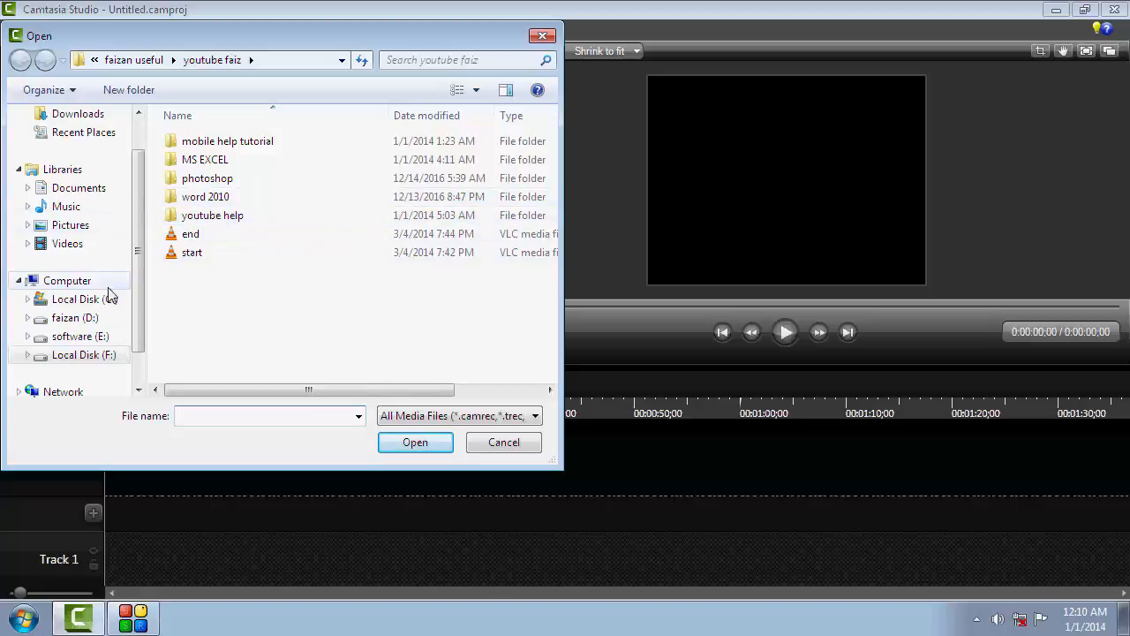
click(213, 164)
double_click(213, 164)
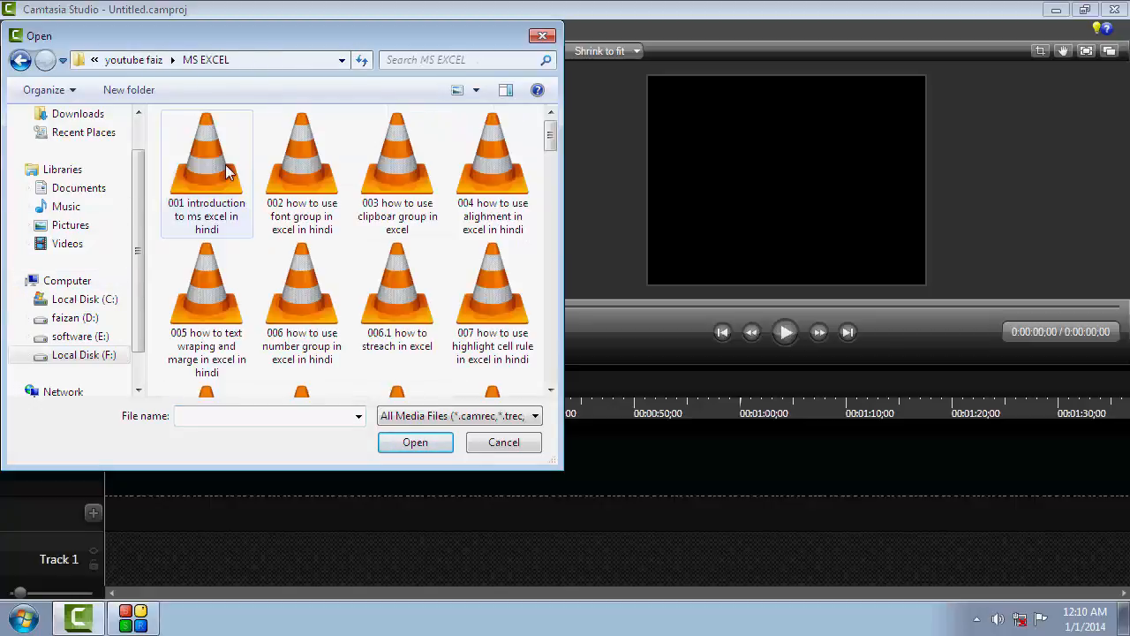
click(208, 205)
click(408, 441)
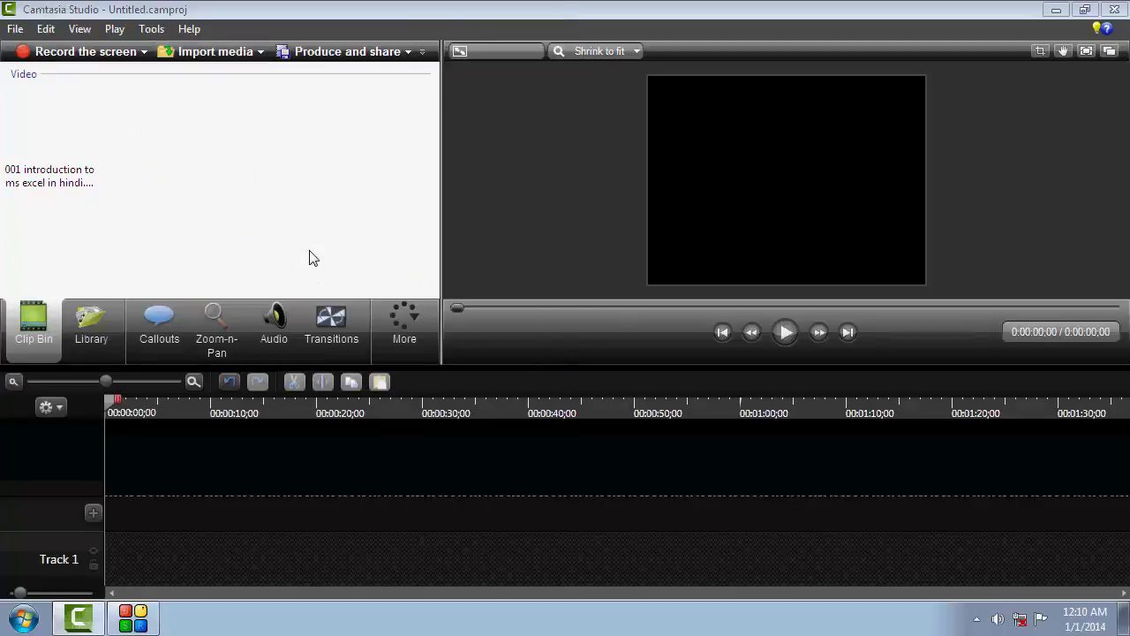
- Place the imported video at the start of Track 1 and briefly play it
click(62, 132)
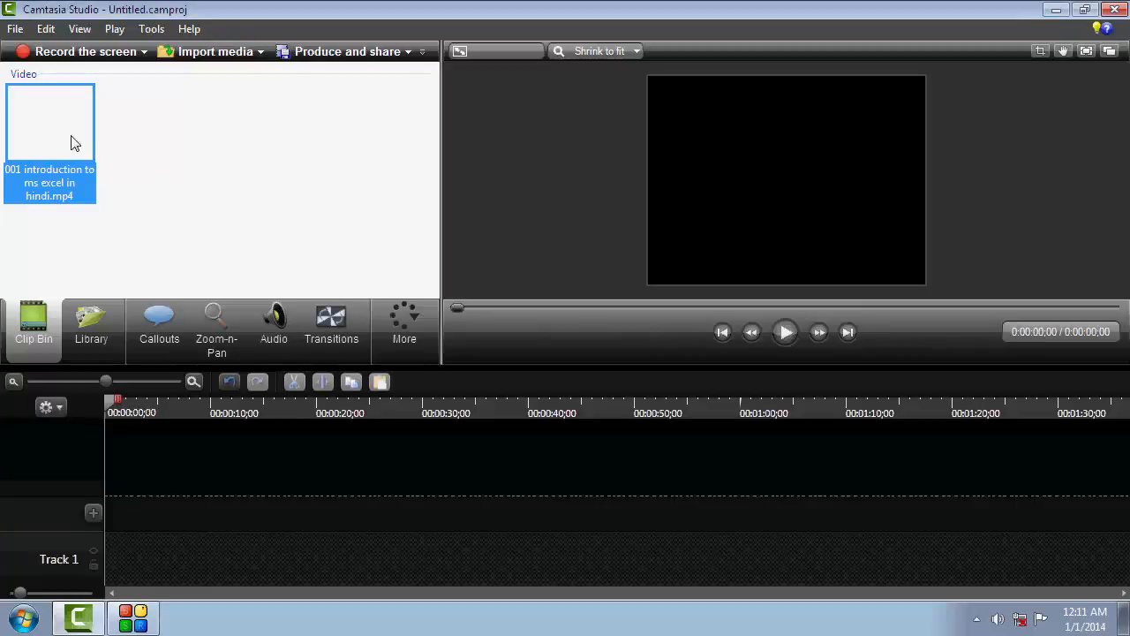
drag(75, 144, 145, 550)
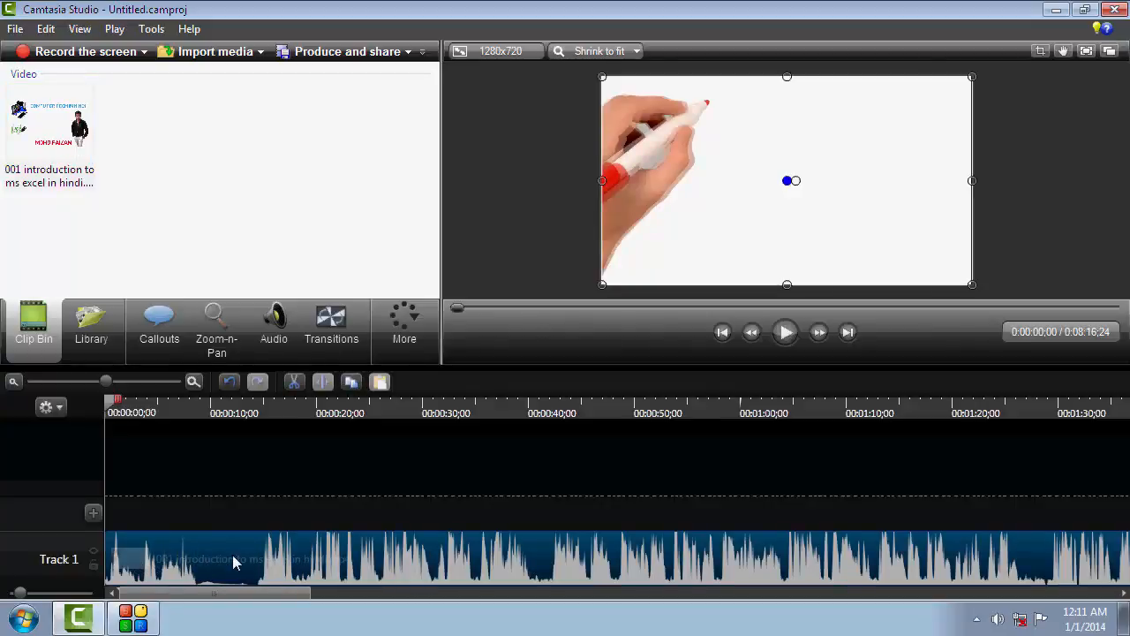
click(787, 333)
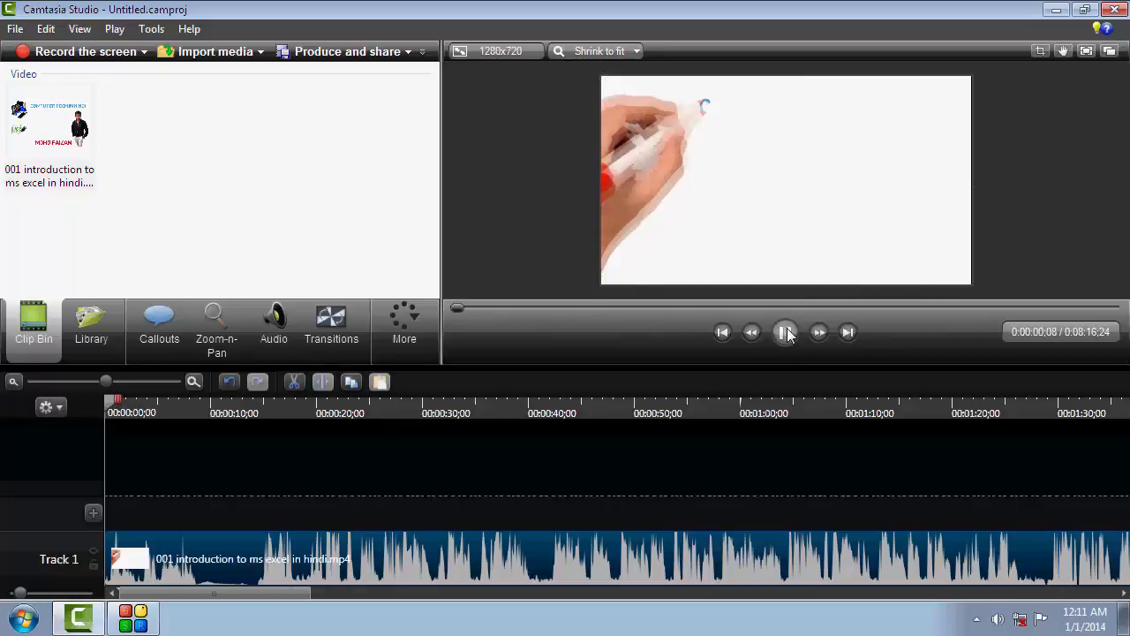
click(787, 333)
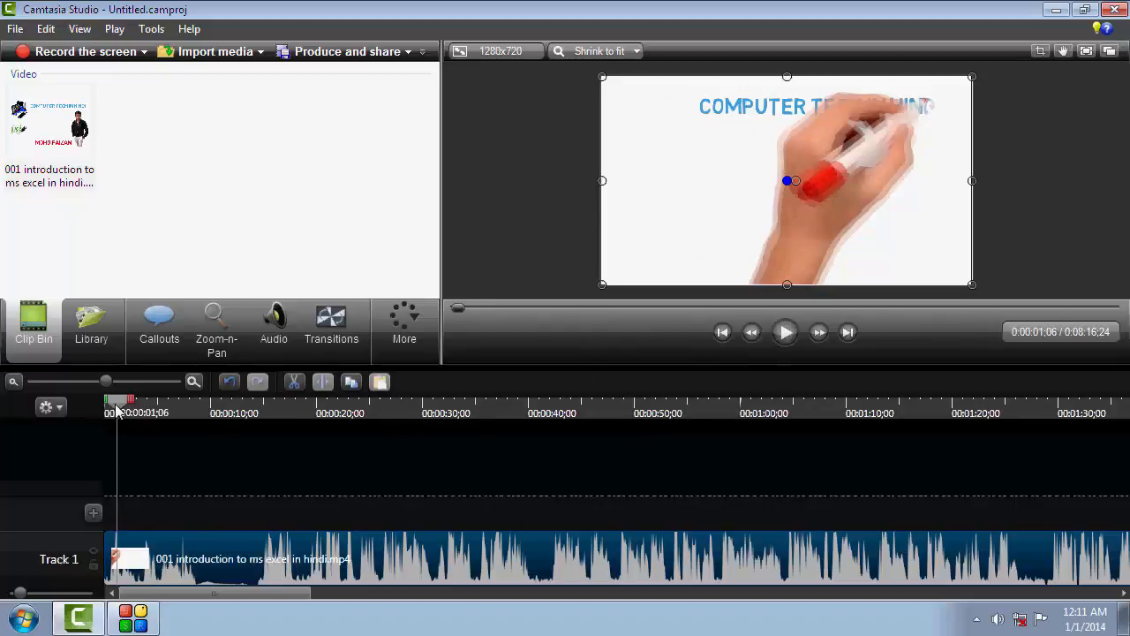
- Split the Track 1 clip at 0:00:14;03, near the end of the animated intro
drag(122, 404, 270, 420)
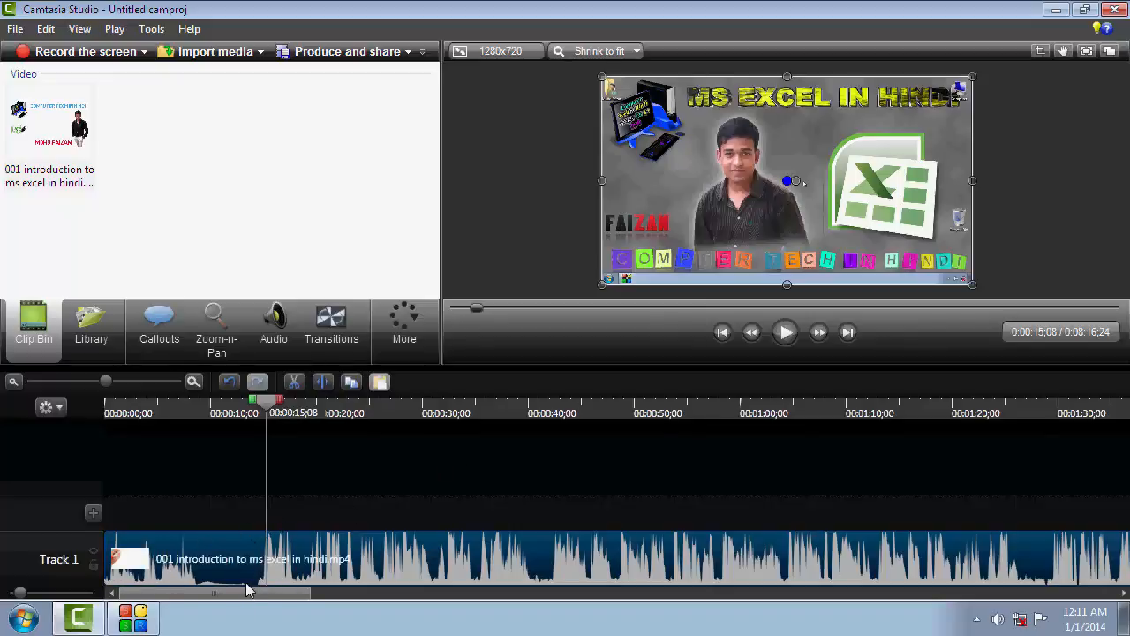
drag(266, 403, 255, 411)
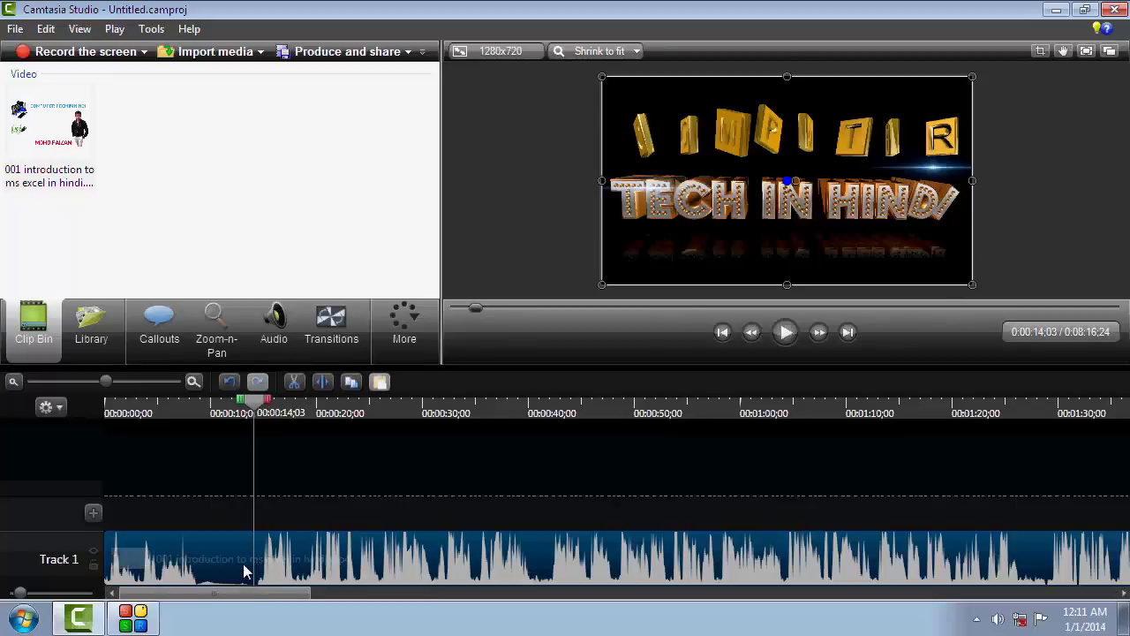
click(323, 382)
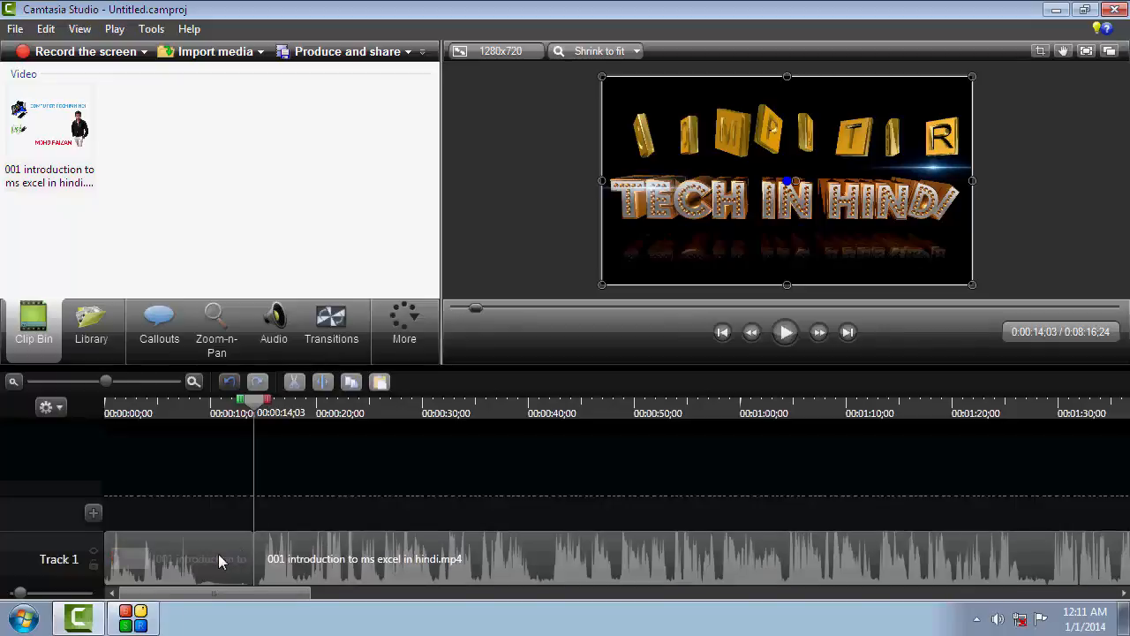
- Move the split-off intro piece onto a new track above Track 1 and delete it
drag(224, 519, 190, 499)
mouse_move(303, 490)
mouse_down()
mouse_move(363, 486)
mouse_move(283, 495)
mouse_move(332, 513)
mouse_move(189, 519)
mouse_up()
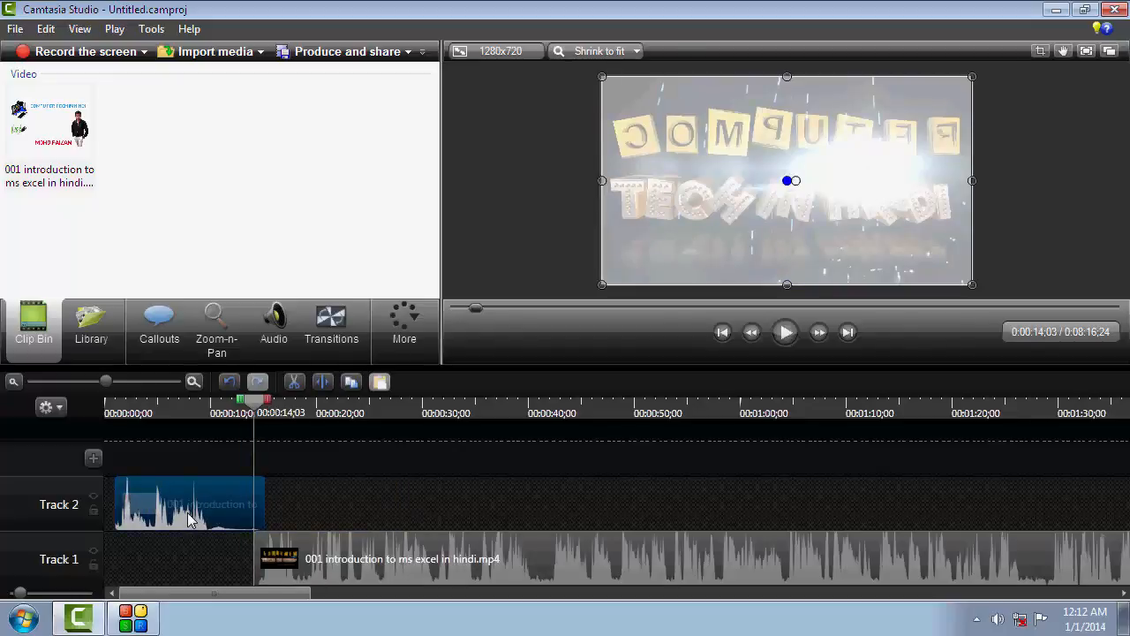
key(Delete)
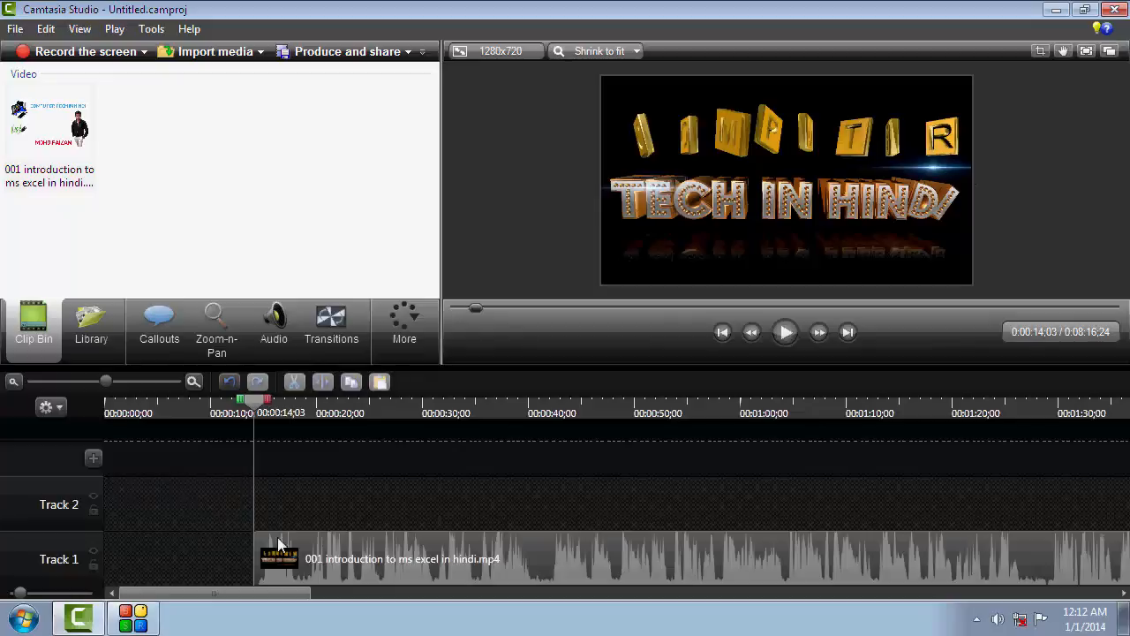
- Close the gap on Track 1 by moving the remaining clip to the very start of the timeline
mouse_move(268, 550)
mouse_down()
mouse_move(106, 549)
mouse_move(306, 549)
mouse_move(277, 550)
mouse_up()
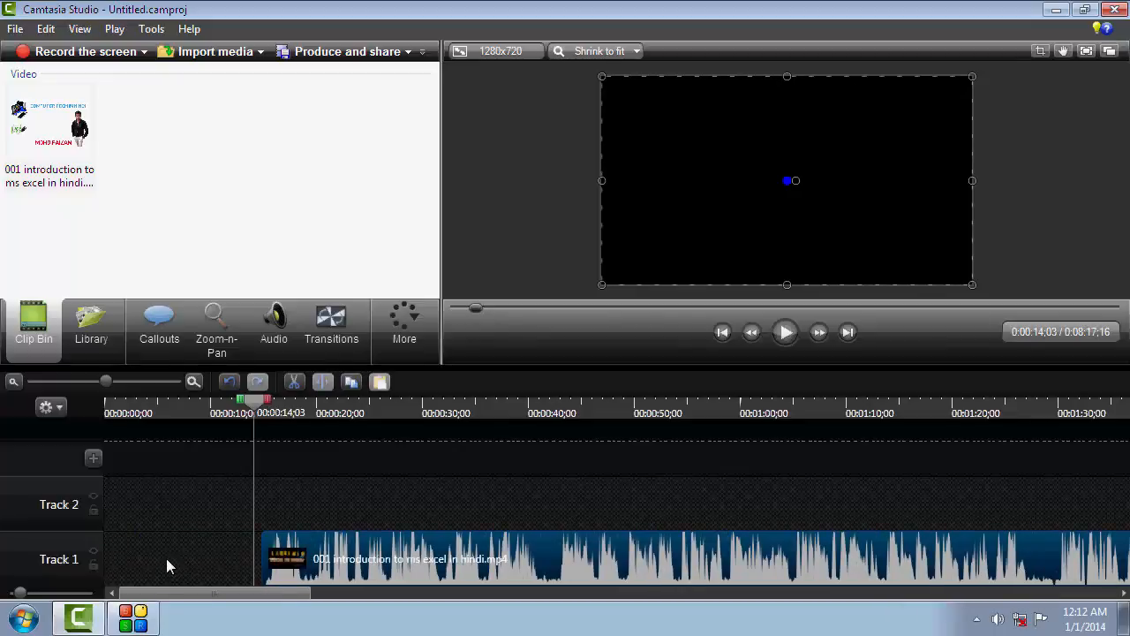
drag(251, 404, 174, 419)
drag(300, 429, 298, 430)
click(357, 590)
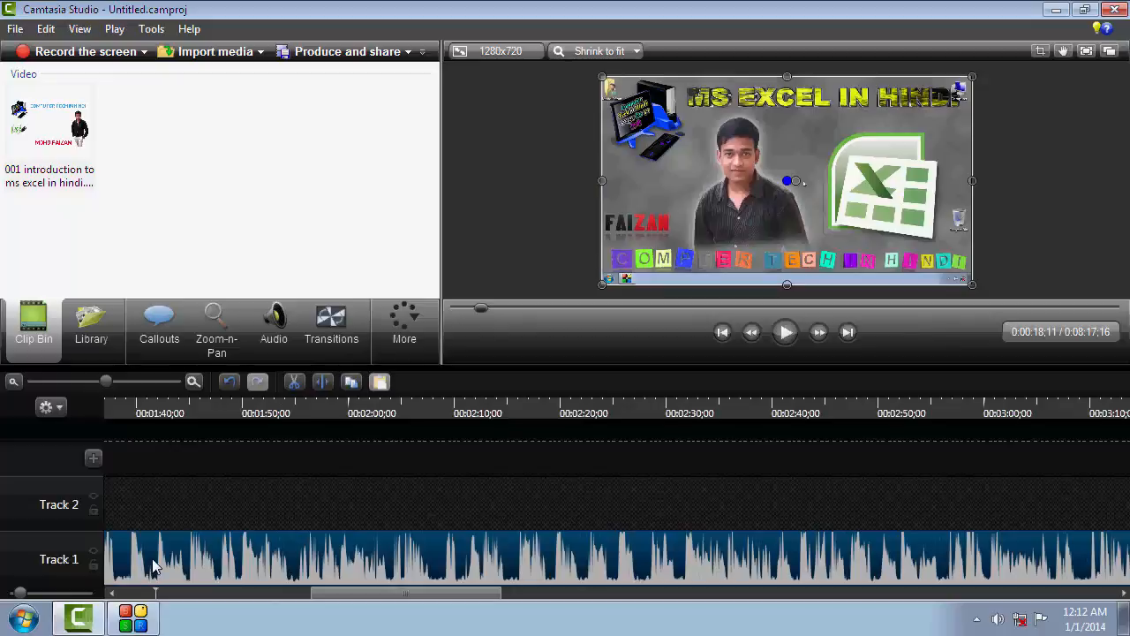
key(Left)
key(ctrl+z)
key(ctrl+z)
key(ctrl+z)
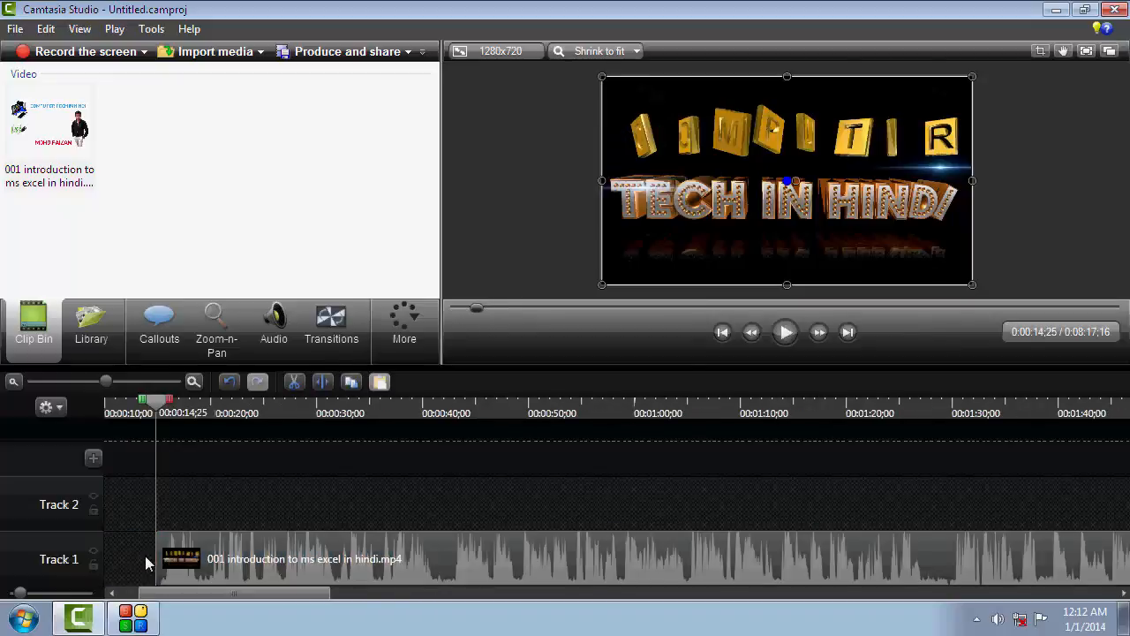
key(ctrl+z)
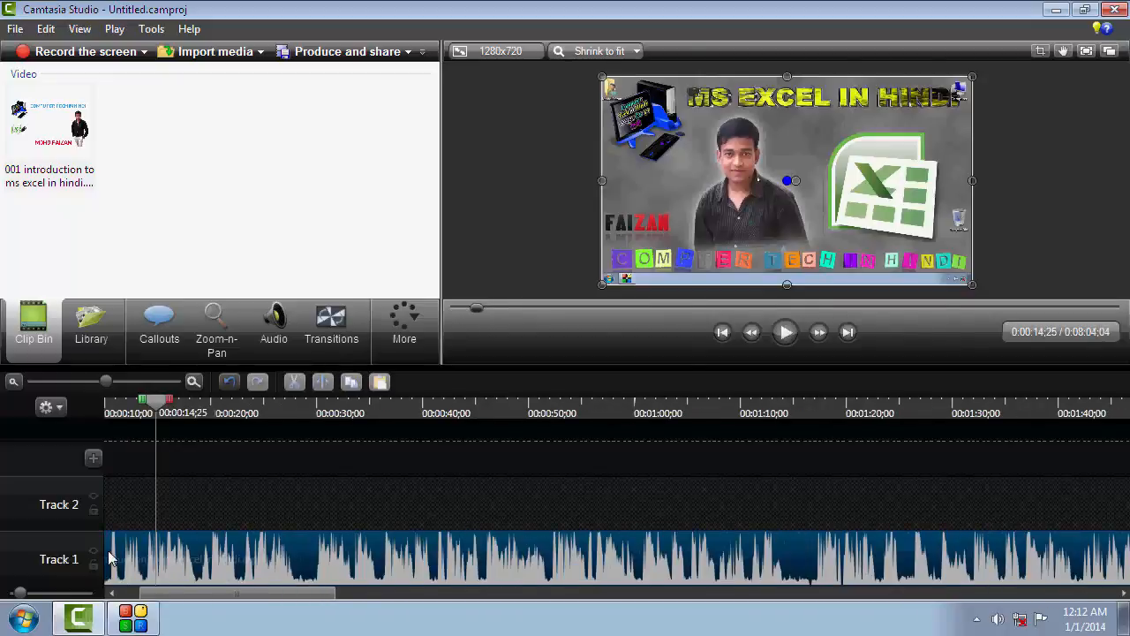
drag(185, 595, 105, 565)
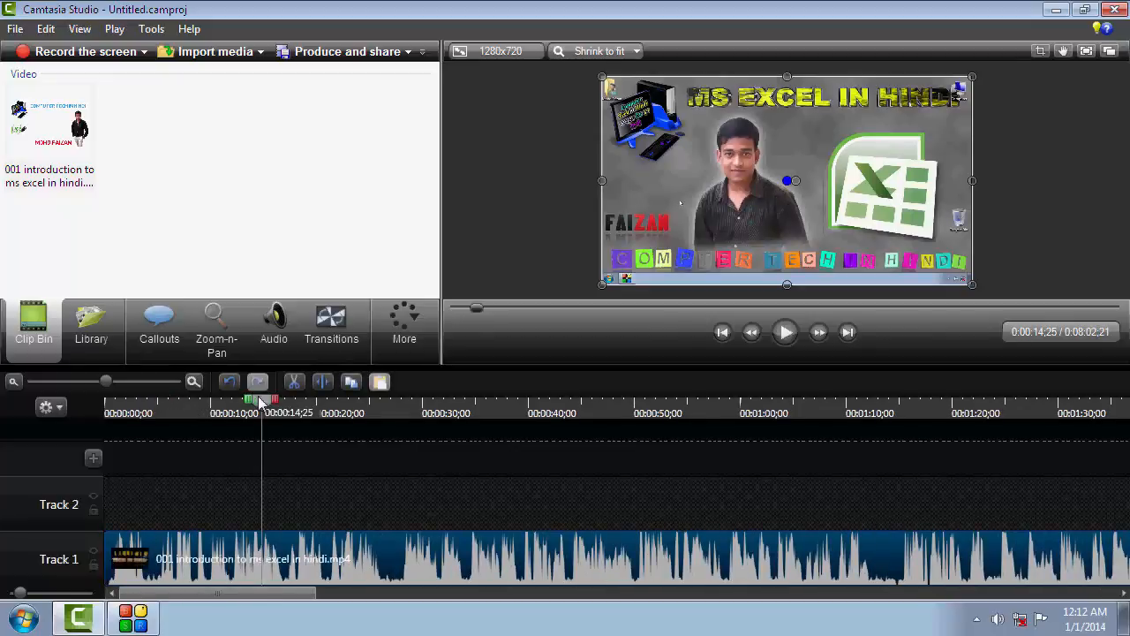
- Play the trimmed clip from the start of the timeline to check for leftover intro footage
drag(262, 408, 91, 411)
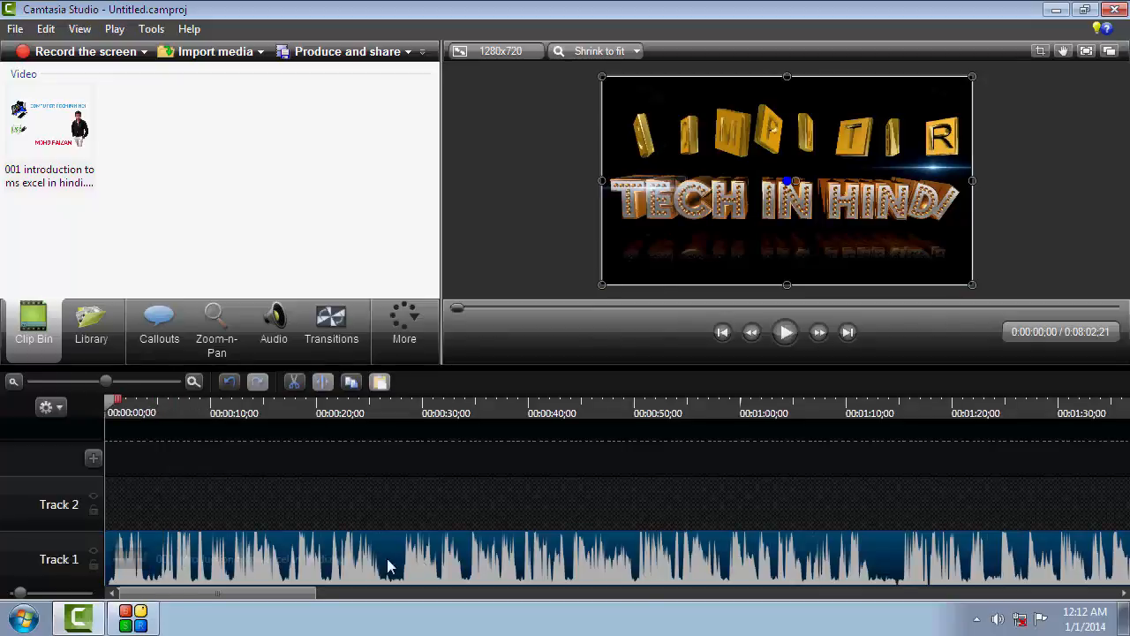
click(781, 334)
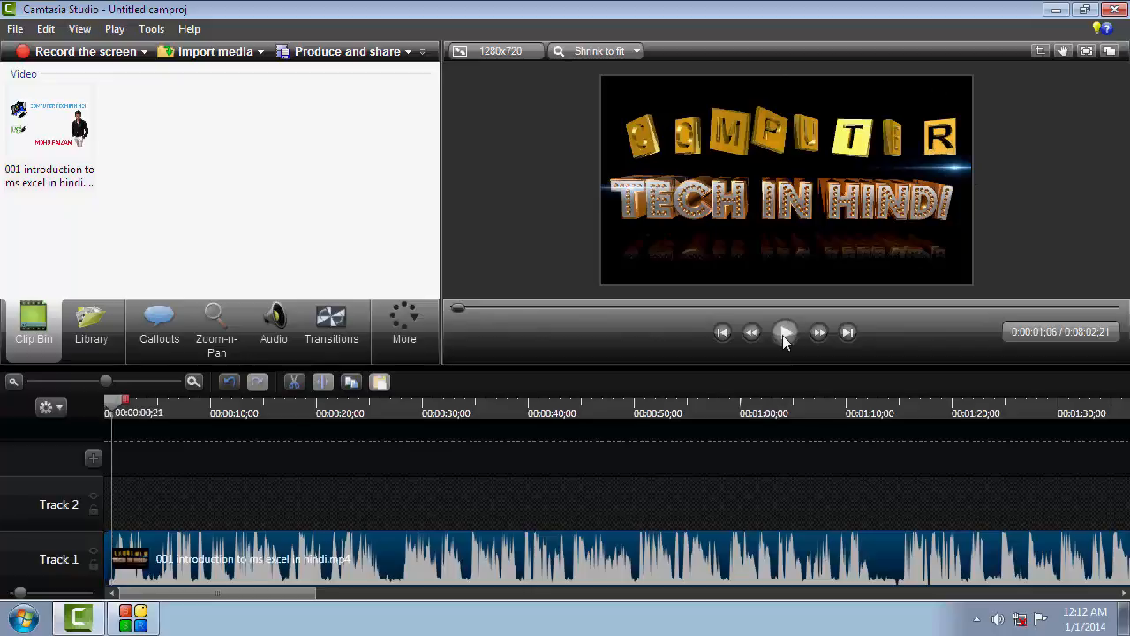
click(783, 335)
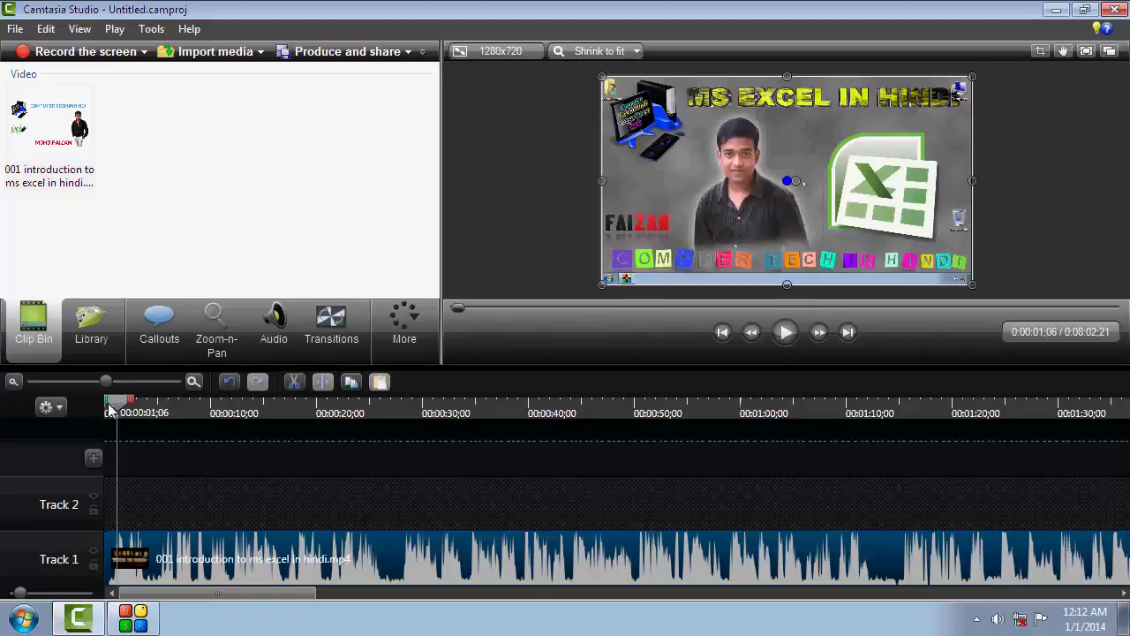
- Split the clip at 0:00:01;09 and delete the short leading piece with the leftover intro
mouse_move(114, 403)
mouse_down()
mouse_move(106, 407)
mouse_move(119, 414)
mouse_up()
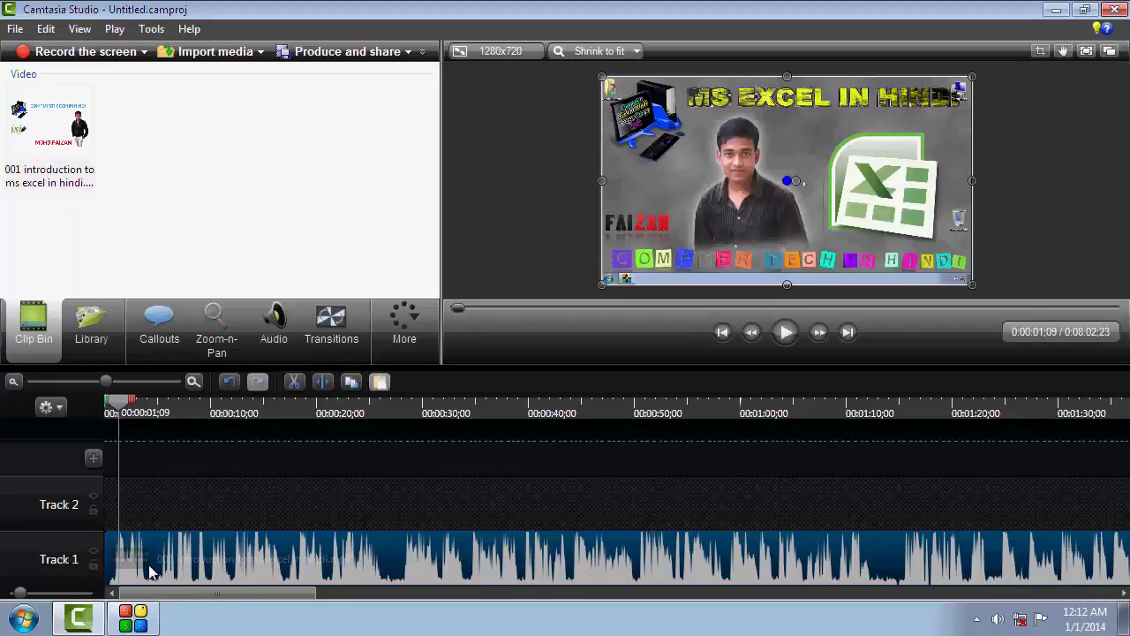
key(s)
click(112, 564)
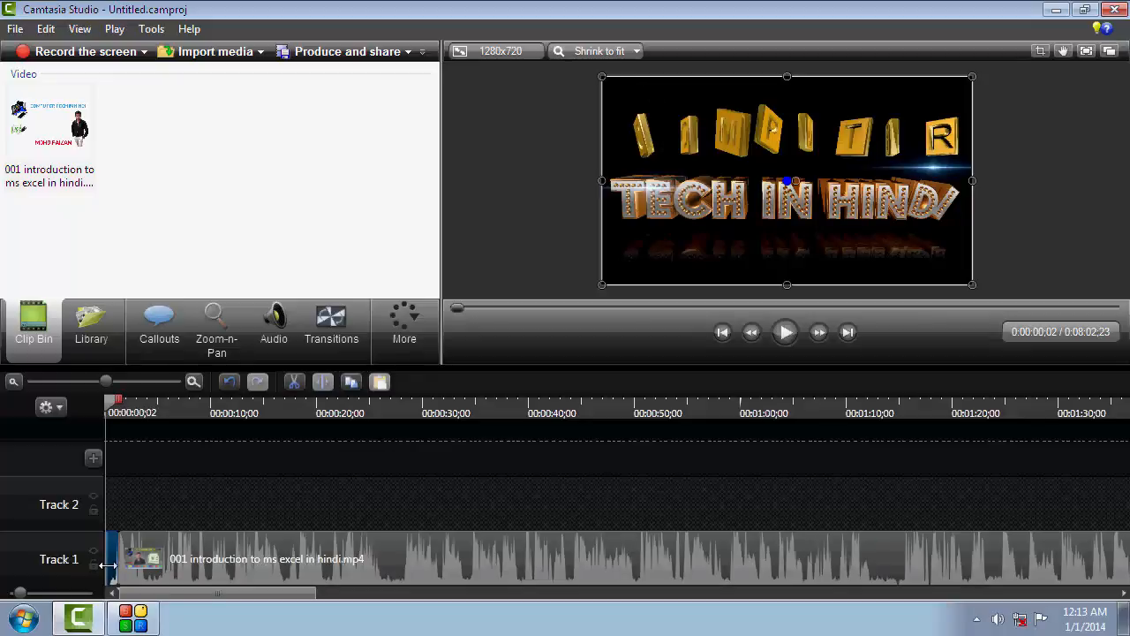
key(Delete)
- Move the remaining clip to the start of Track 1 and briefly play its new opening
click(138, 567)
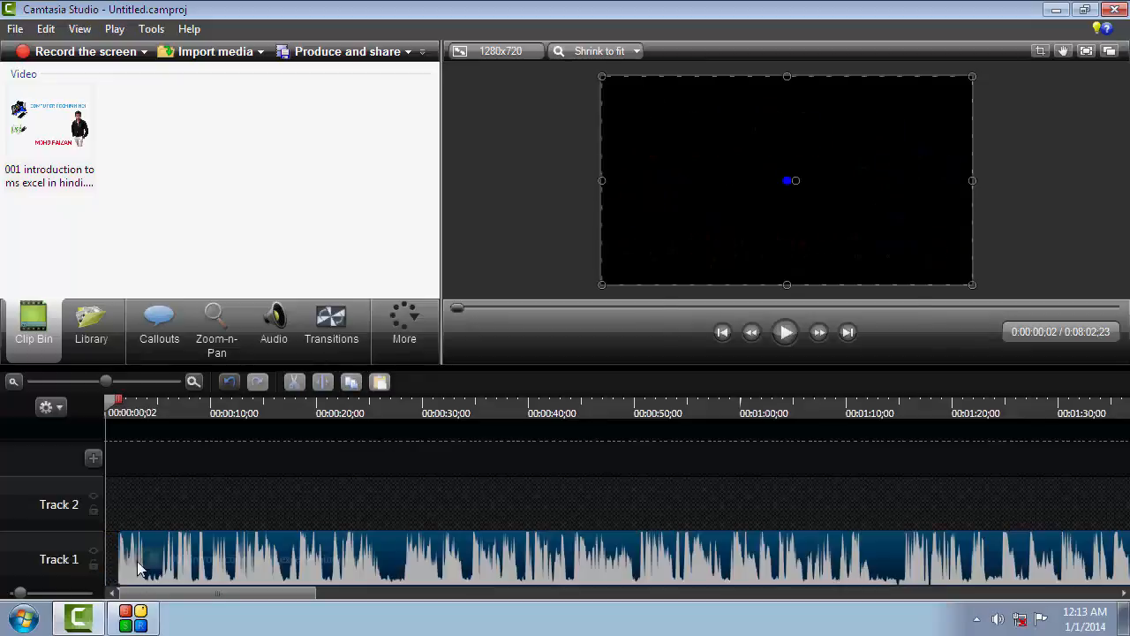
drag(138, 568, 124, 568)
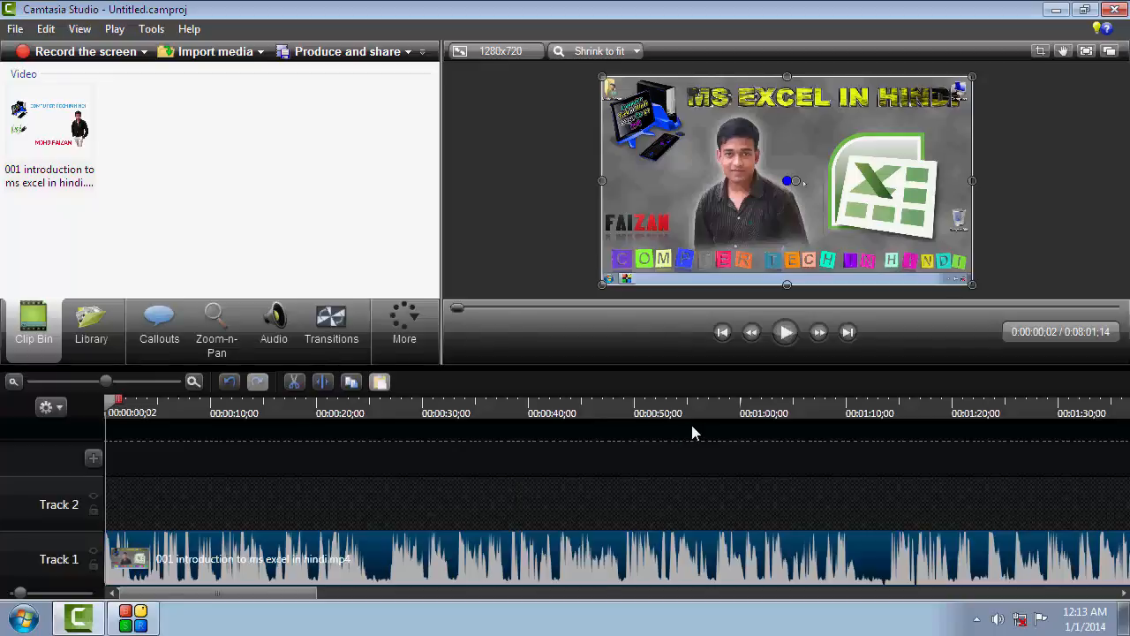
click(786, 333)
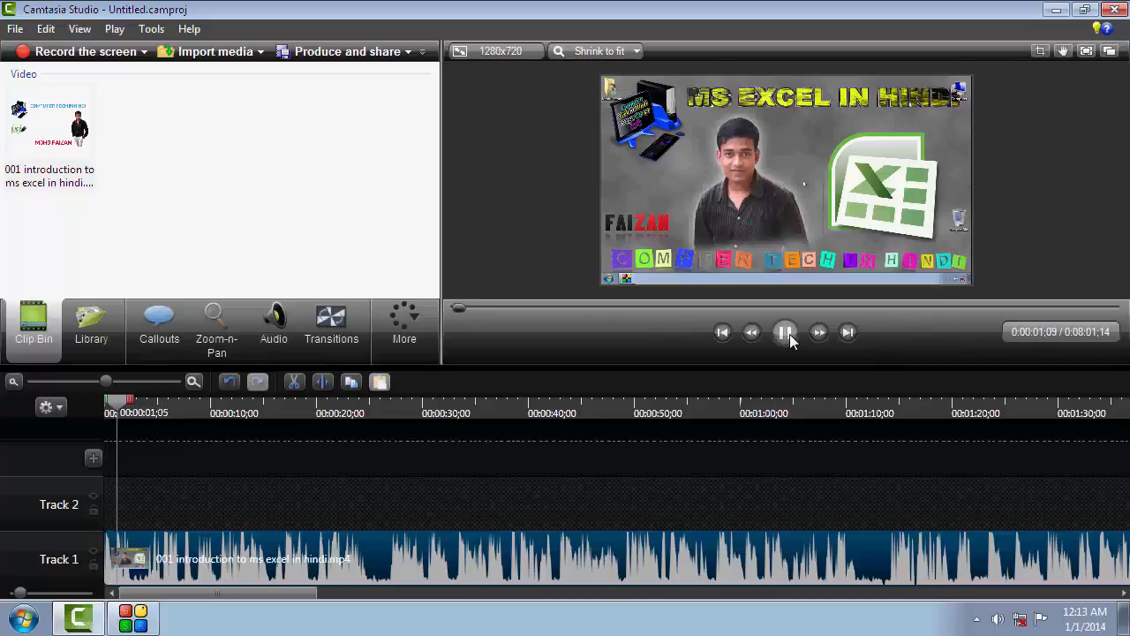
click(786, 333)
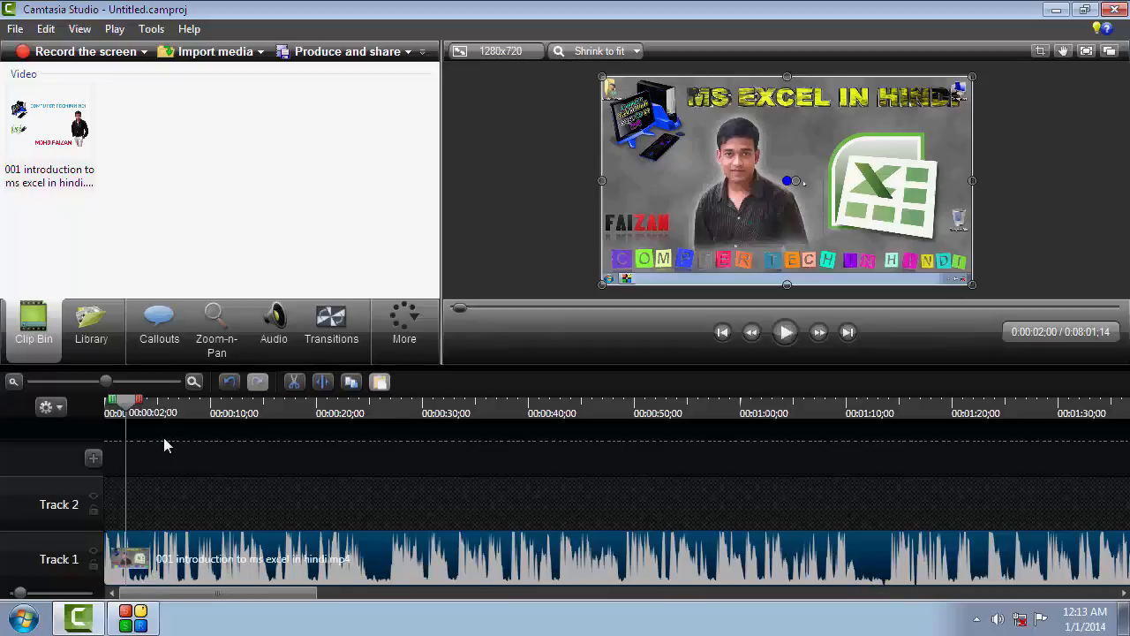
- Split the Track 1 clip at 0:00:07;10 and again at 0:01:13;17 to isolate a middle section
drag(126, 404, 181, 419)
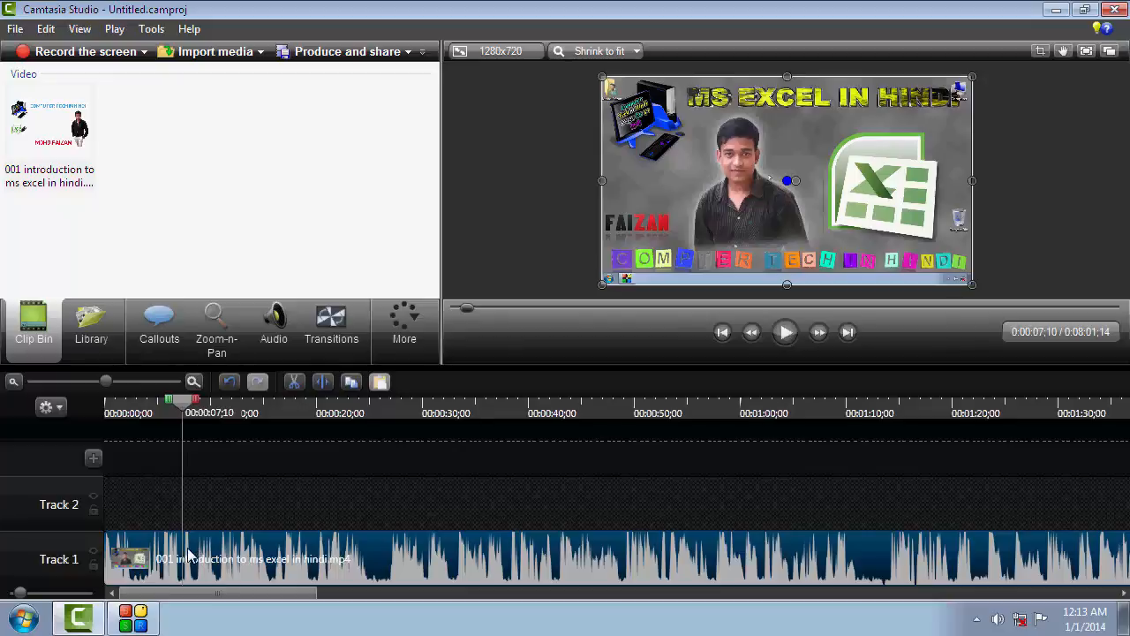
key(s)
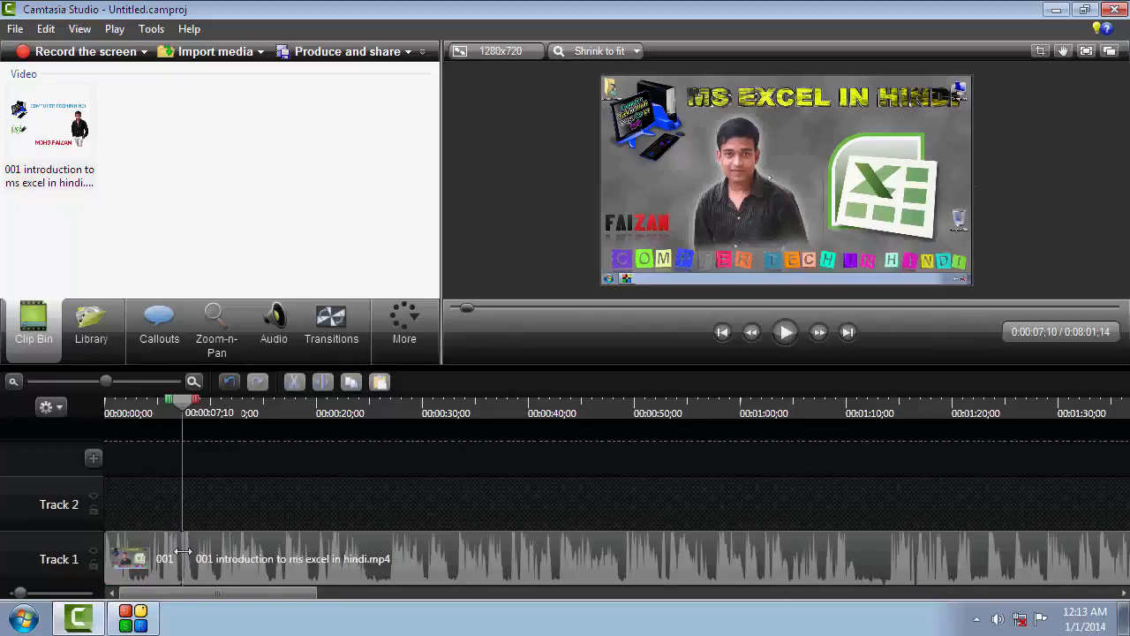
drag(182, 403, 377, 424)
drag(419, 427, 742, 450)
drag(838, 457, 882, 459)
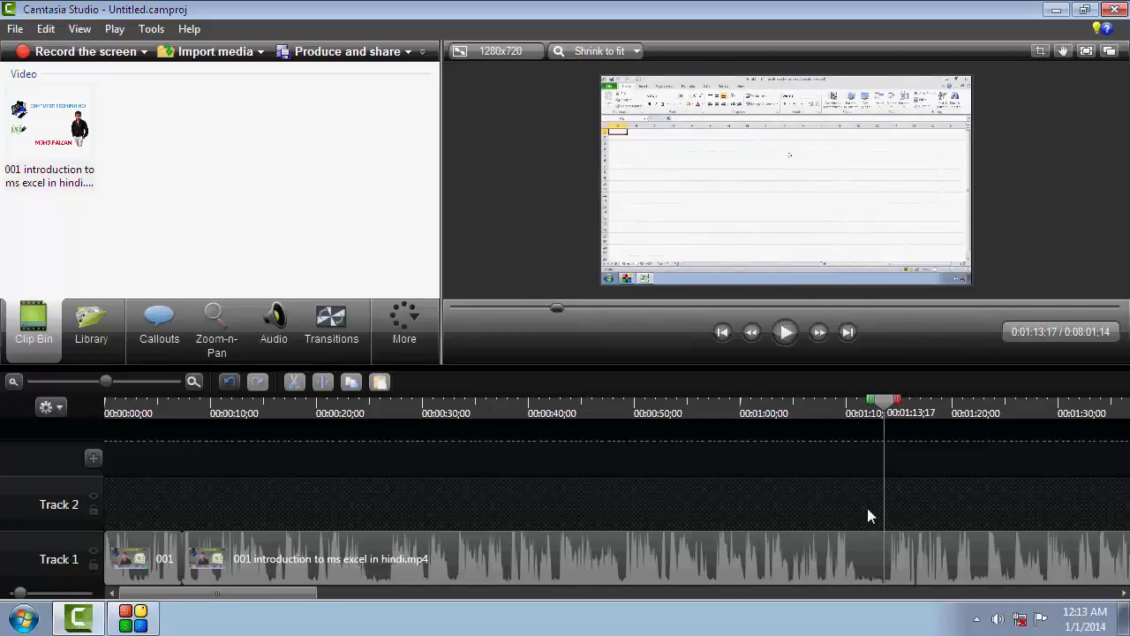
click(865, 558)
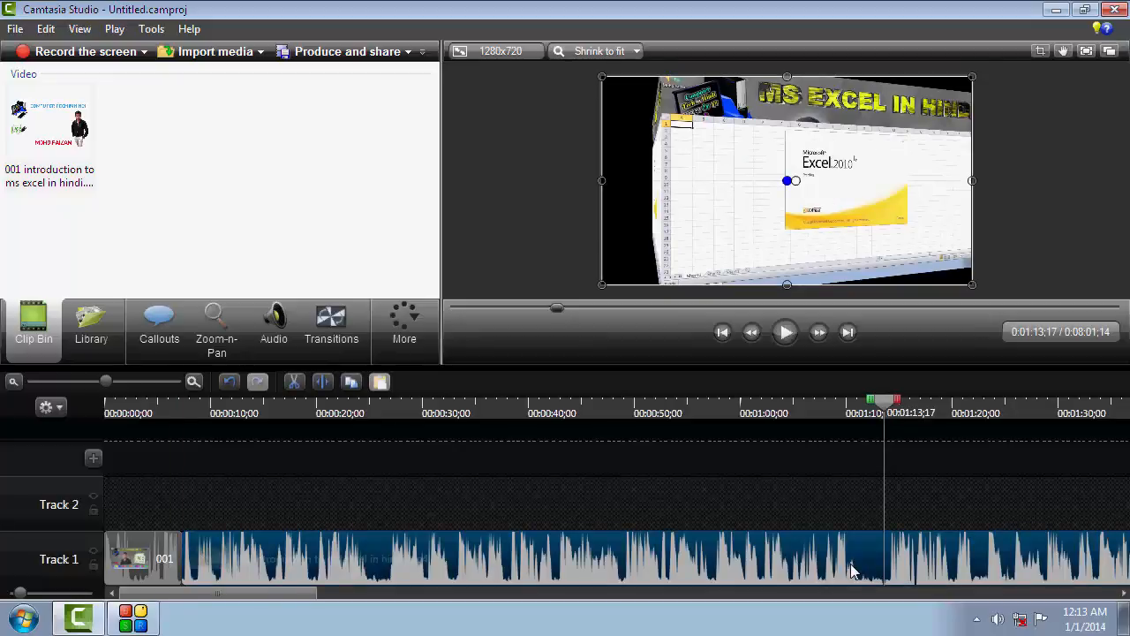
key(s)
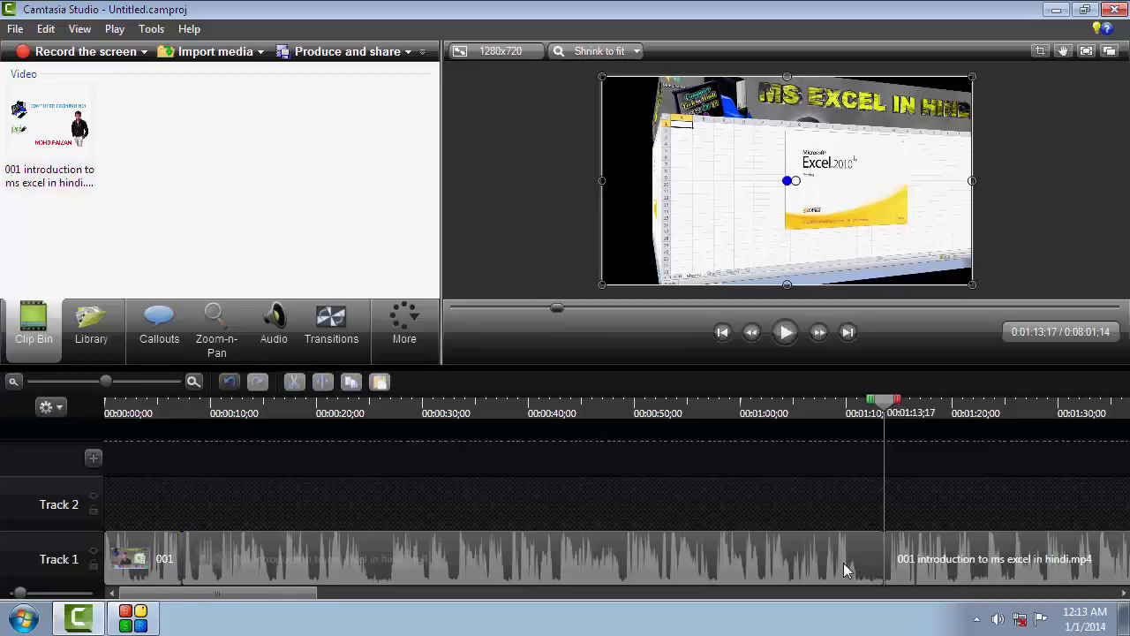
- Select the separated pieces on Track 1 one after another, ending with the middle section
click(844, 569)
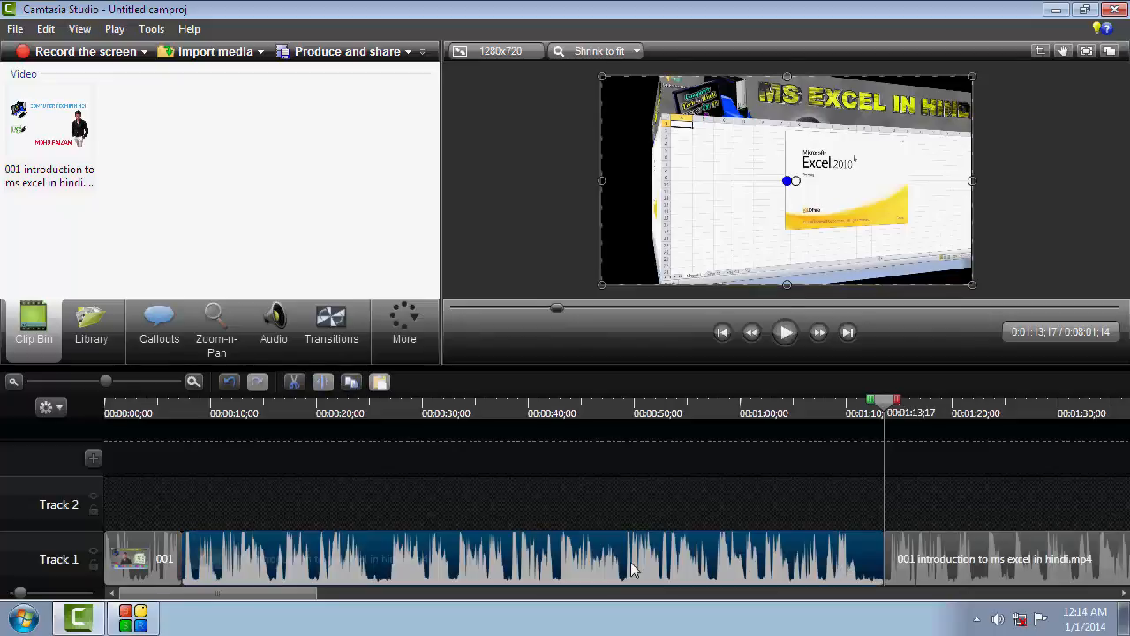
click(901, 553)
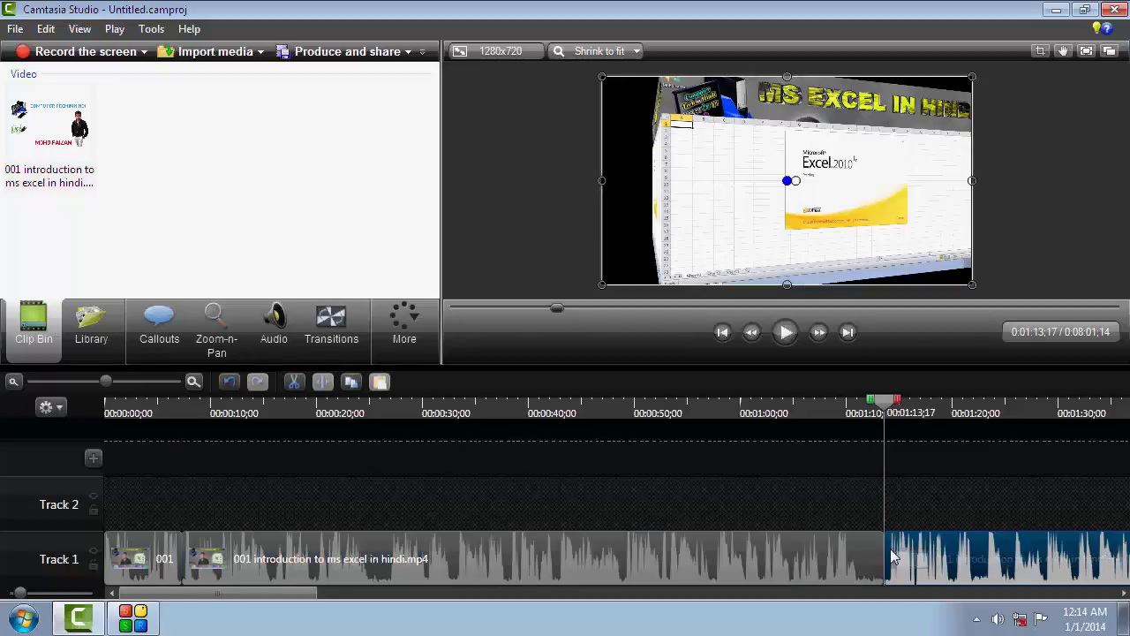
click(149, 561)
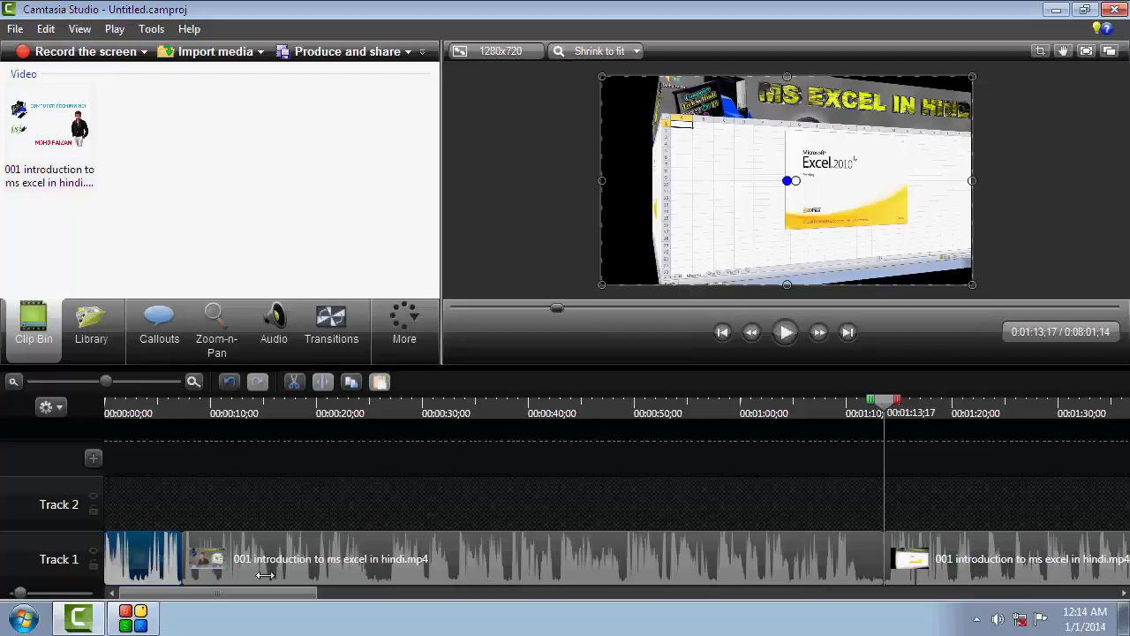
click(331, 575)
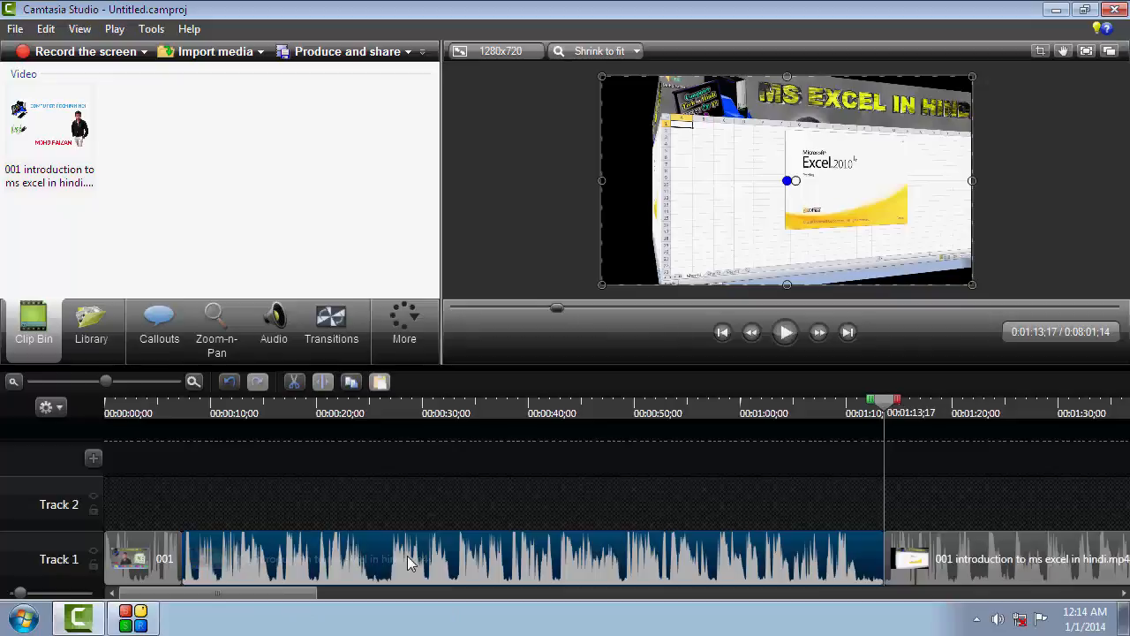
- Delete the selected middle section from Track 1 and move the following piece back against the opening piece
key(Delete)
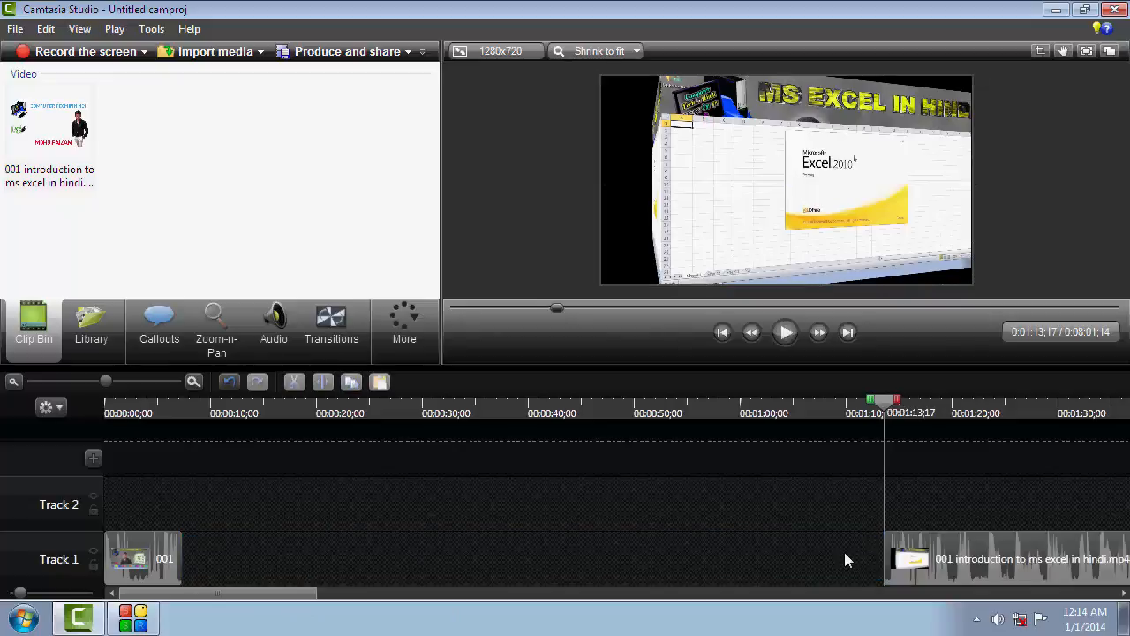
click(921, 560)
drag(918, 560, 198, 558)
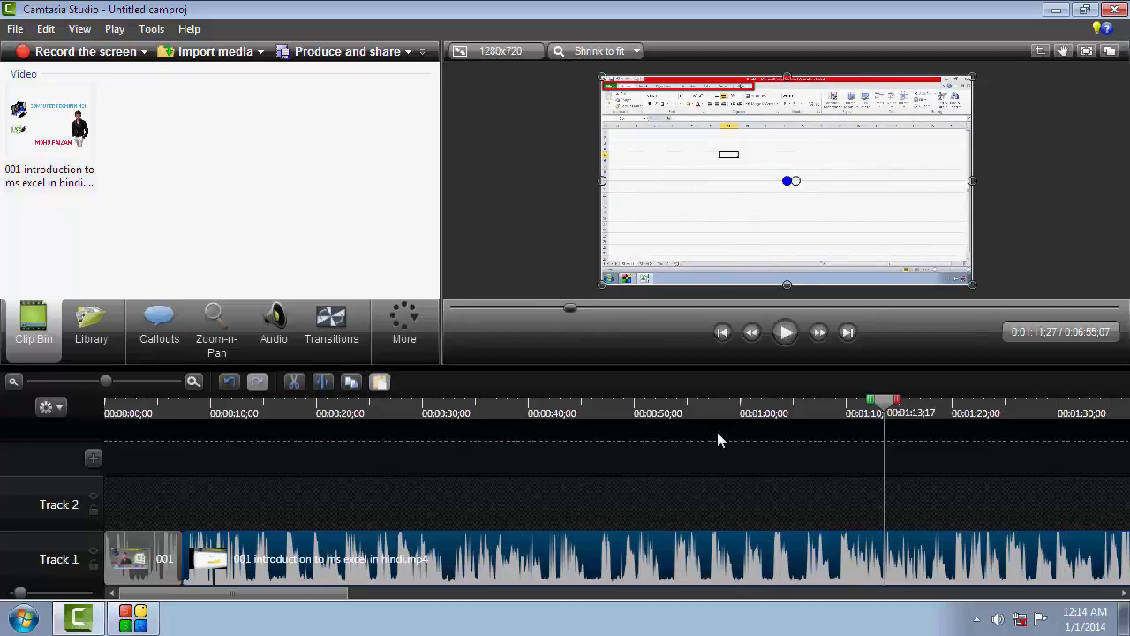
- Split the long Track 1 clip at 0:00:19;02 and select the short piece before the cut
click(369, 500)
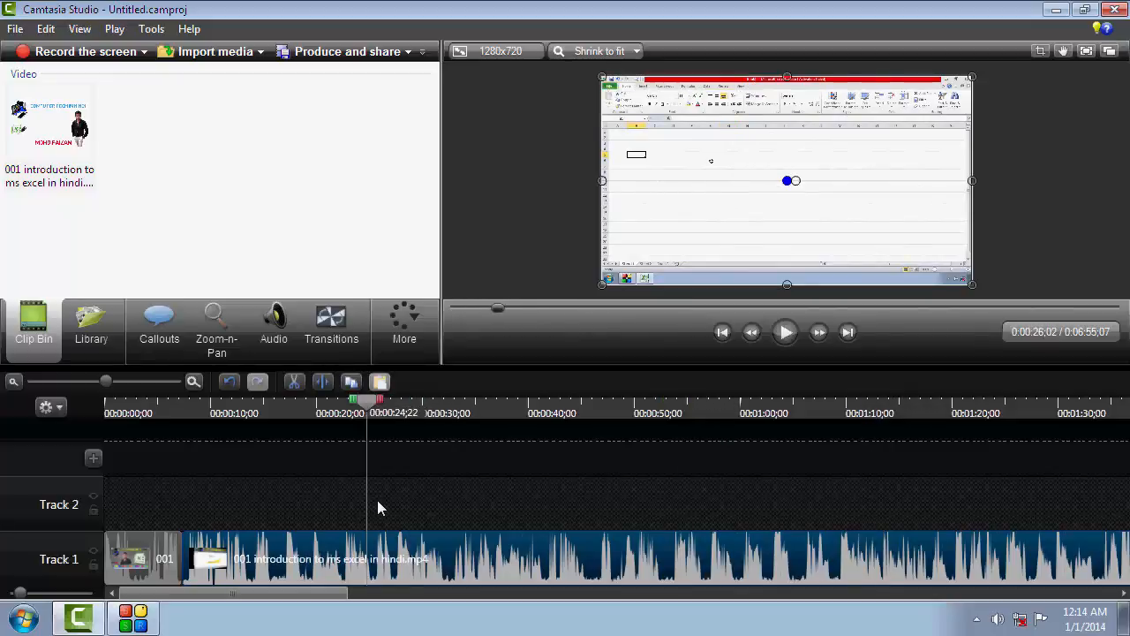
click(294, 509)
click(308, 508)
click(311, 509)
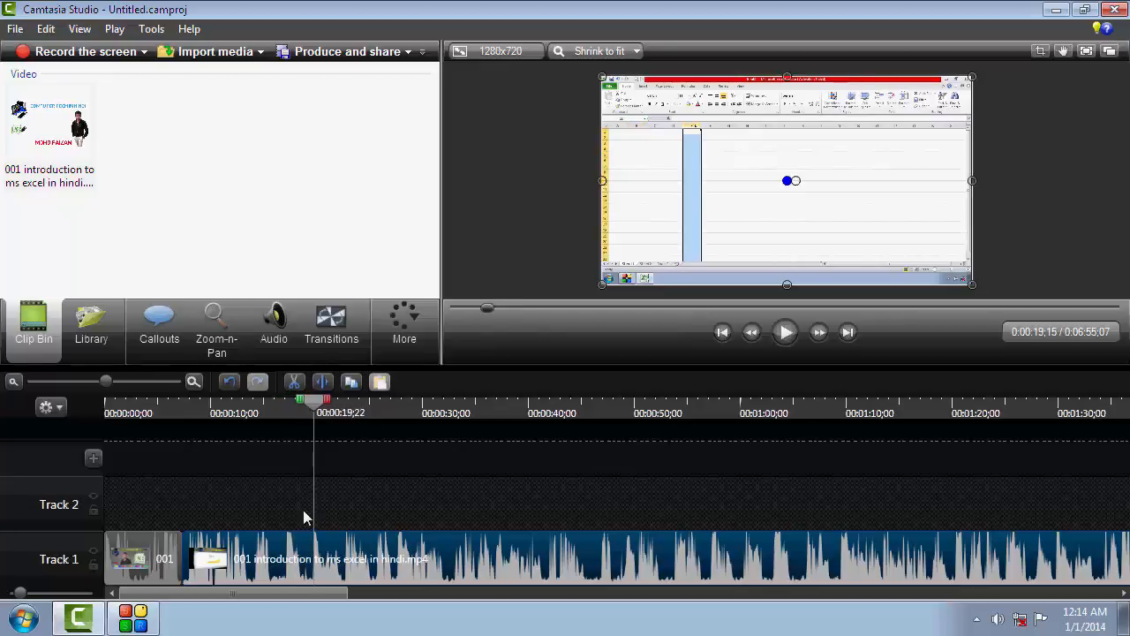
click(304, 511)
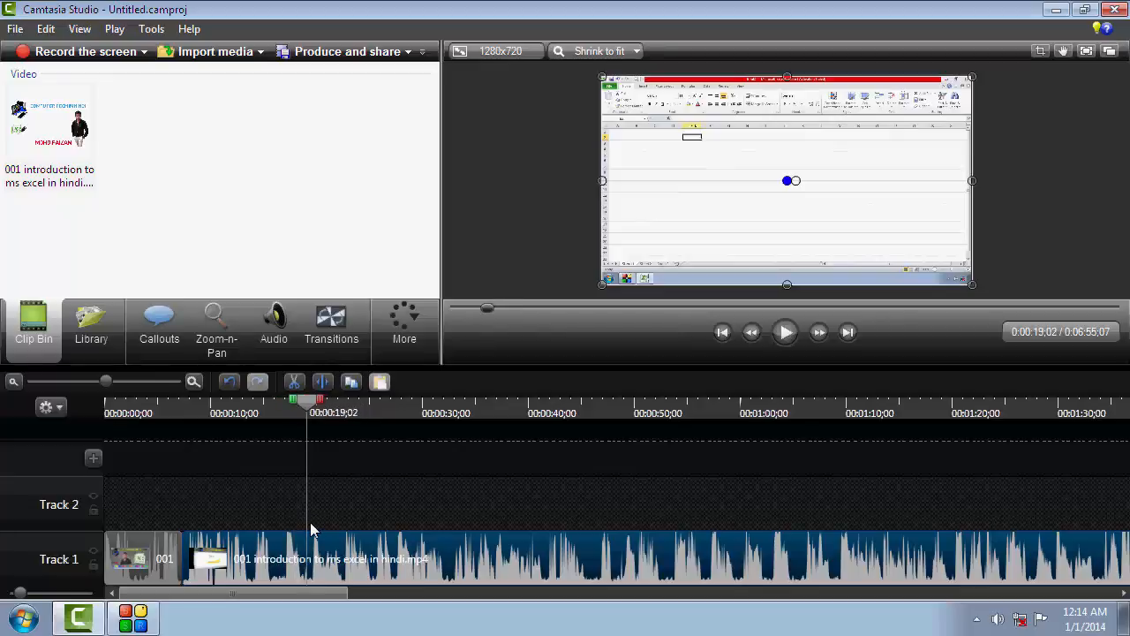
key(s)
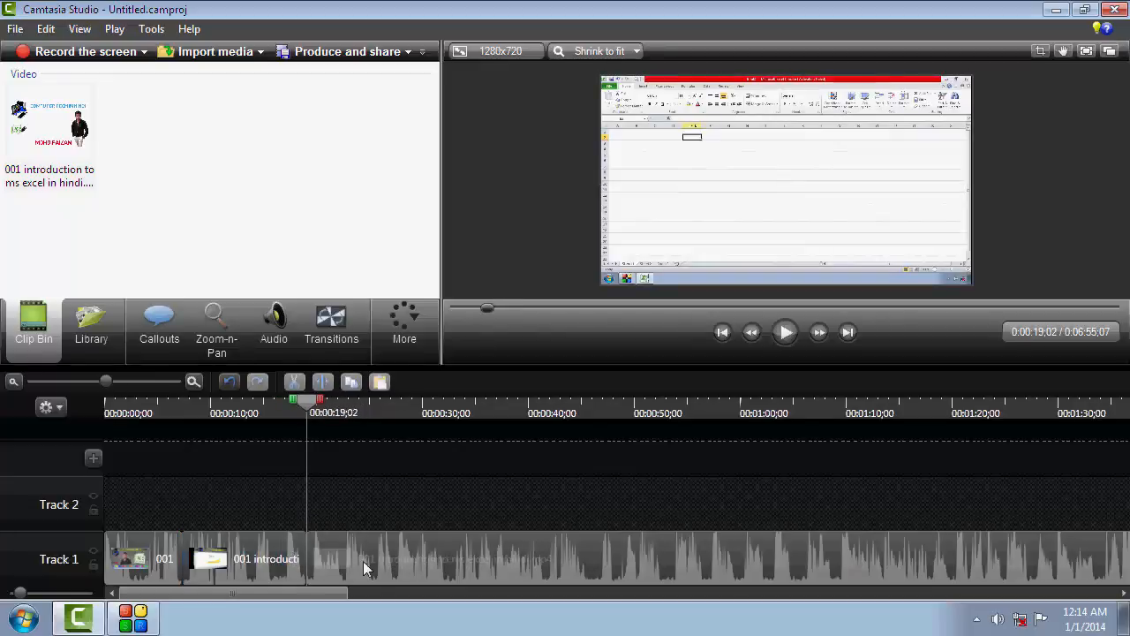
click(434, 561)
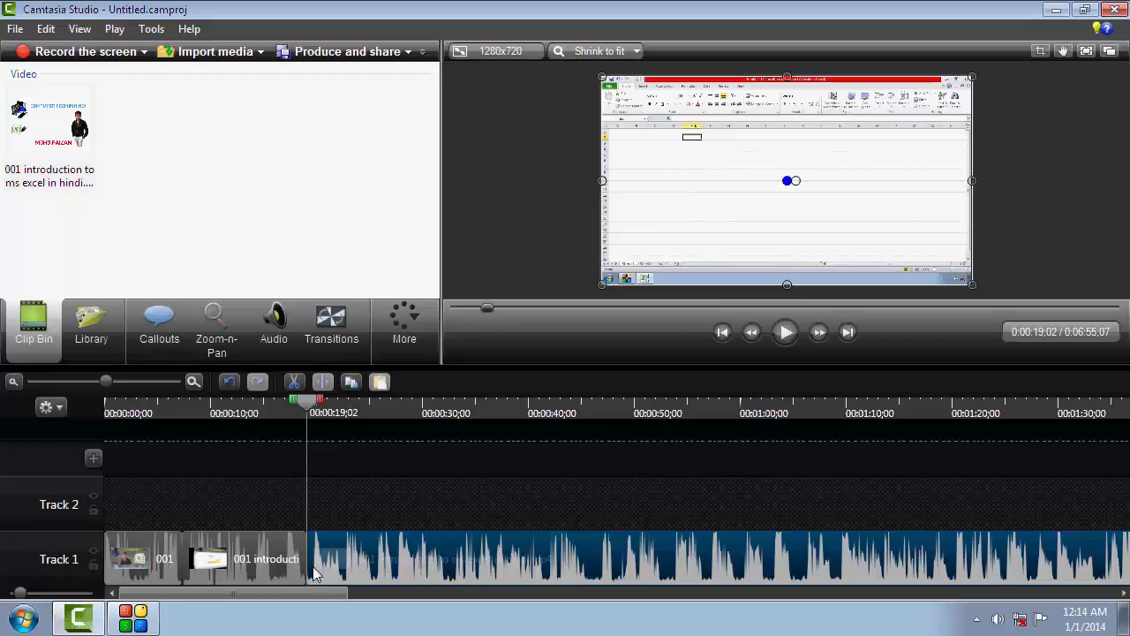
click(278, 565)
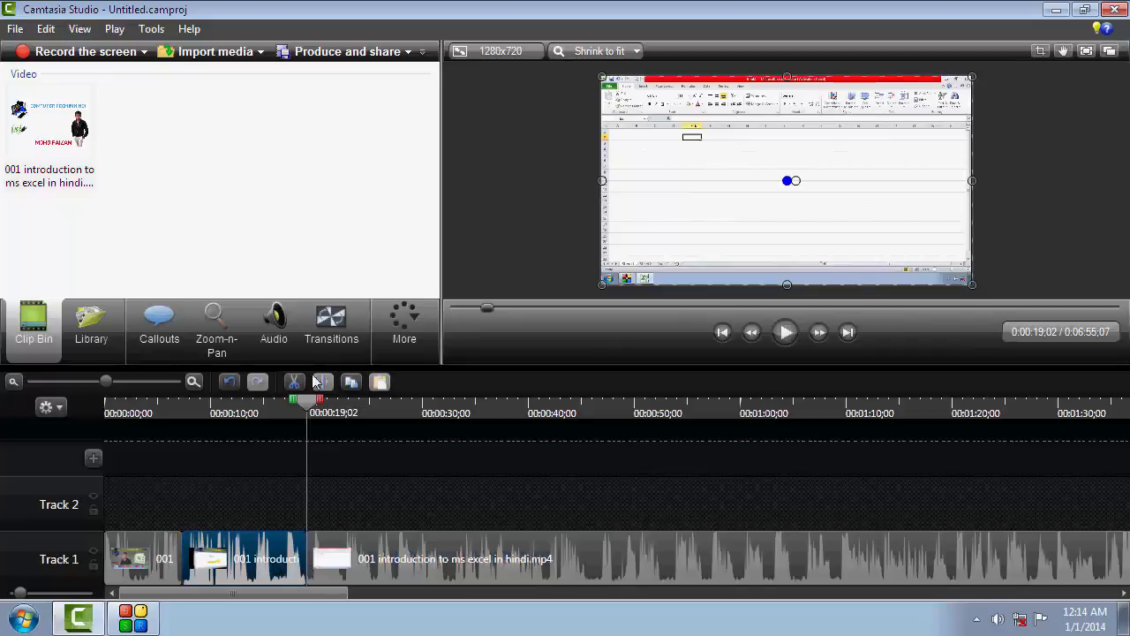
- Split the last clip on Track 1 again at 0:01:31;22 to isolate another unwanted section
click(299, 407)
drag(299, 408, 258, 415)
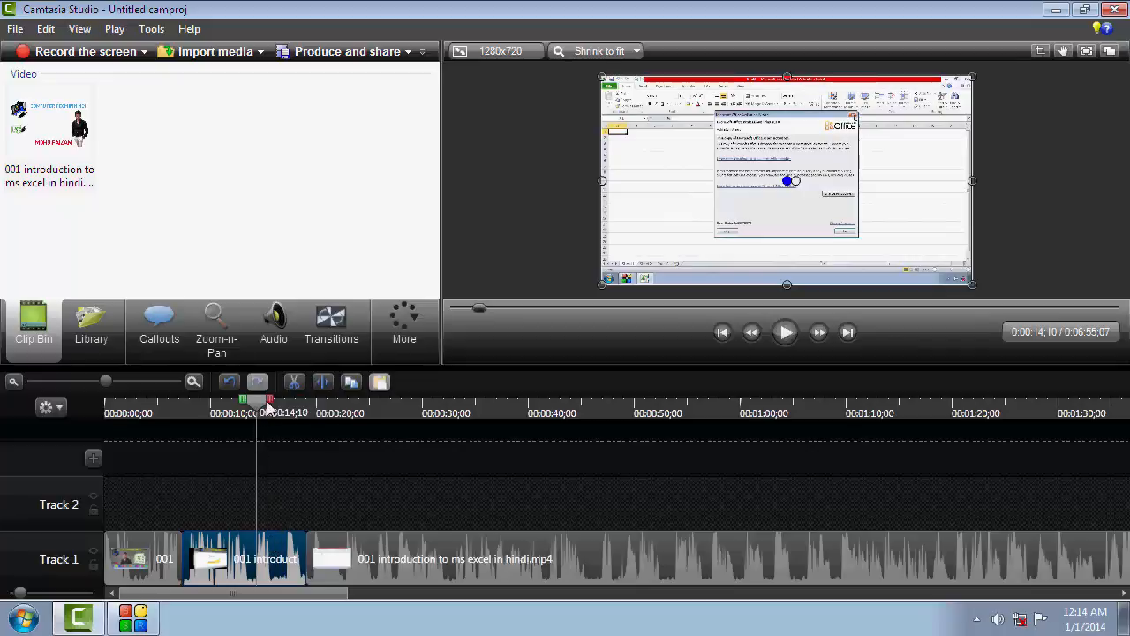
drag(260, 401, 1078, 436)
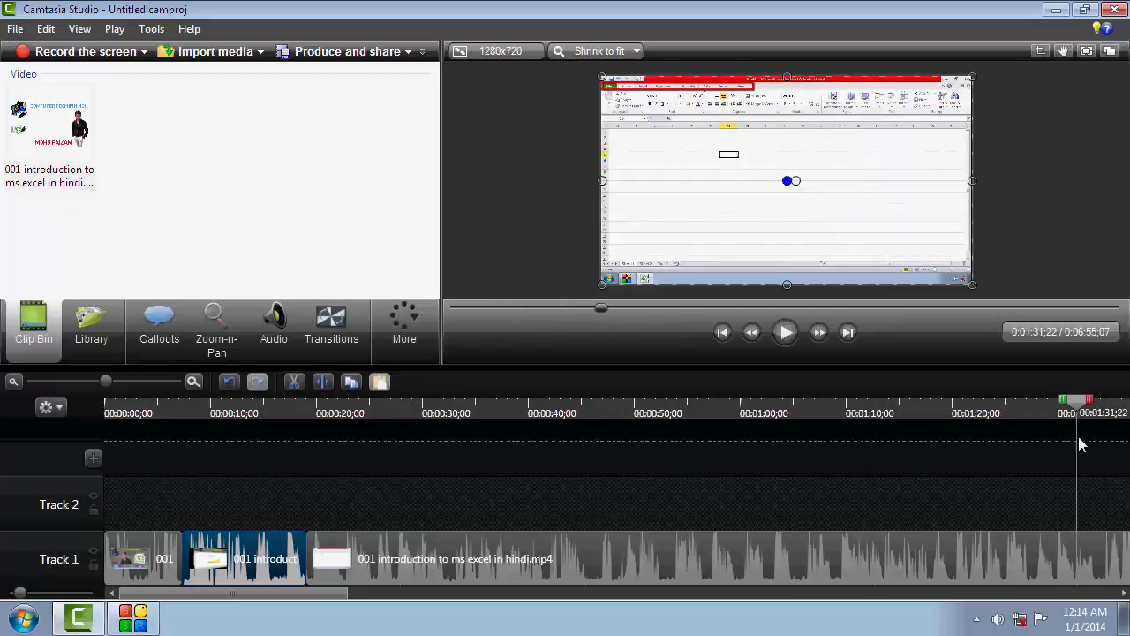
click(1071, 575)
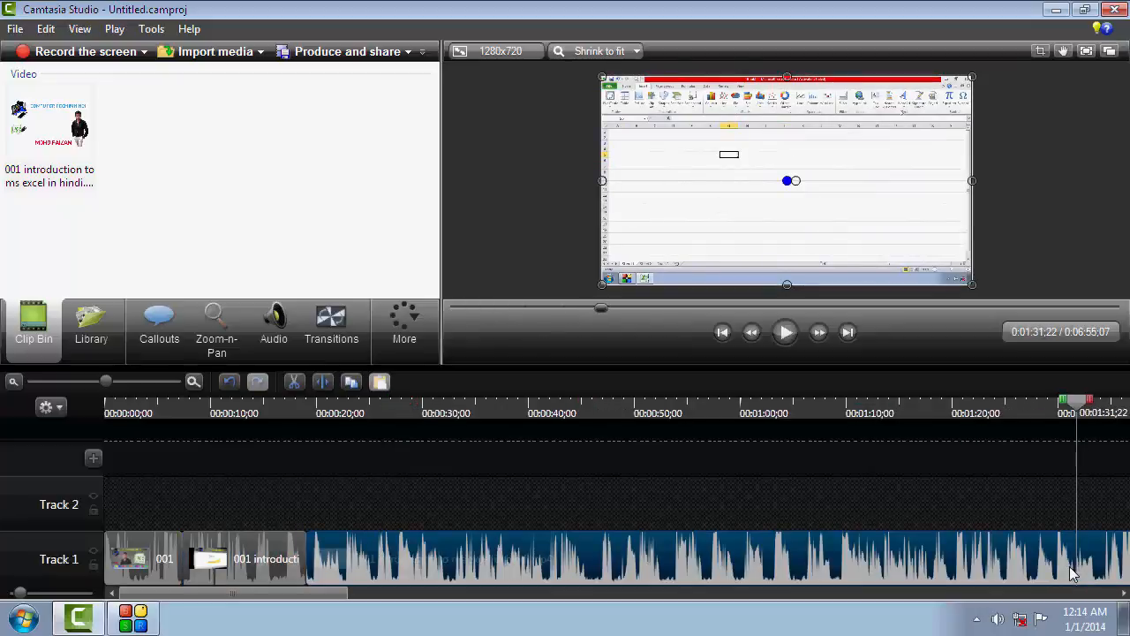
key(s)
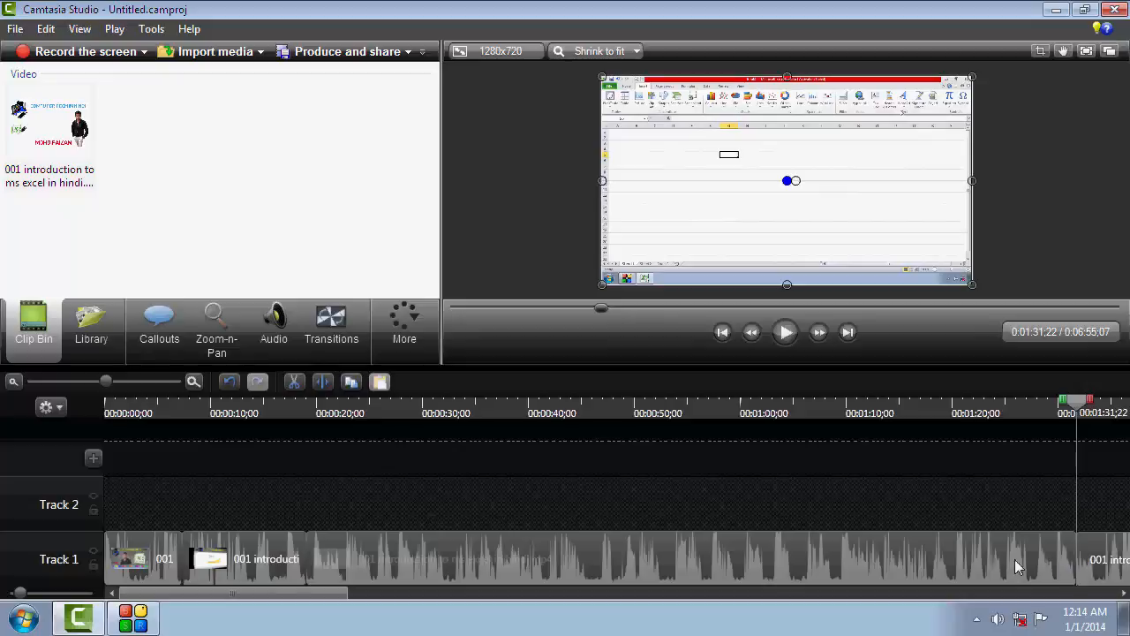
- Delete the section between 0:00:19;02 and 0:01:31;22 and move the remaining end piece up to close the gap
click(1017, 567)
key(Delete)
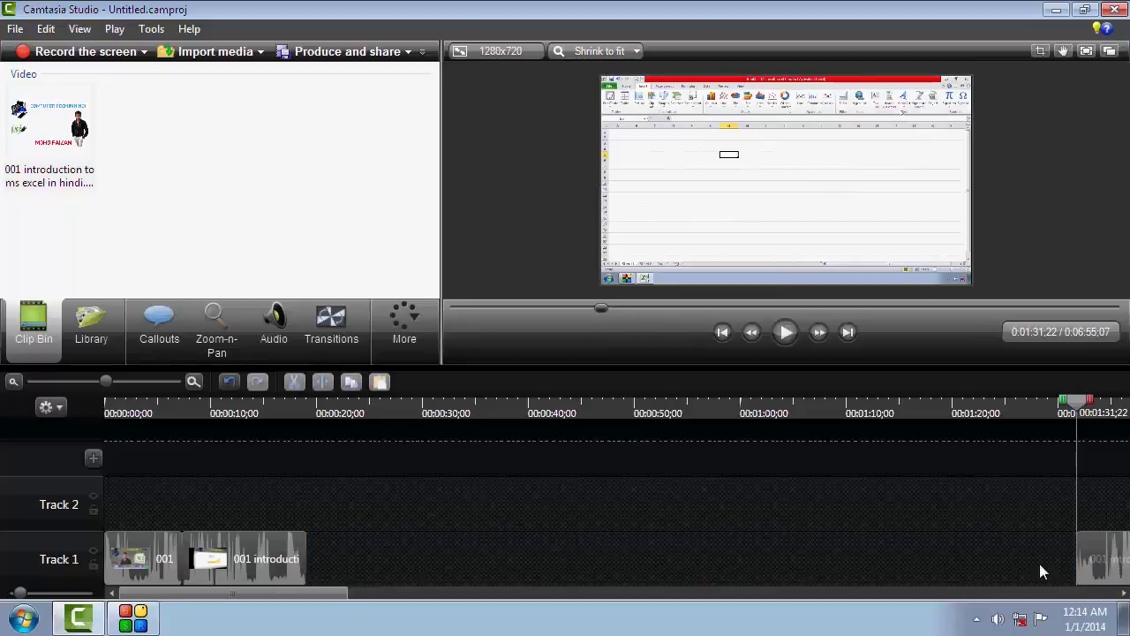
drag(717, 544, 340, 558)
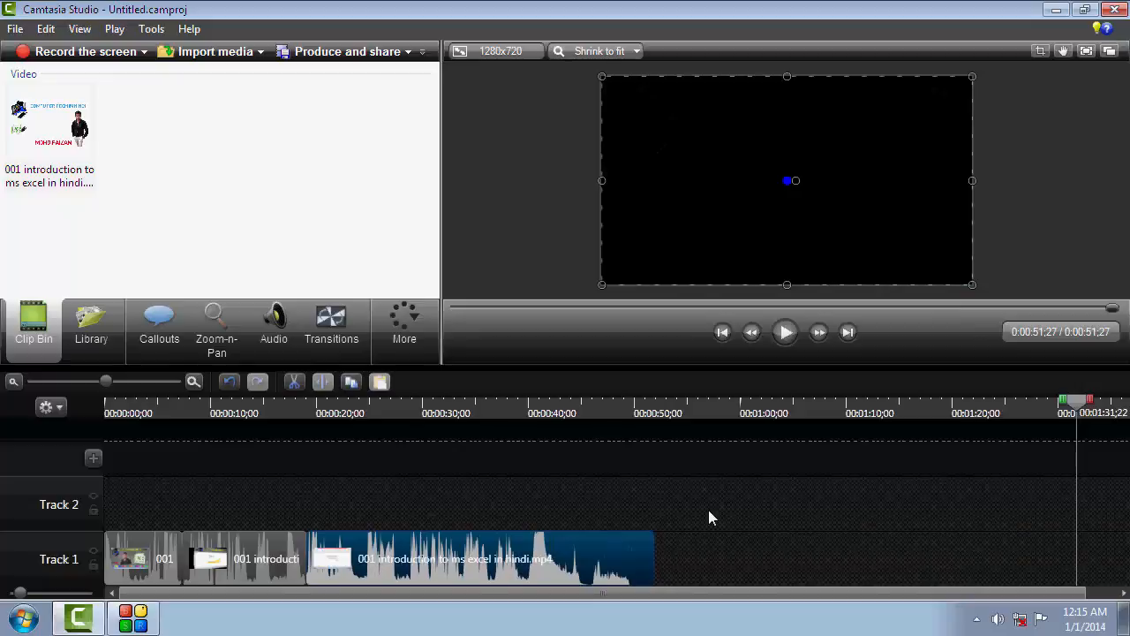
- Return the playhead to the timeline start, then move the last piece away and back against its neighbour on Track 1
drag(1075, 404, 101, 463)
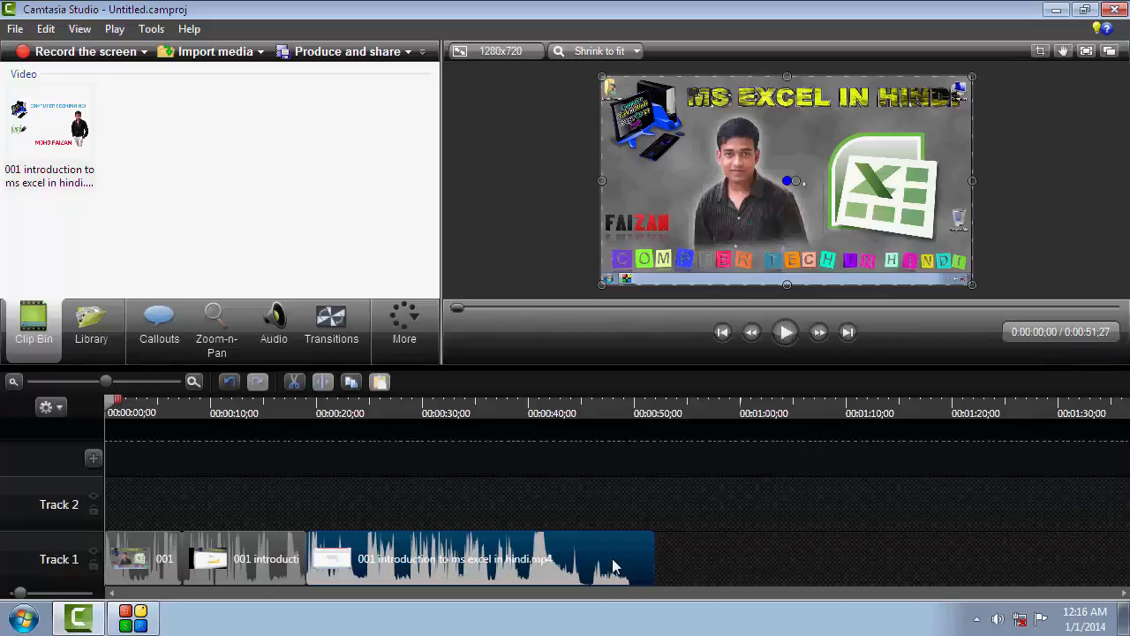
drag(616, 566, 894, 546)
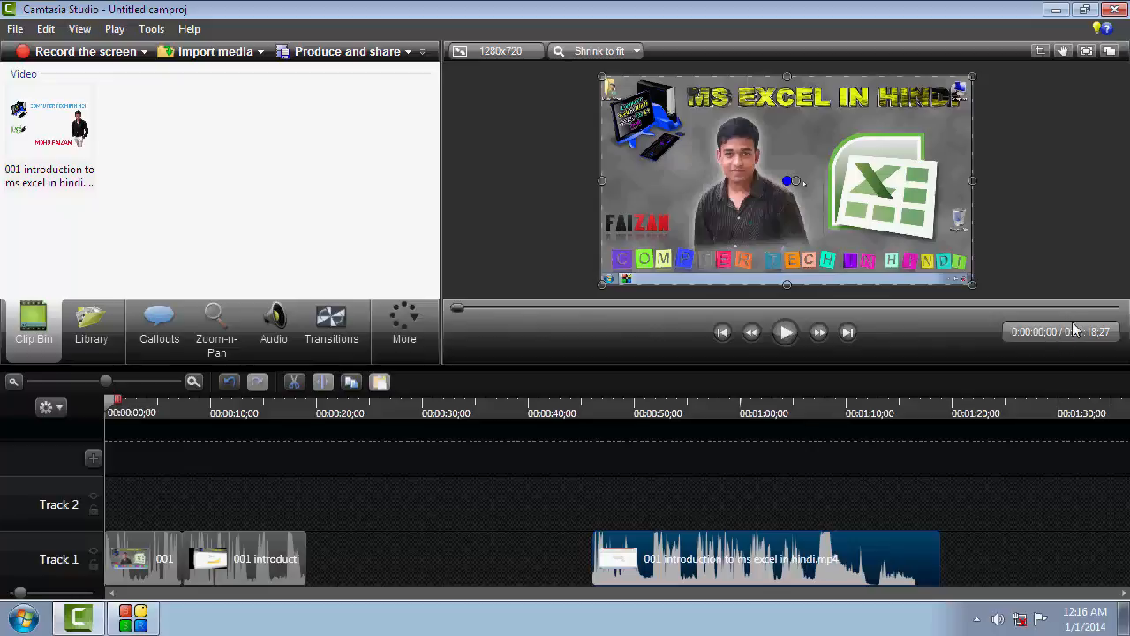
drag(866, 544, 433, 583)
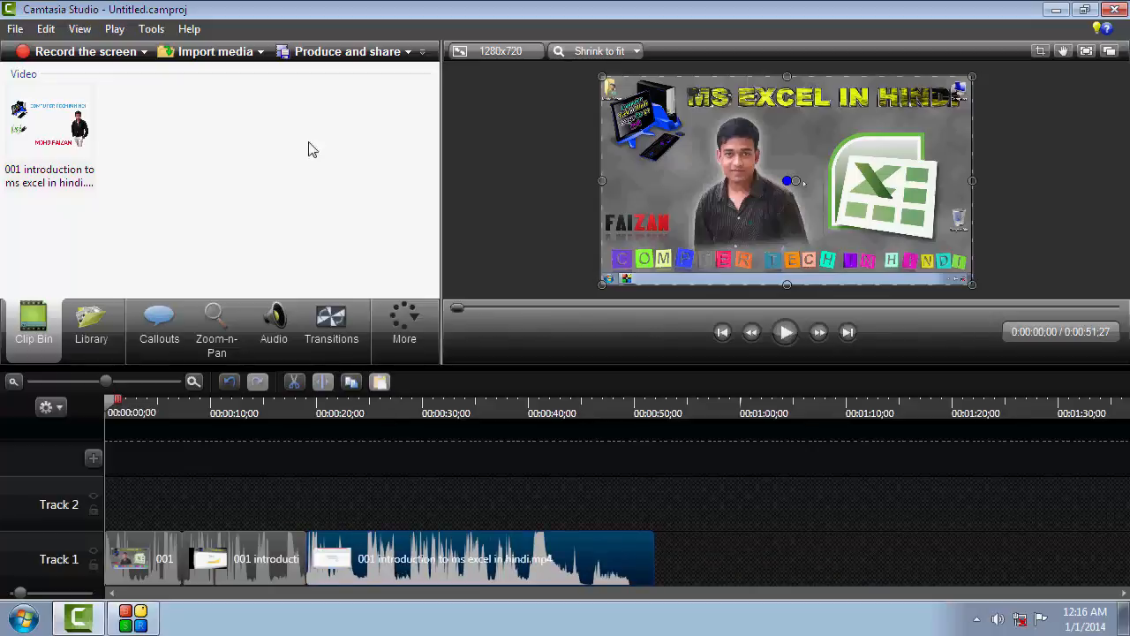
- Start producing the video with the MP4 only (up to 720p) preset and continue to the save settings
click(407, 52)
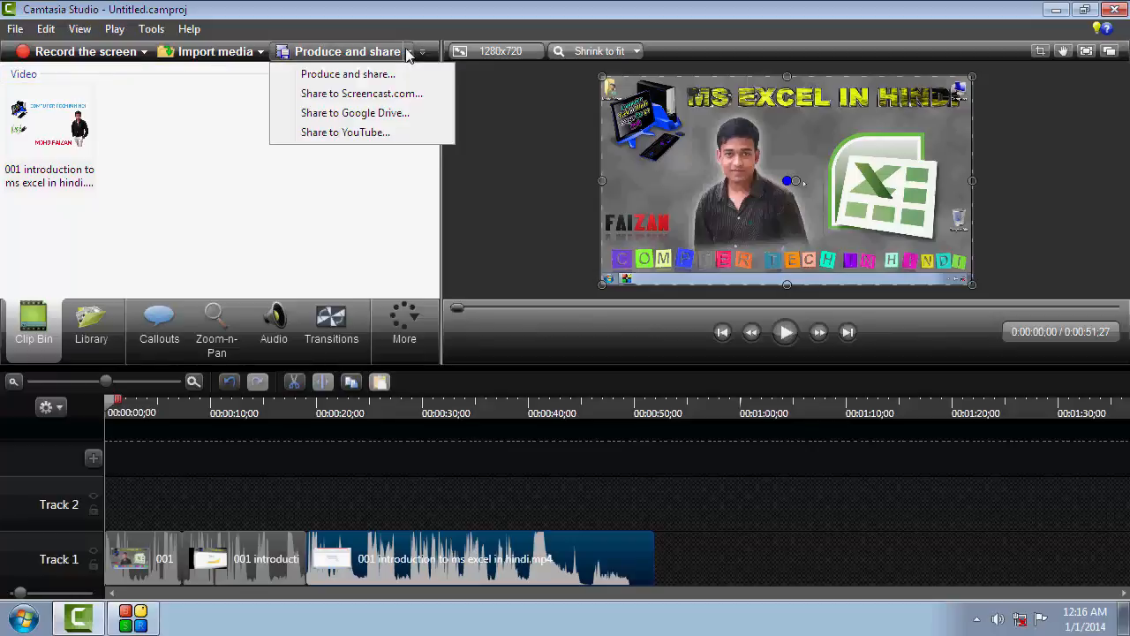
click(353, 78)
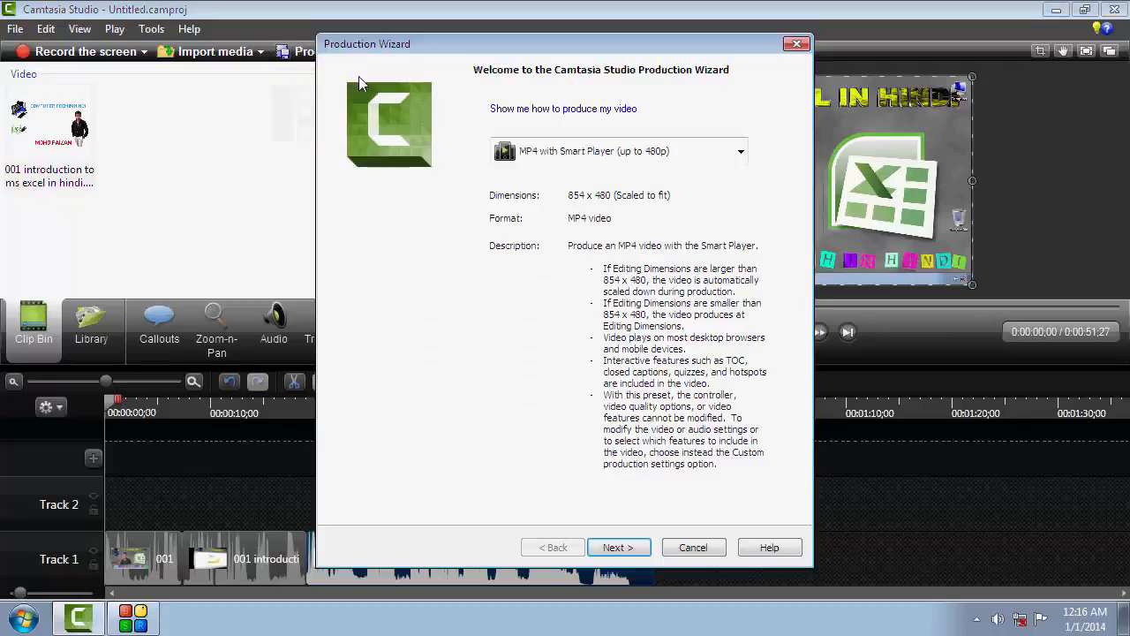
click(740, 152)
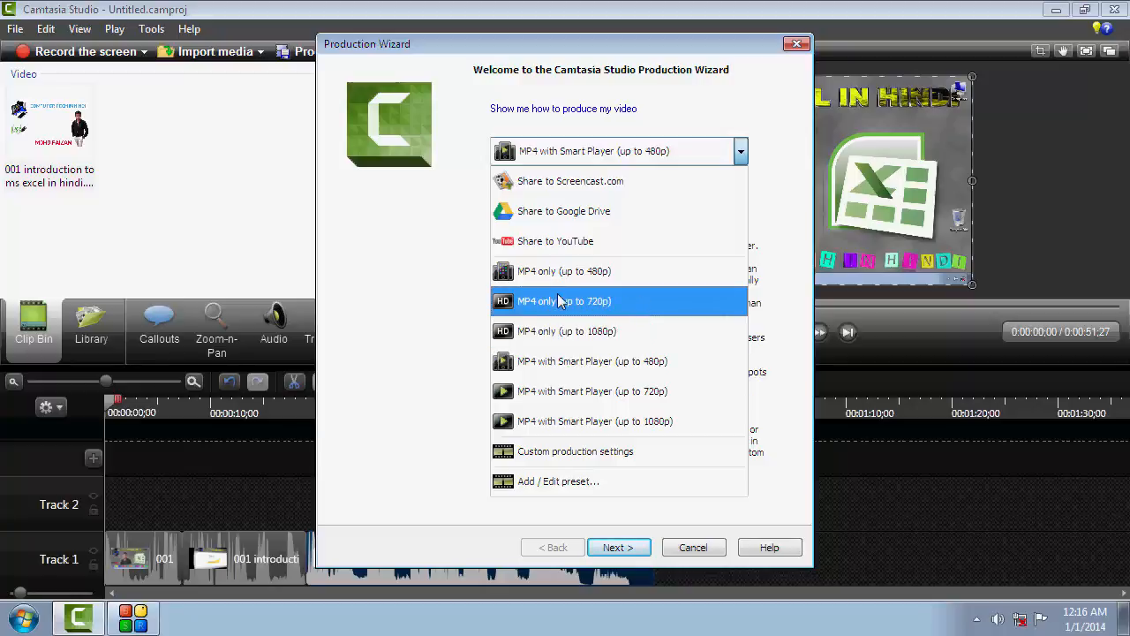
click(650, 300)
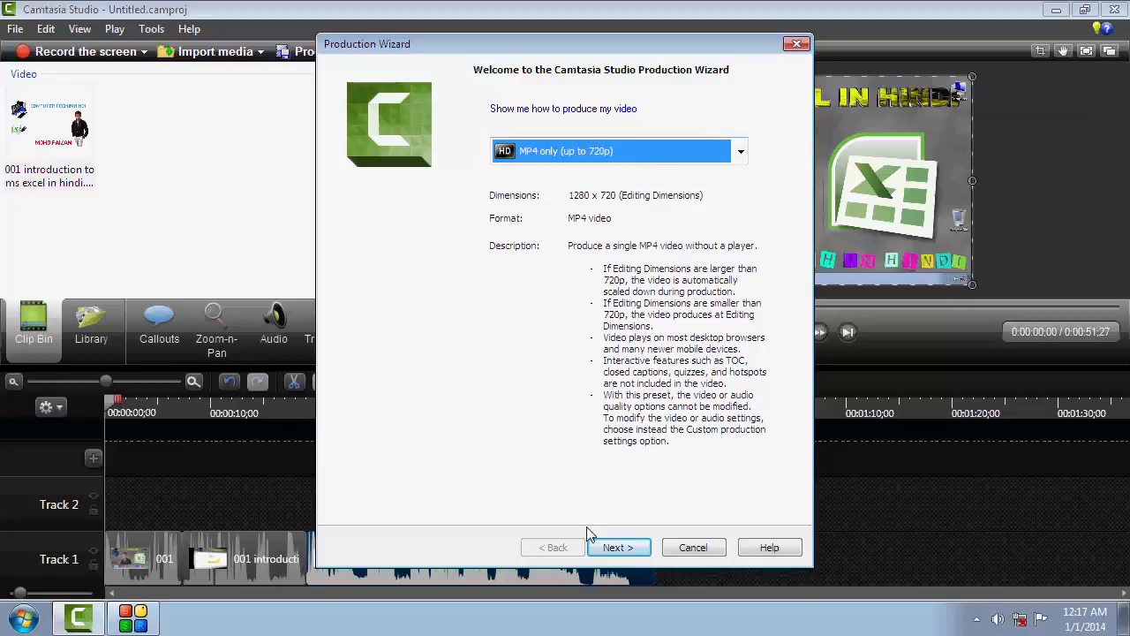
click(626, 547)
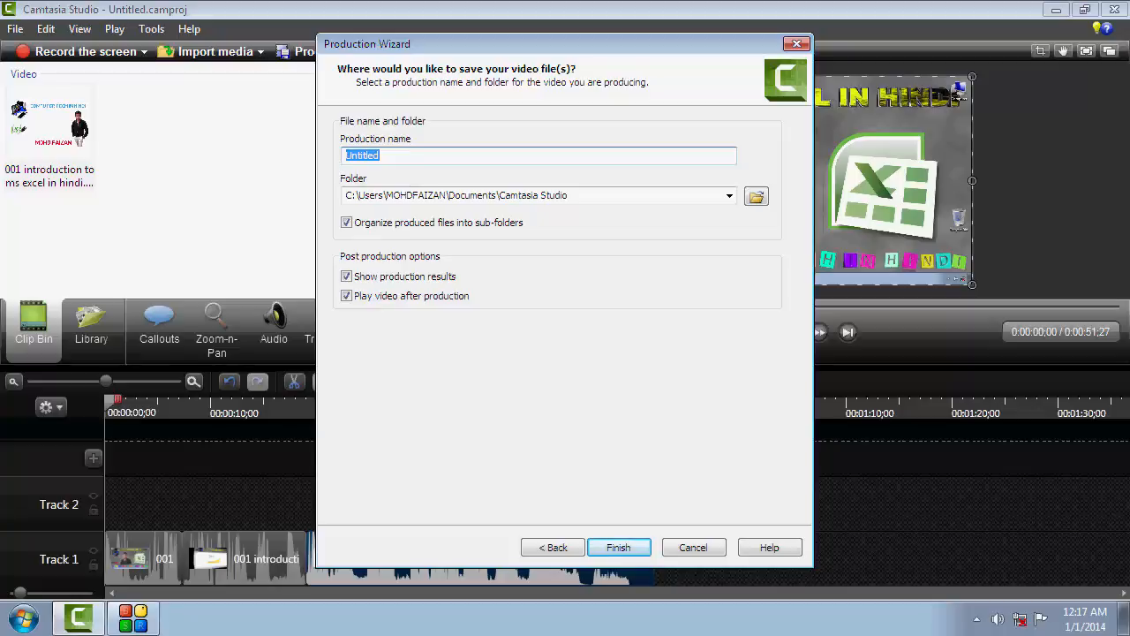
- Set the production name to "ie skd", choose the Desktop as output folder and start rendering
key(BackSpace)
click(756, 196)
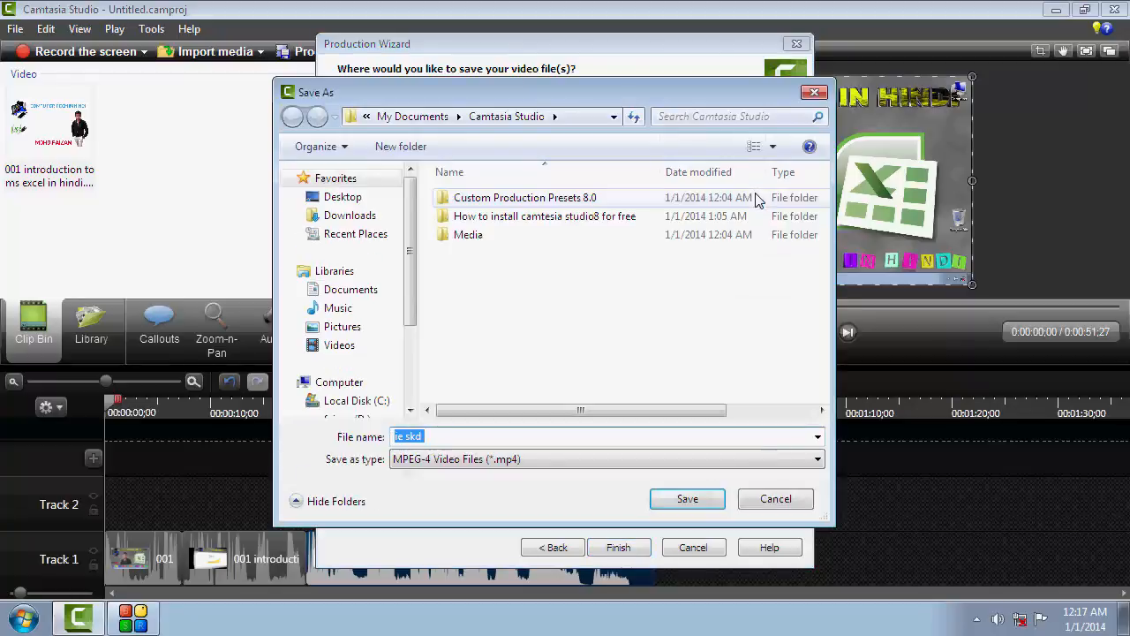
click(366, 117)
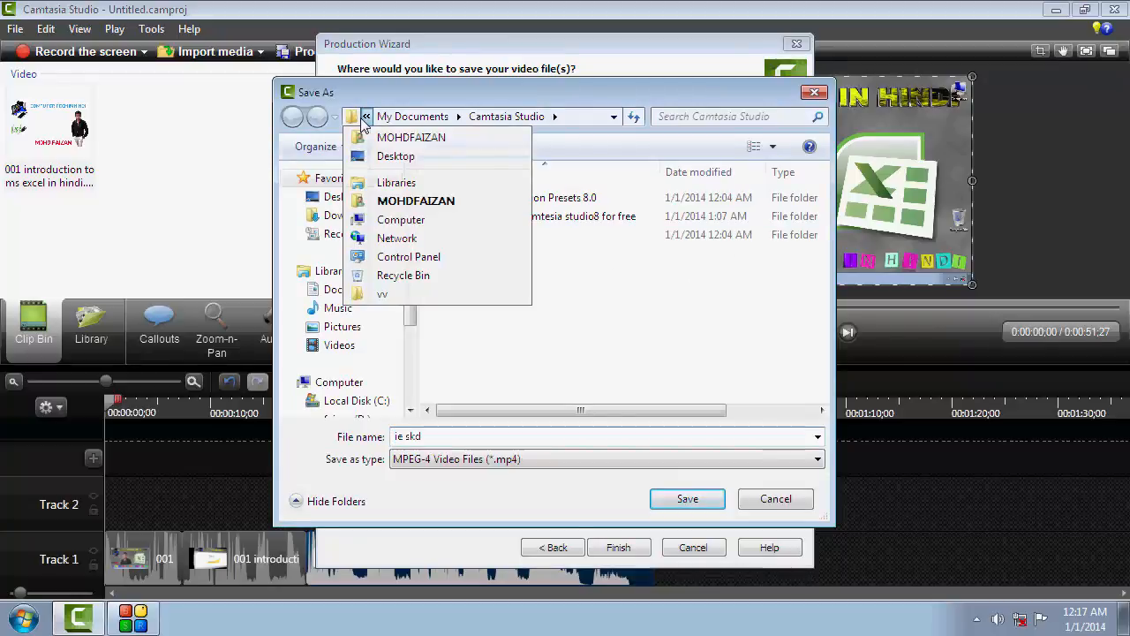
click(398, 155)
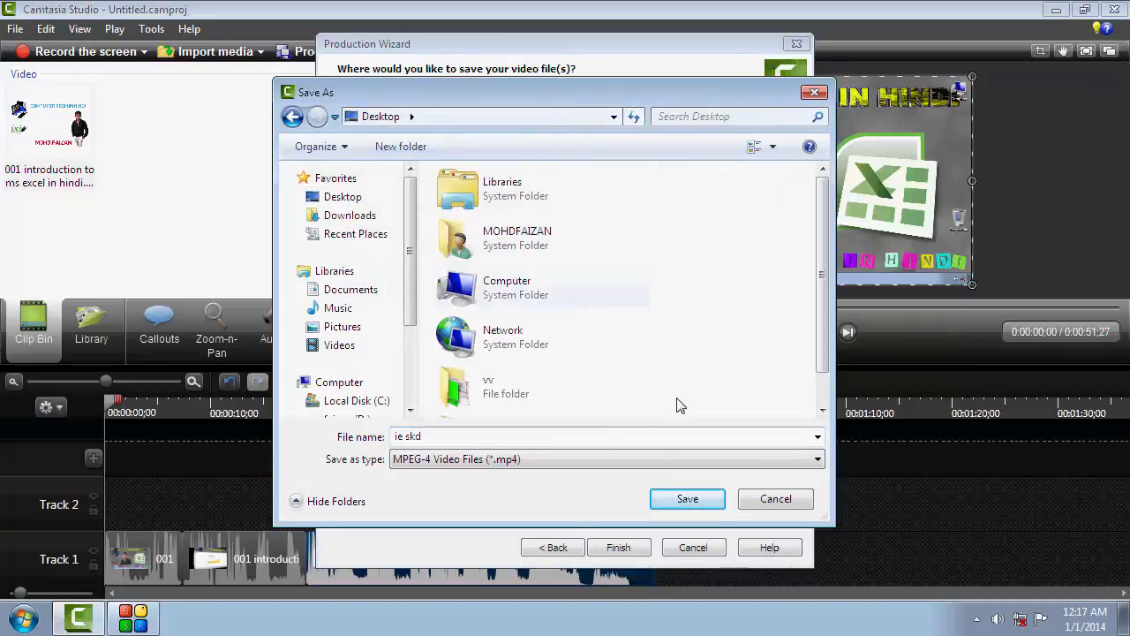
click(601, 437)
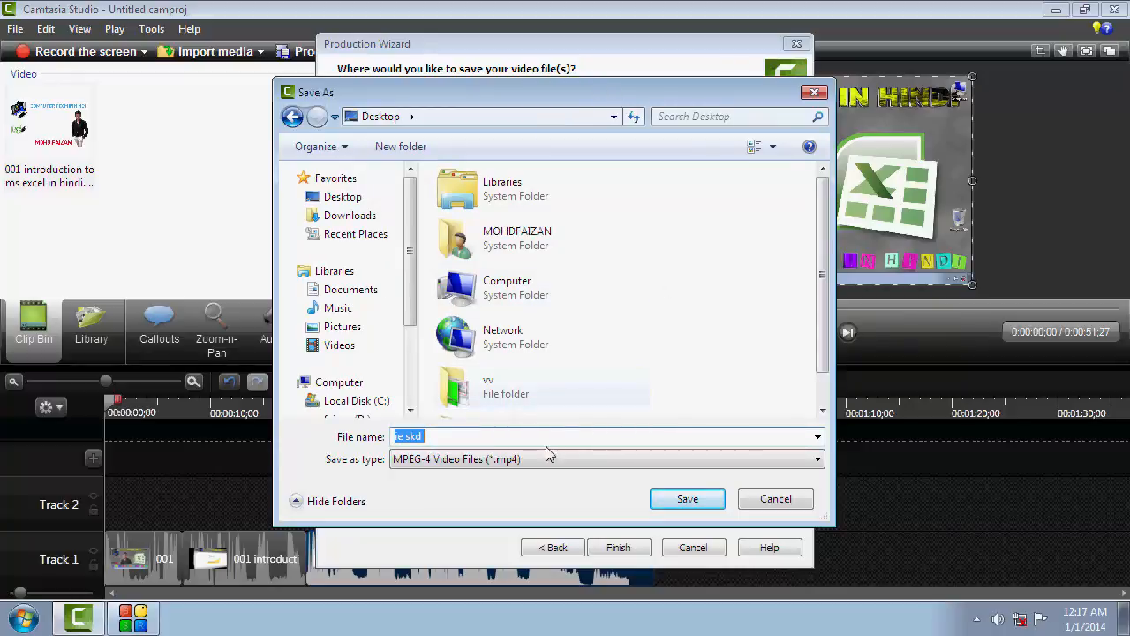
click(686, 498)
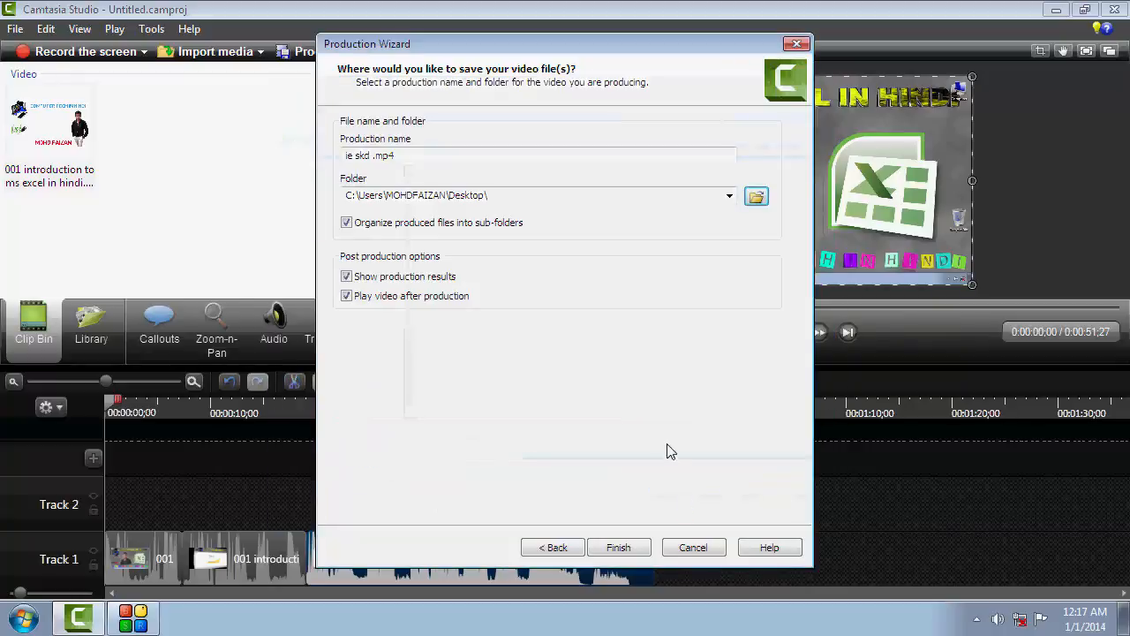
click(620, 550)
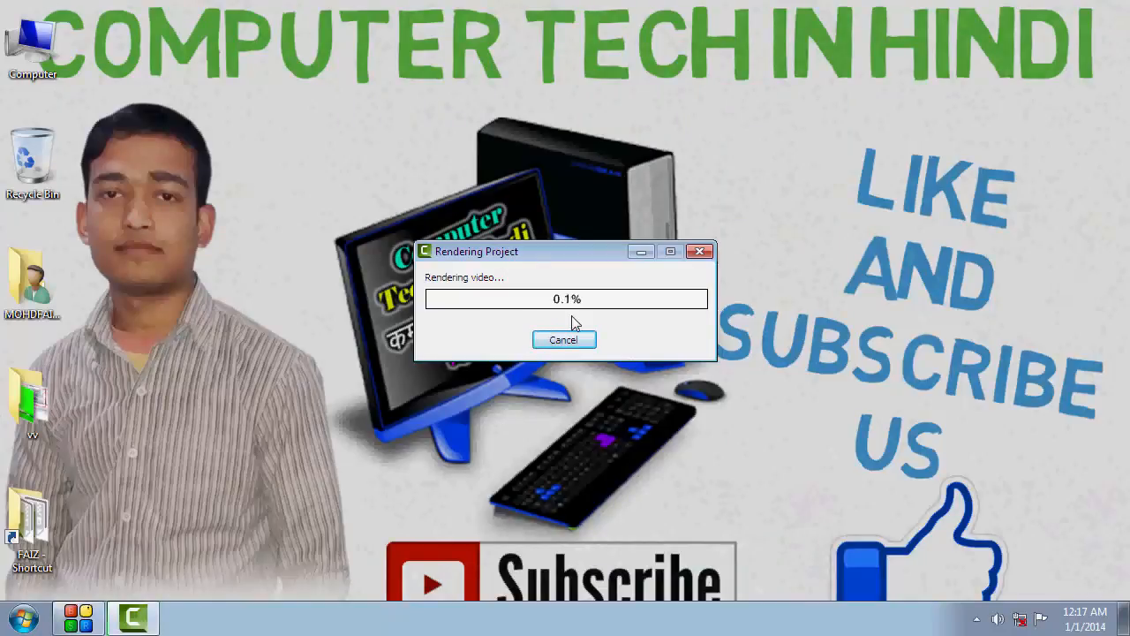
- Bring the Camtasia Studio editor with the edited timeline back on screen
click(131, 621)
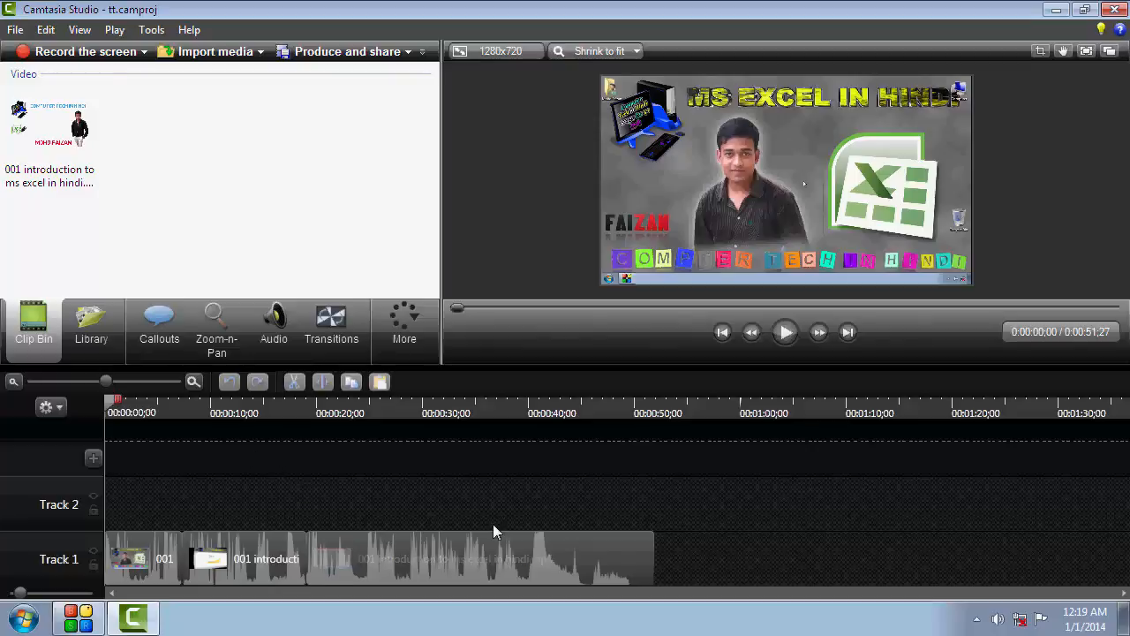
drag(745, 516, 124, 528)
click(150, 523)
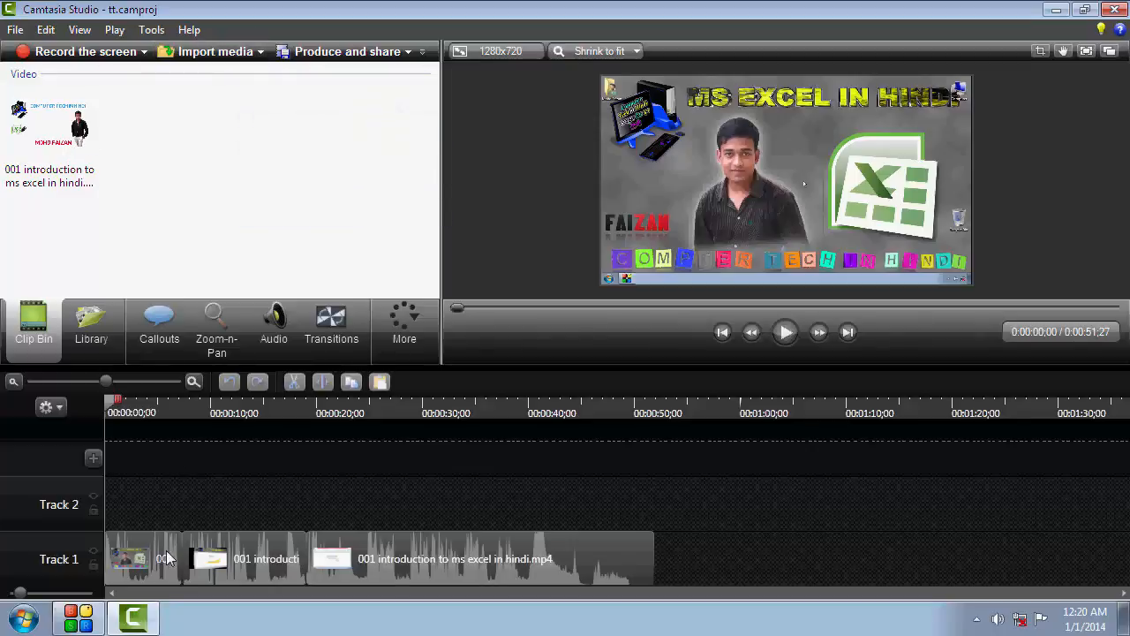
- Import the "end" and "start" videos together into the Clip Bin
click(237, 55)
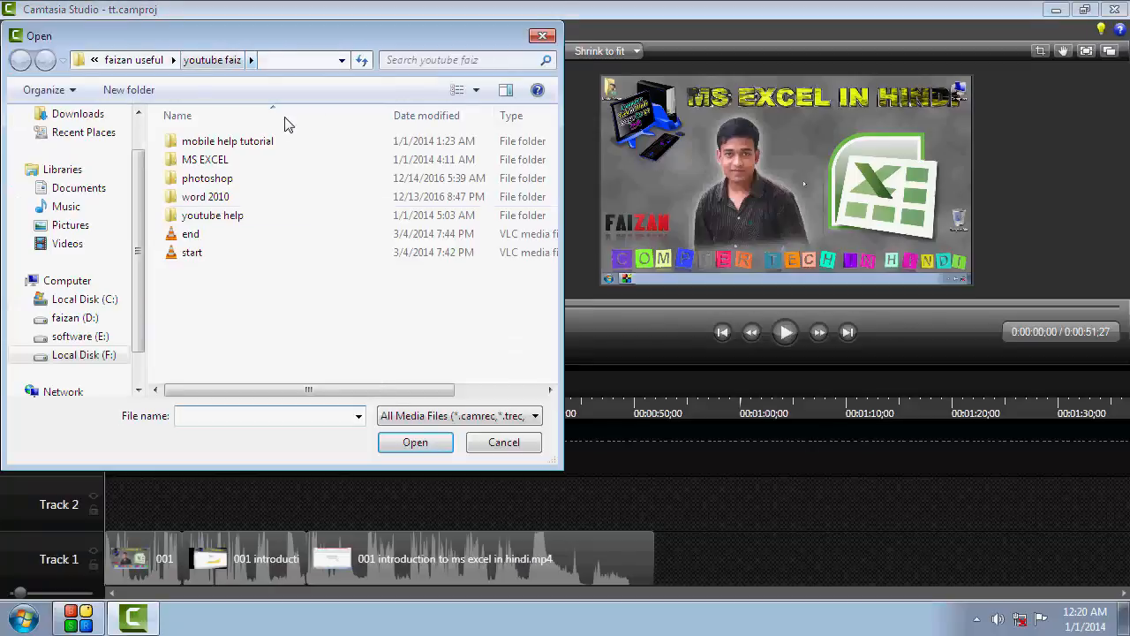
click(200, 254)
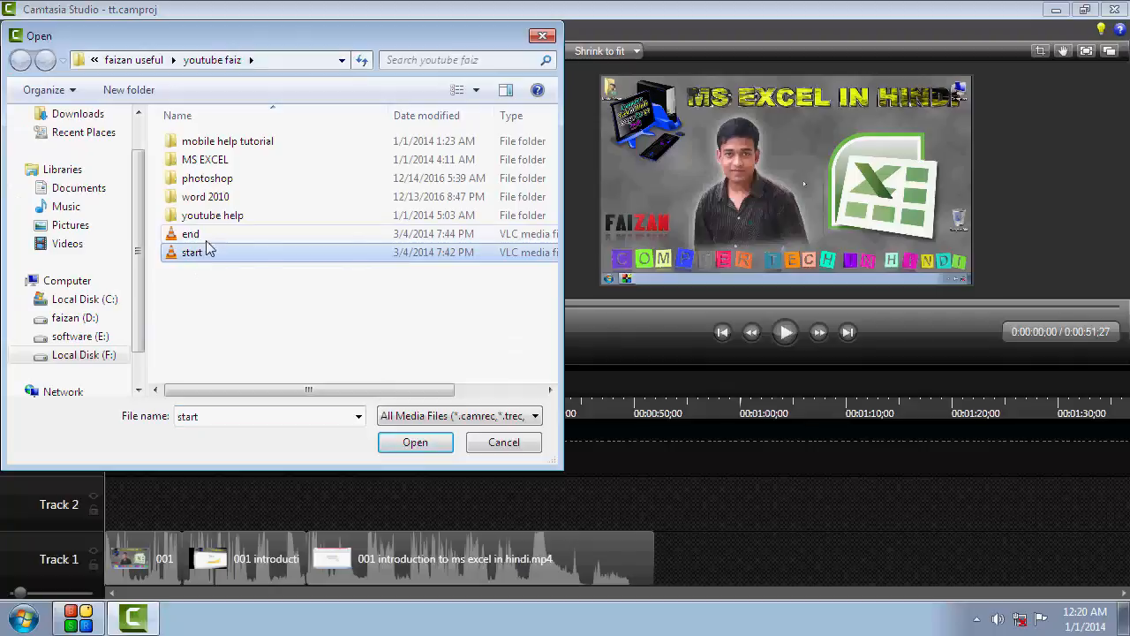
shift+click(211, 235)
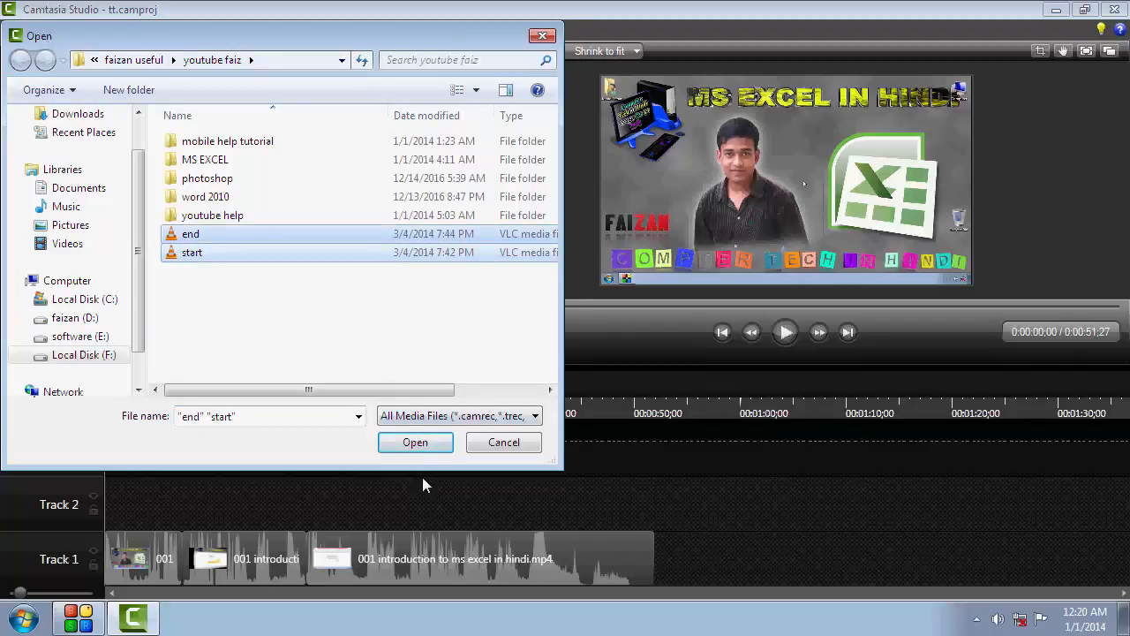
click(425, 449)
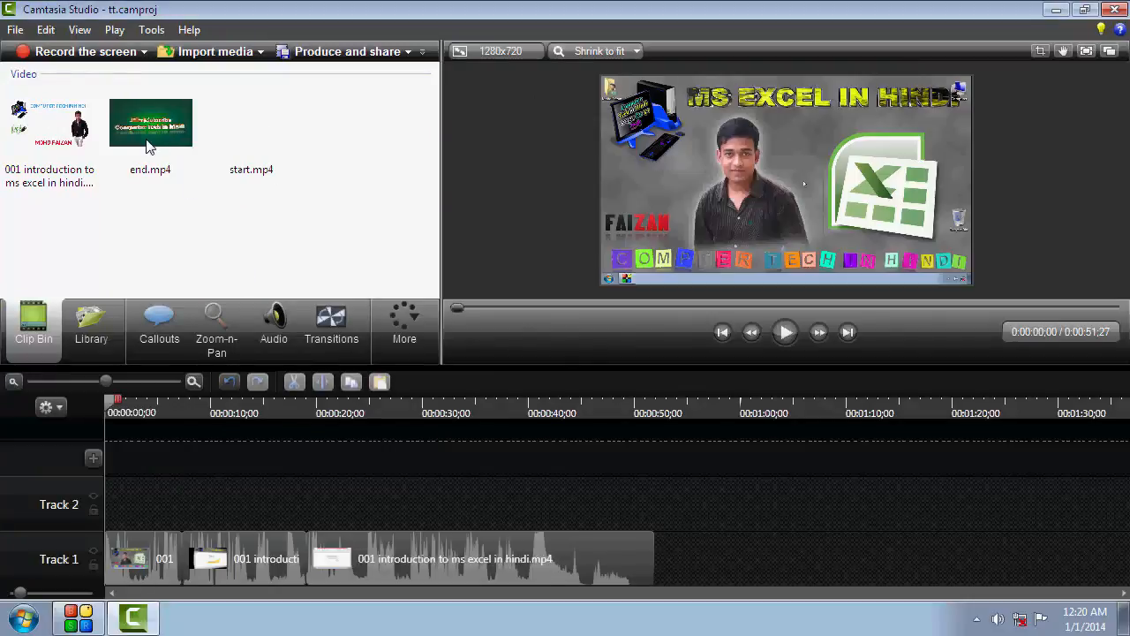
- Place end.mp4 on Track 1 directly after the last clip and scrub through it to preview the ending
drag(150, 157, 622, 482)
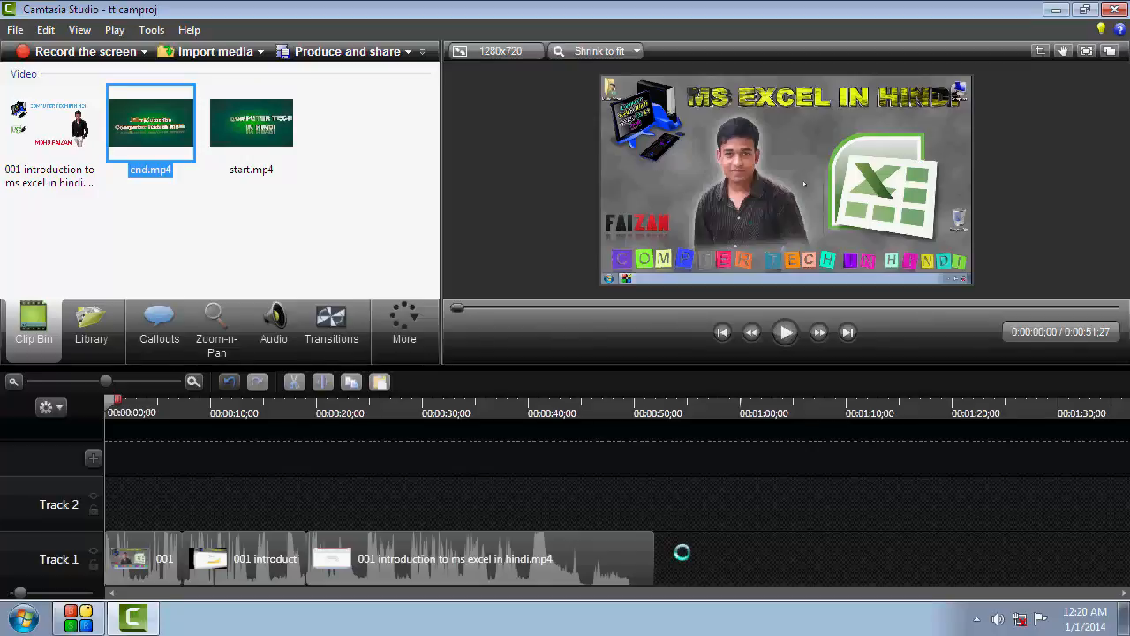
drag(730, 555, 684, 559)
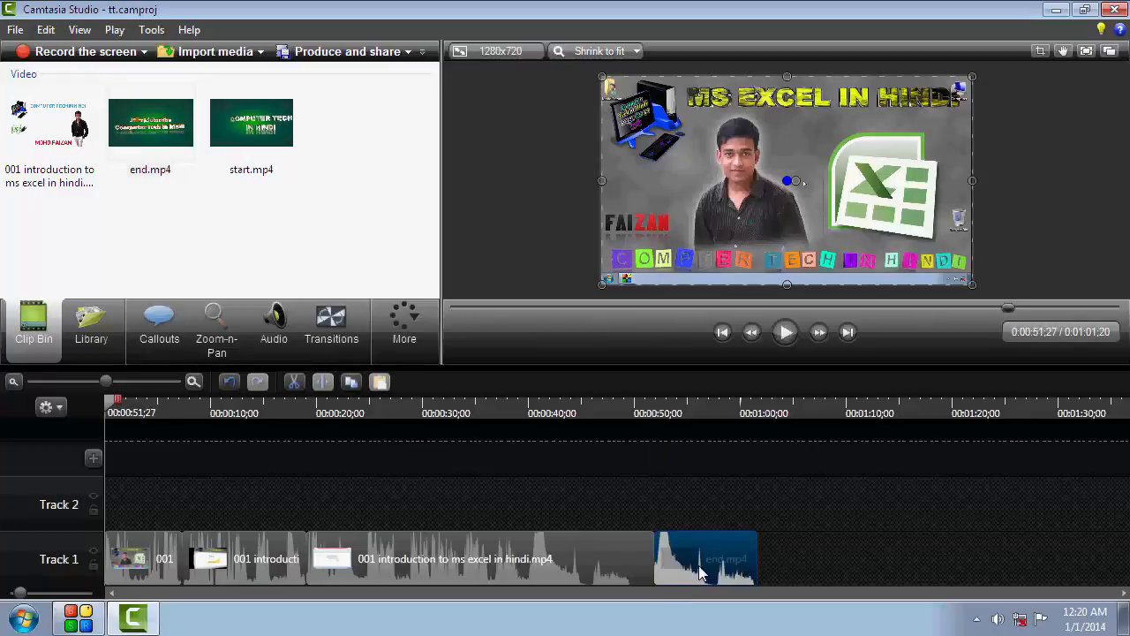
click(656, 402)
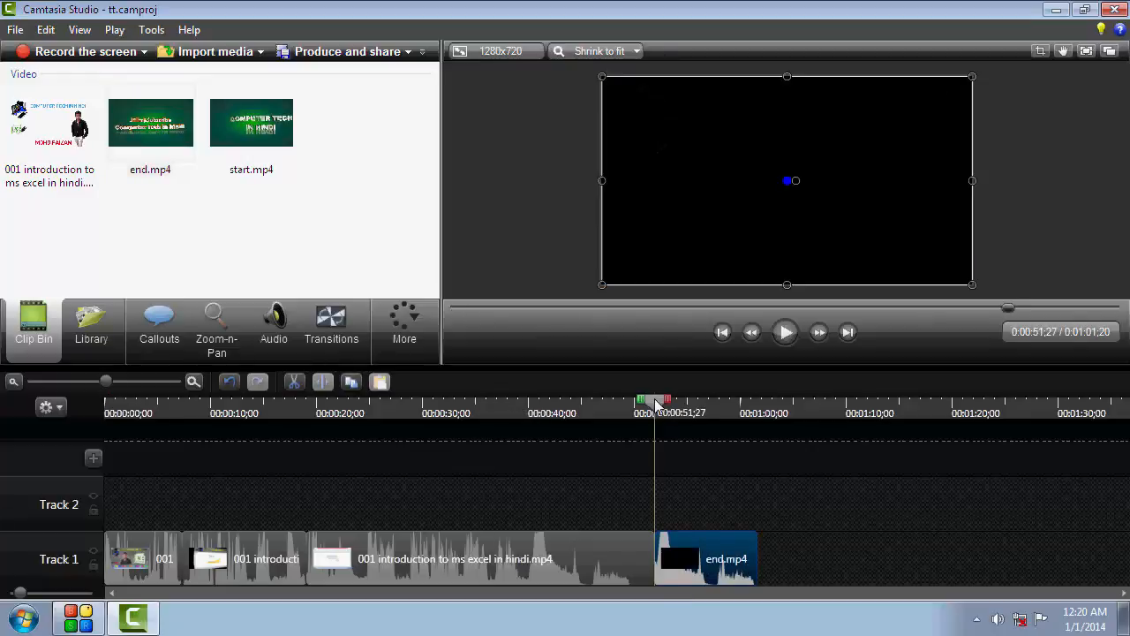
drag(656, 404, 749, 424)
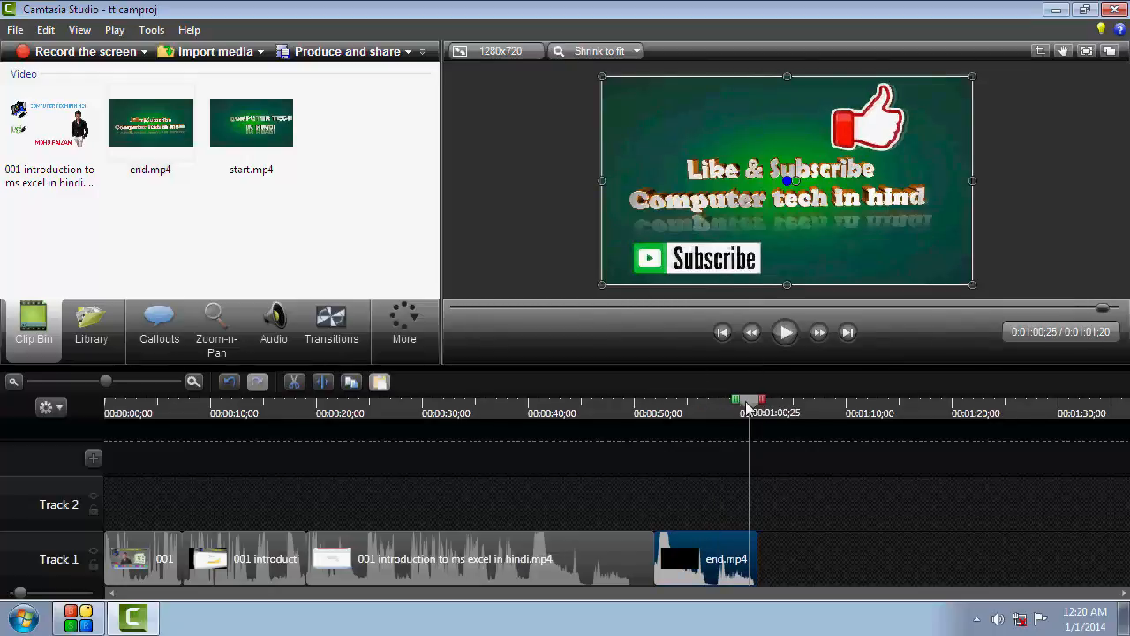
drag(749, 408, 382, 415)
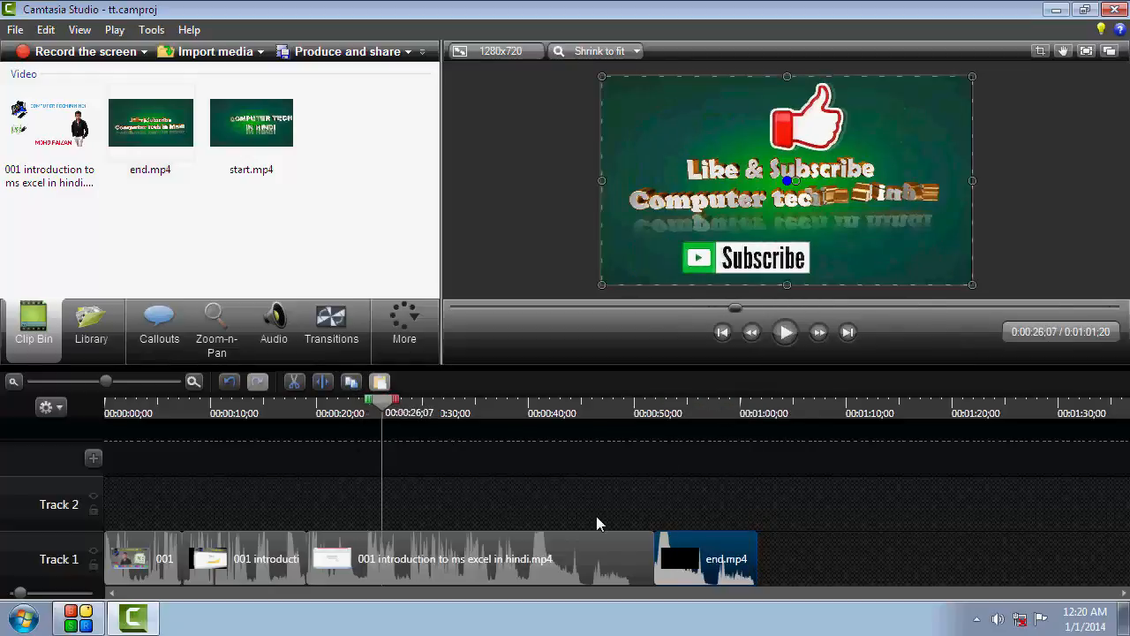
- Move end.mp4 between the second and third tutorial clips on Track 1, close the gap, and scrub through it
drag(700, 578, 979, 581)
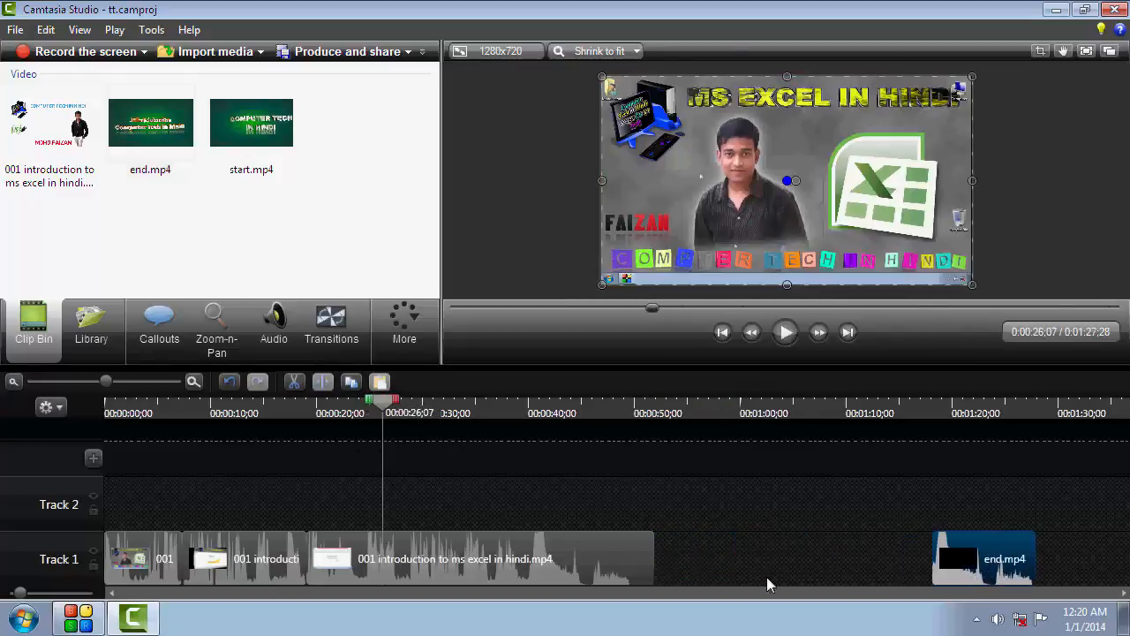
drag(630, 562, 832, 562)
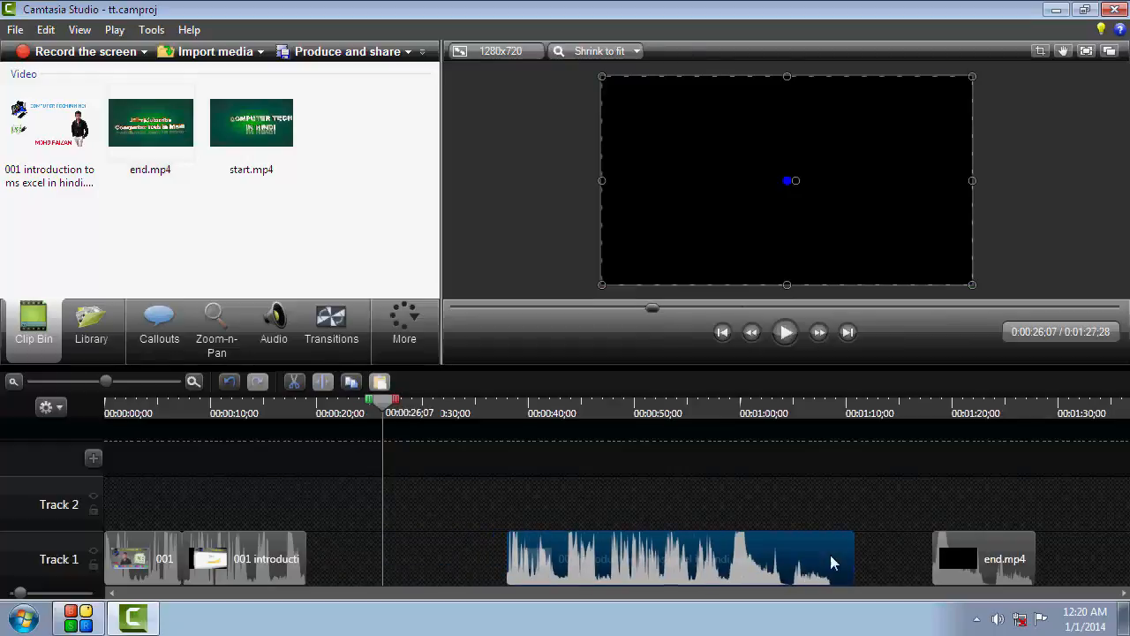
drag(1007, 557, 375, 558)
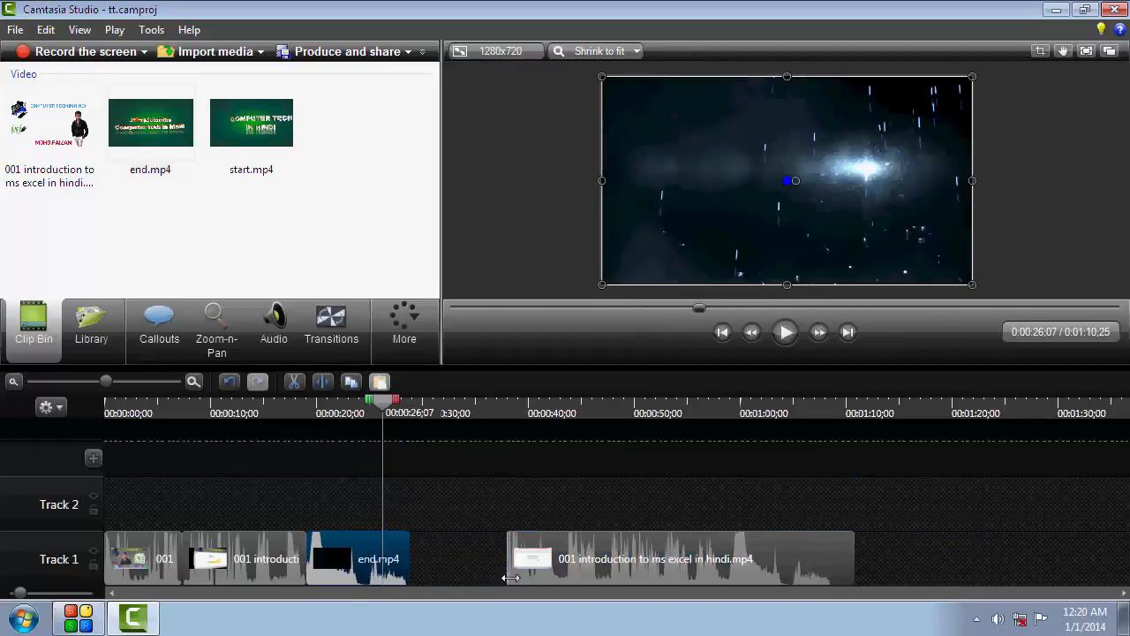
drag(546, 574, 438, 570)
click(328, 555)
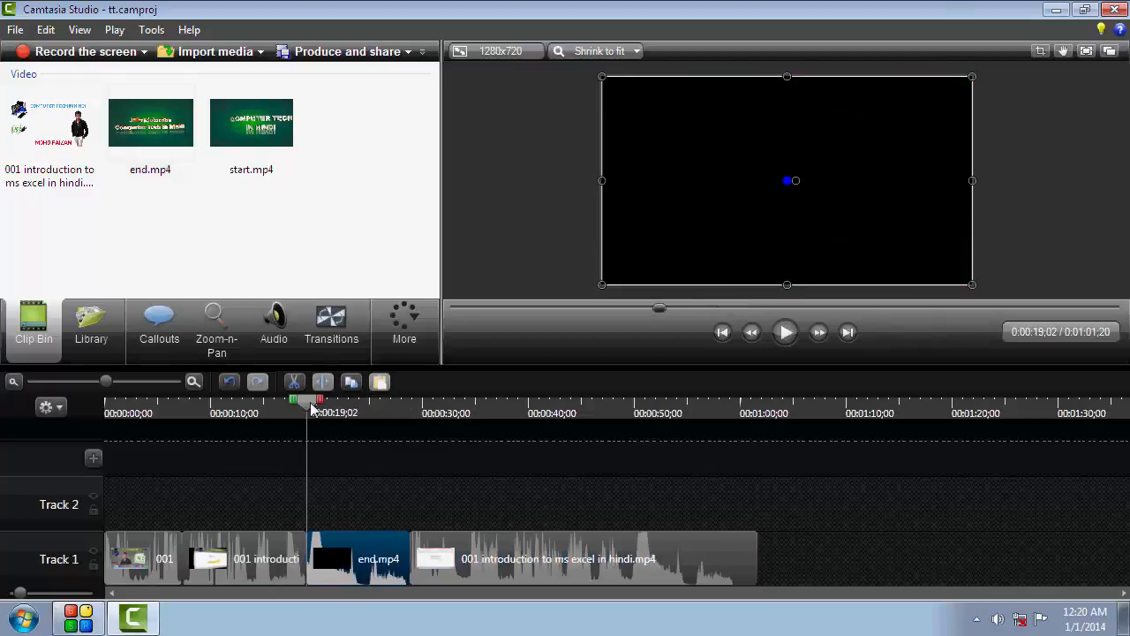
drag(309, 408, 391, 408)
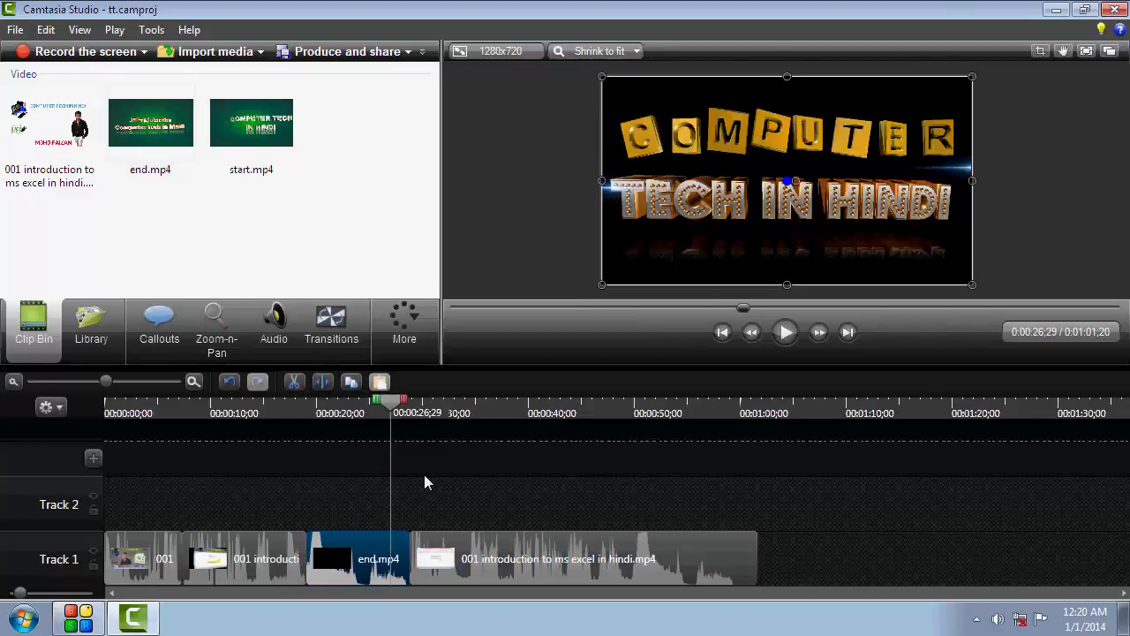
- Rearrange Track 1 so end.mp4 sits between the first and second tutorial clips without gaps, and scrub back to it
drag(294, 574, 713, 499)
drag(402, 570, 277, 570)
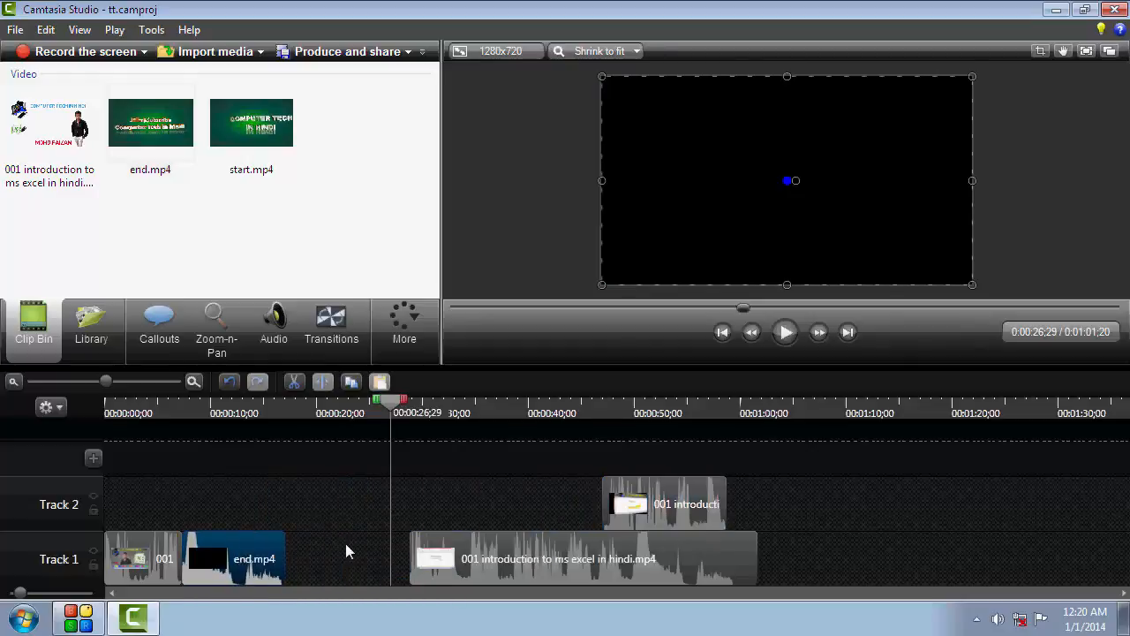
drag(680, 503, 346, 503)
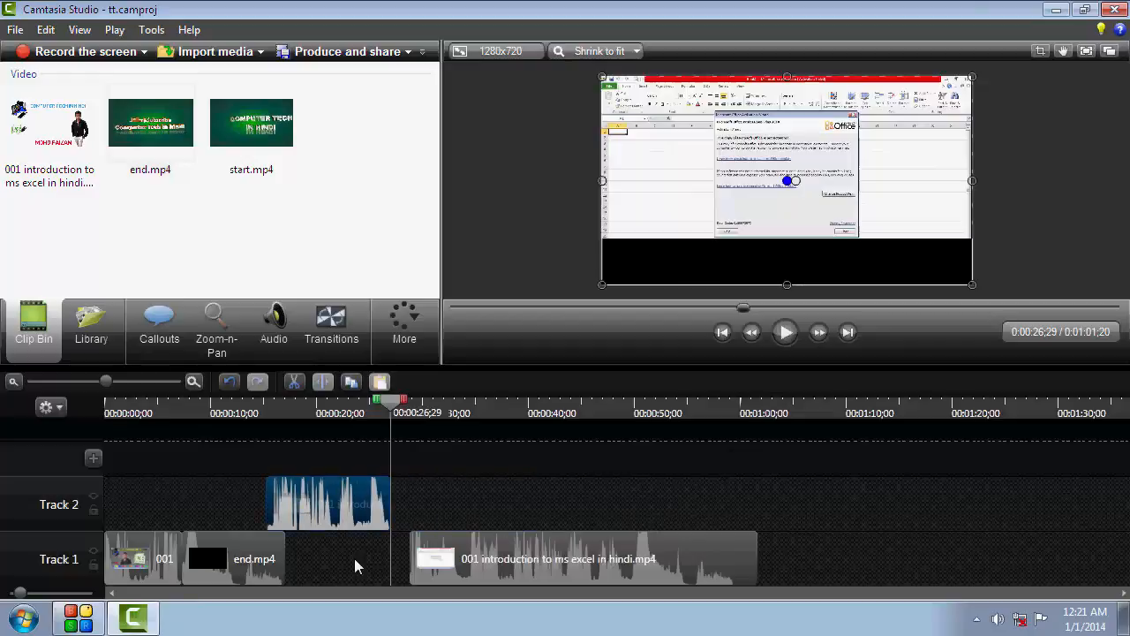
drag(368, 579, 379, 585)
click(473, 579)
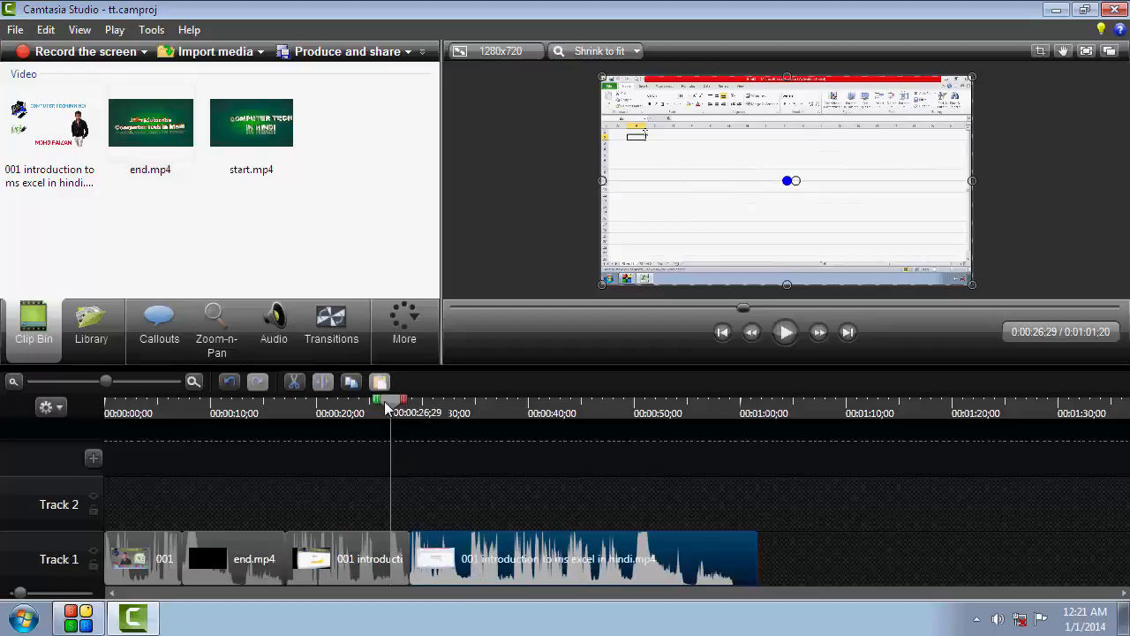
drag(386, 406, 222, 487)
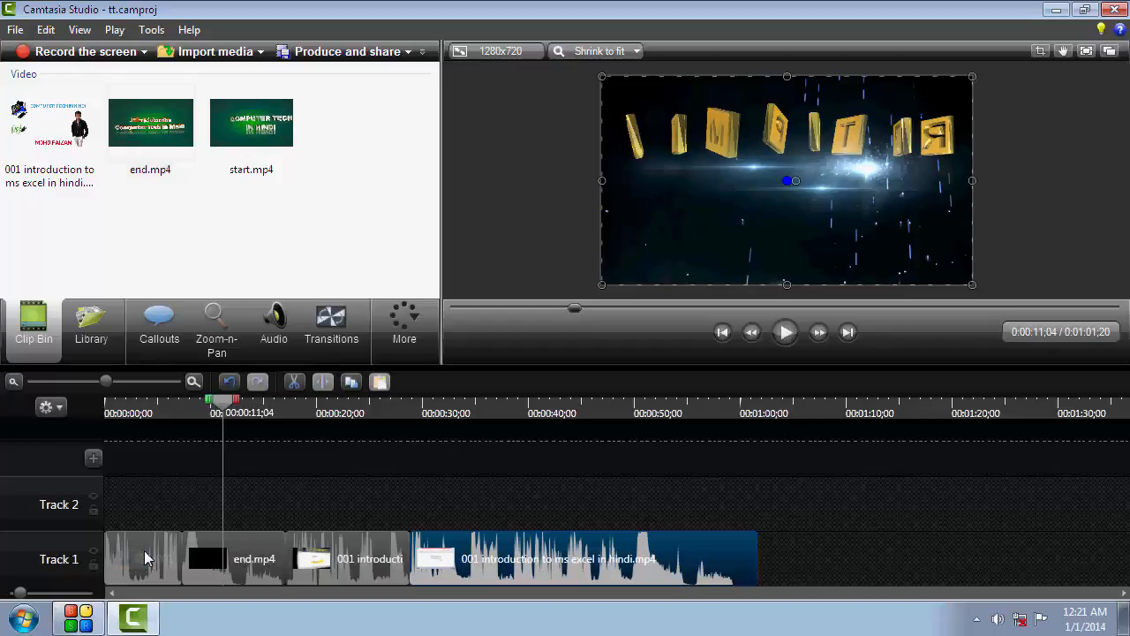
- Play the second tutorial clip from about 22 seconds and pause at 0:00:28;22
click(143, 558)
drag(234, 405, 338, 405)
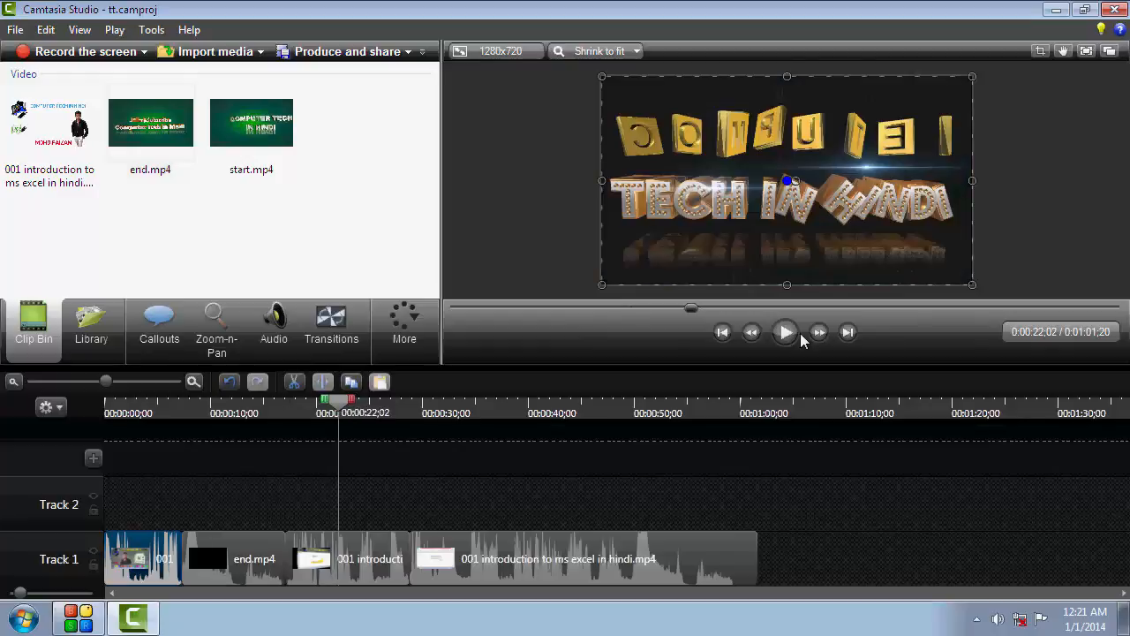
click(761, 335)
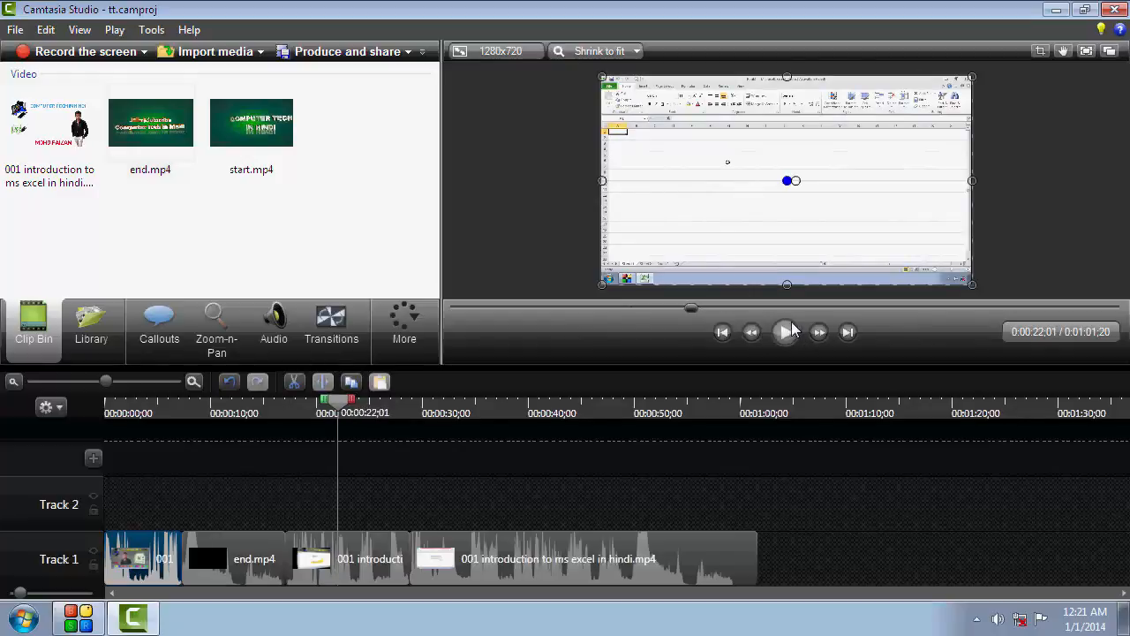
click(786, 333)
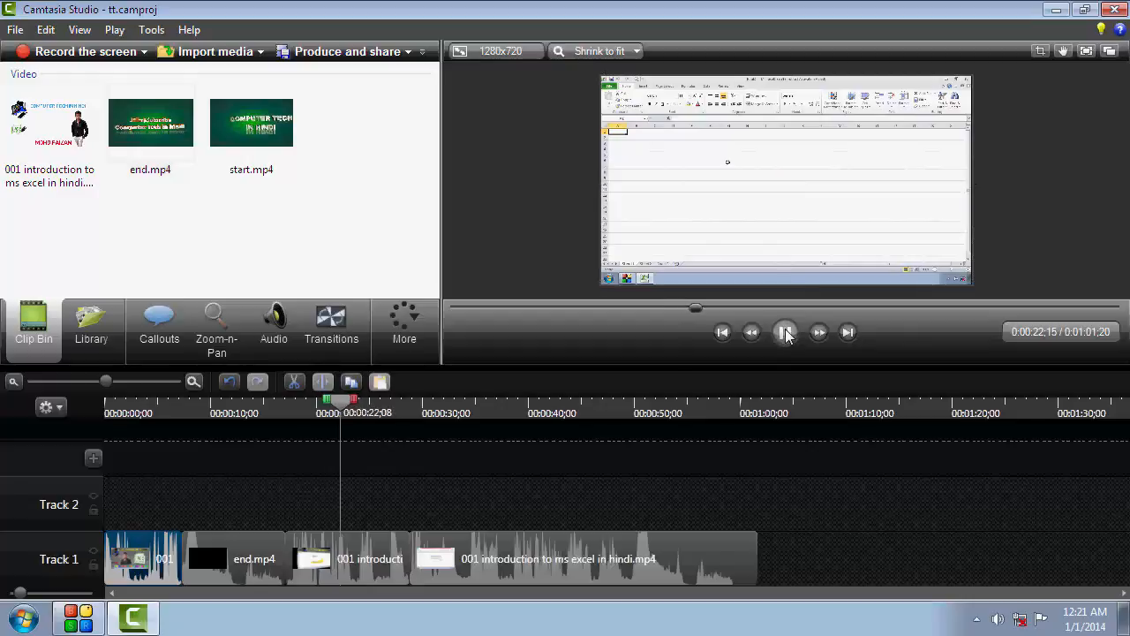
click(786, 333)
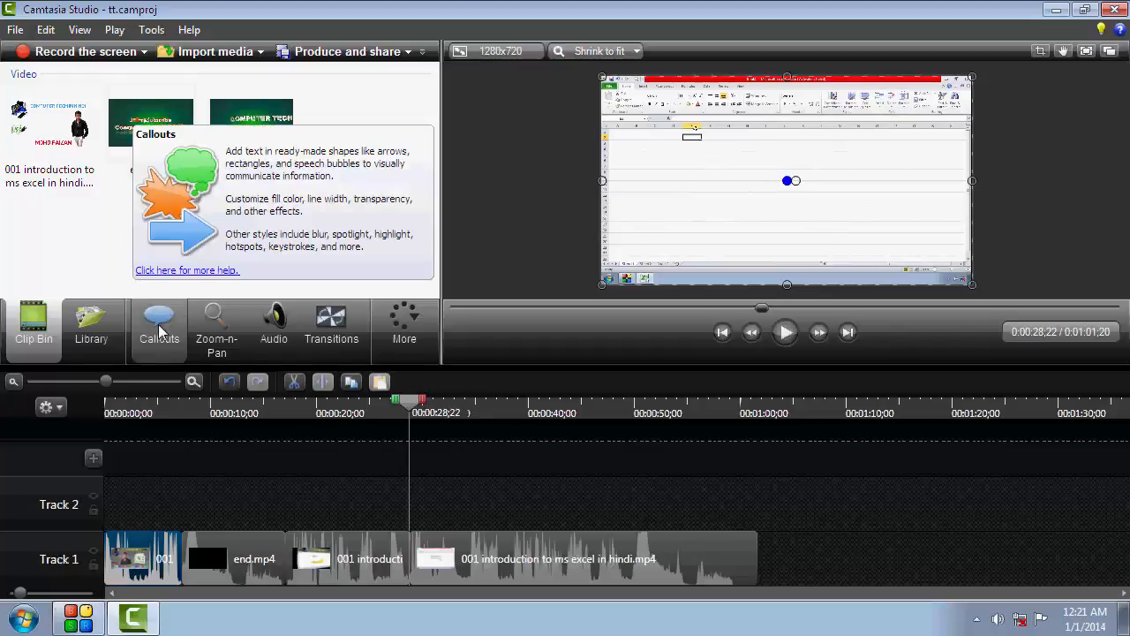
- Add a Sketch Motion rectangle callout at 0:00:28;22 and stretch it over the whole Excel worksheet area
click(161, 331)
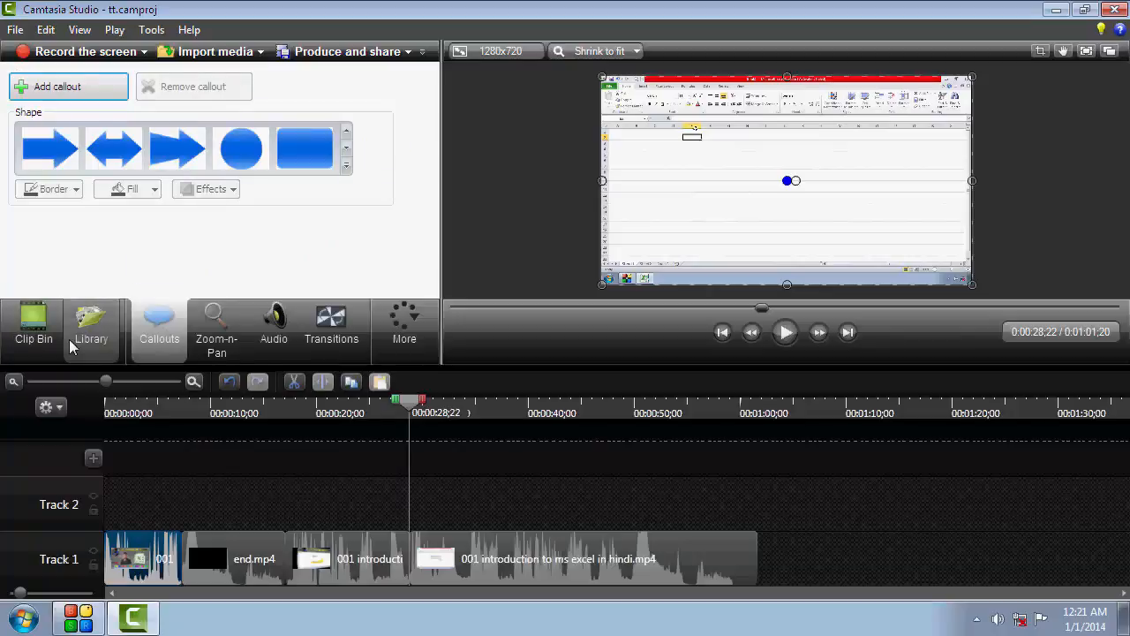
click(33, 329)
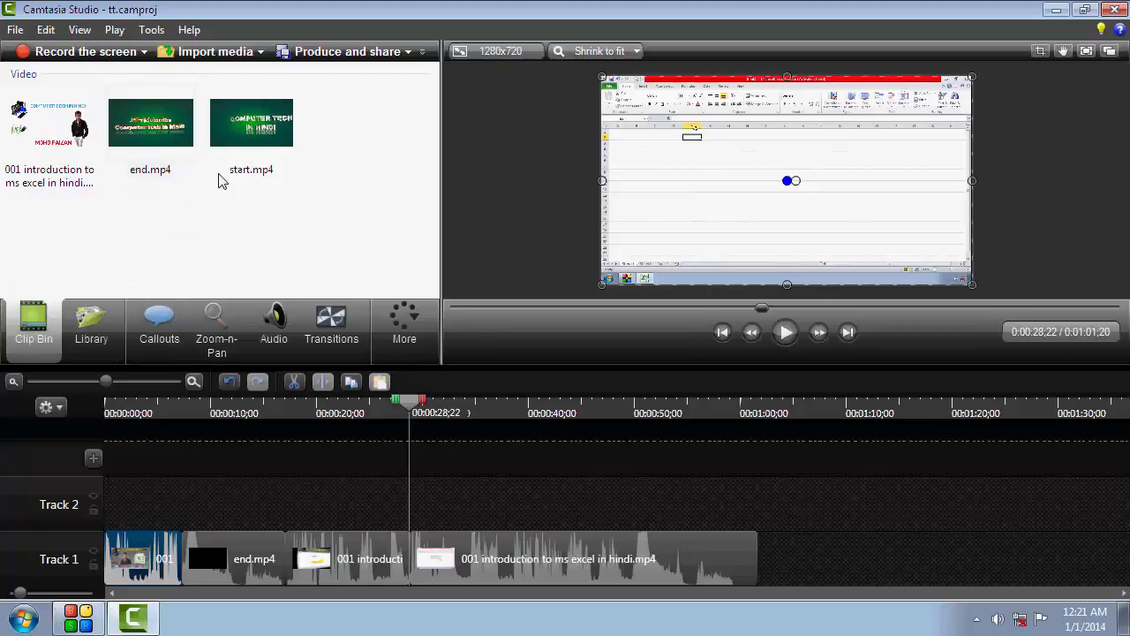
click(164, 327)
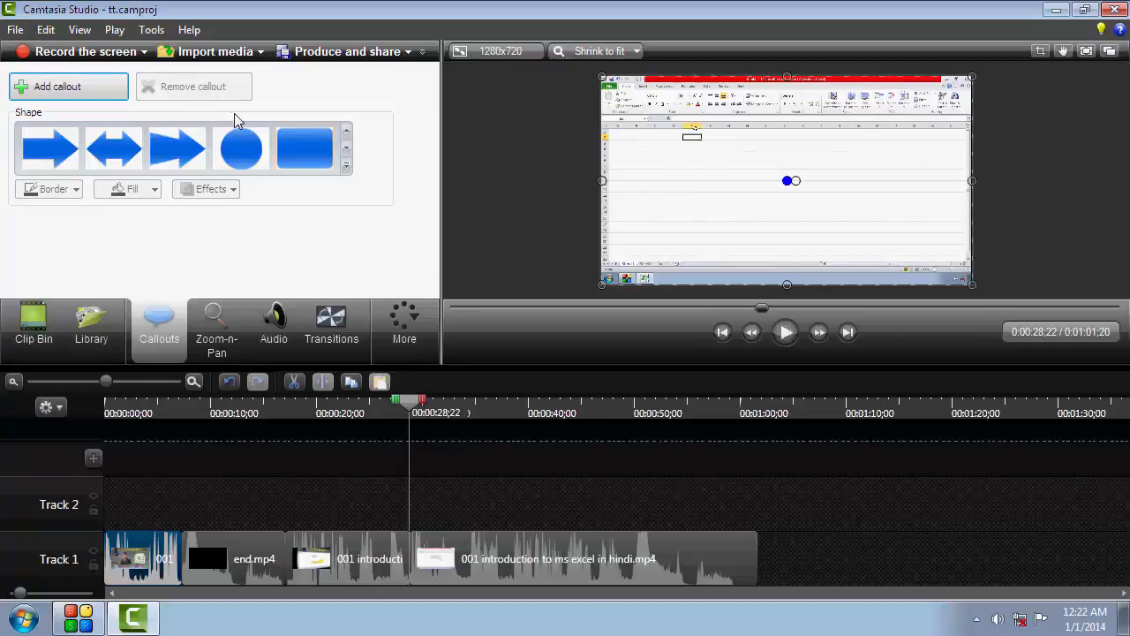
click(346, 167)
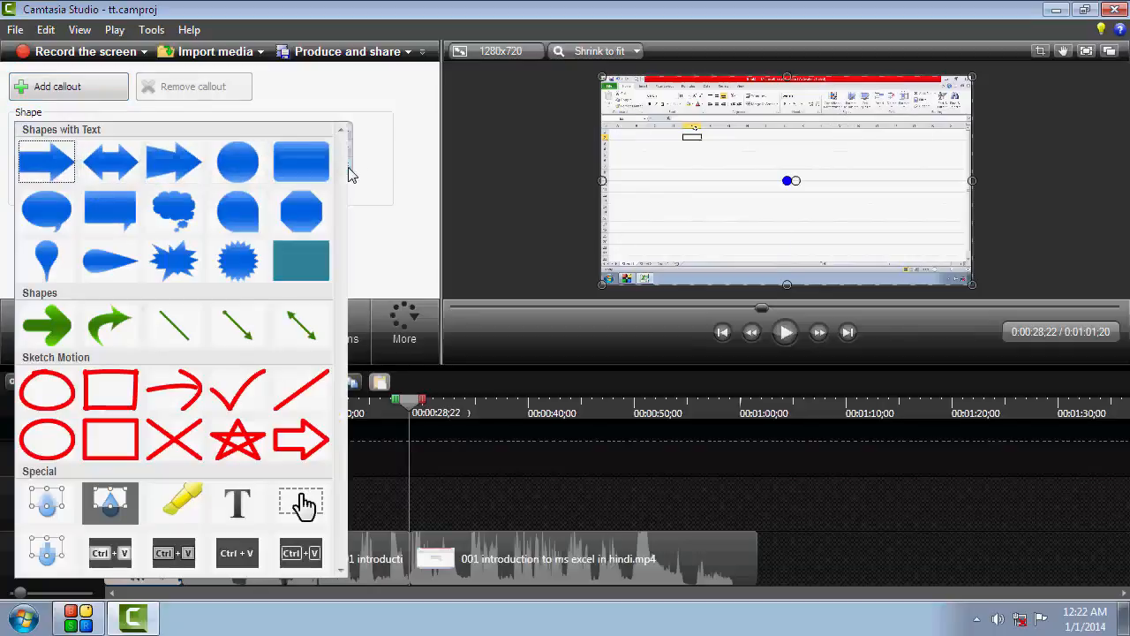
click(388, 182)
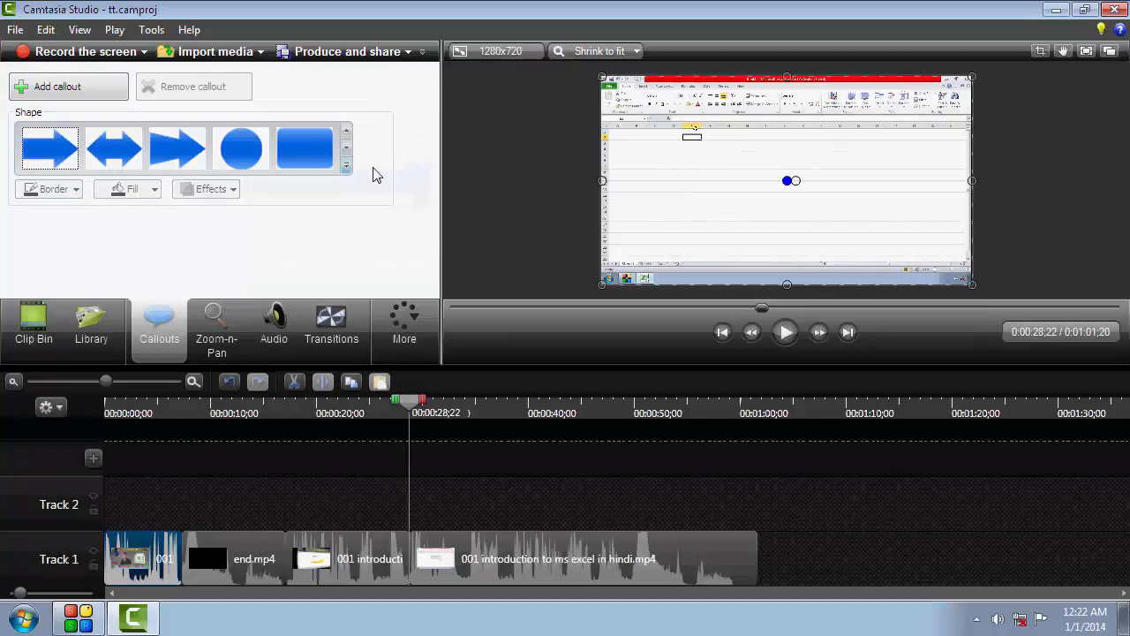
click(346, 167)
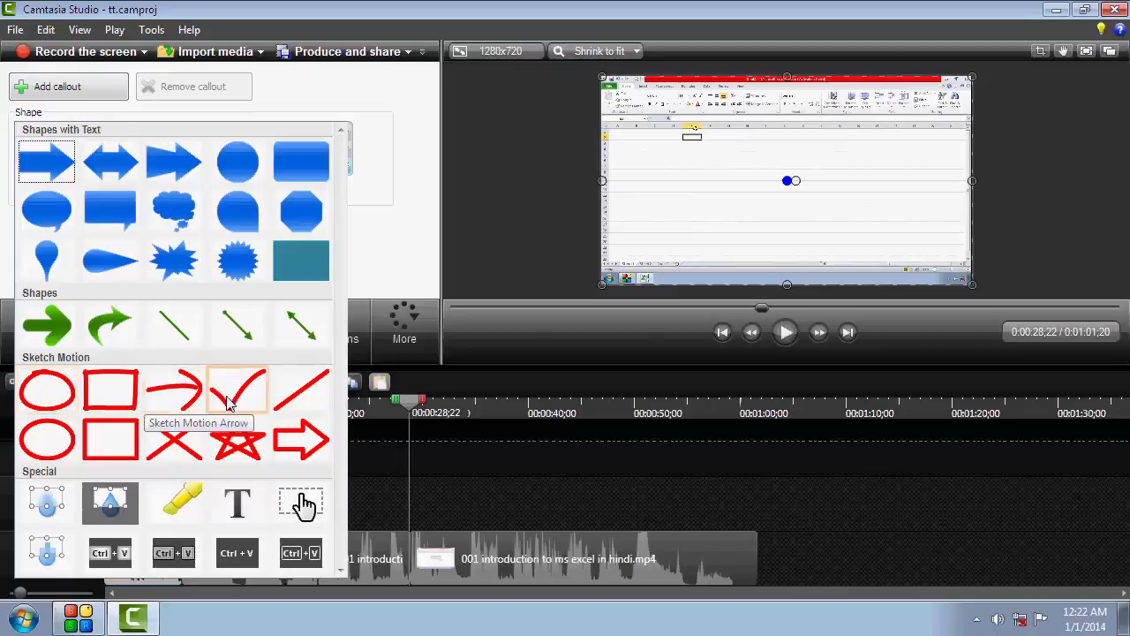
click(110, 397)
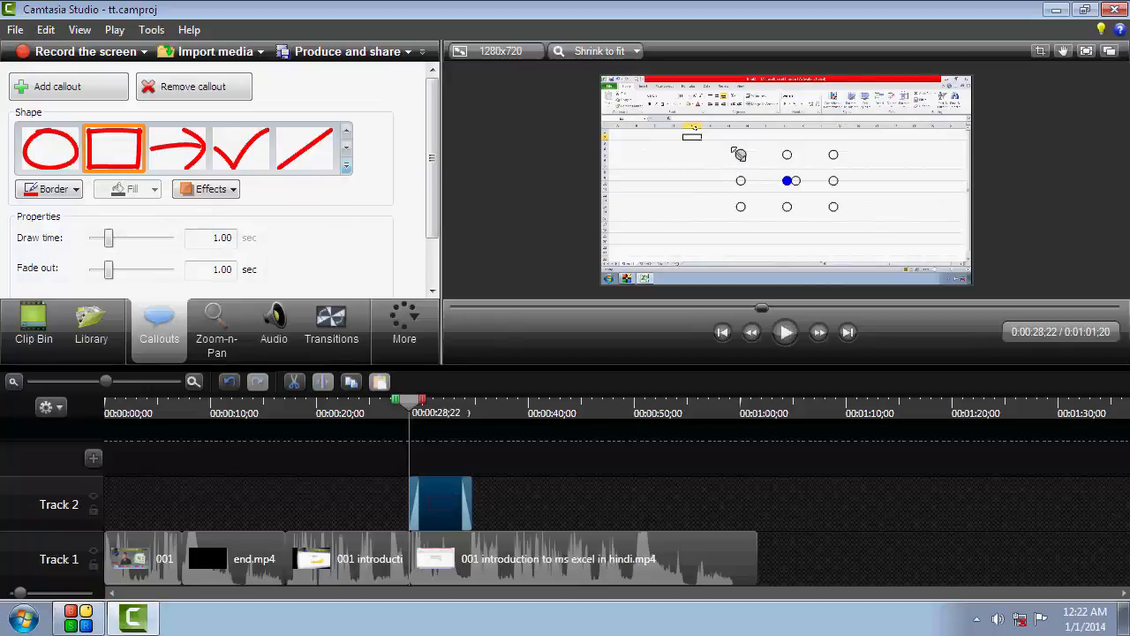
drag(741, 155, 606, 128)
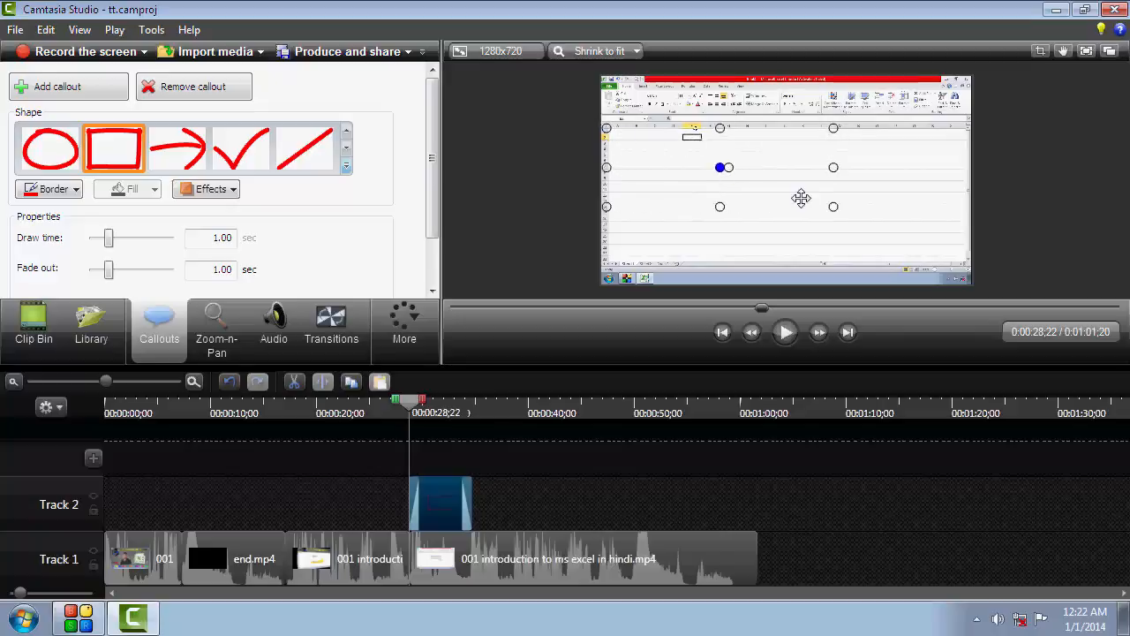
drag(834, 207, 966, 258)
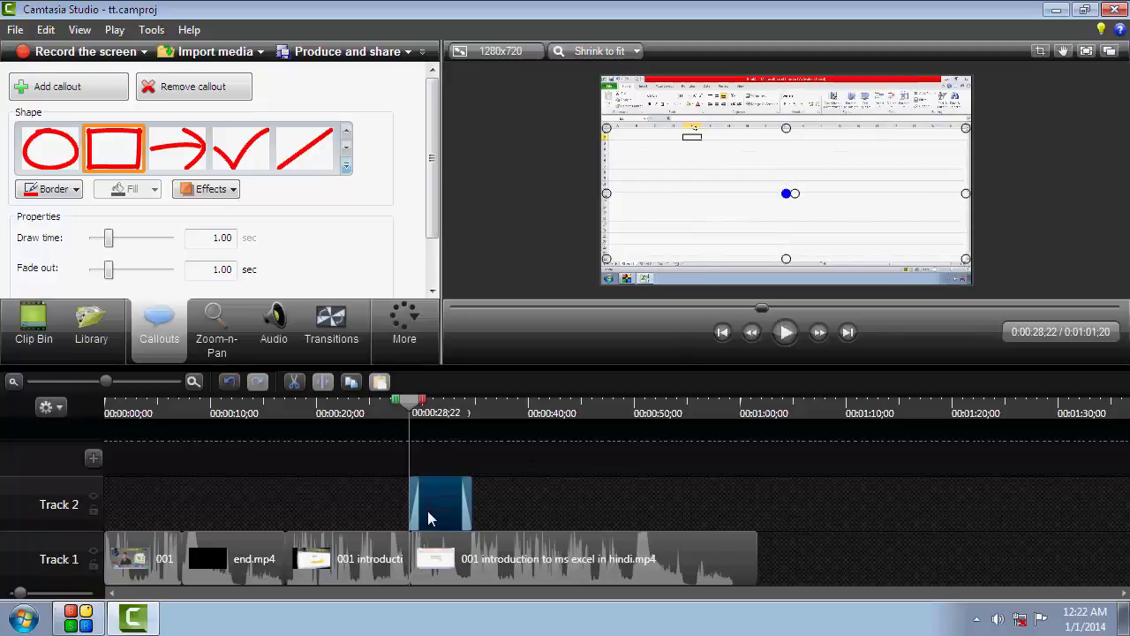
- Shift the rectangle callout on Track 2 earlier so it starts at about 0:00:27;17
mouse_move(435, 501)
mouse_down()
mouse_move(451, 501)
mouse_move(362, 495)
mouse_move(446, 494)
mouse_move(429, 481)
mouse_up()
drag(402, 411, 398, 410)
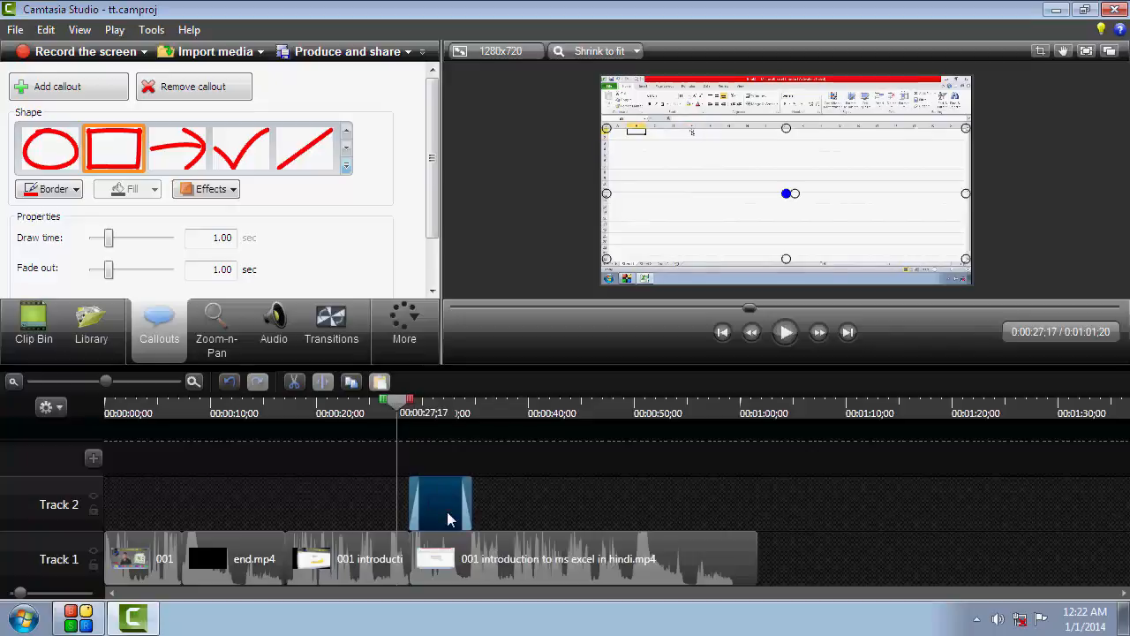
drag(449, 521, 439, 521)
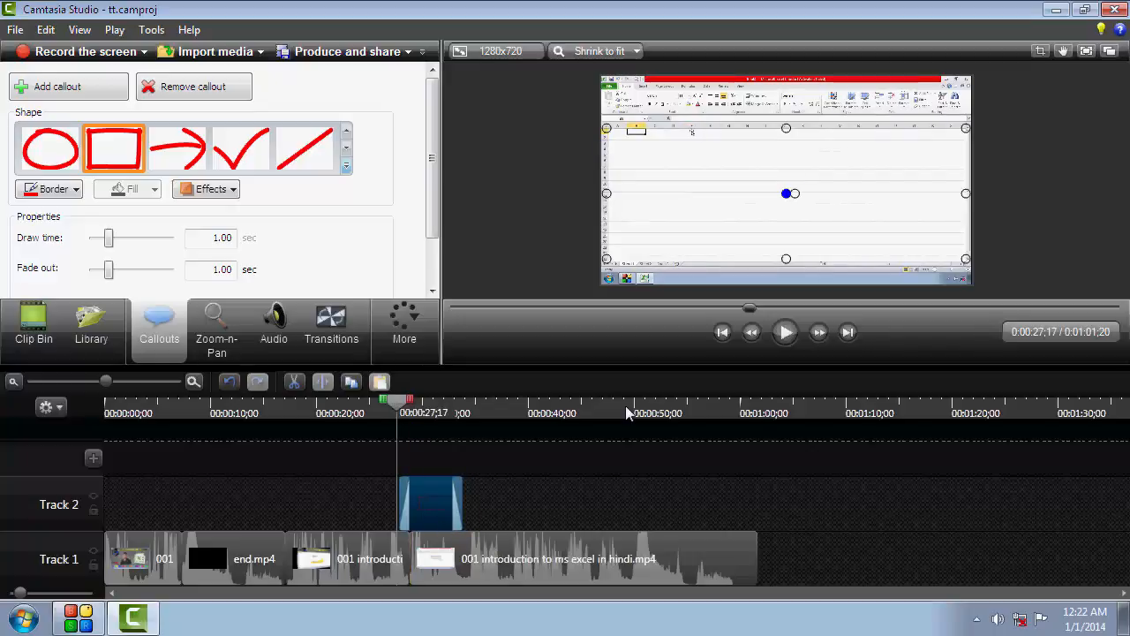
- Play the timeline from the callout's start to past its end to review the drawing and fade-out
click(787, 333)
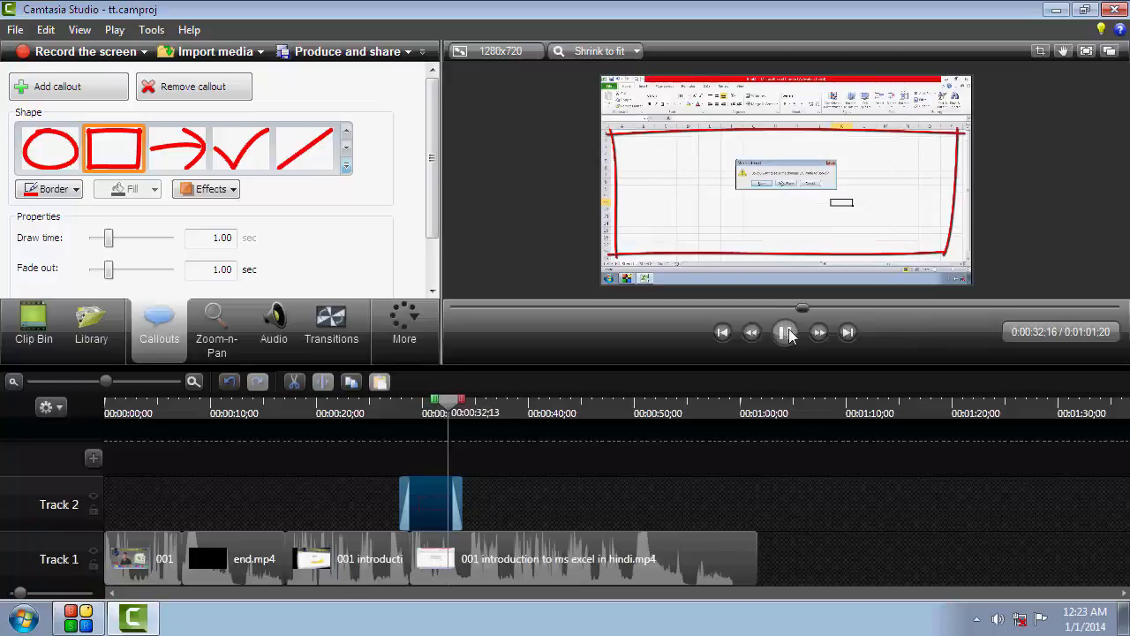
click(787, 333)
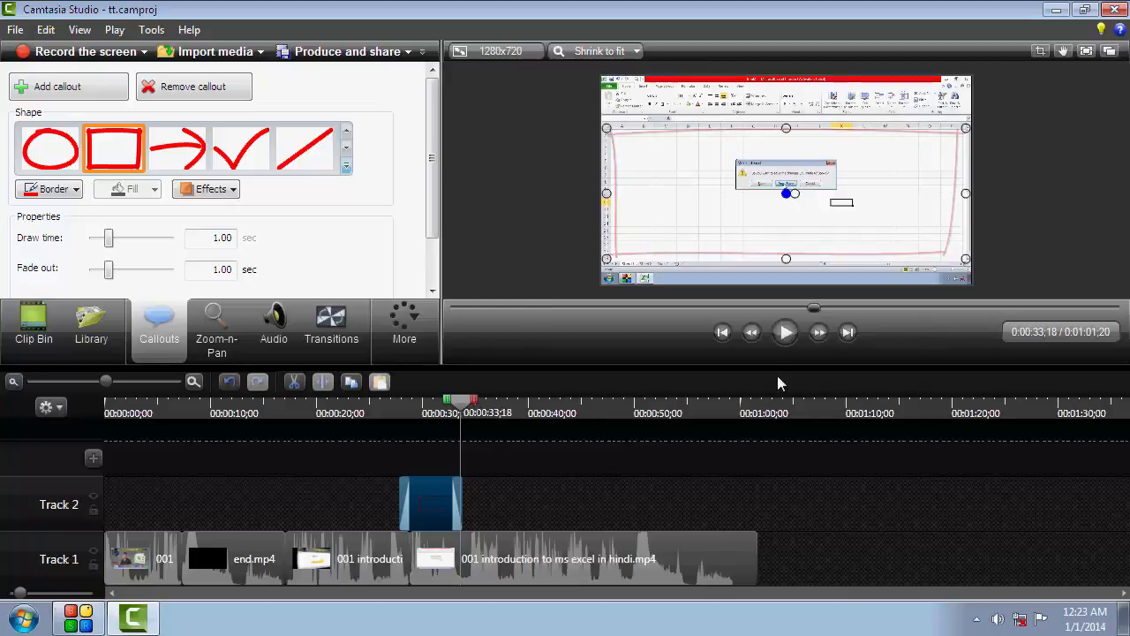
click(787, 333)
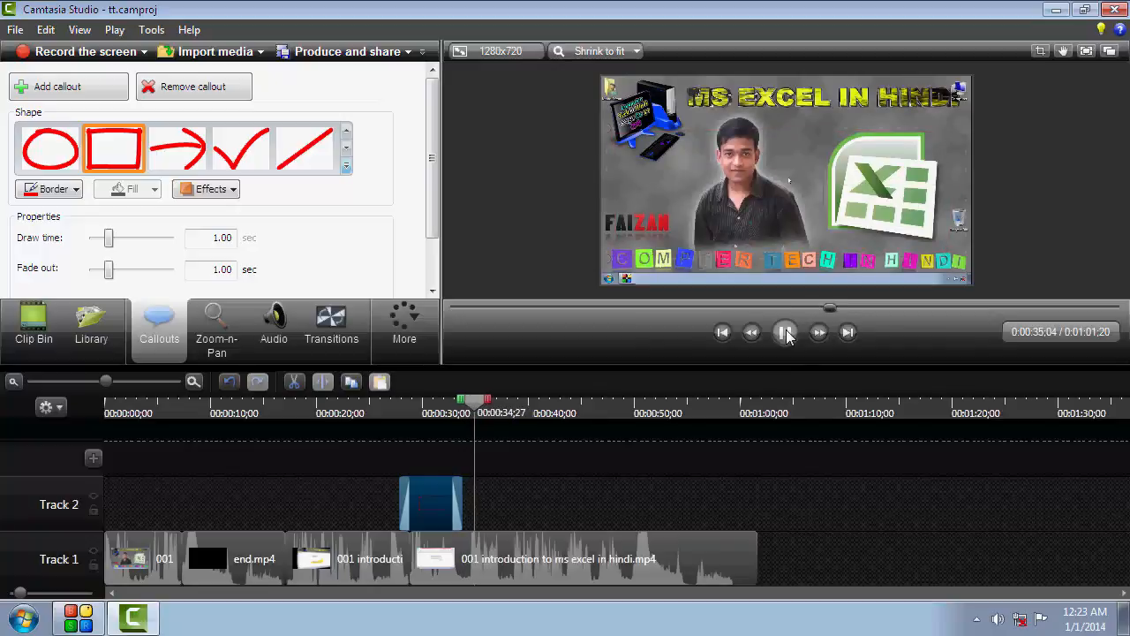
click(787, 333)
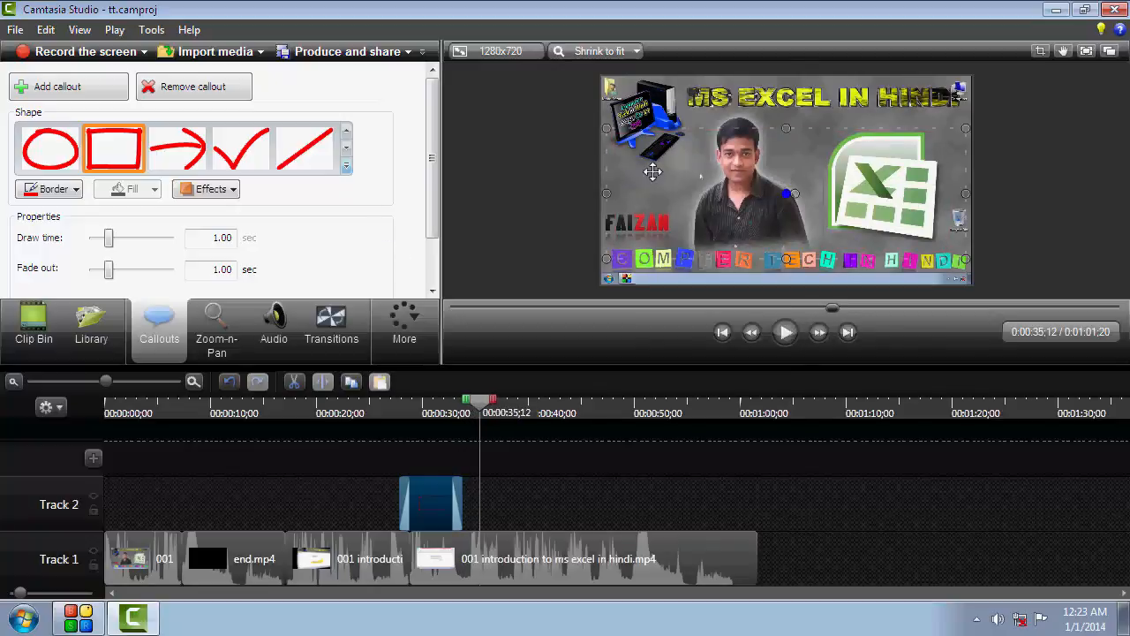
- Change the selected callout's shape to the blue filled rectangle from Shapes with Text
click(345, 167)
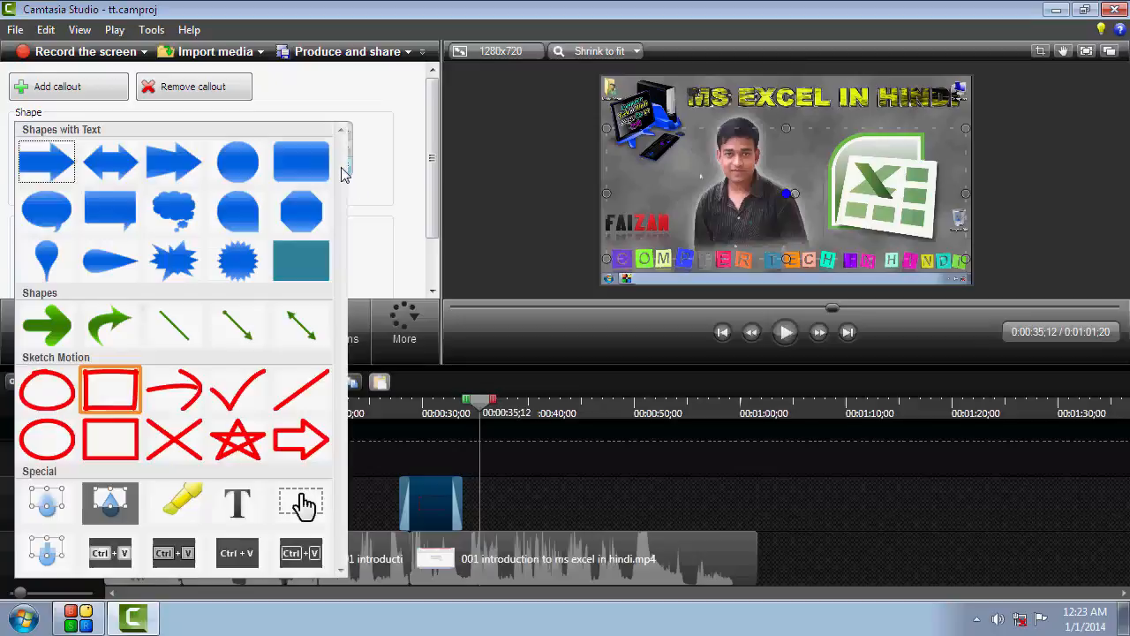
click(296, 170)
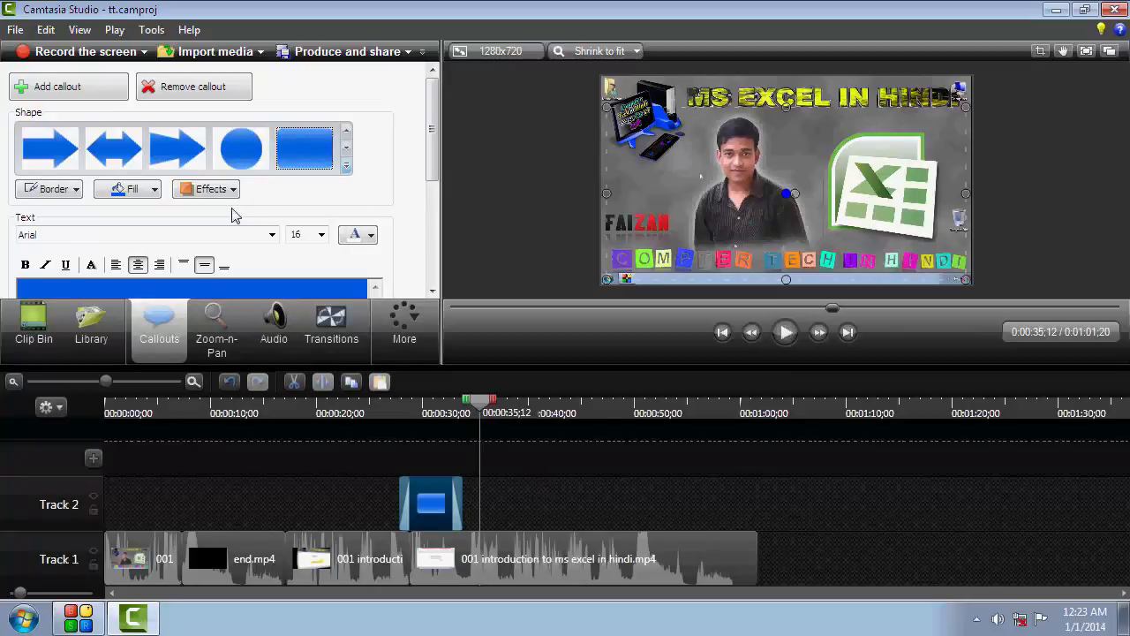
- Add a blue filled rectangle callout starting at 0:00:35;12, widen it and place it over the video frame's lower-right corner
click(62, 90)
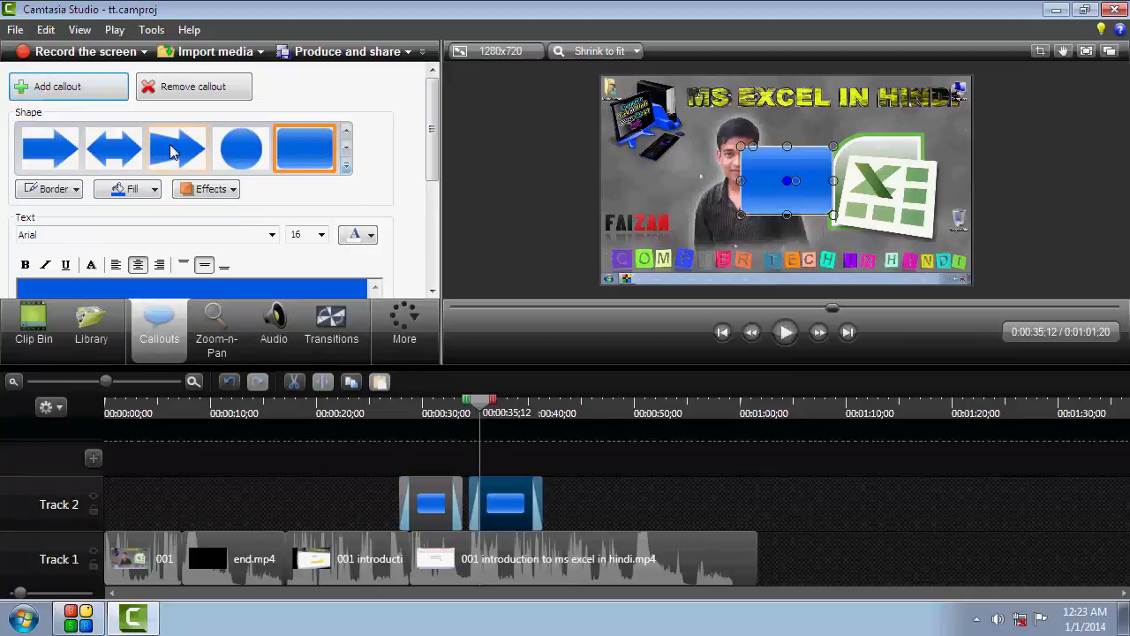
mouse_move(496, 502)
mouse_down()
mouse_move(531, 502)
mouse_move(514, 503)
mouse_up()
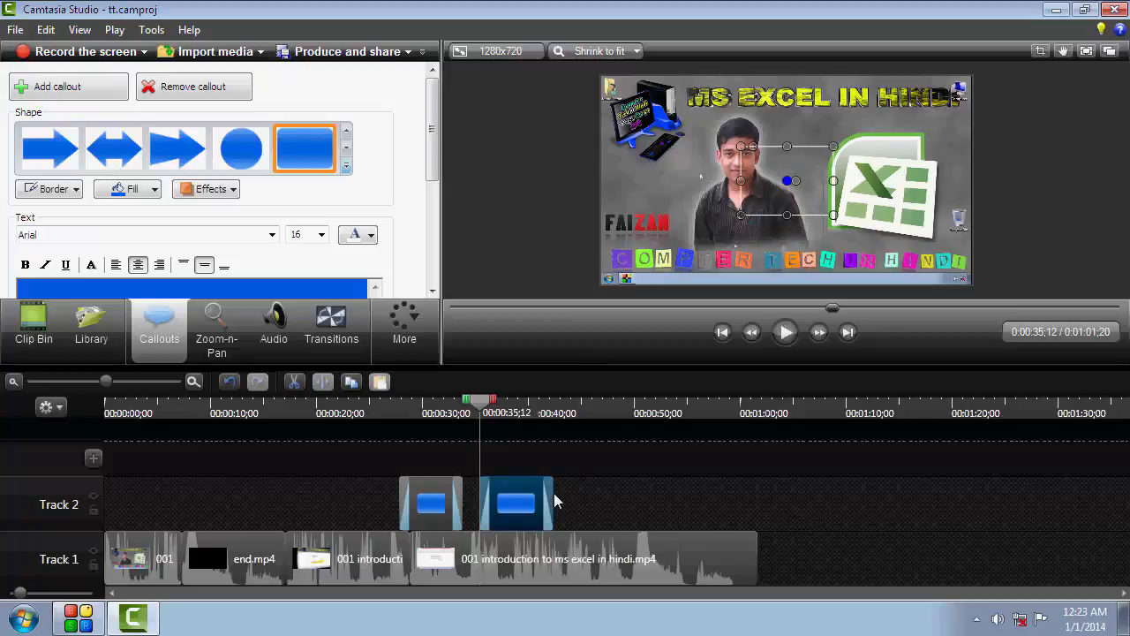
drag(481, 408, 512, 408)
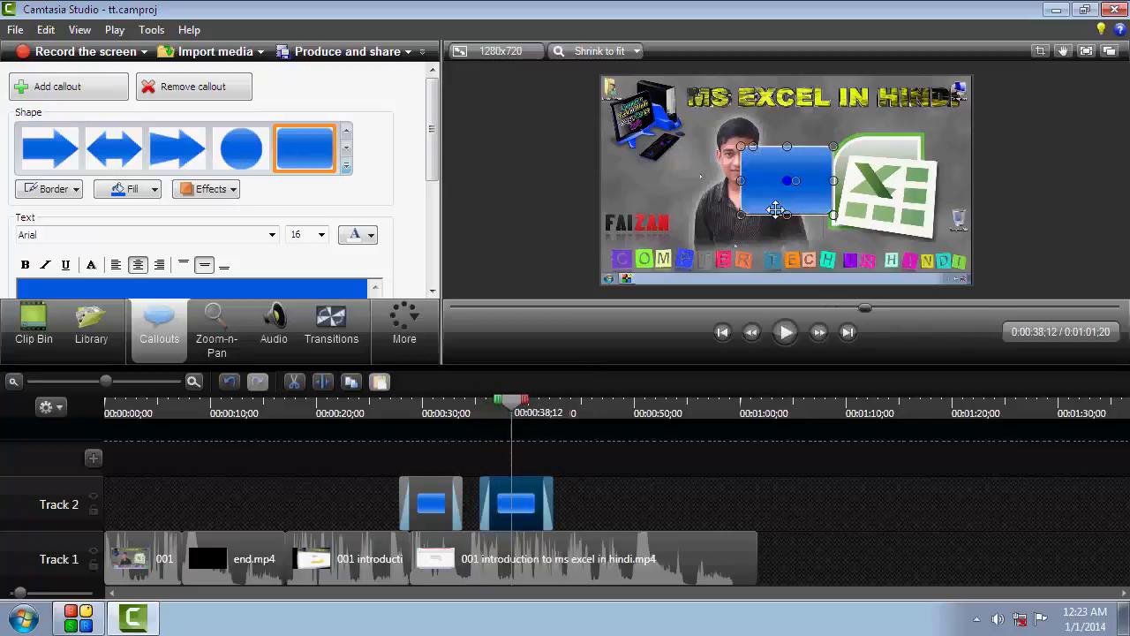
drag(740, 146, 643, 150)
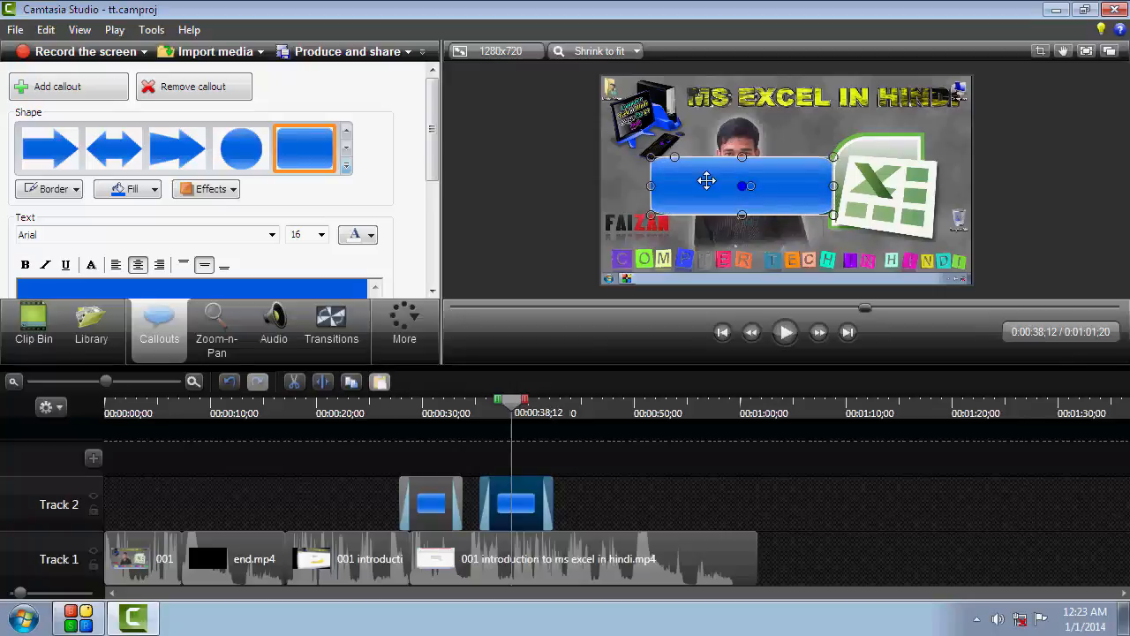
drag(712, 182, 836, 232)
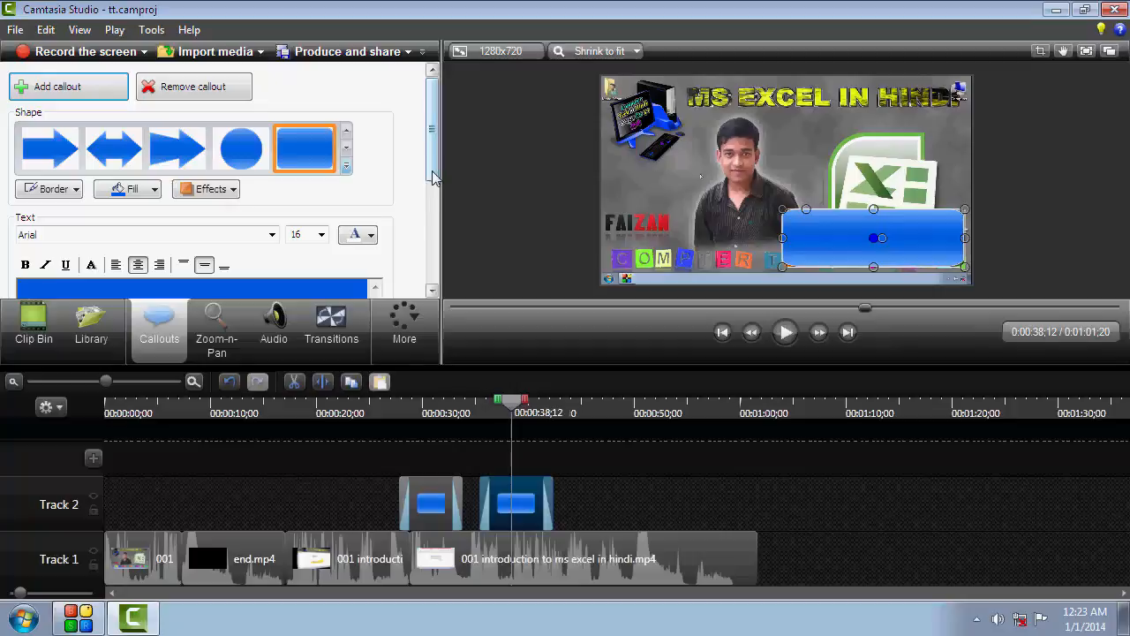
- Enter the text "Like and Subscribe Us" in the new rectangle callout
drag(434, 171, 434, 214)
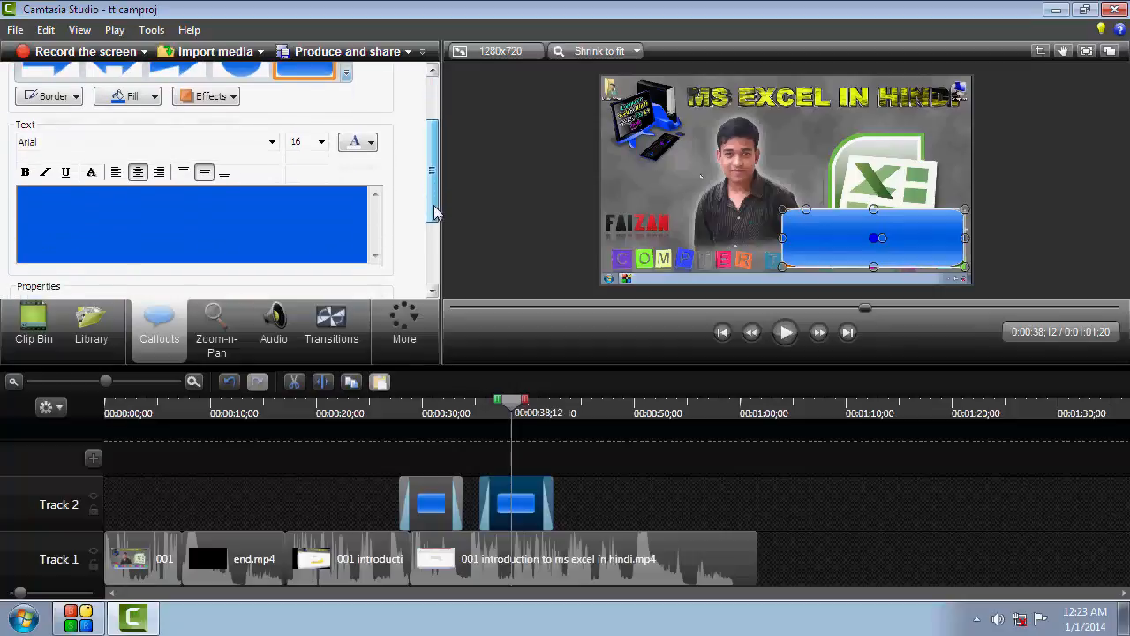
click(158, 217)
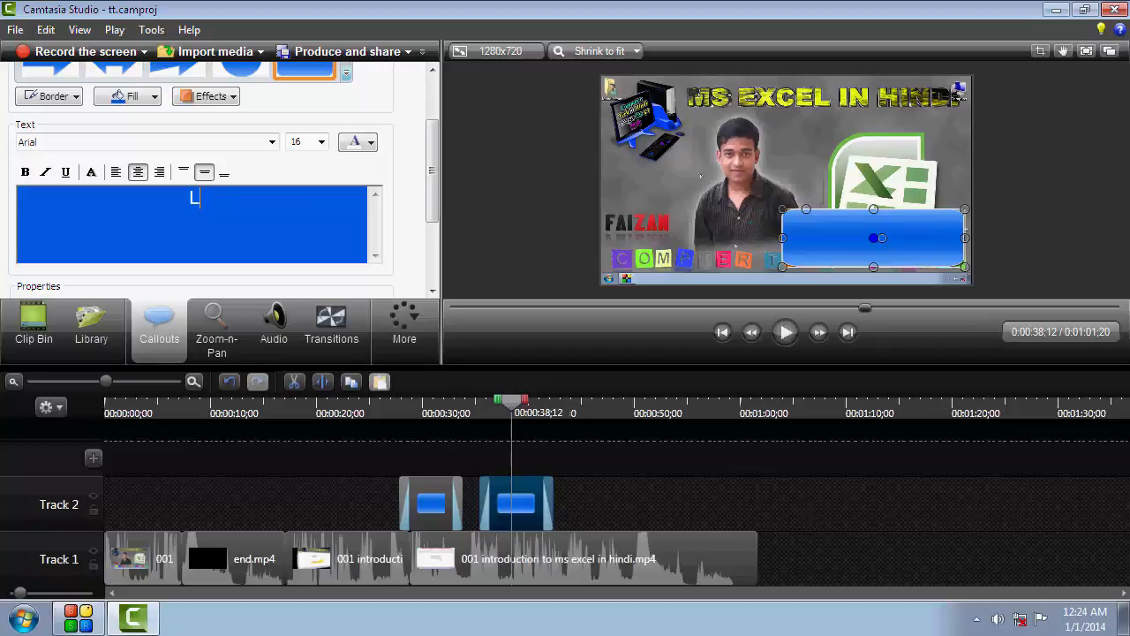
text(n)
key(BackSpace)
text(ke and Subscribe Us)
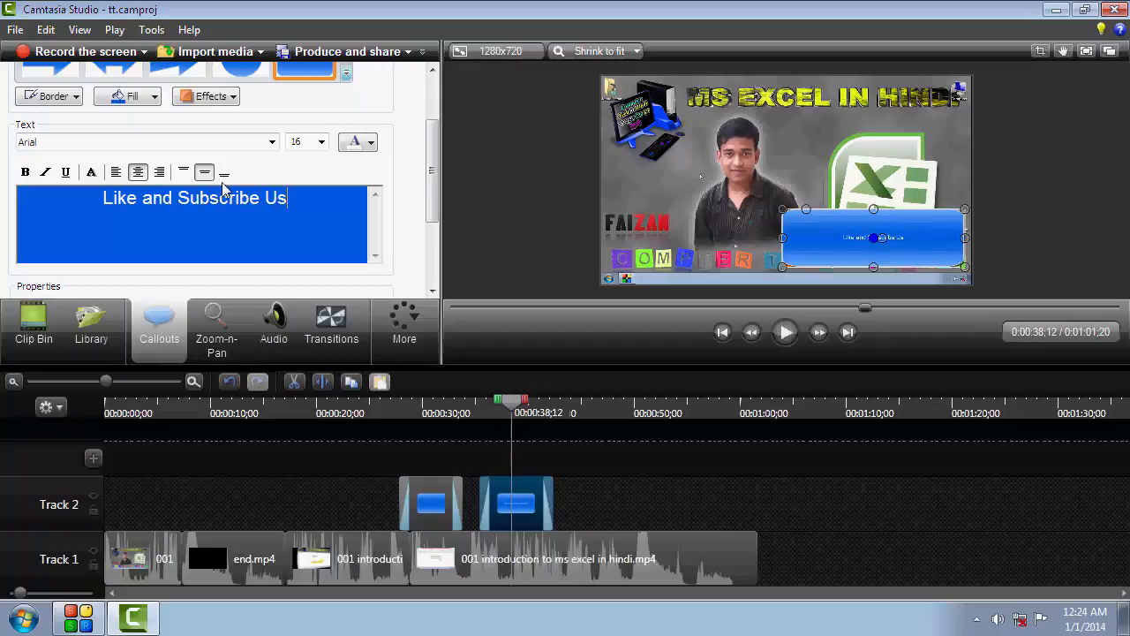
- Format the whole callout text as bold, italic and underlined, and colour it red
drag(296, 200, 98, 216)
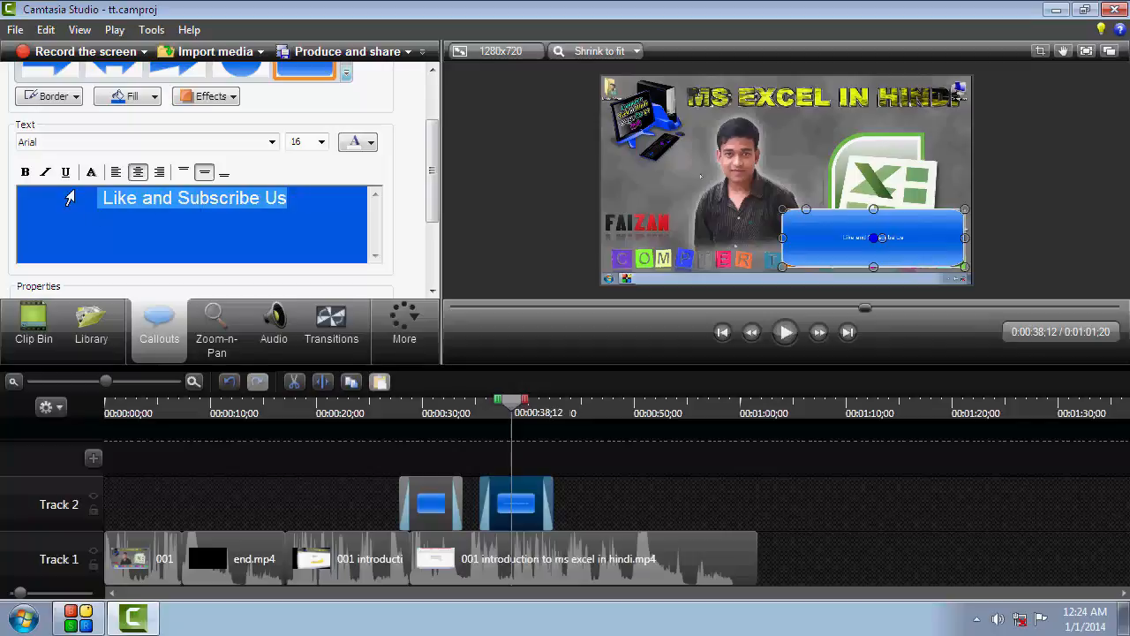
click(25, 172)
click(45, 172)
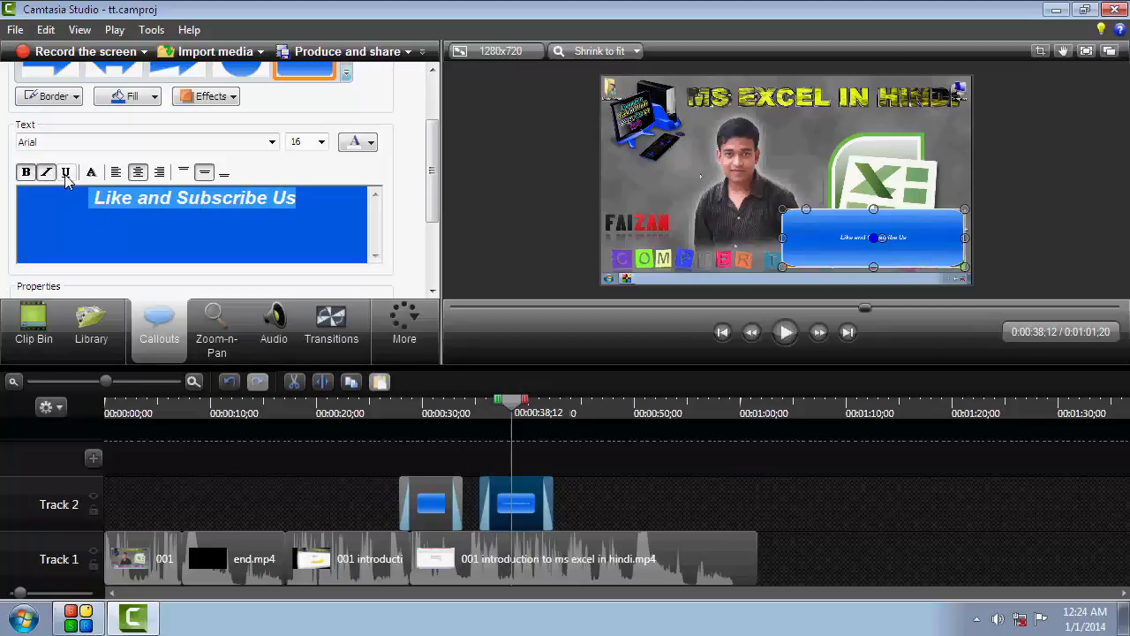
click(65, 172)
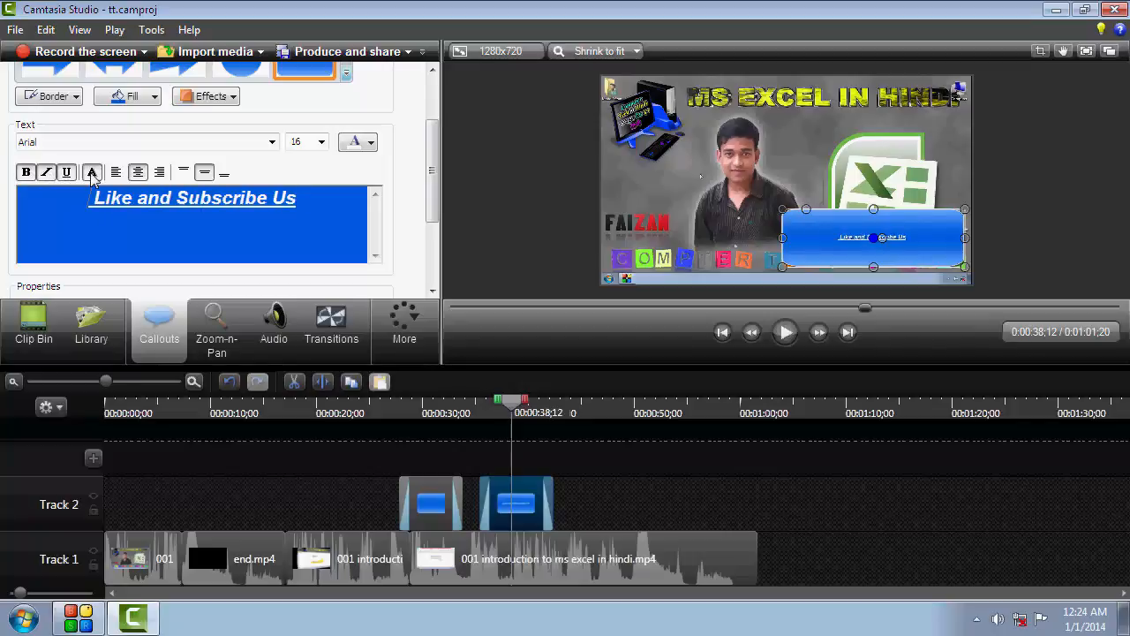
drag(93, 200, 73, 211)
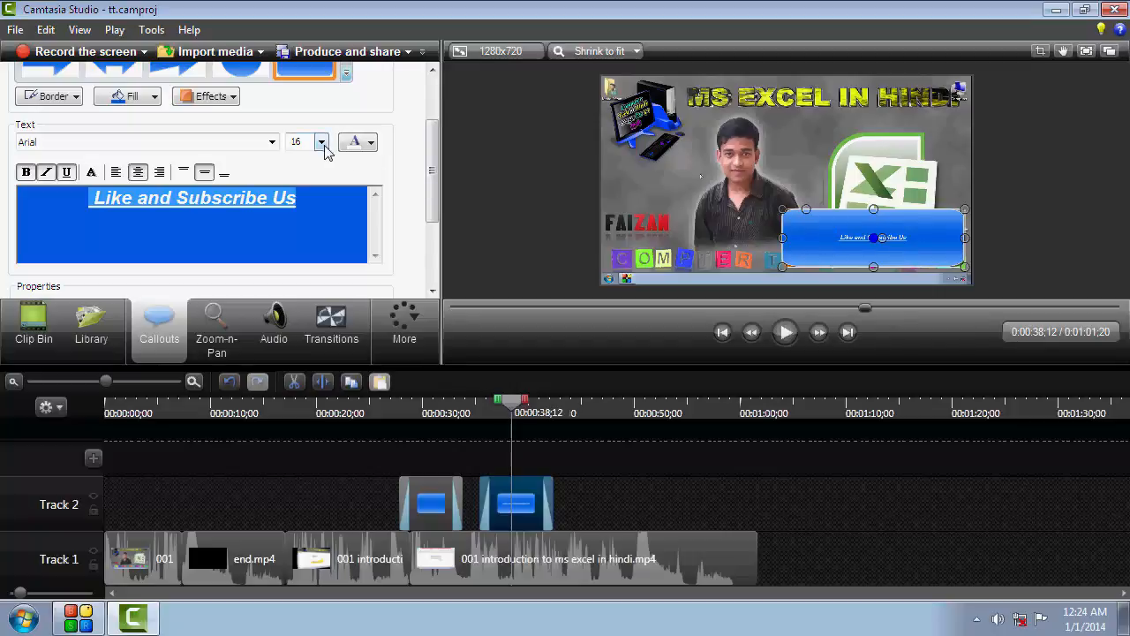
click(371, 143)
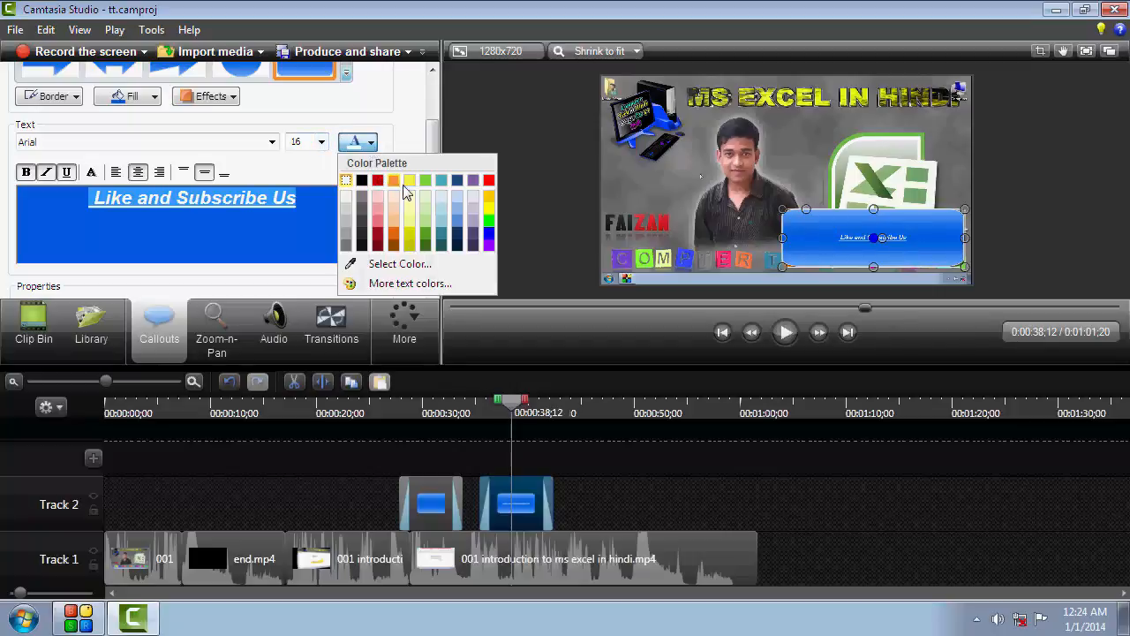
click(490, 181)
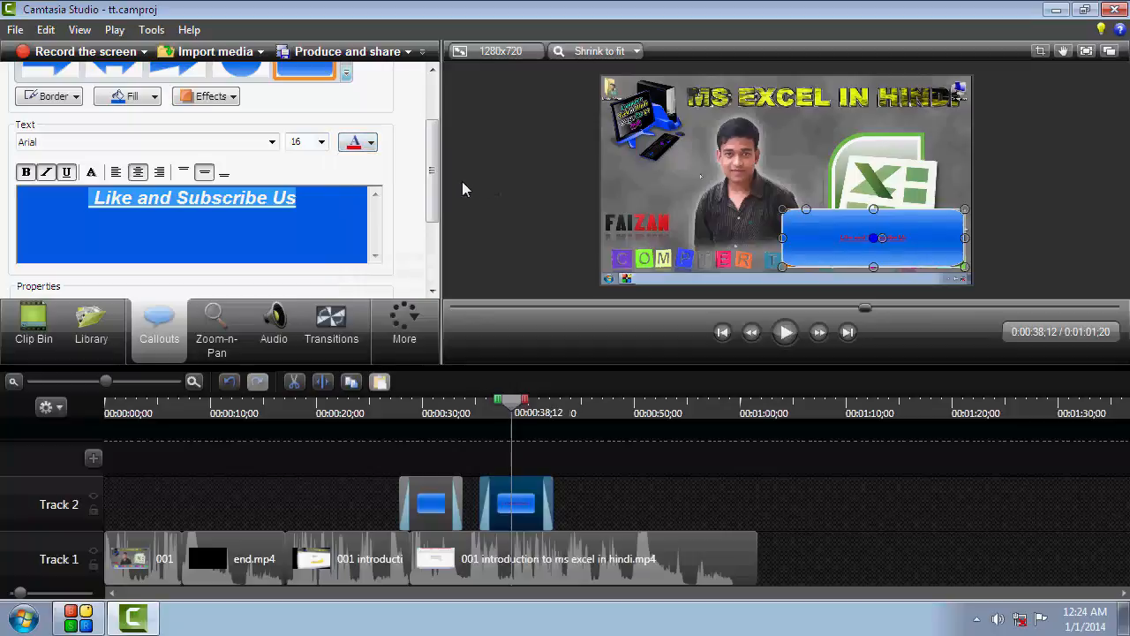
- Set the callout text's size to 36 and apply the Arial Black font
click(321, 142)
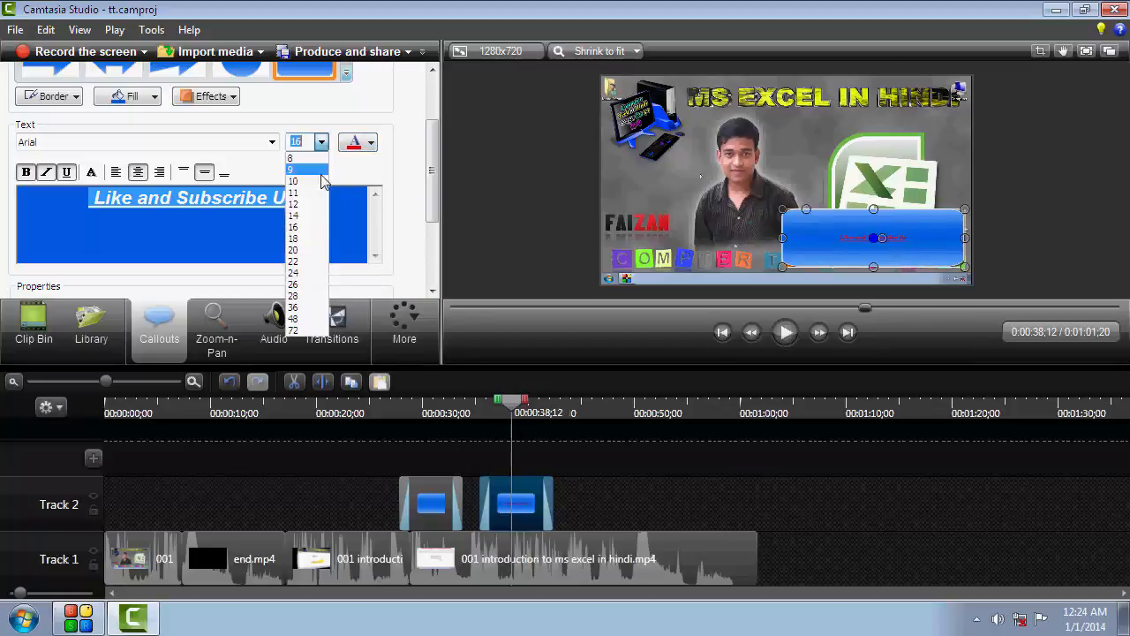
click(310, 274)
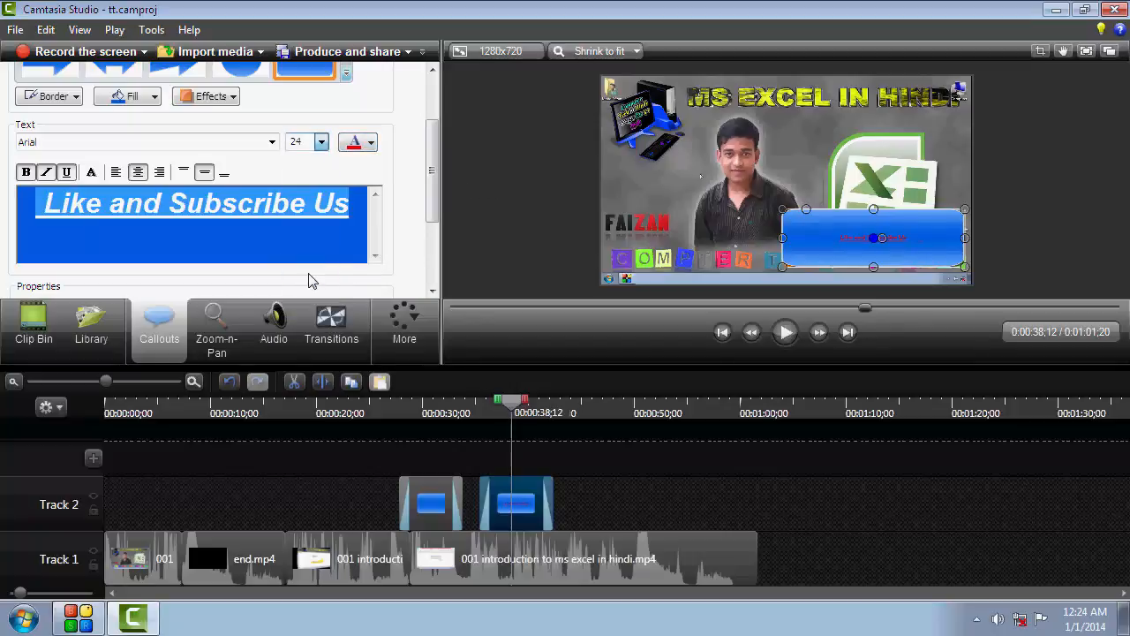
click(321, 142)
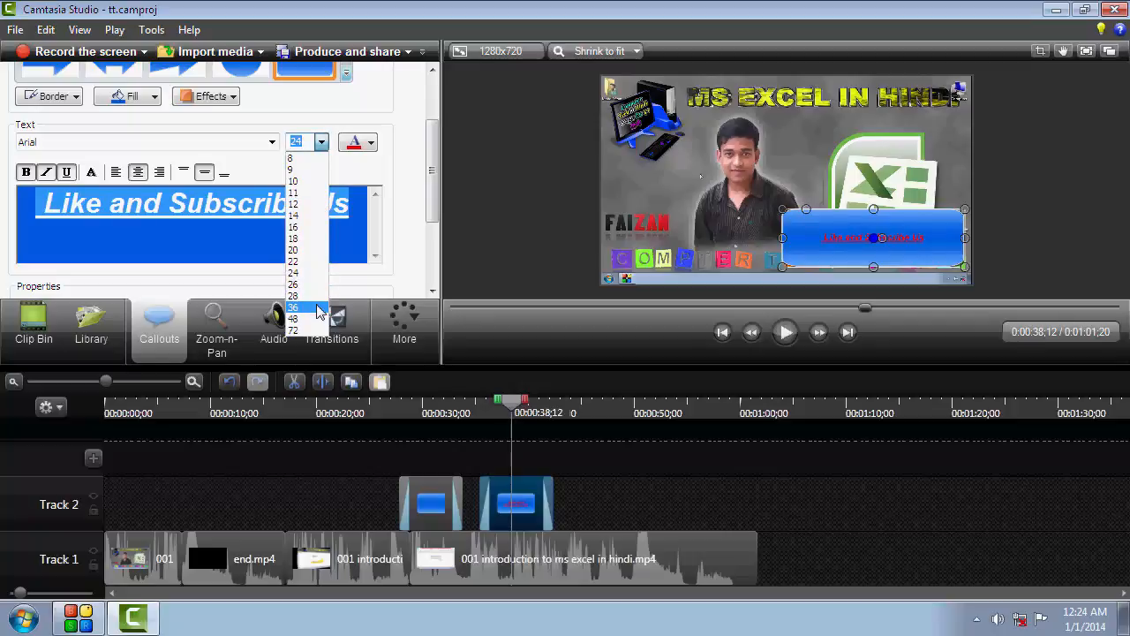
click(319, 314)
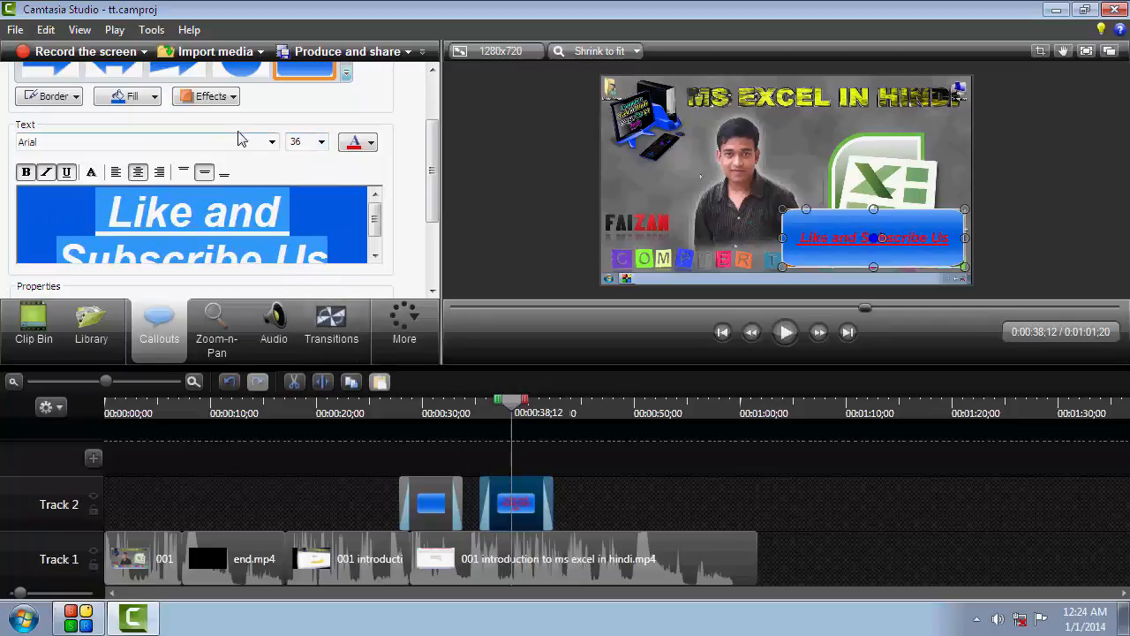
click(272, 142)
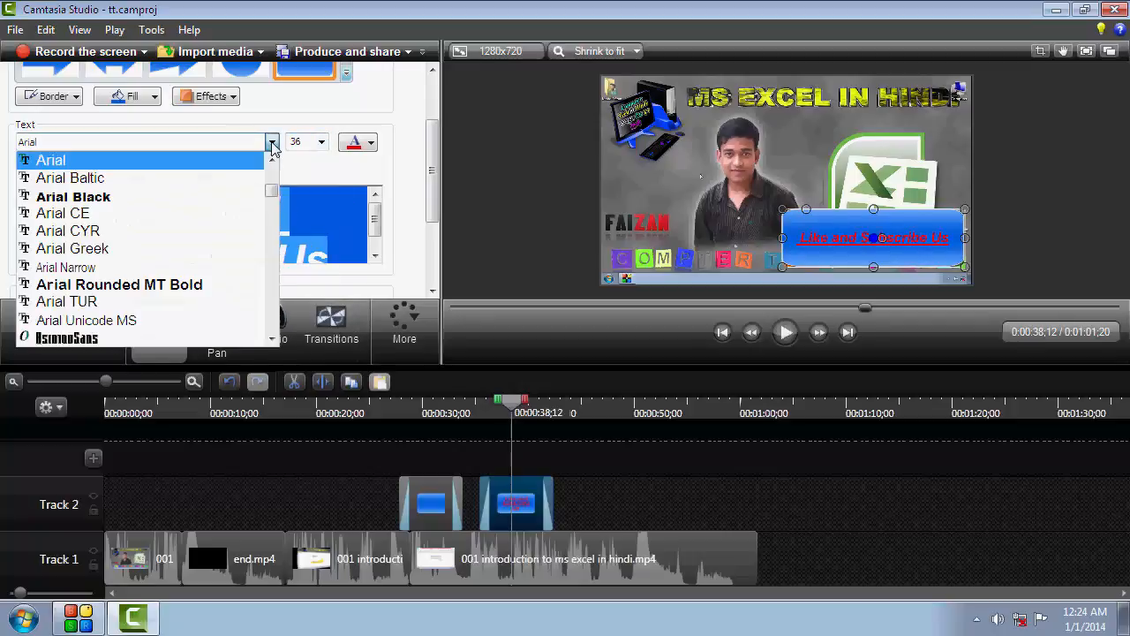
click(178, 198)
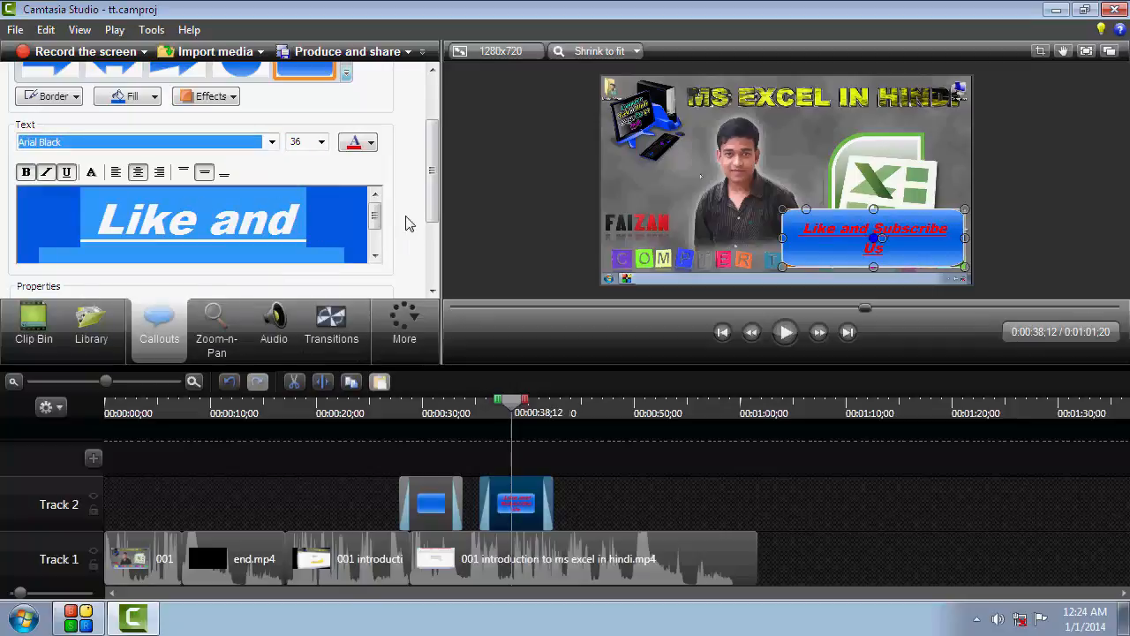
key(Up)
drag(430, 174, 430, 132)
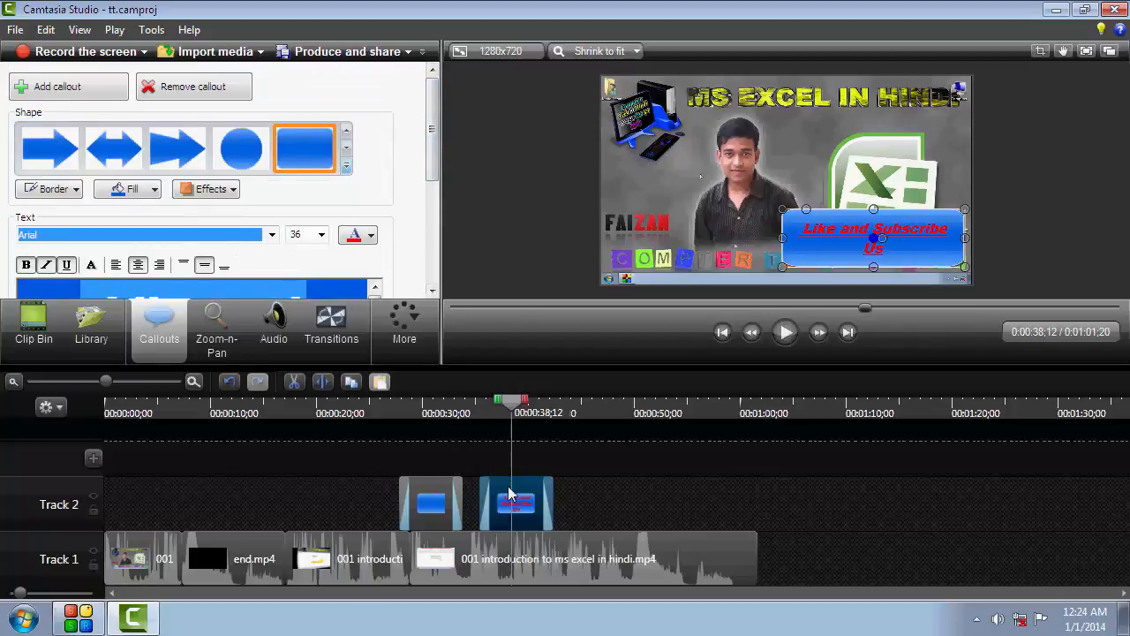
- Play the timeline from about 0:00:33;25 through the text callout to review its fade-in and fade-out
click(487, 503)
drag(506, 402, 472, 405)
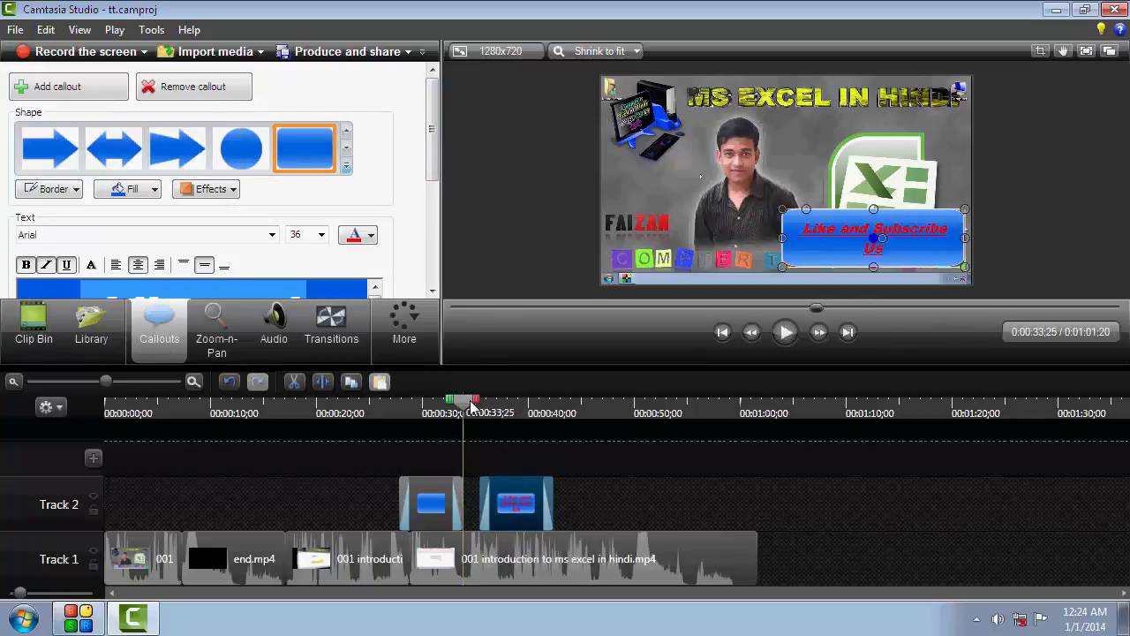
click(782, 337)
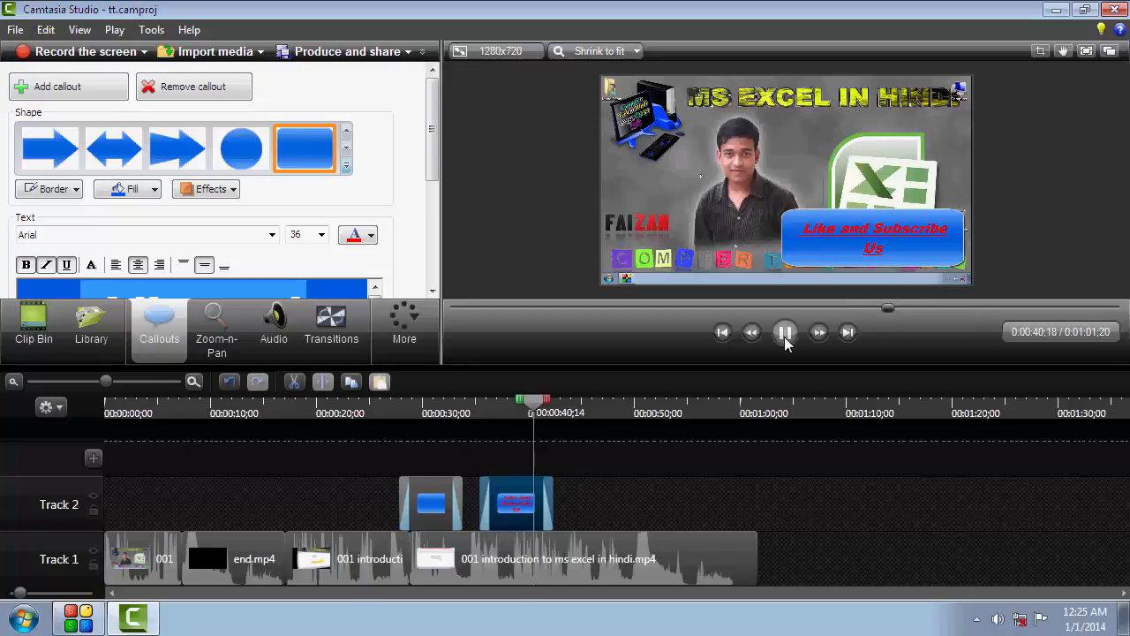
click(785, 334)
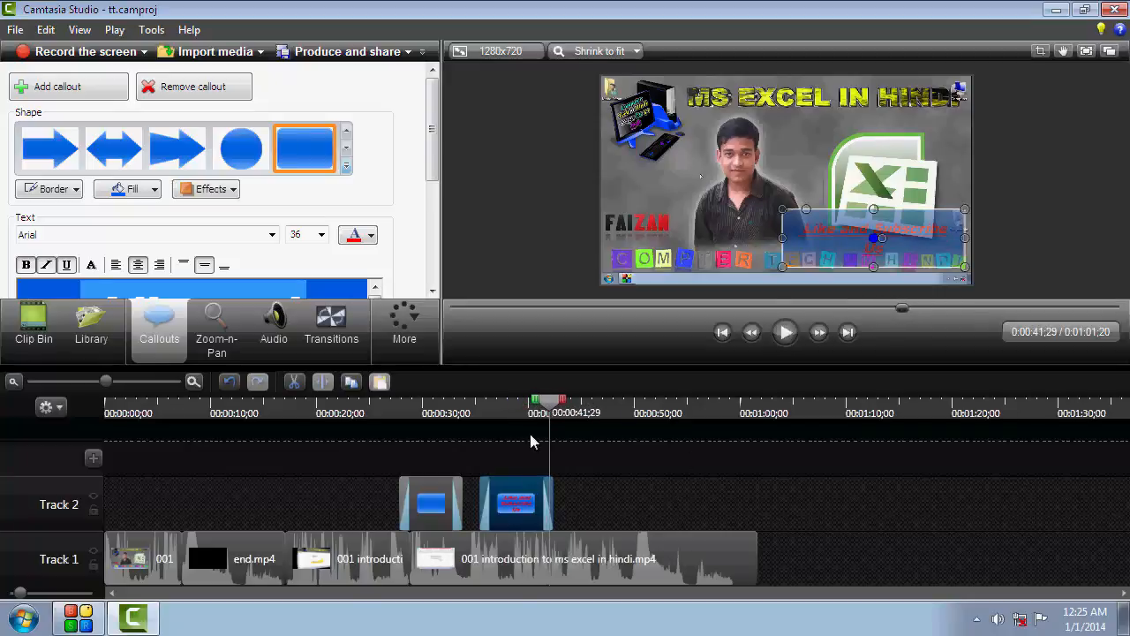
- Change the selected callout's shape to Blur, and add another Blur callout at 0:00:20;09 stretched over the Excel title bar and ribbon
drag(550, 406, 327, 415)
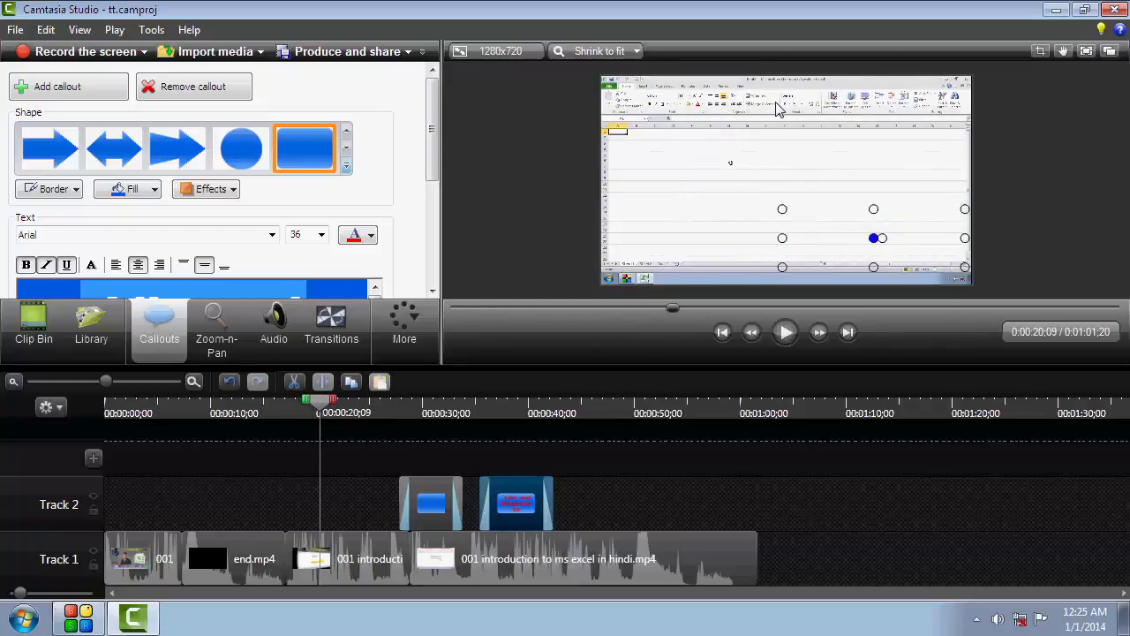
click(348, 167)
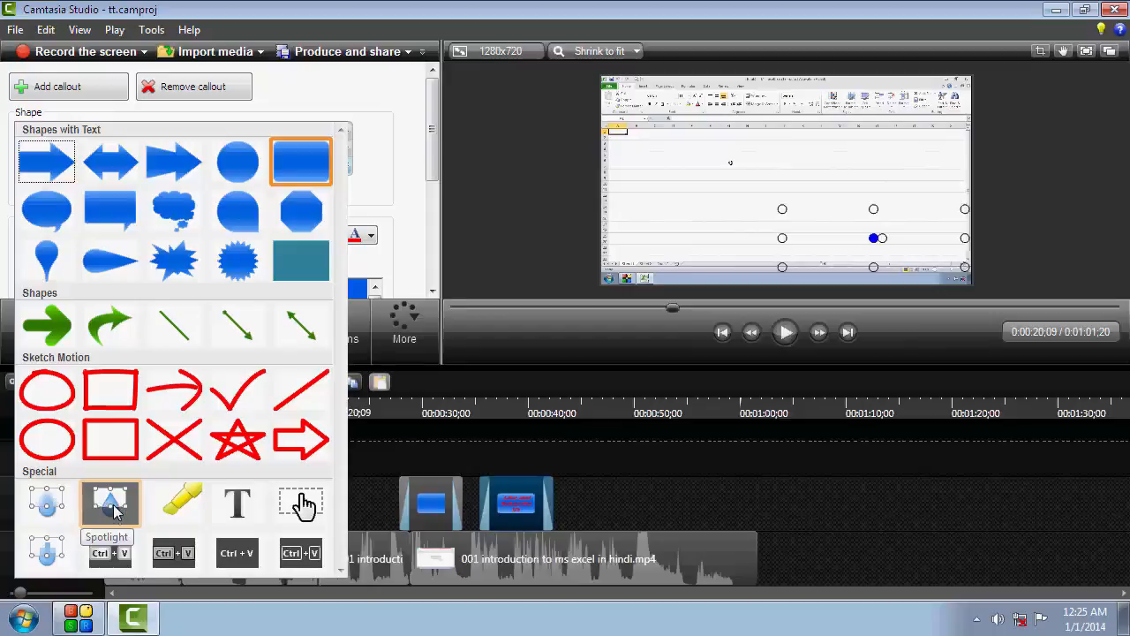
click(48, 504)
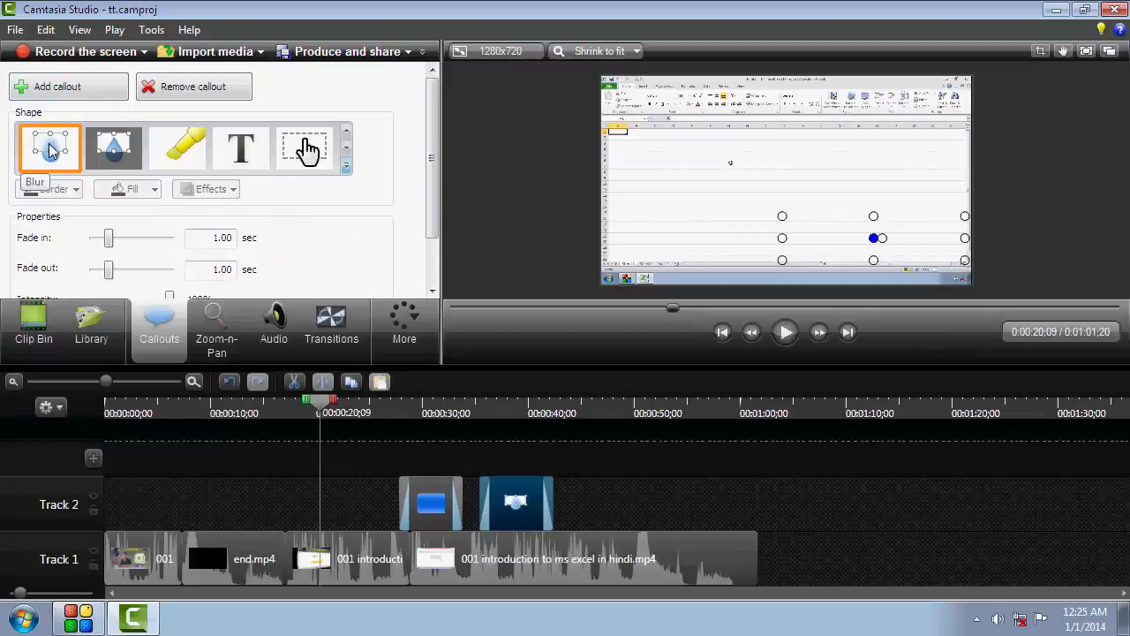
click(60, 88)
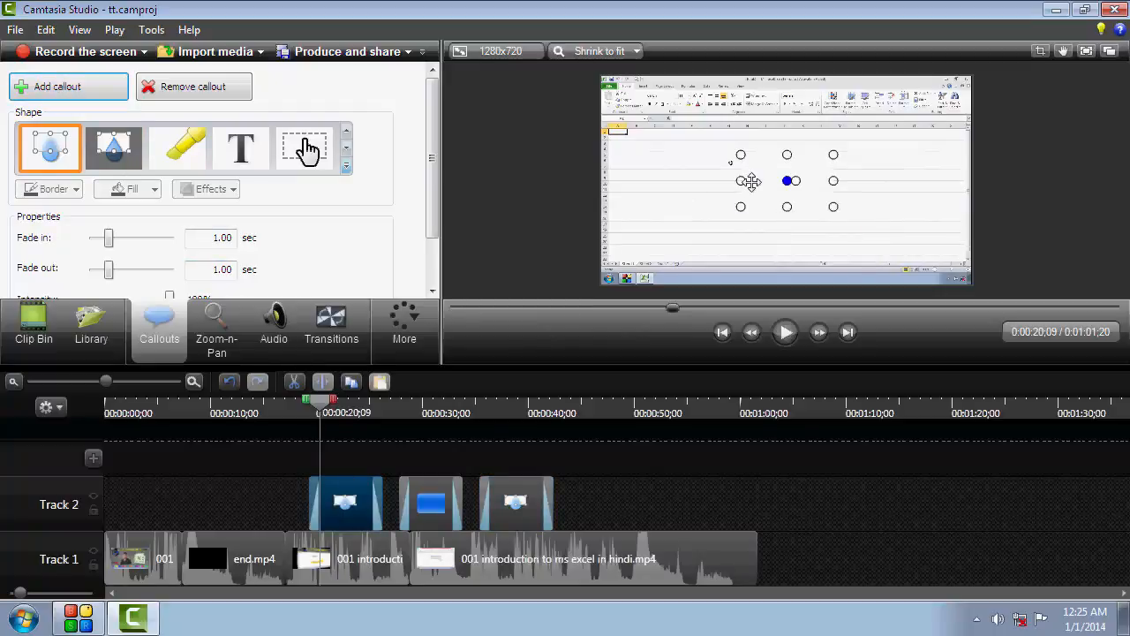
drag(760, 178, 973, 98)
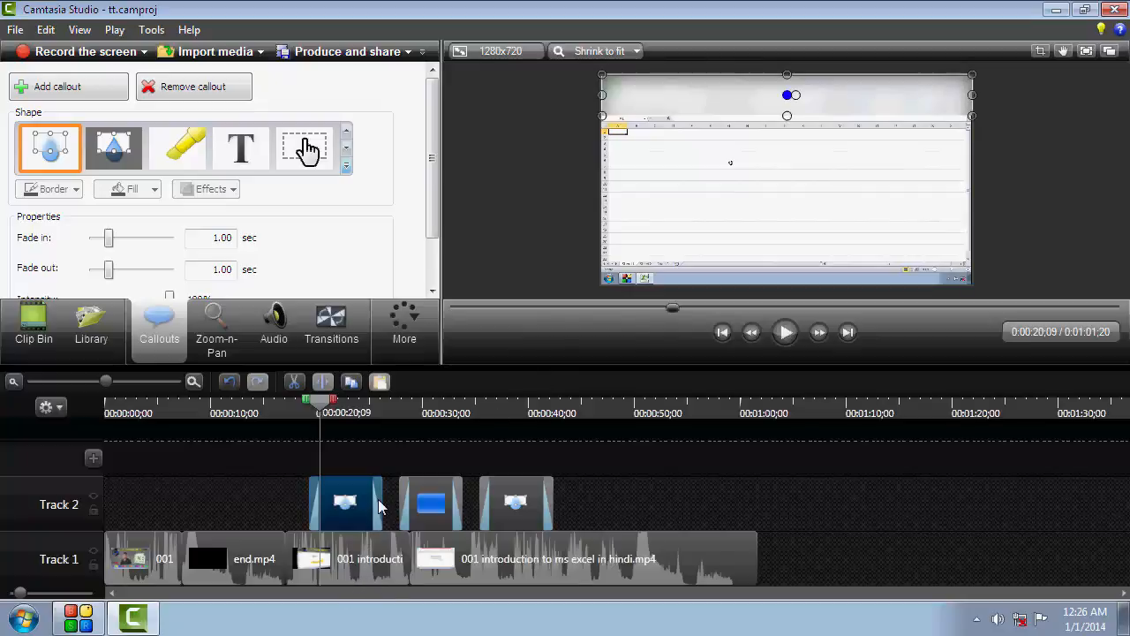
- Shorten the new Blur callout on Track 2 to about 3 seconds and play past its end
drag(382, 496, 320, 504)
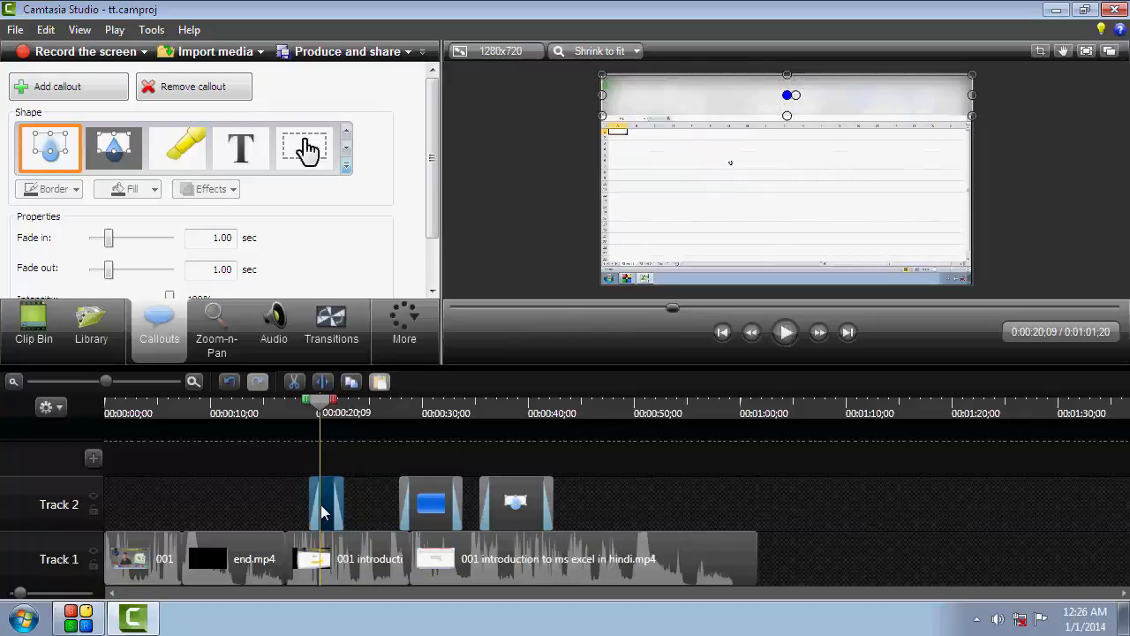
click(785, 335)
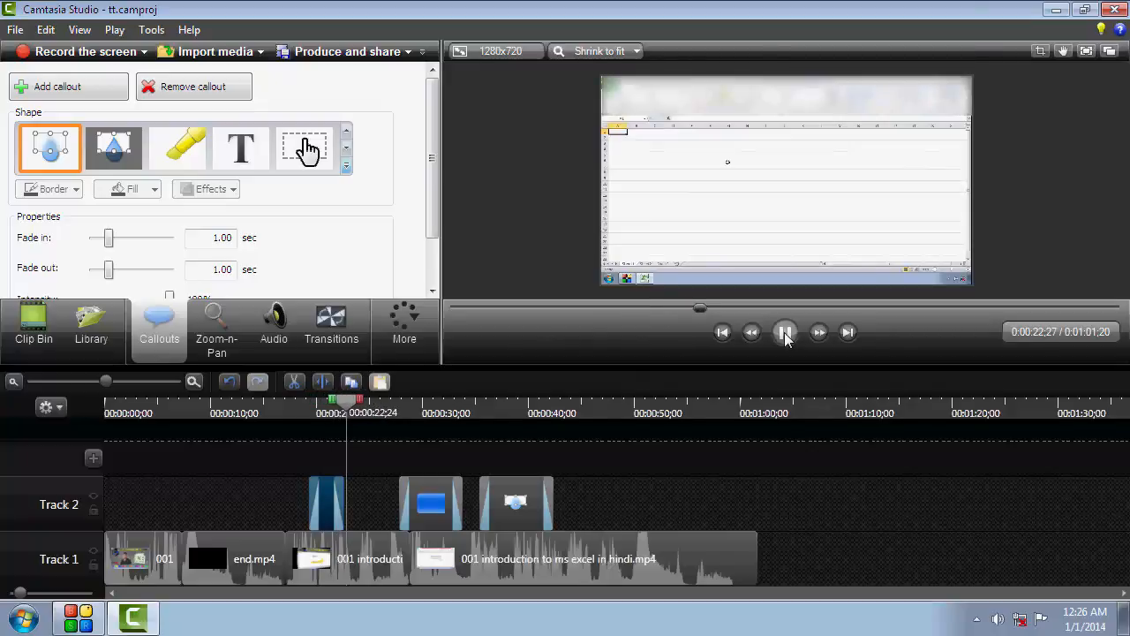
click(785, 333)
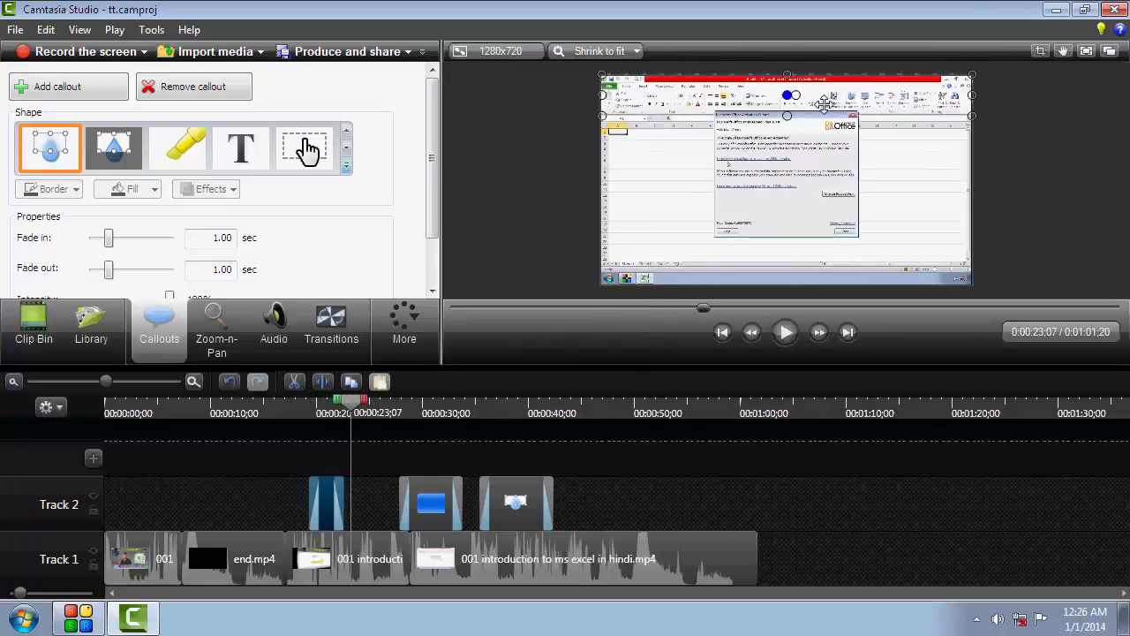
- Add a Spotlight callout on Track 2 near 0:00:47;22 and shorten it to about 3.5 seconds
click(346, 164)
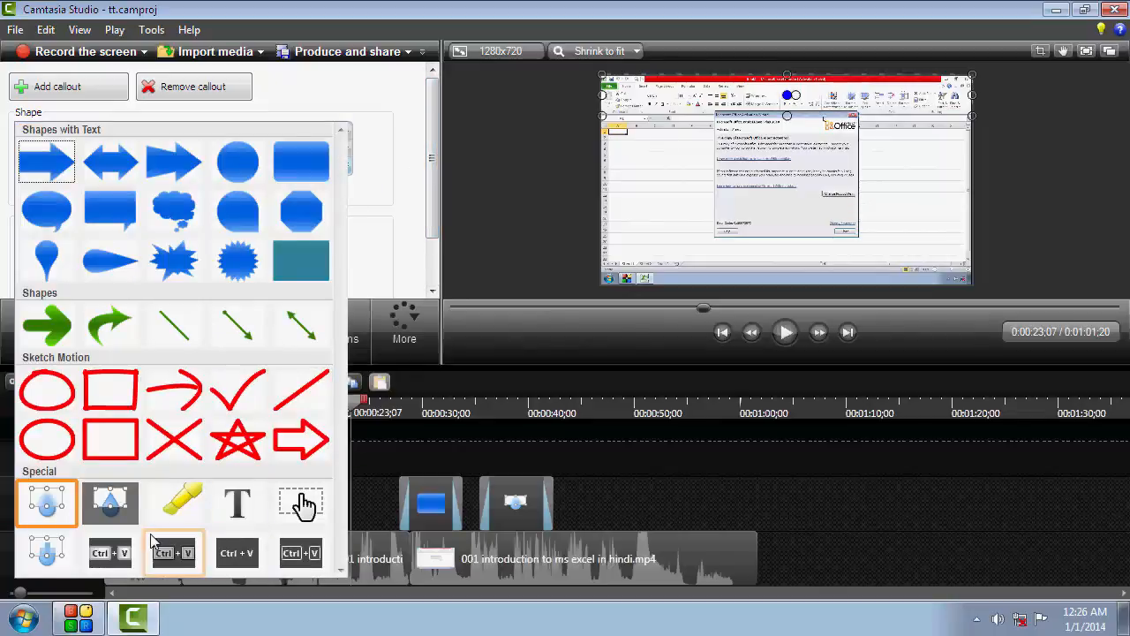
click(112, 503)
click(593, 552)
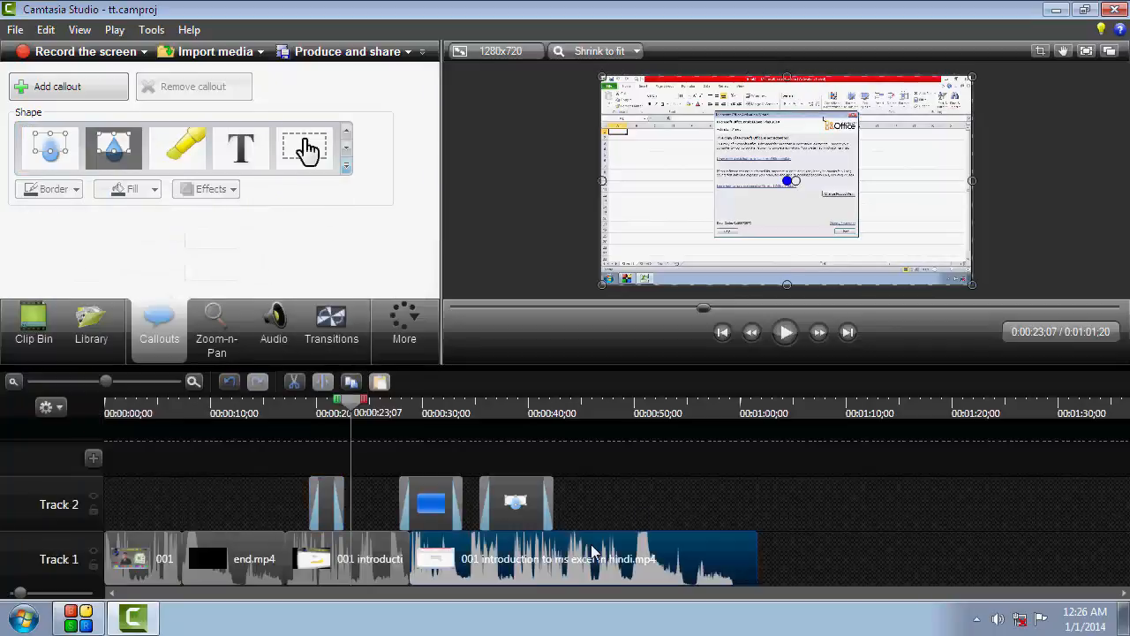
click(410, 413)
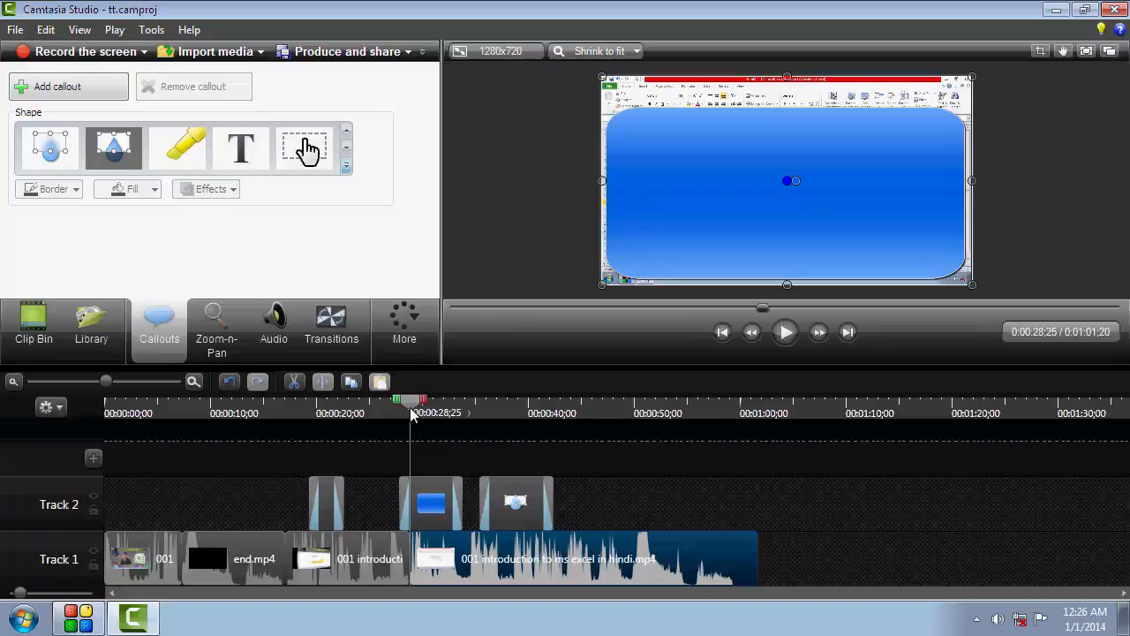
drag(414, 411, 616, 419)
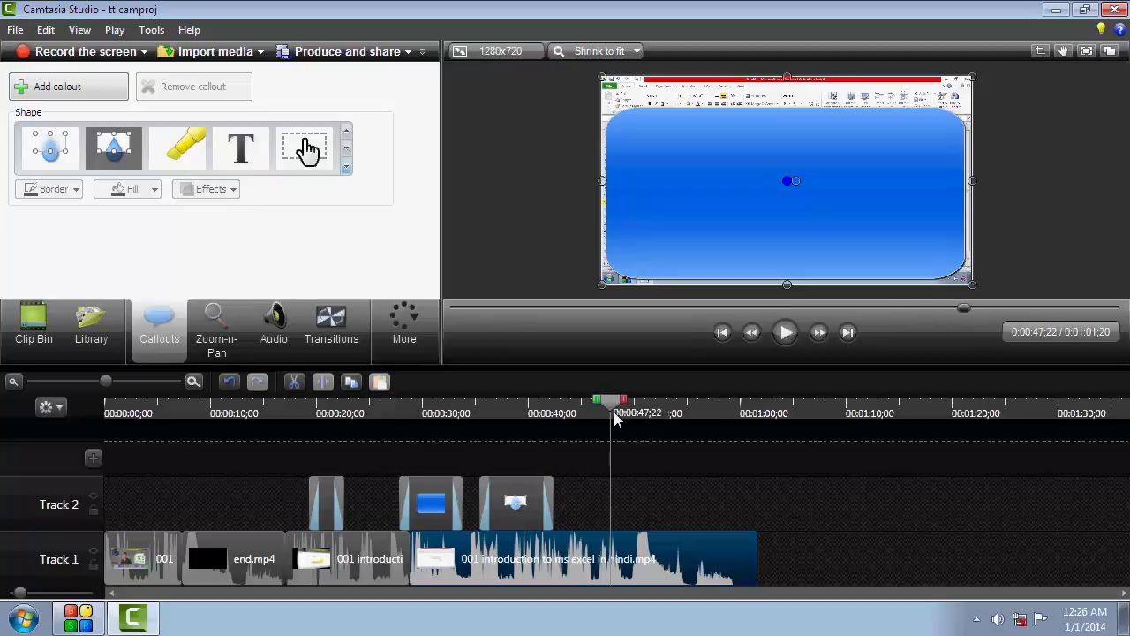
click(346, 168)
click(114, 512)
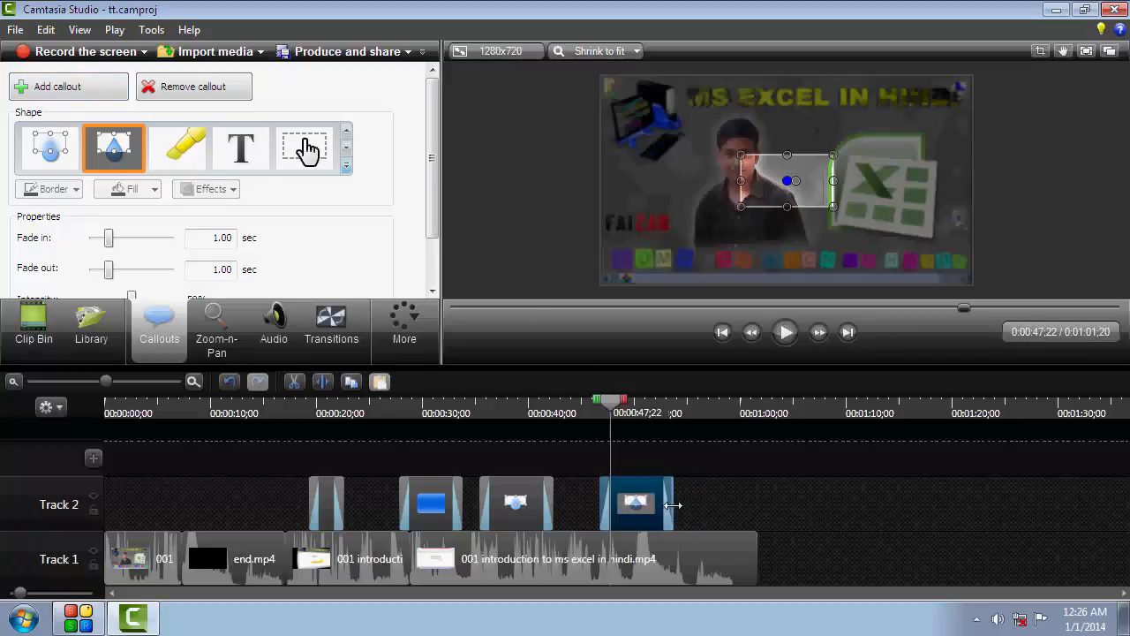
drag(671, 505, 638, 504)
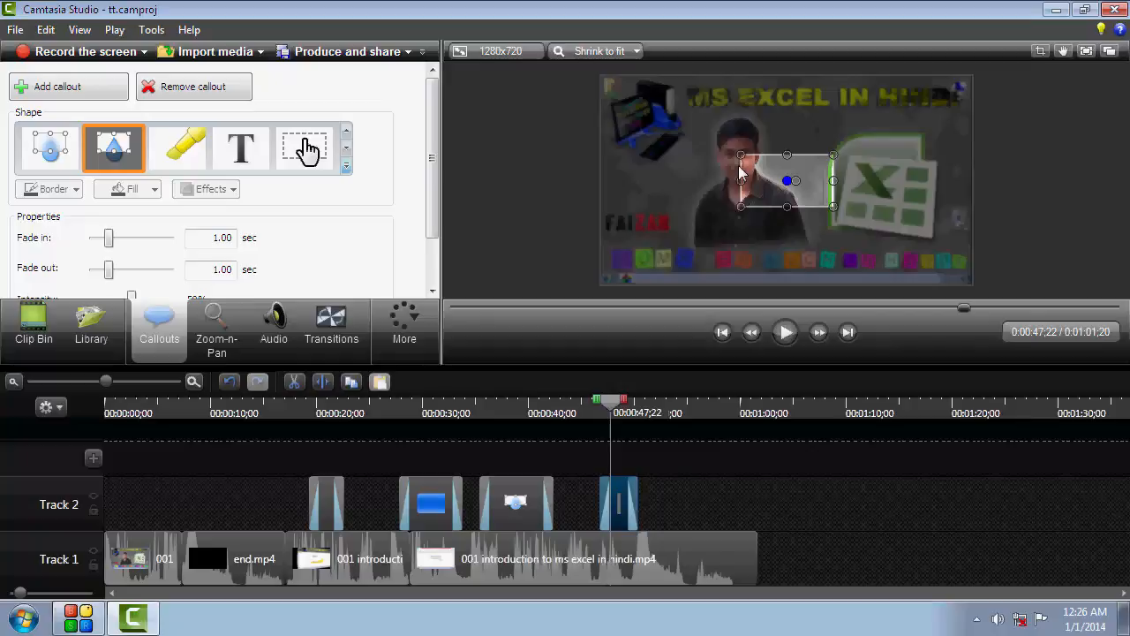
- Move the Spotlight callout to the top of the frame and resize it to cover the whole MS EXCEL IN HINDI title
drag(751, 170, 699, 92)
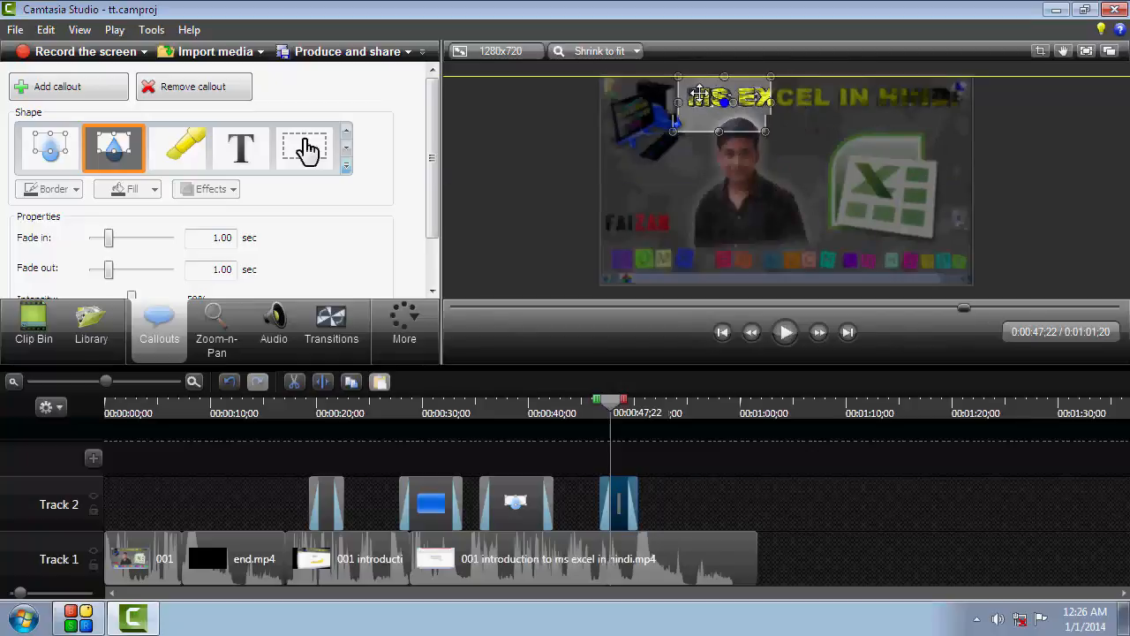
click(729, 131)
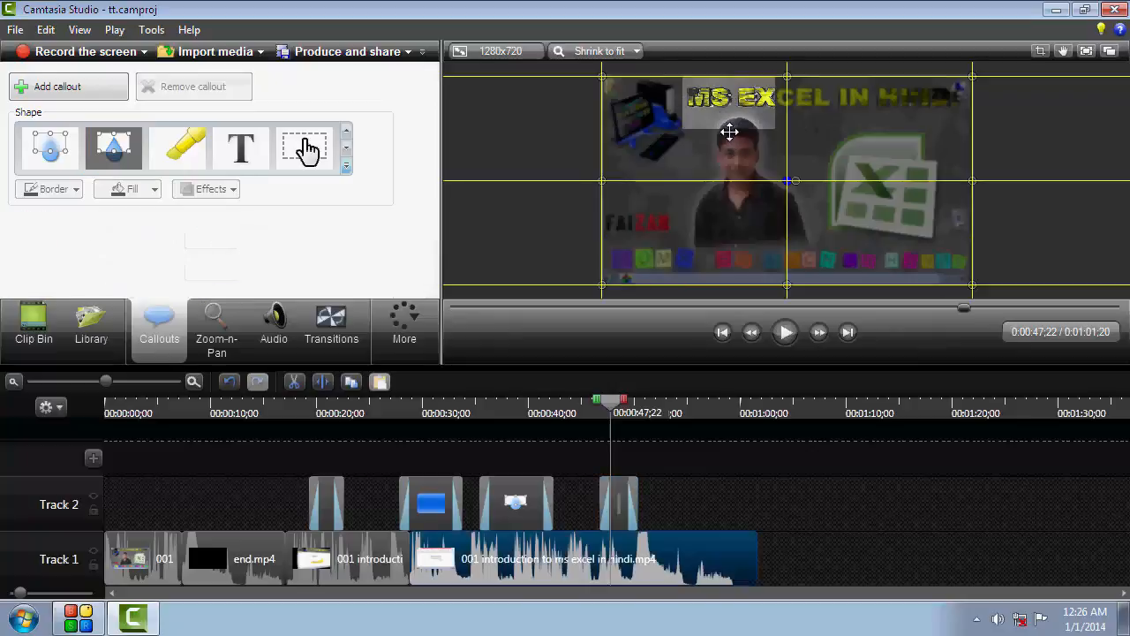
click(729, 126)
drag(729, 126, 751, 90)
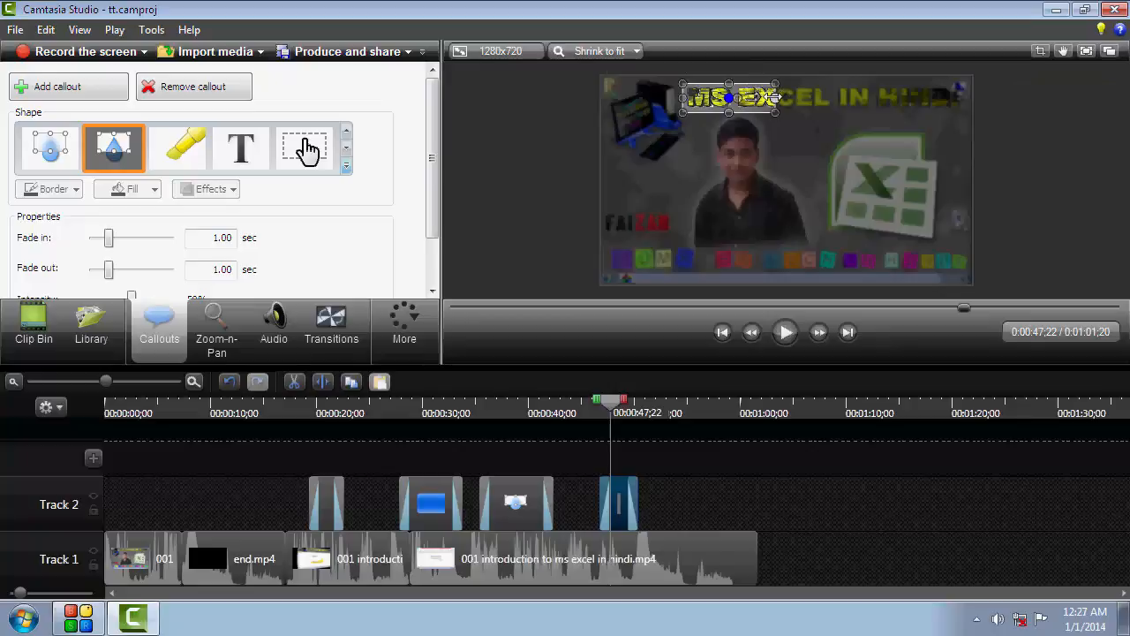
drag(774, 98, 967, 102)
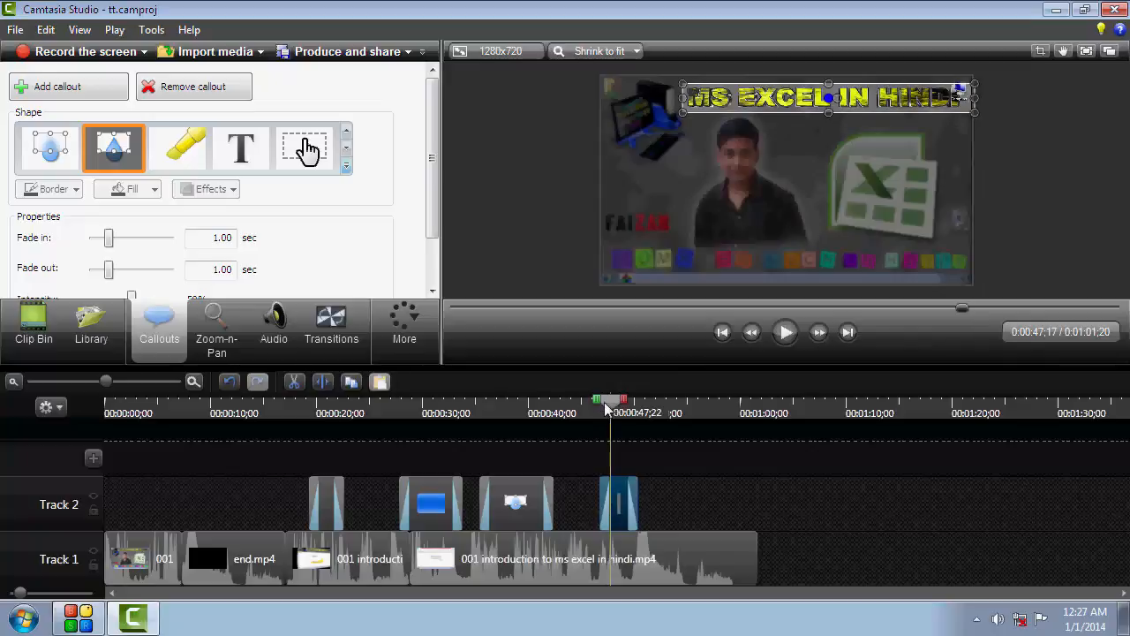
- Play the timeline from 0:00:46;22 through the Spotlight callout to review its effect
drag(610, 408, 600, 408)
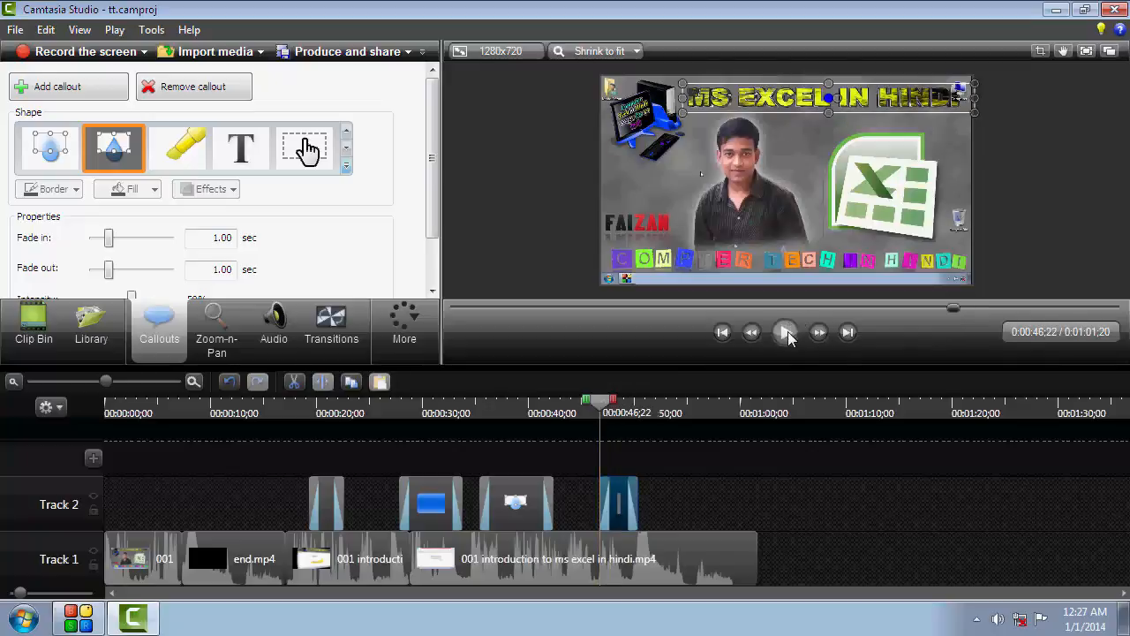
click(786, 331)
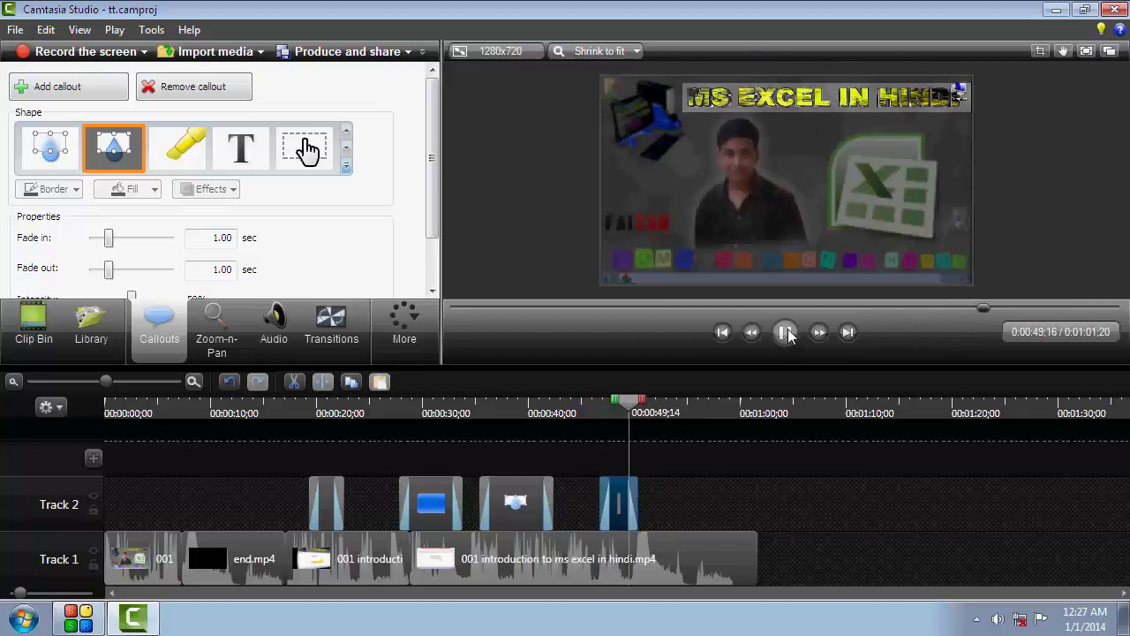
click(787, 332)
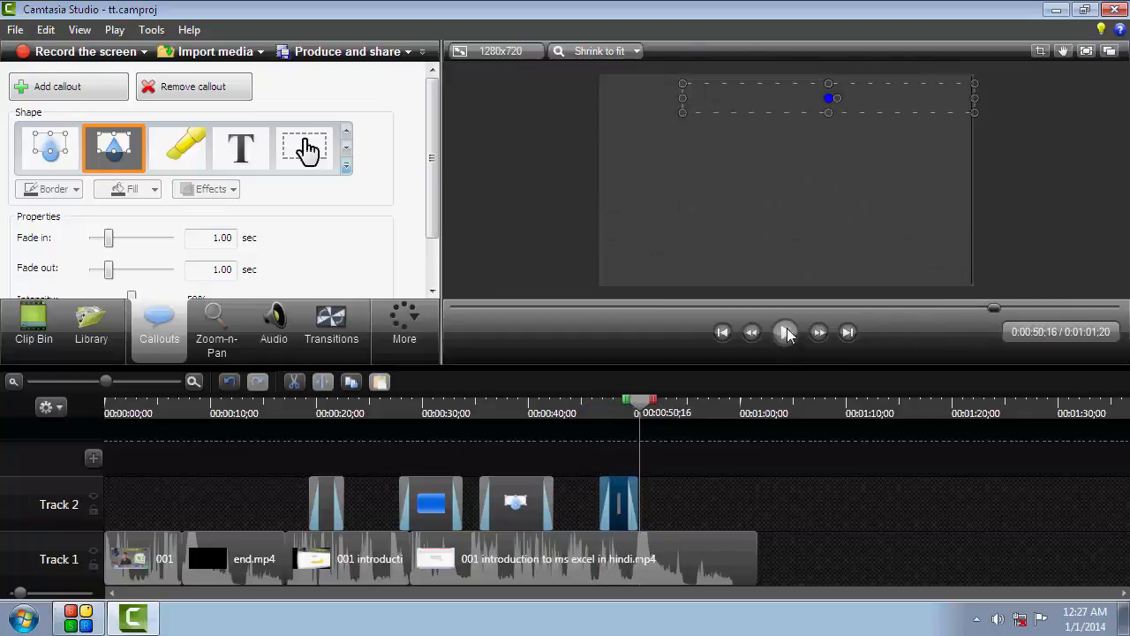
- Trim the last three Track 2 callouts from their starts to about 2.5 seconds each, and move the first Blur callout to about 0:00:17
drag(637, 404, 249, 420)
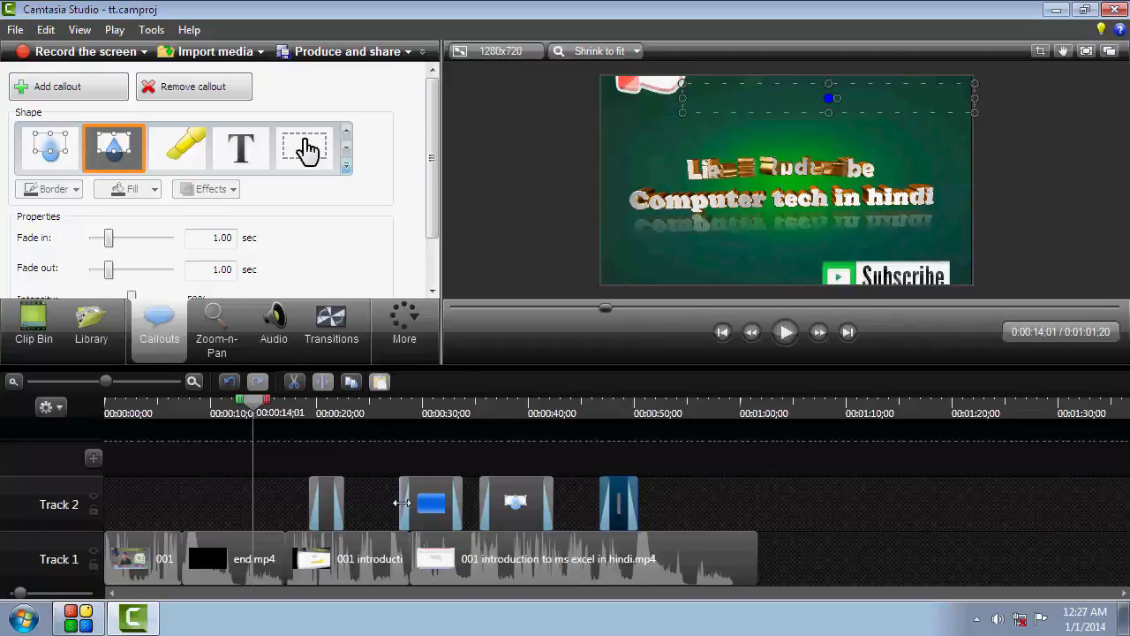
drag(401, 503, 530, 492)
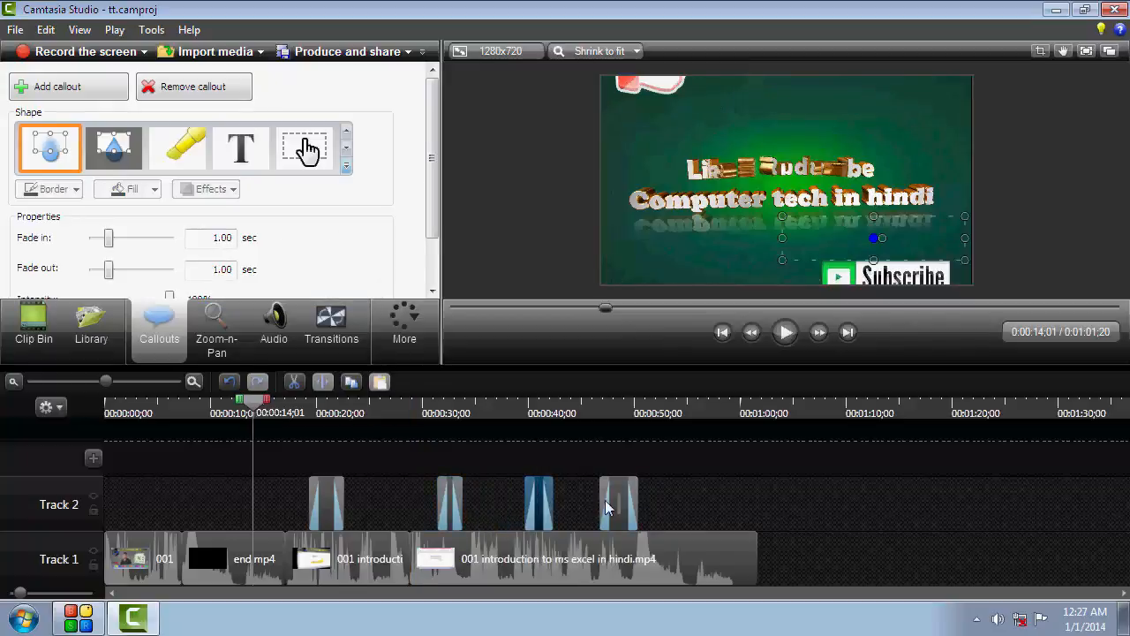
drag(599, 499, 613, 497)
drag(318, 502, 306, 502)
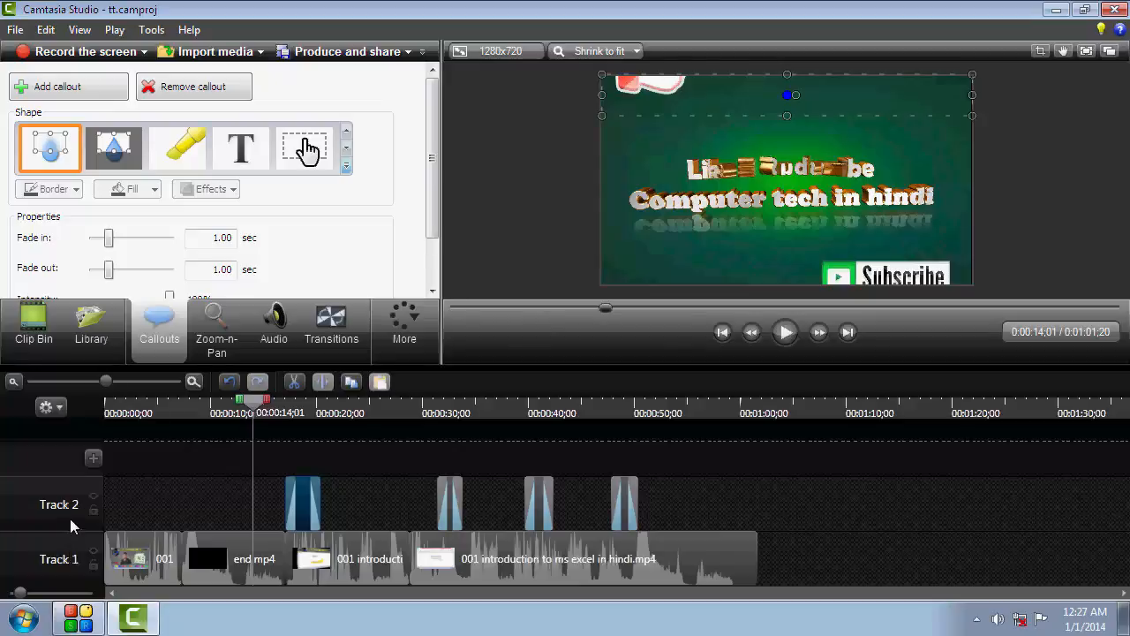
- Place start.mp4 from the project's clips on Track 2 at 0:00:09;26, above end.mp4
click(229, 555)
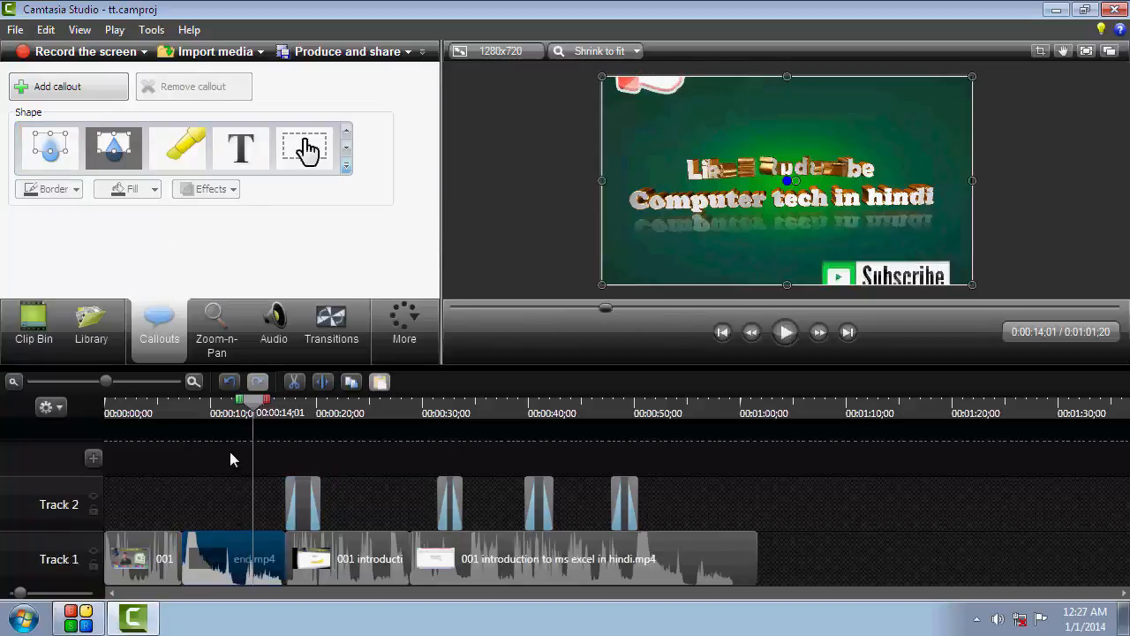
drag(255, 414, 209, 420)
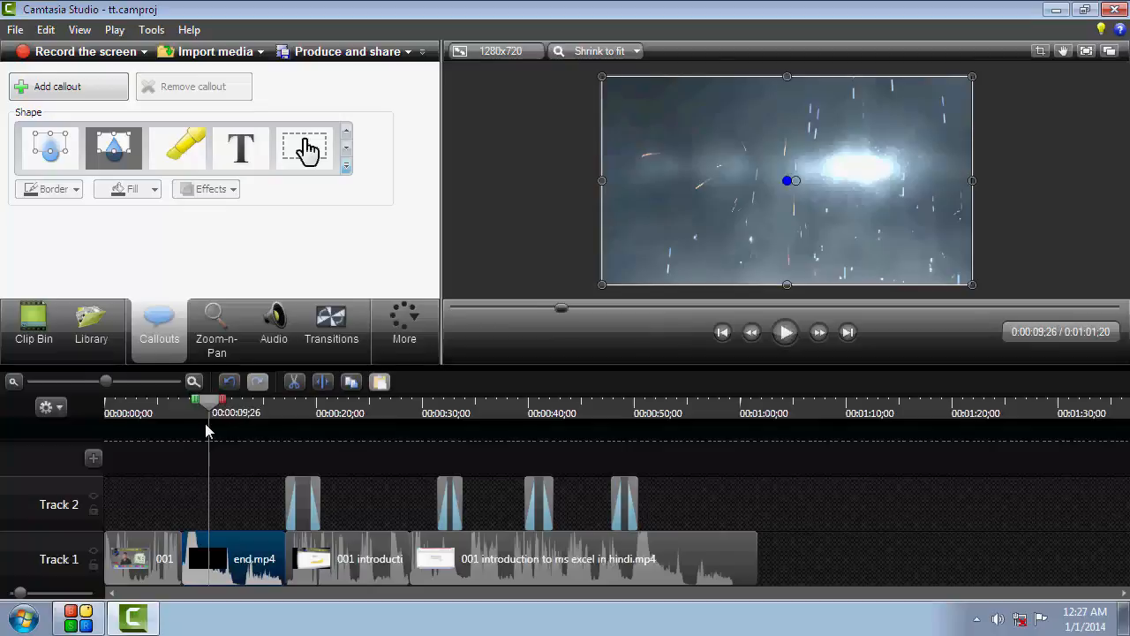
click(171, 545)
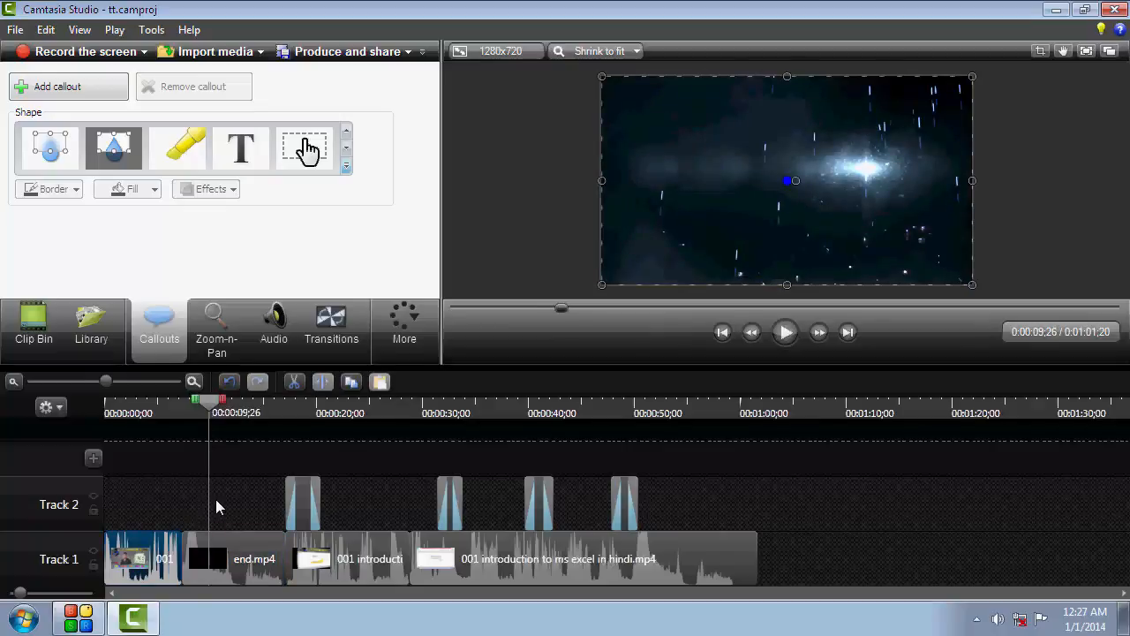
click(45, 325)
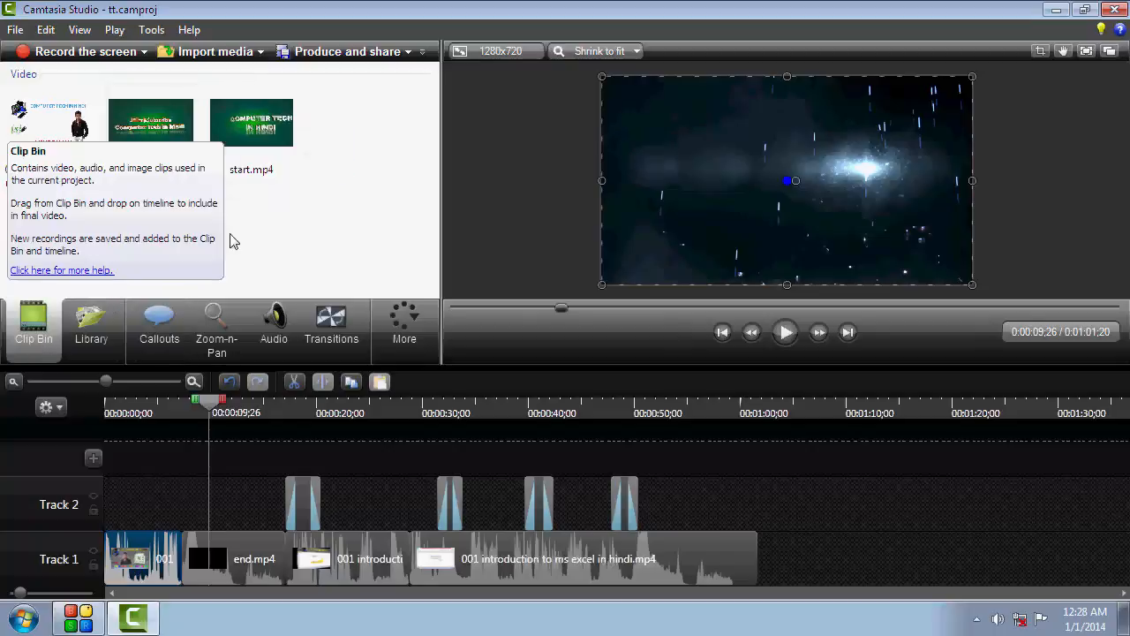
click(262, 124)
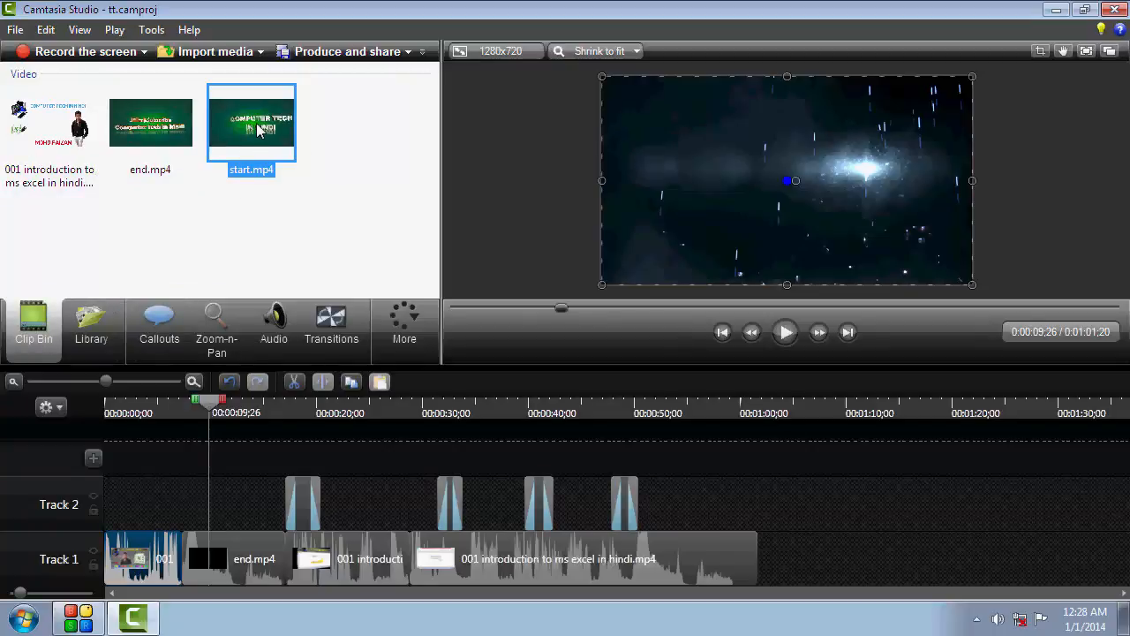
drag(261, 130, 223, 511)
click(224, 508)
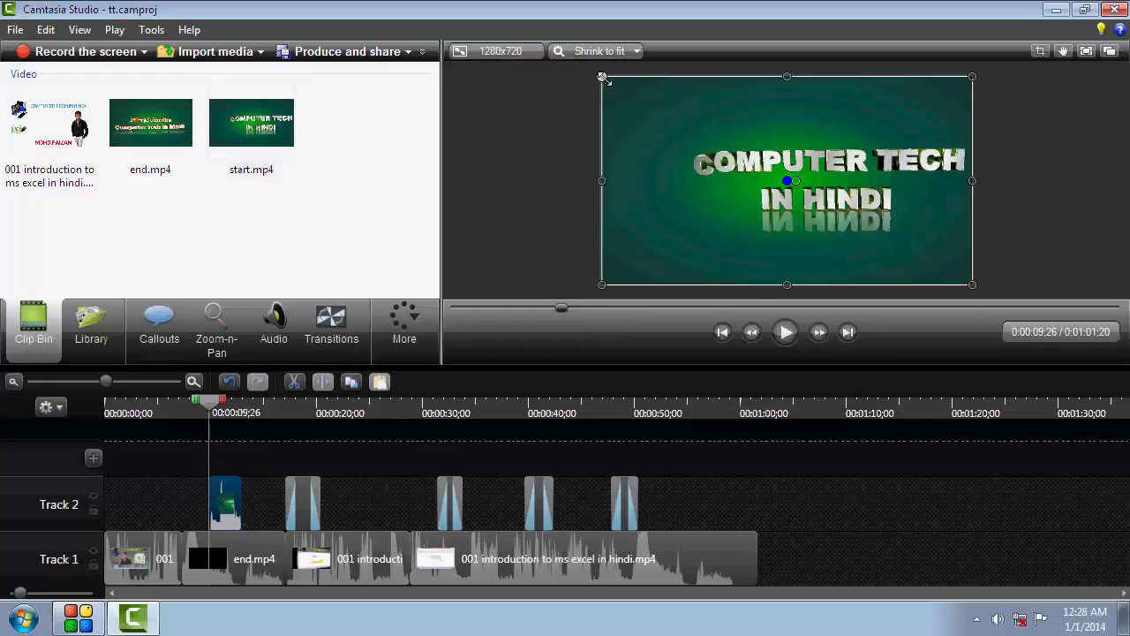
- Scale start.mp4 to about two-thirds of the frame width in the picture's lower-right area, and play the overlay to about 0:00:12;13
drag(601, 76, 850, 284)
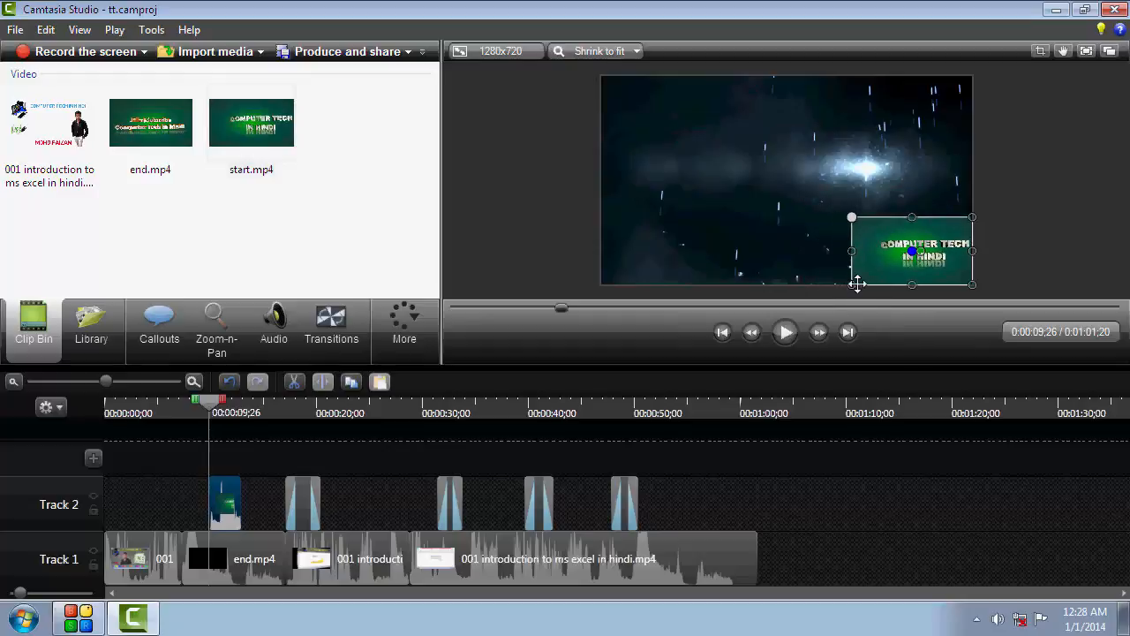
drag(884, 246, 863, 236)
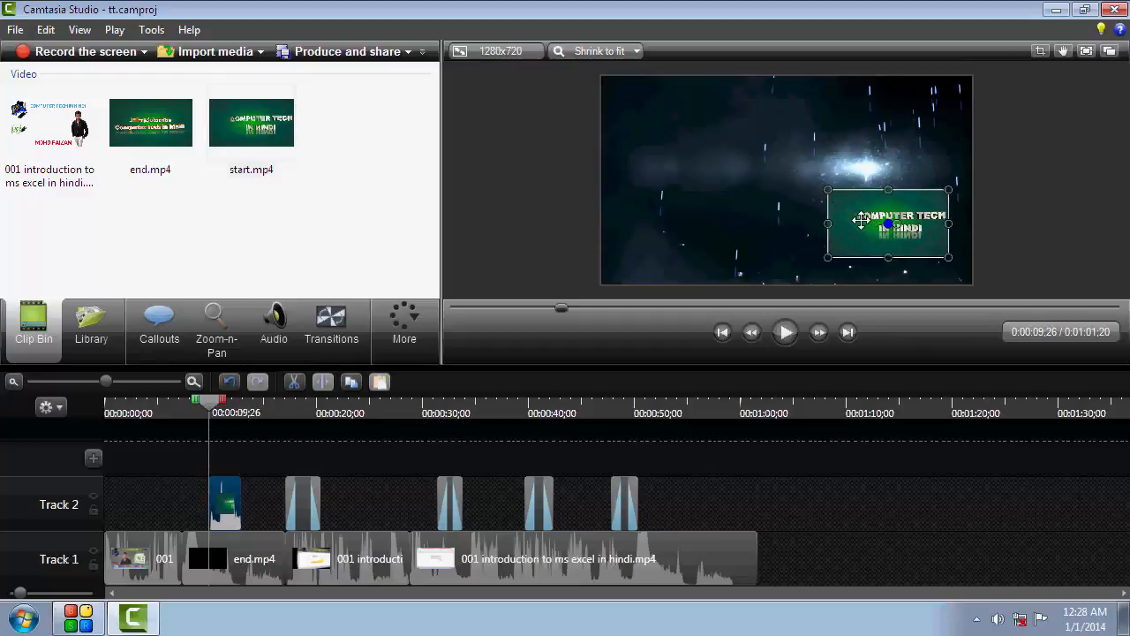
drag(828, 187, 795, 168)
click(783, 332)
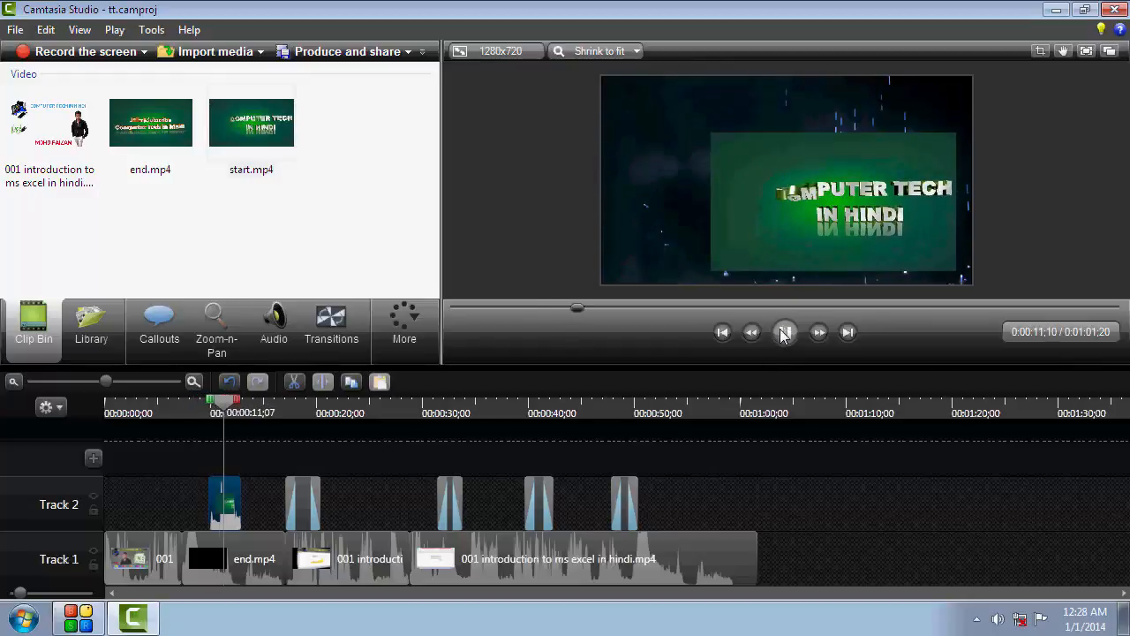
click(783, 333)
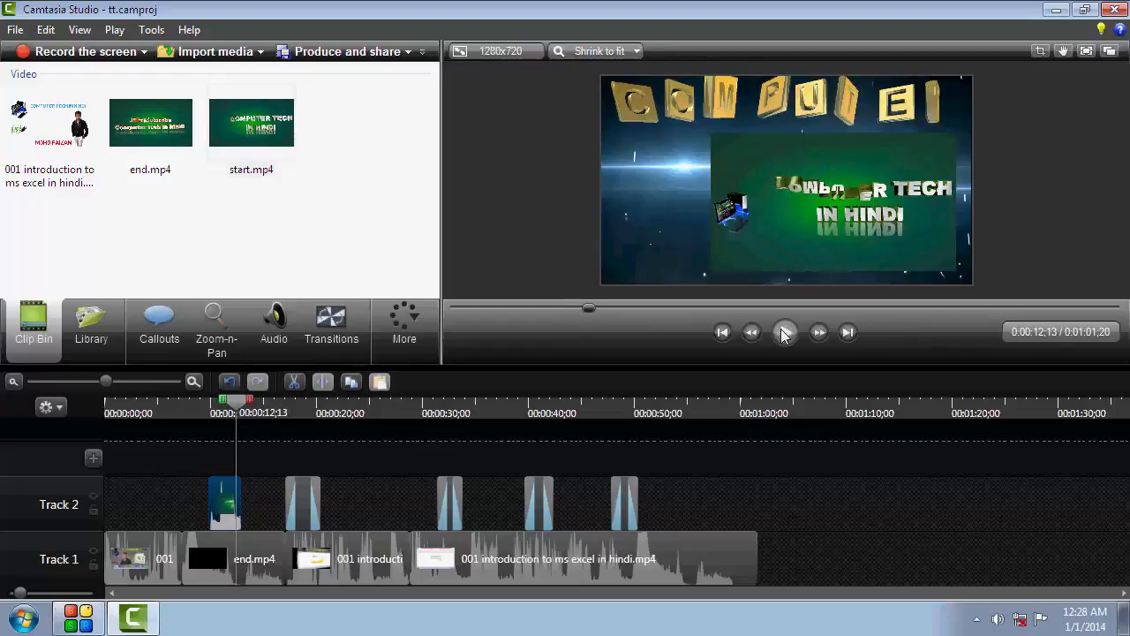
- Shrink the start.mp4 overlay slightly and lower its top edge to flatten it below the gold letters, then deselect it
click(820, 218)
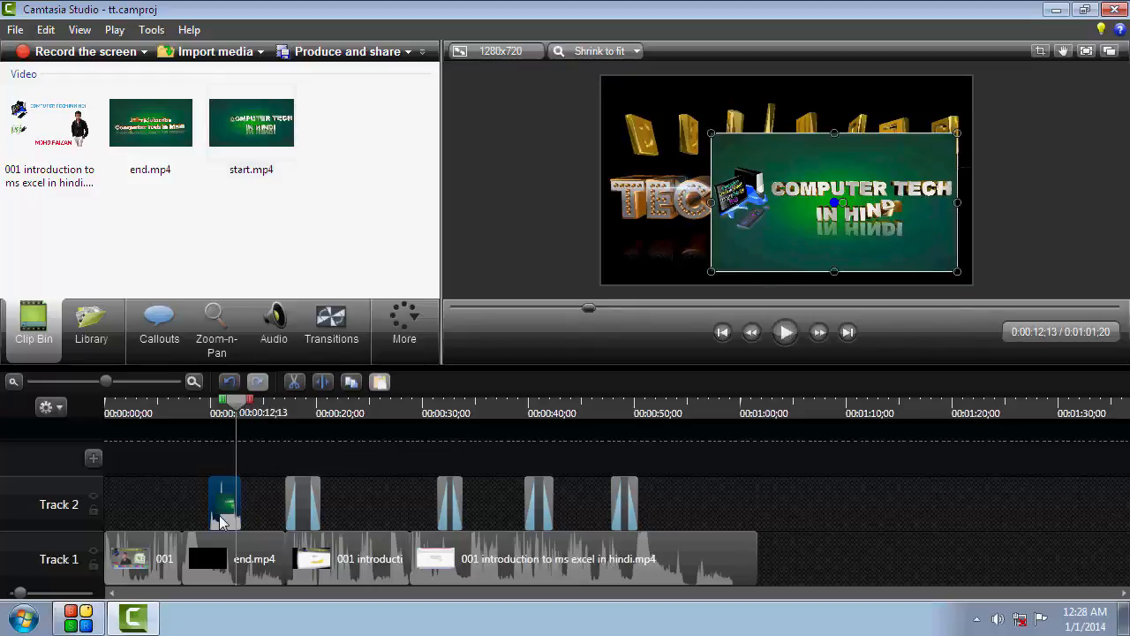
drag(707, 131, 723, 139)
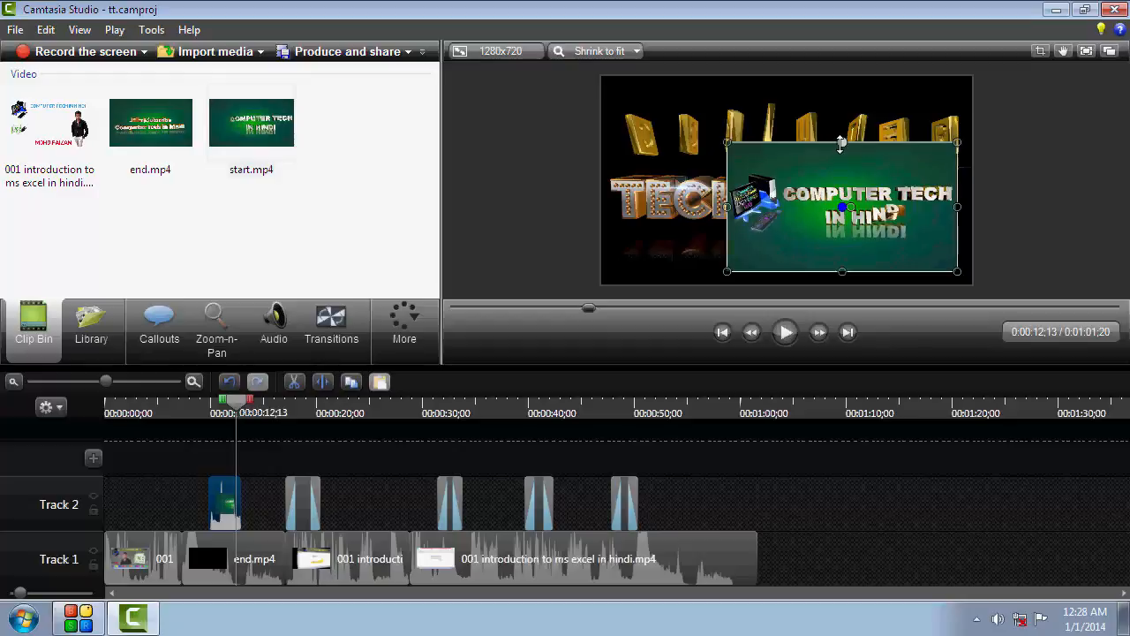
drag(842, 141, 843, 168)
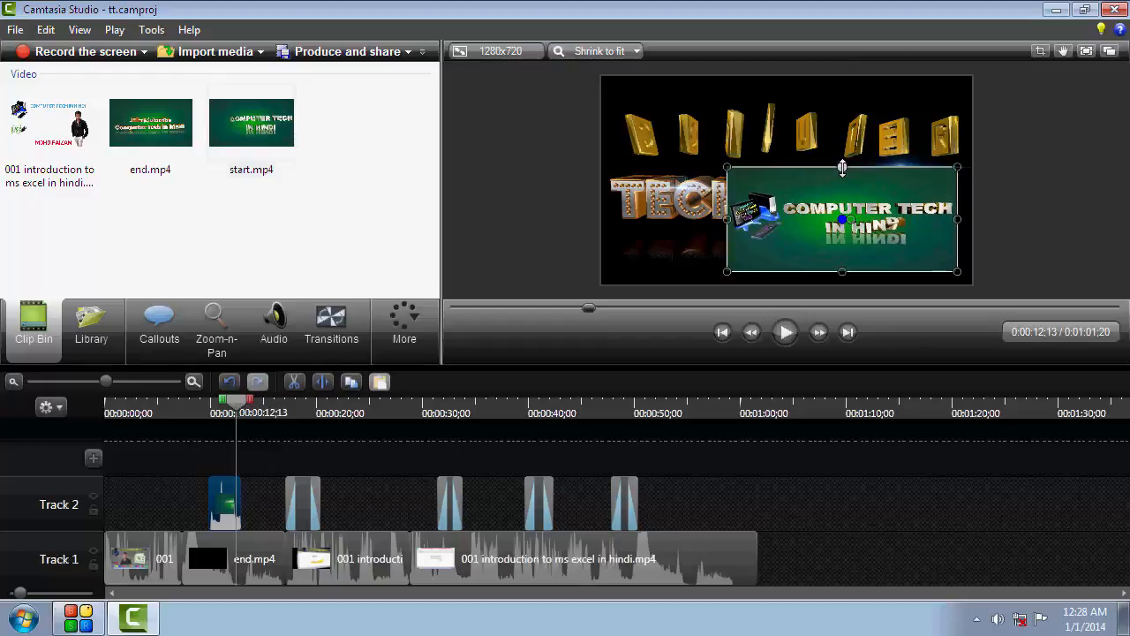
click(201, 497)
click(211, 247)
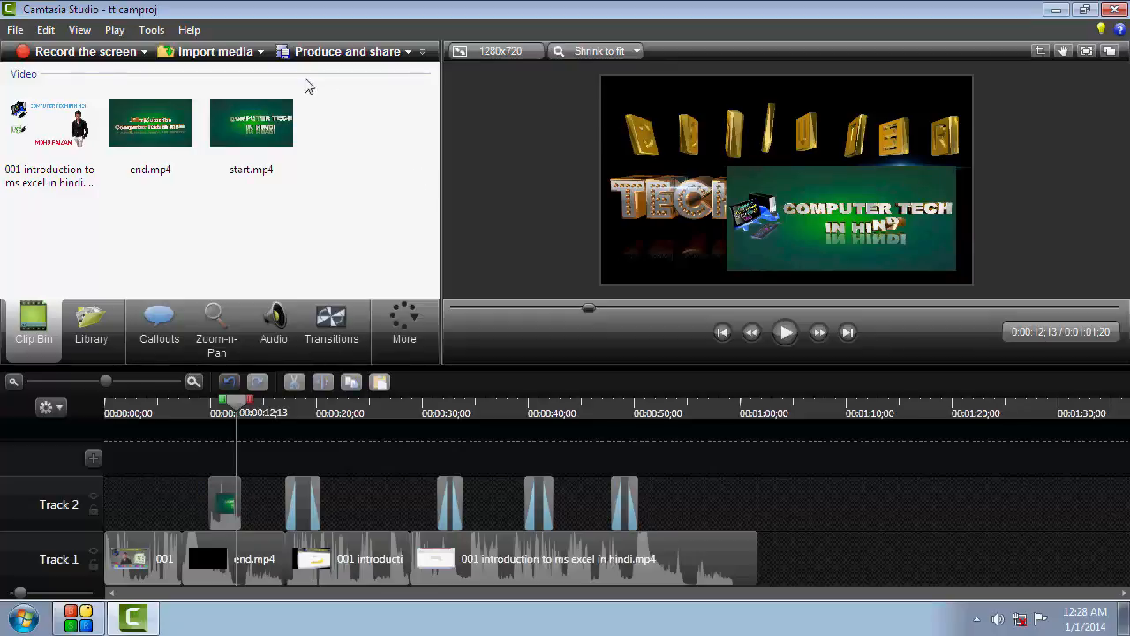
- Import the profile twitter image from the logo banner folder into the project's clips
click(261, 53)
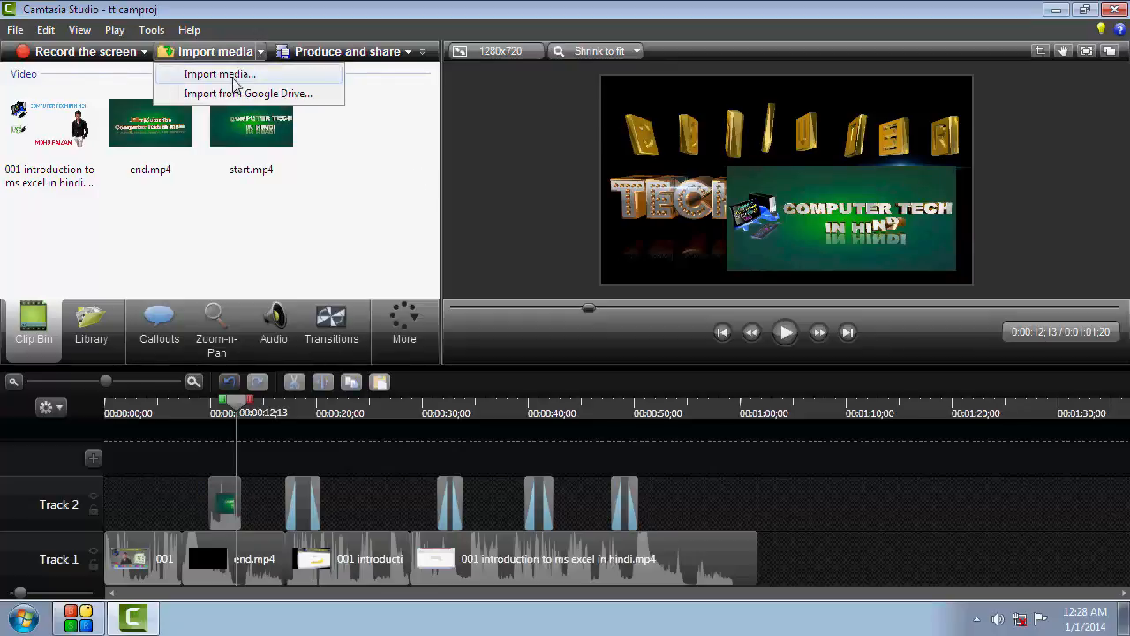
click(235, 77)
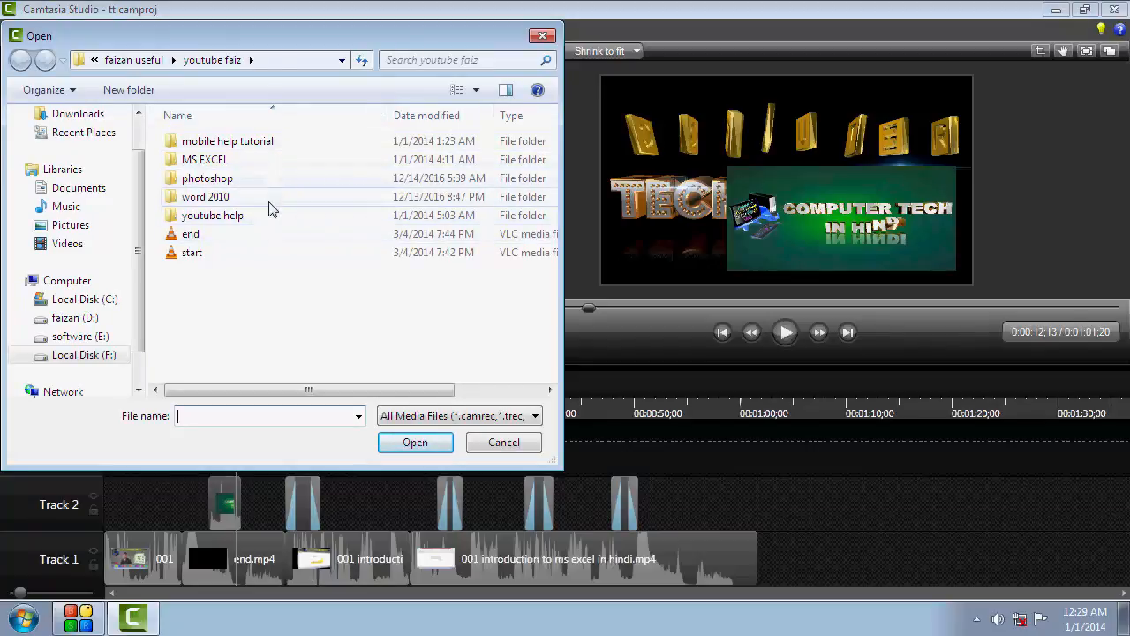
click(267, 221)
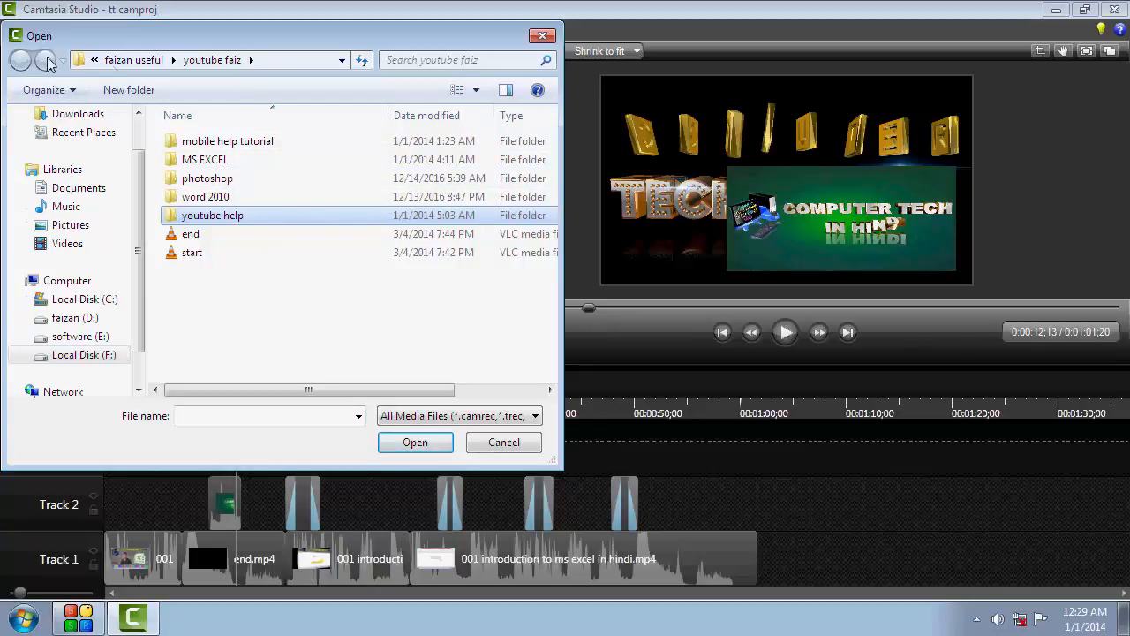
click(137, 60)
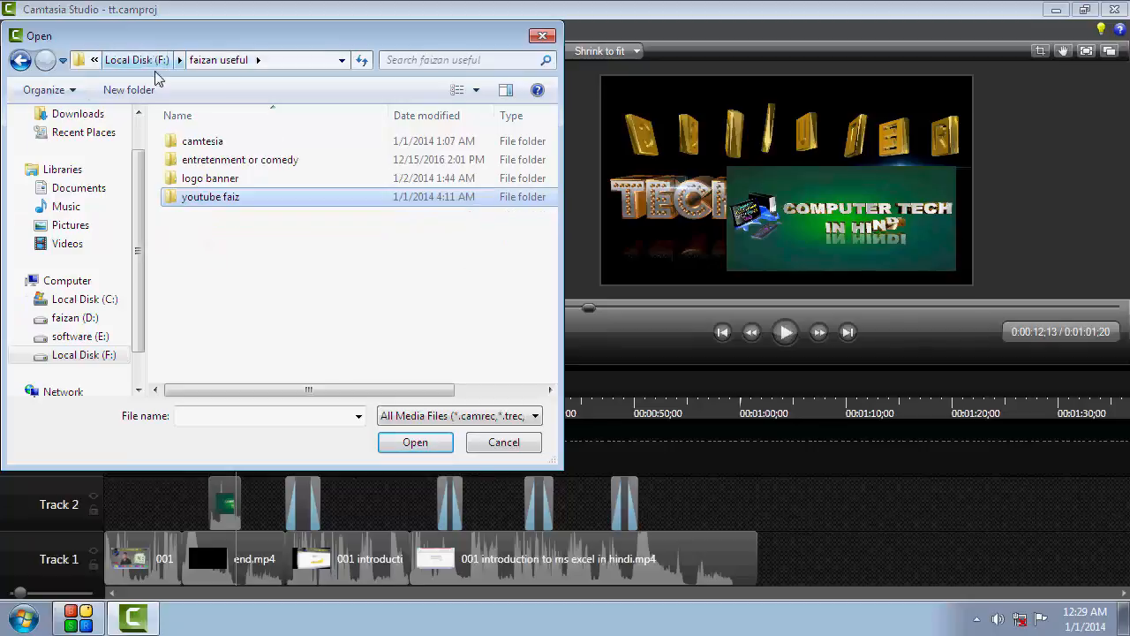
double_click(232, 177)
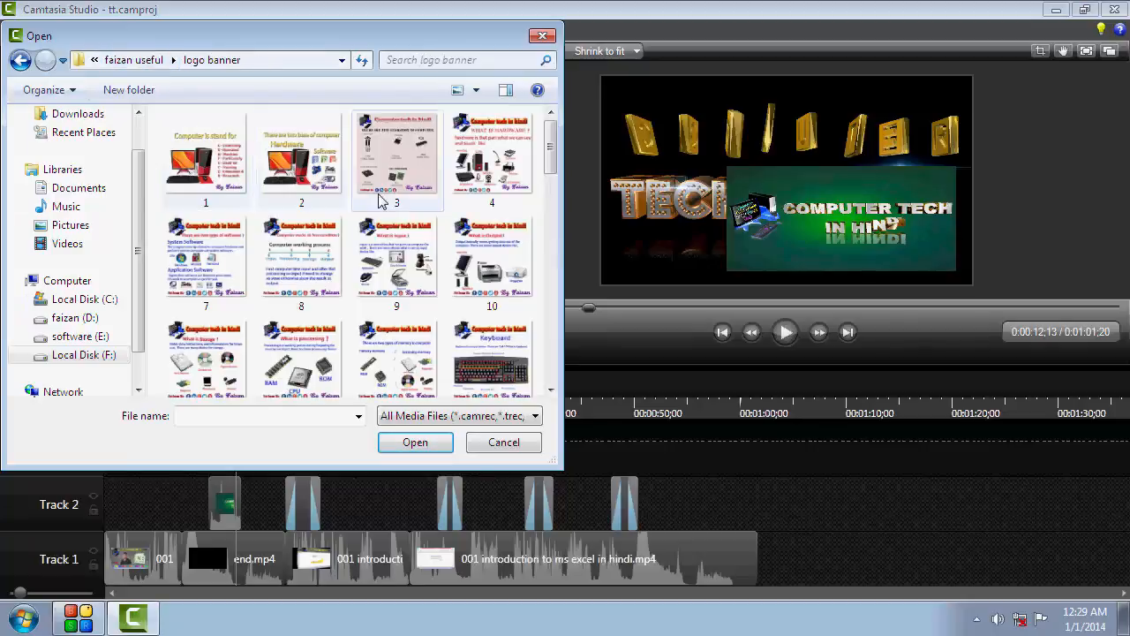
scroll(397, 248, down, 5)
scroll(402, 256, down, 8)
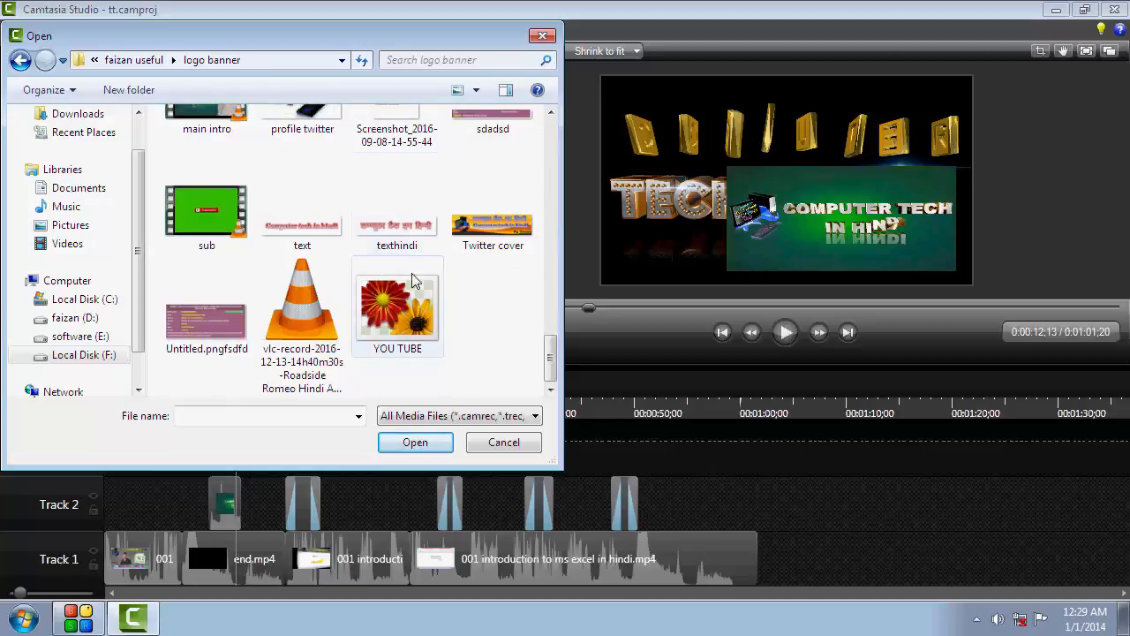
scroll(408, 230, up, 3)
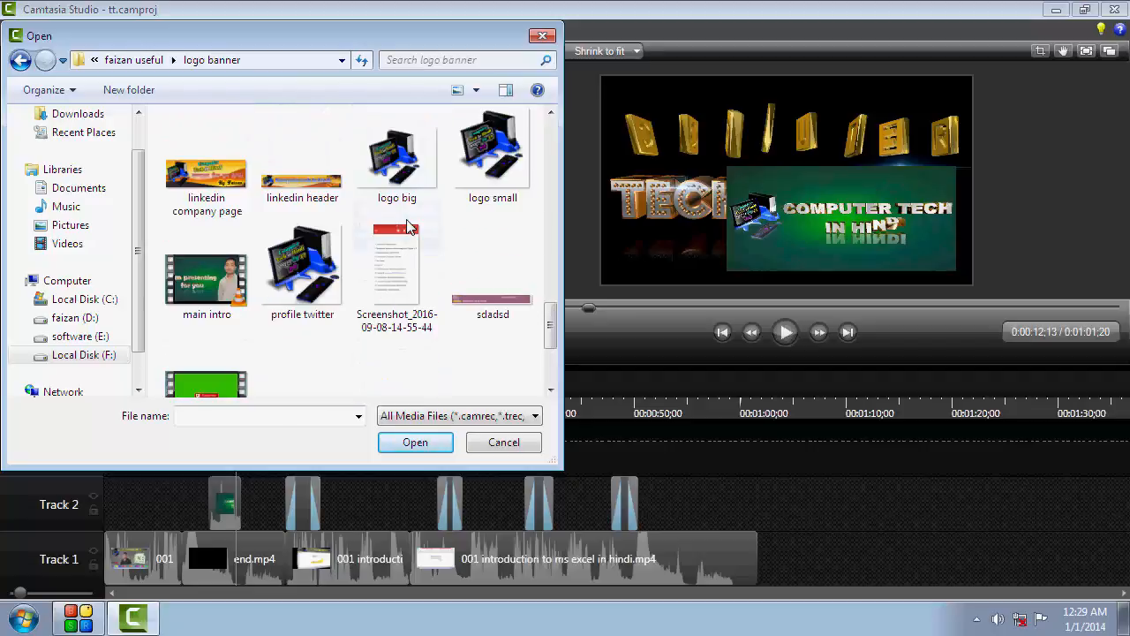
click(302, 269)
click(411, 444)
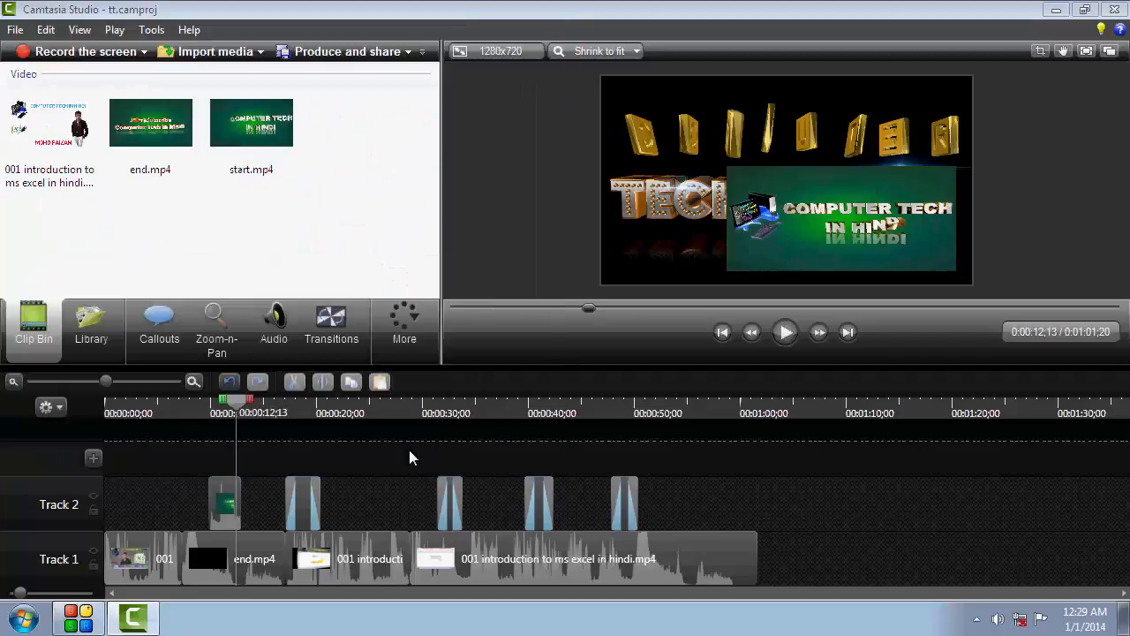
- Place profile twitter.PNG on a new Track 3 at the very start of the timeline
drag(66, 126, 153, 451)
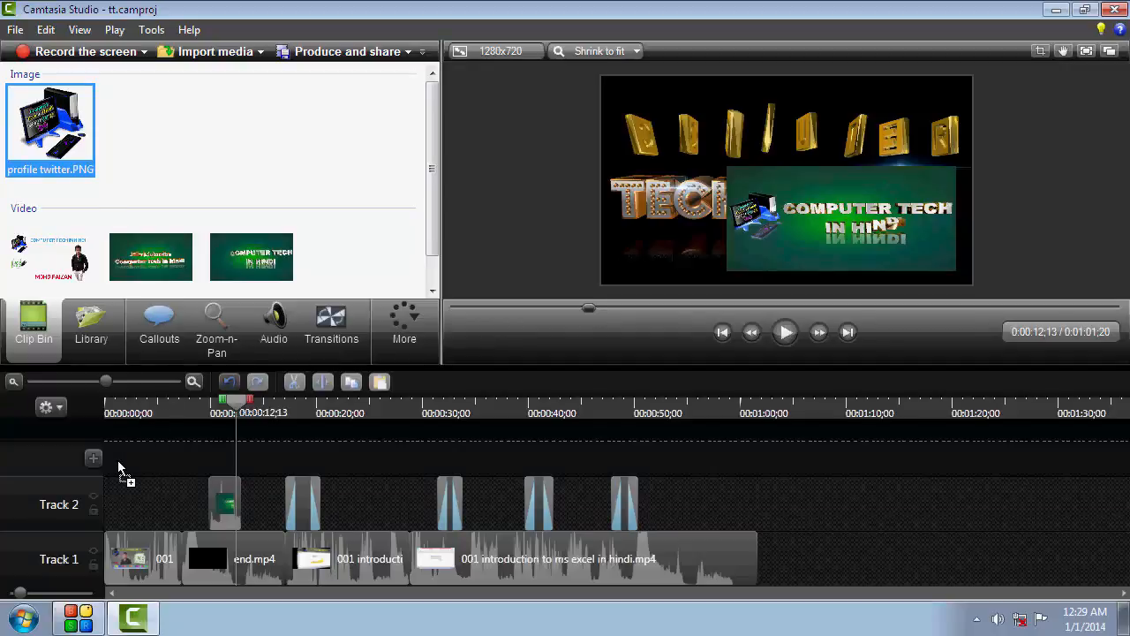
drag(117, 460, 121, 455)
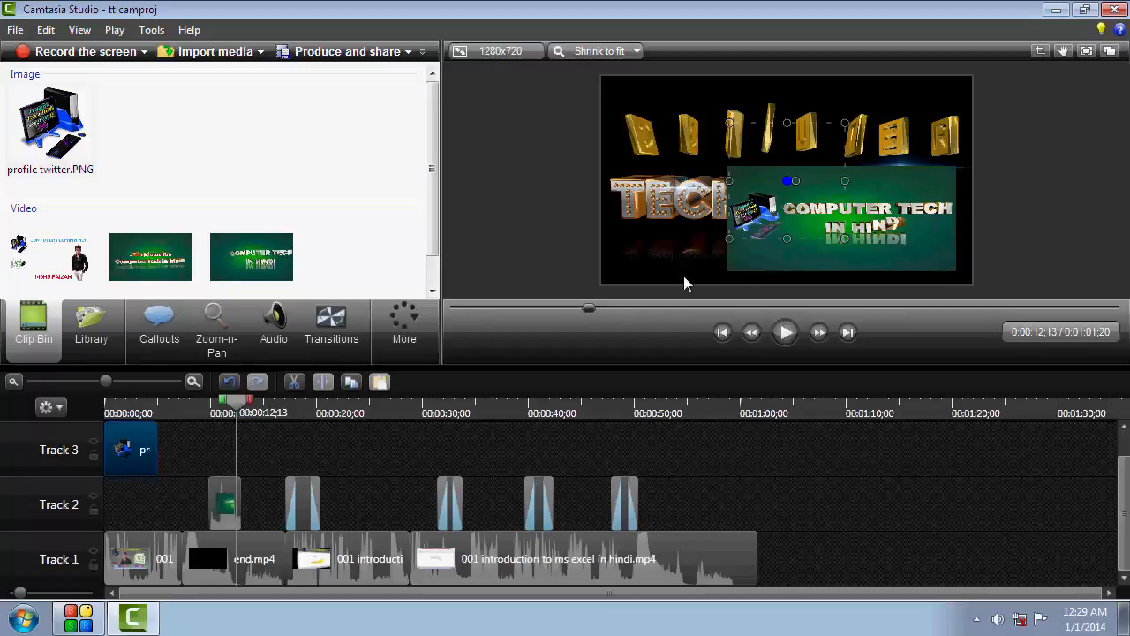
- Try moving the start.mp4 overlay to the picture's middle, undo it, and nudge the overlay slightly down and to the right
click(800, 195)
drag(800, 195, 744, 168)
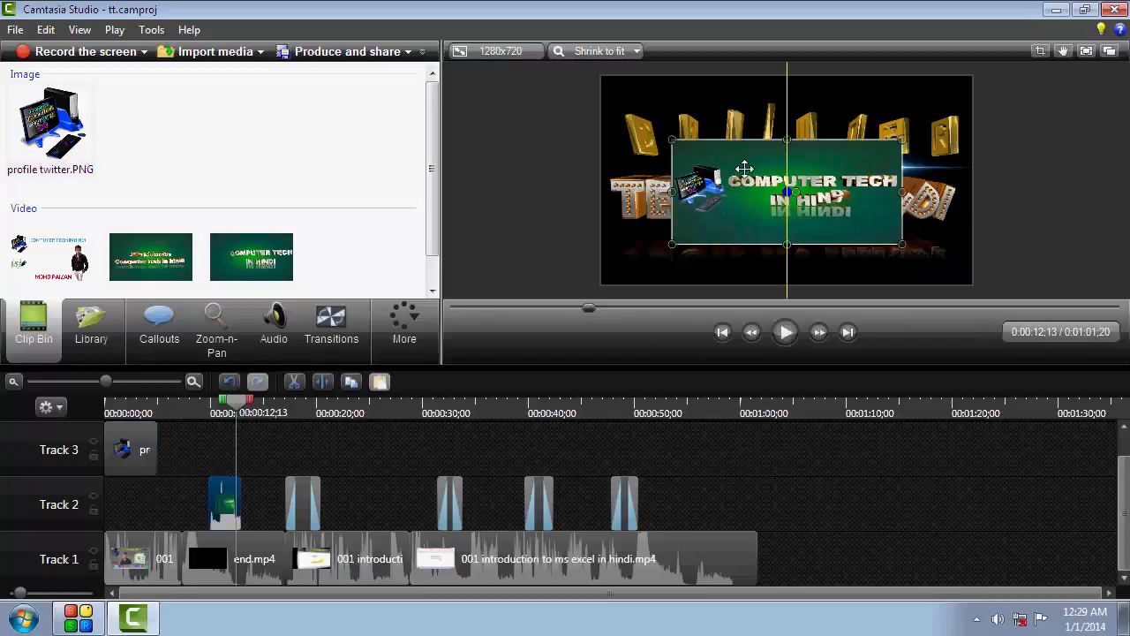
key(ctrl+z)
click(149, 466)
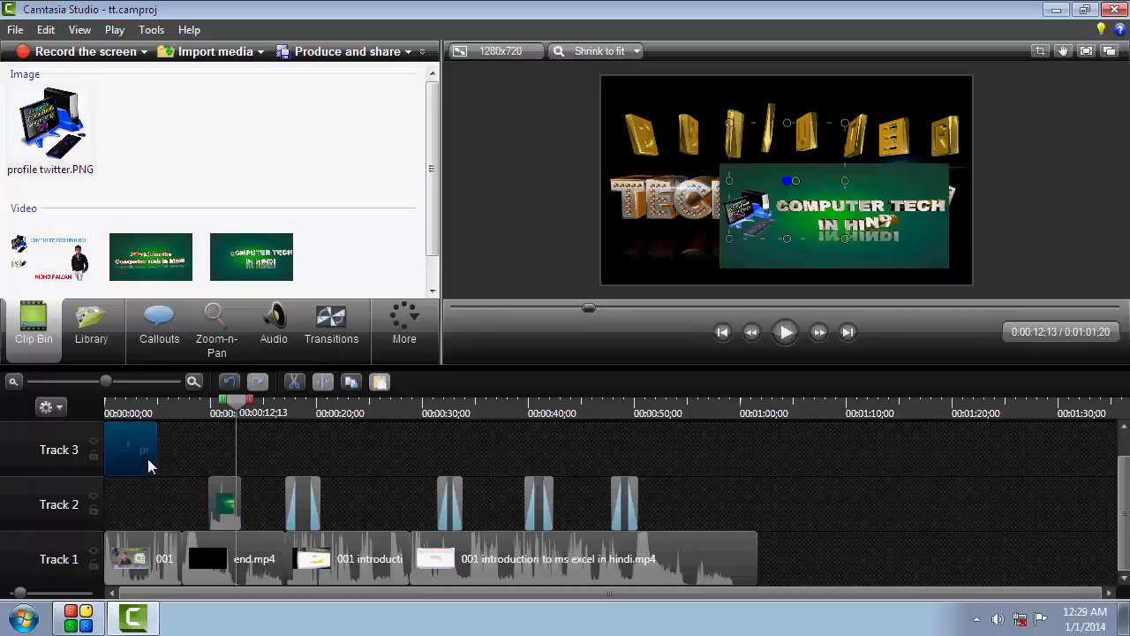
mouse_move(788, 174)
mouse_down()
mouse_move(729, 154)
mouse_move(803, 185)
mouse_up()
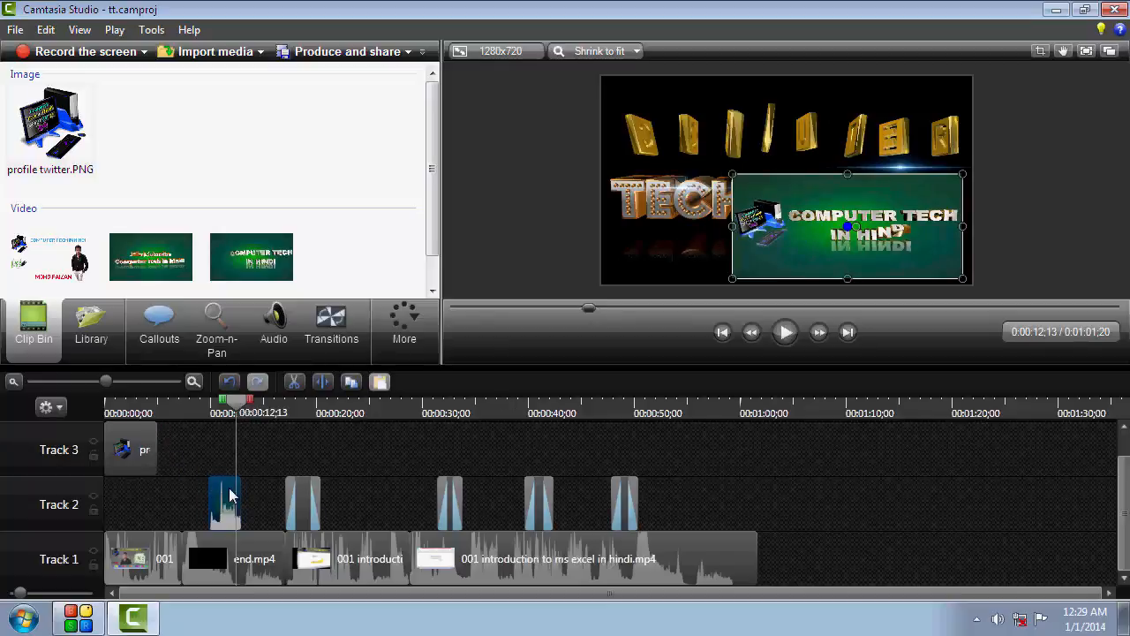
- At 0:00:02;23, shrink the profile twitter.PNG overlay to about a quarter of the frame width and fit it into the picture's upper-right corner
click(234, 405)
drag(234, 405, 134, 404)
click(146, 459)
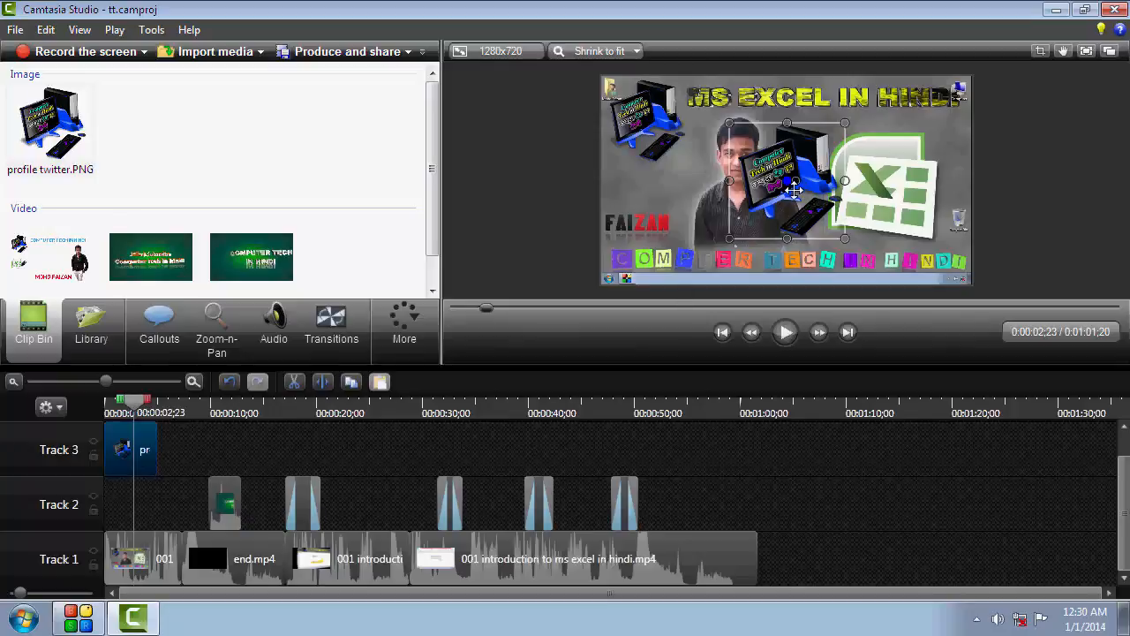
drag(793, 186, 817, 179)
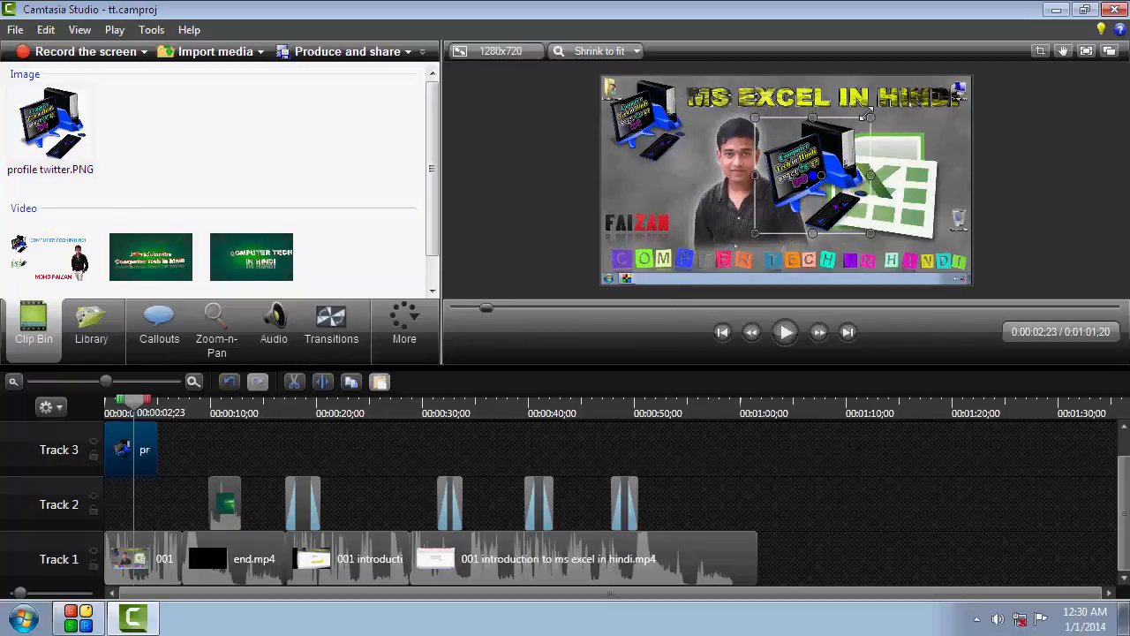
drag(871, 118, 947, 101)
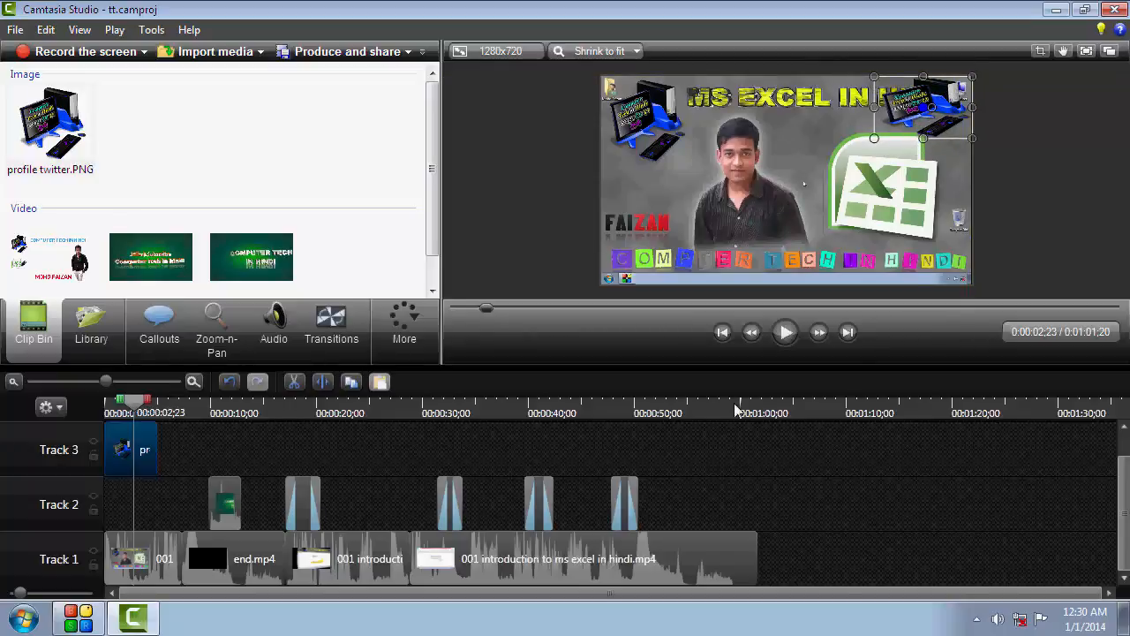
- Extend profile twitter.PNG on Track 3 to the end of the Track 1 video, and play the overlay from 0:00:25;25 to 0:00:31;11
double_click(127, 451)
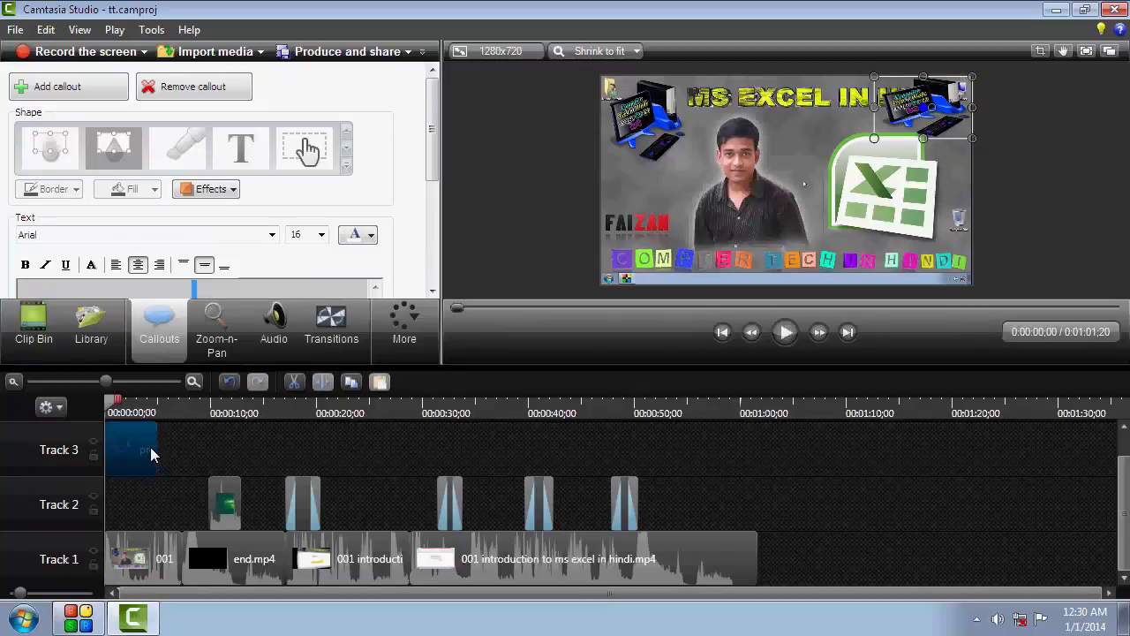
drag(155, 440, 747, 441)
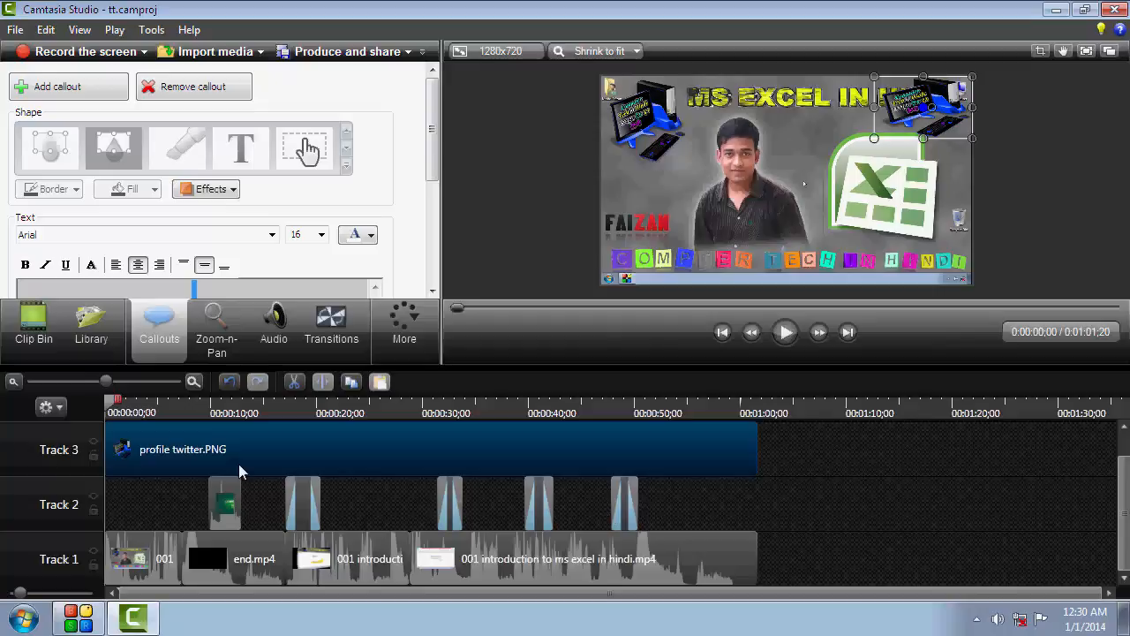
drag(116, 402, 209, 406)
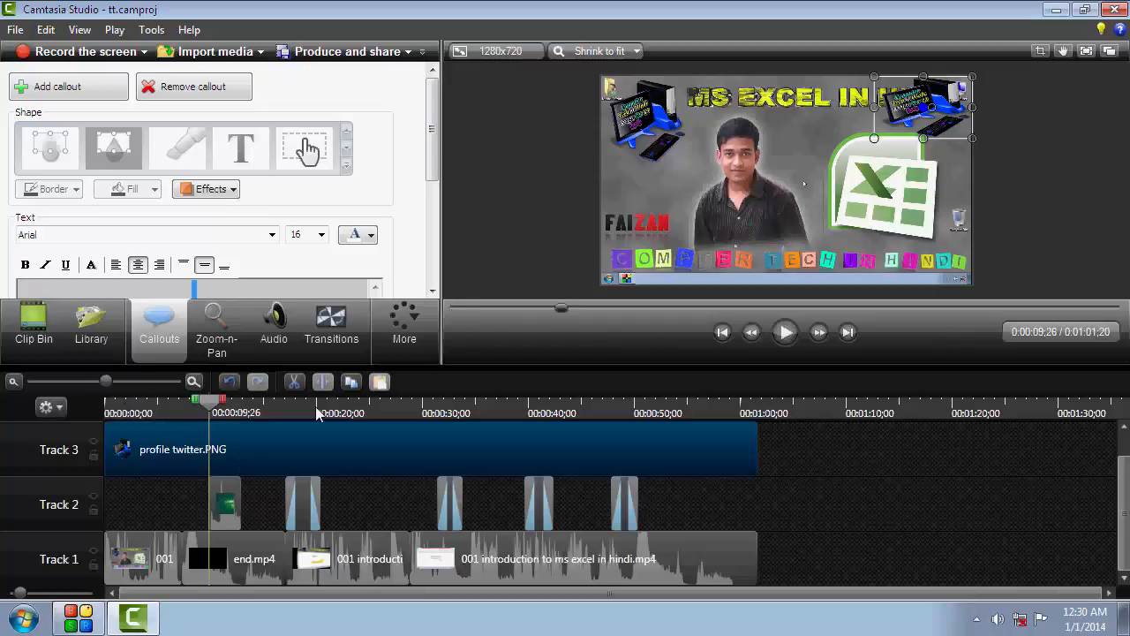
drag(352, 415, 384, 434)
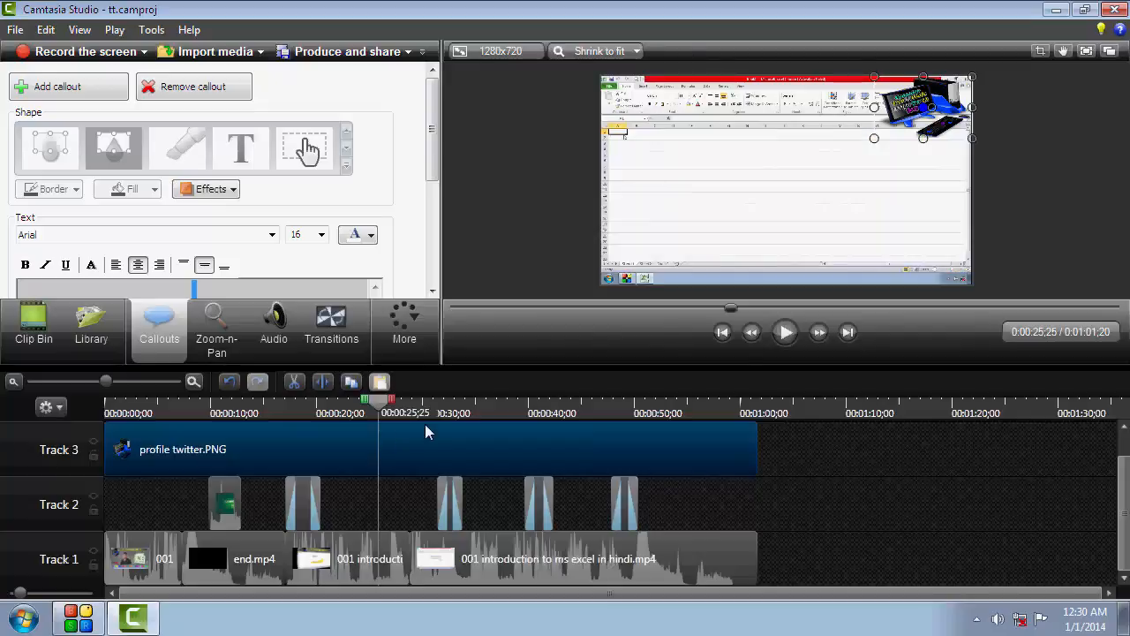
click(789, 331)
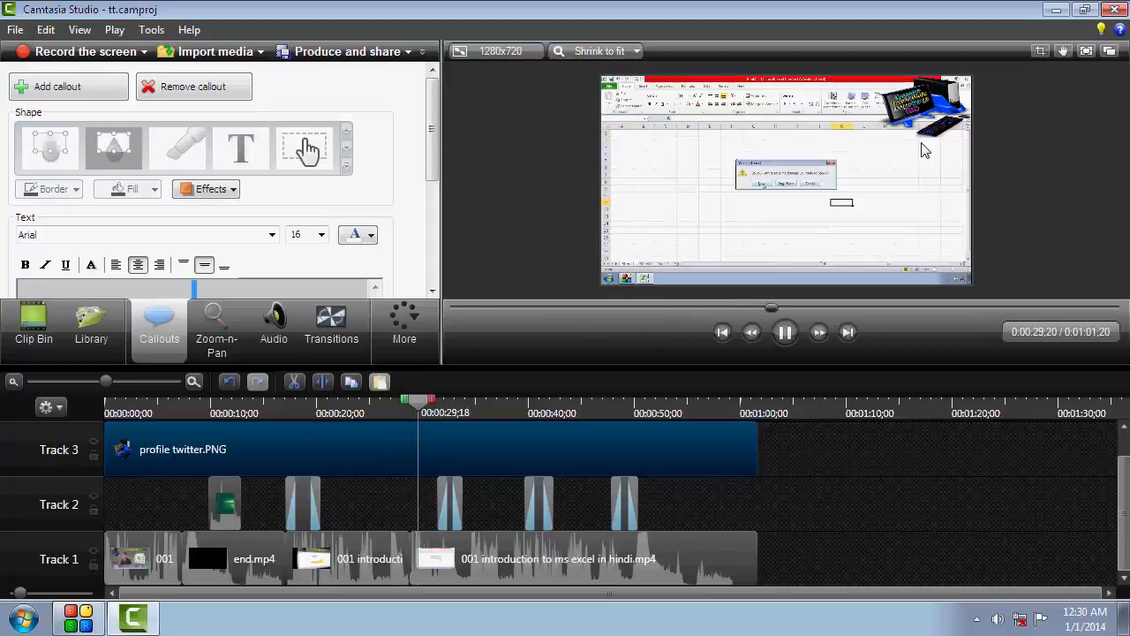
click(785, 332)
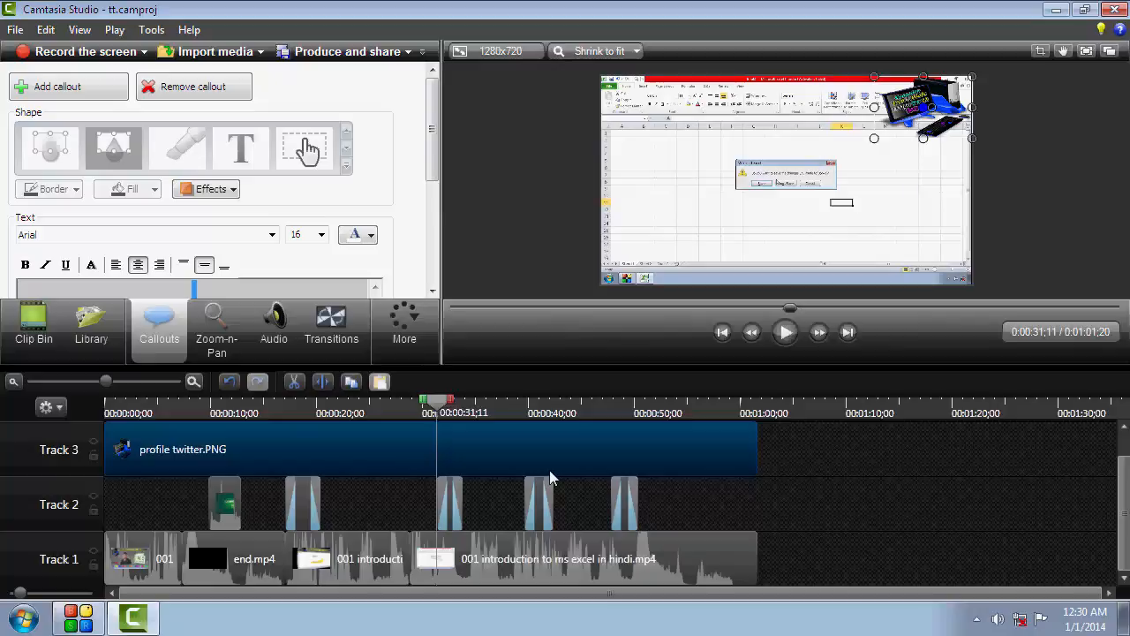
- Review the production presets in the Production Wizard with MP4 only (up to 720p) selected, and close it without producing
click(226, 508)
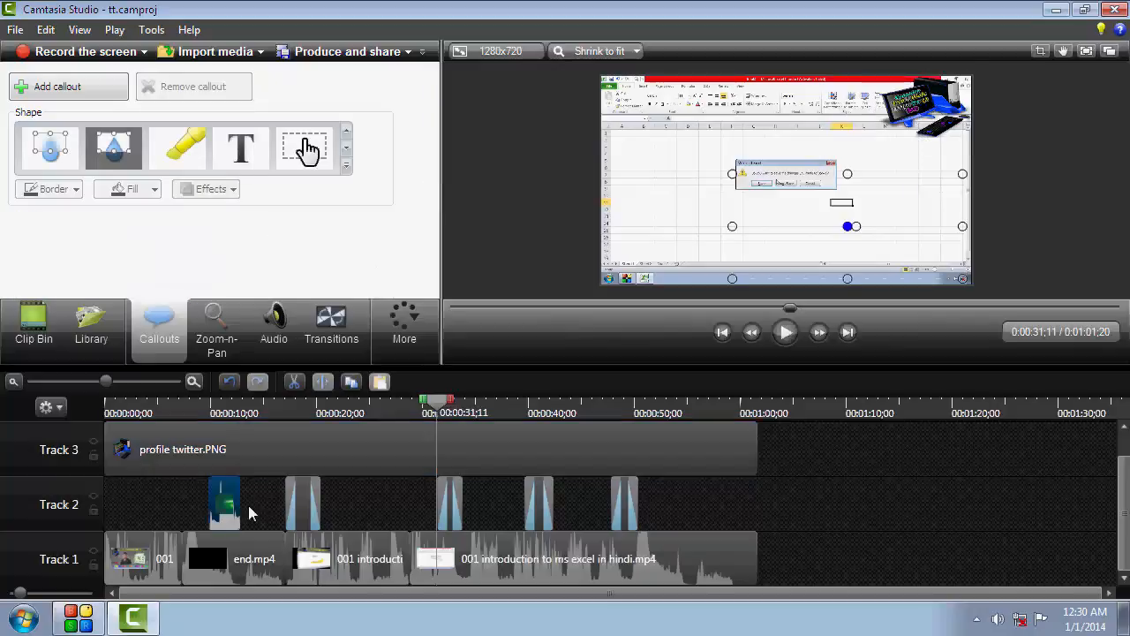
click(306, 508)
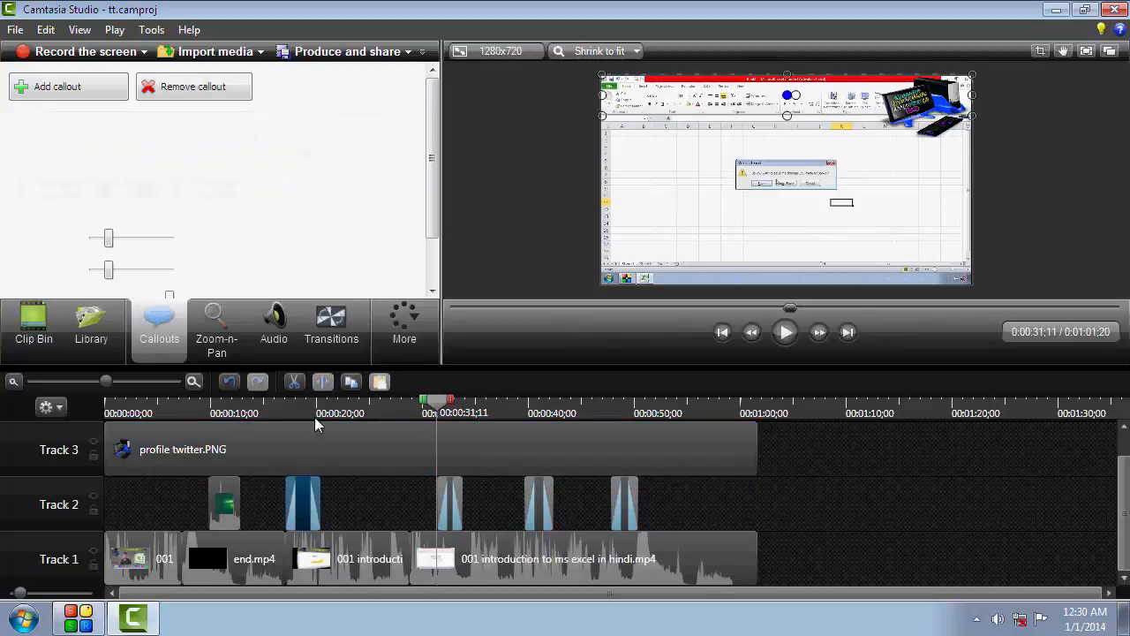
click(408, 53)
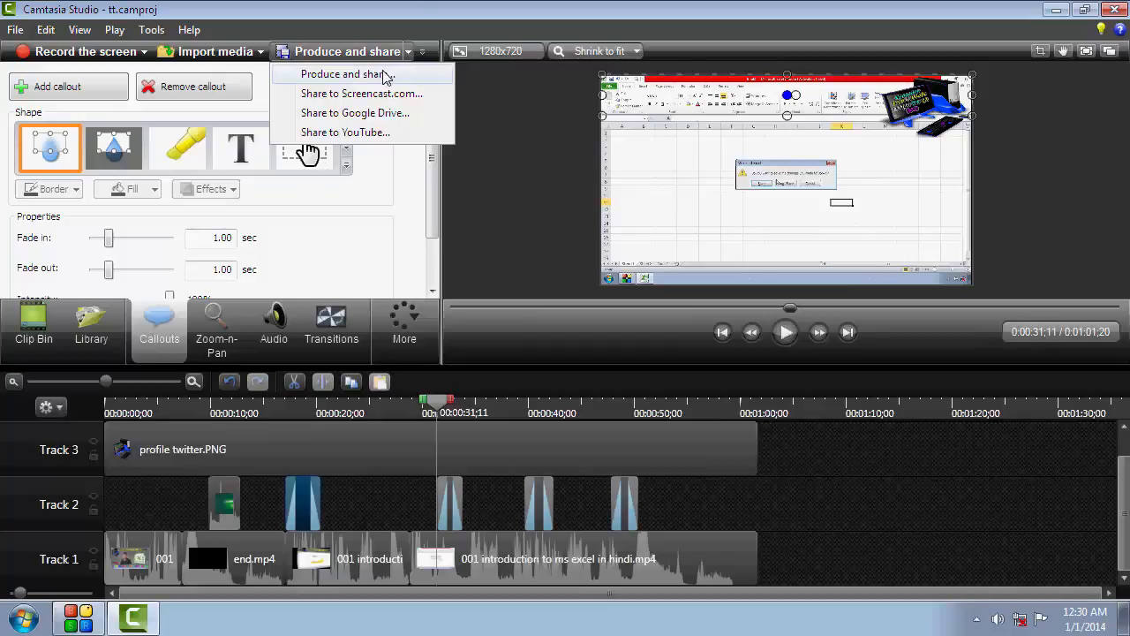
click(385, 76)
click(633, 157)
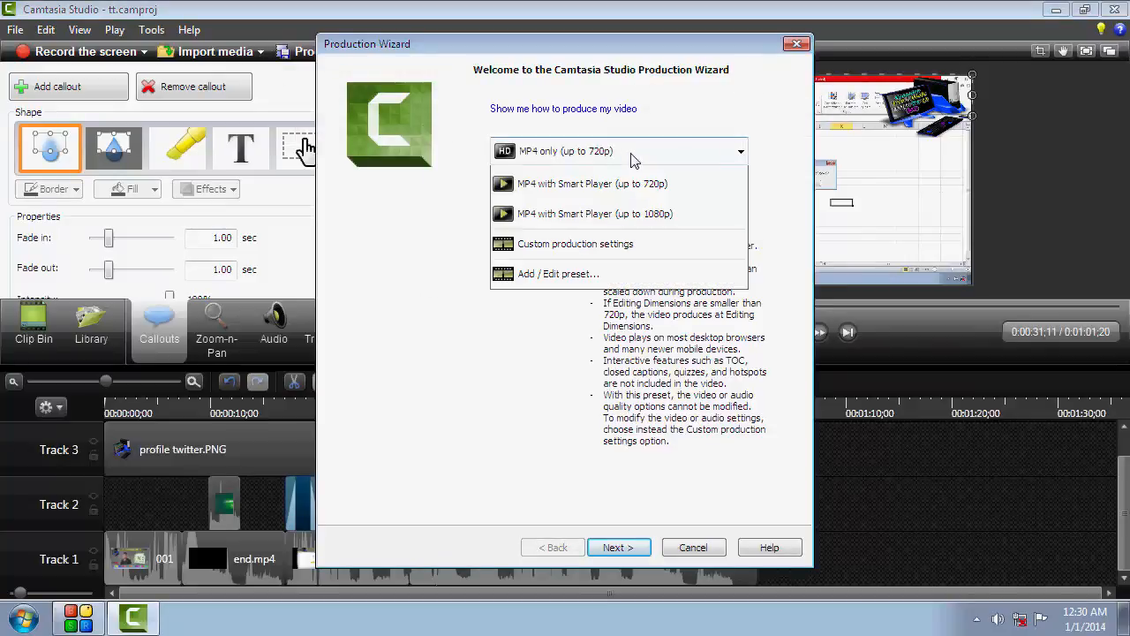
click(646, 295)
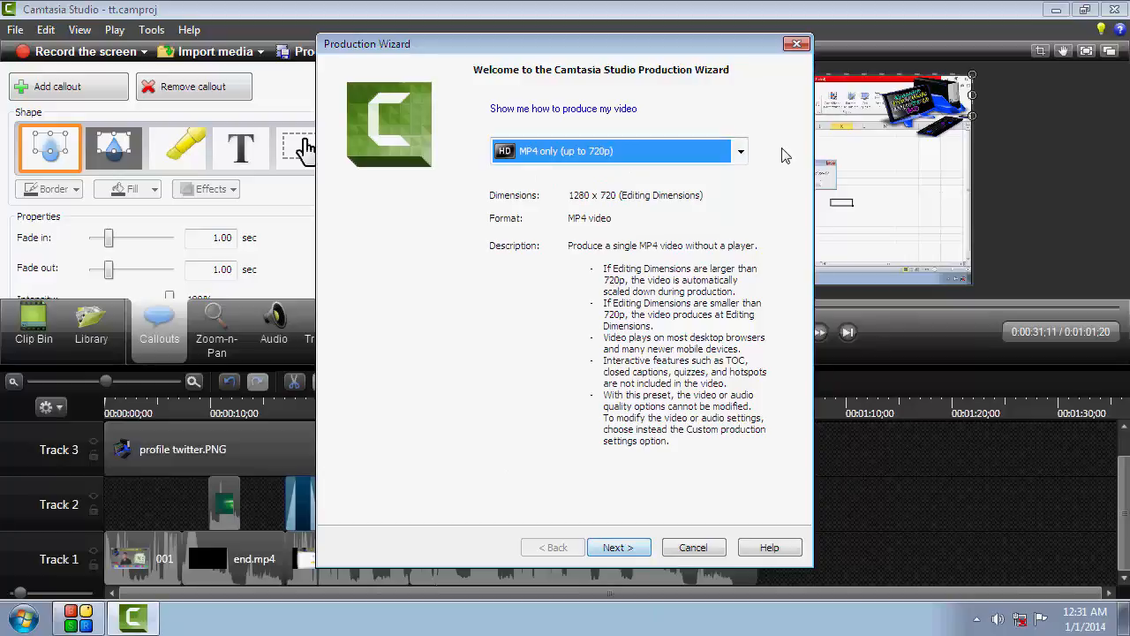
click(797, 45)
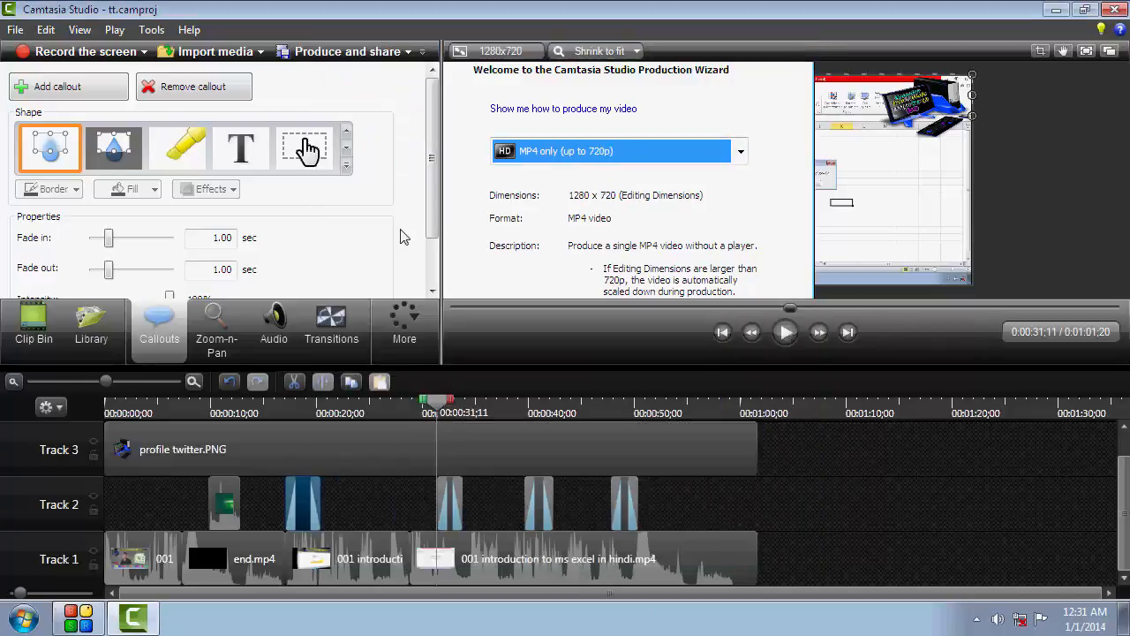
- Clear the upper tracks by deleting start.mp4, the four Track 2 callouts and the profile twitter.PNG overlay
click(225, 502)
key(Delete)
click(314, 512)
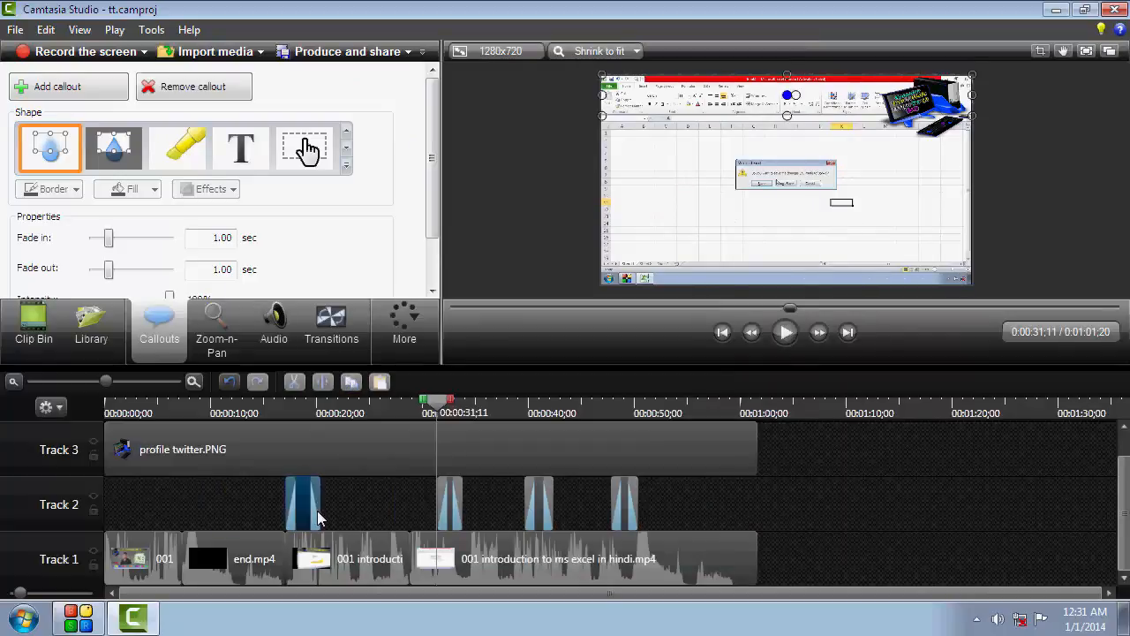
key(Delete)
click(444, 520)
key(Delete)
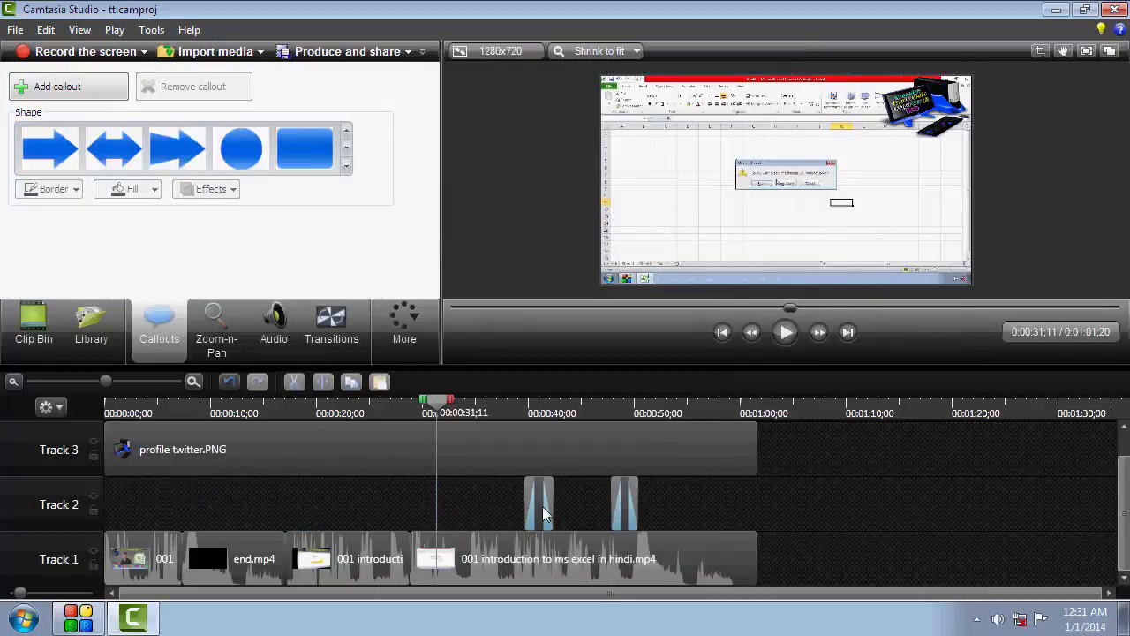
click(538, 508)
key(Delete)
click(634, 512)
key(Delete)
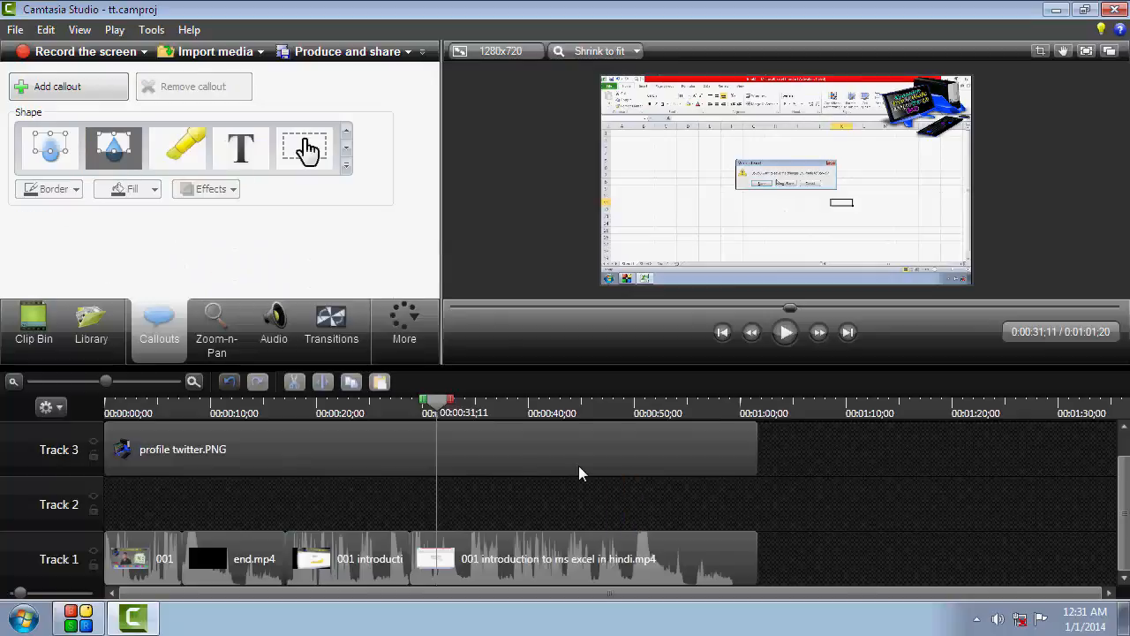
click(574, 462)
drag(566, 478, 551, 502)
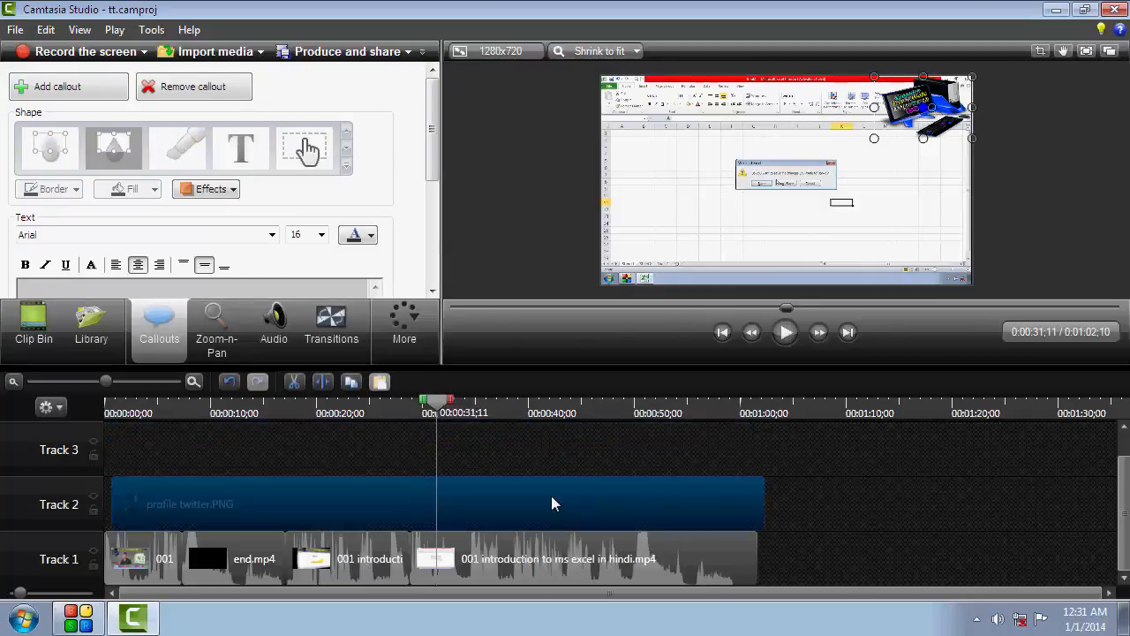
key(Delete)
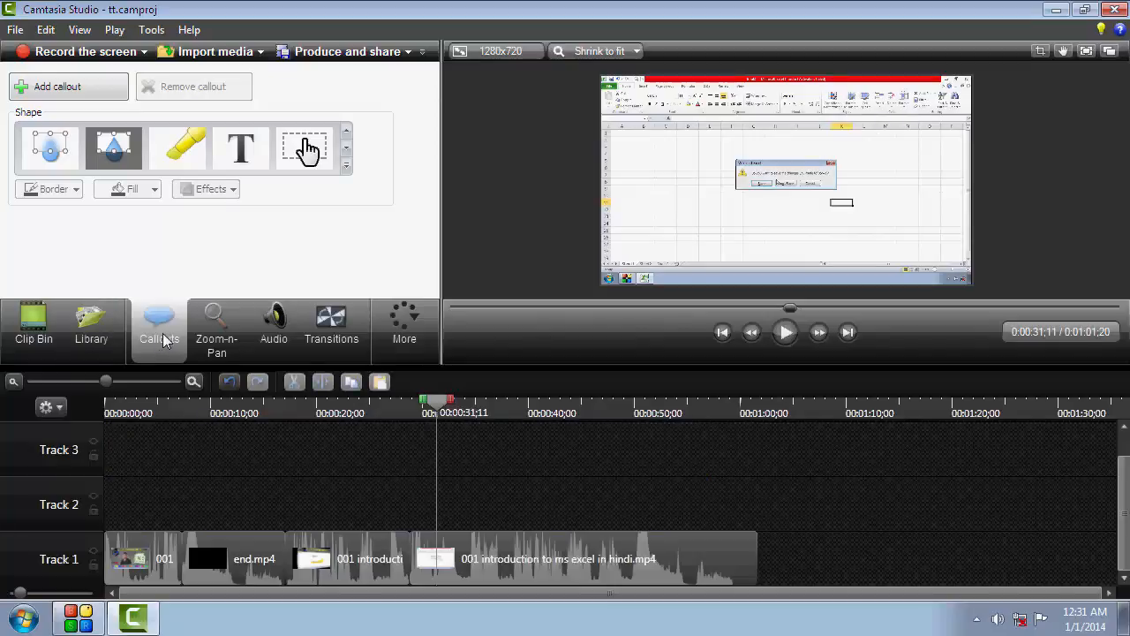
- Add a text callout on Track 2, starting at the beginning of the timeline and extending to the end of the Track 1 video
click(345, 167)
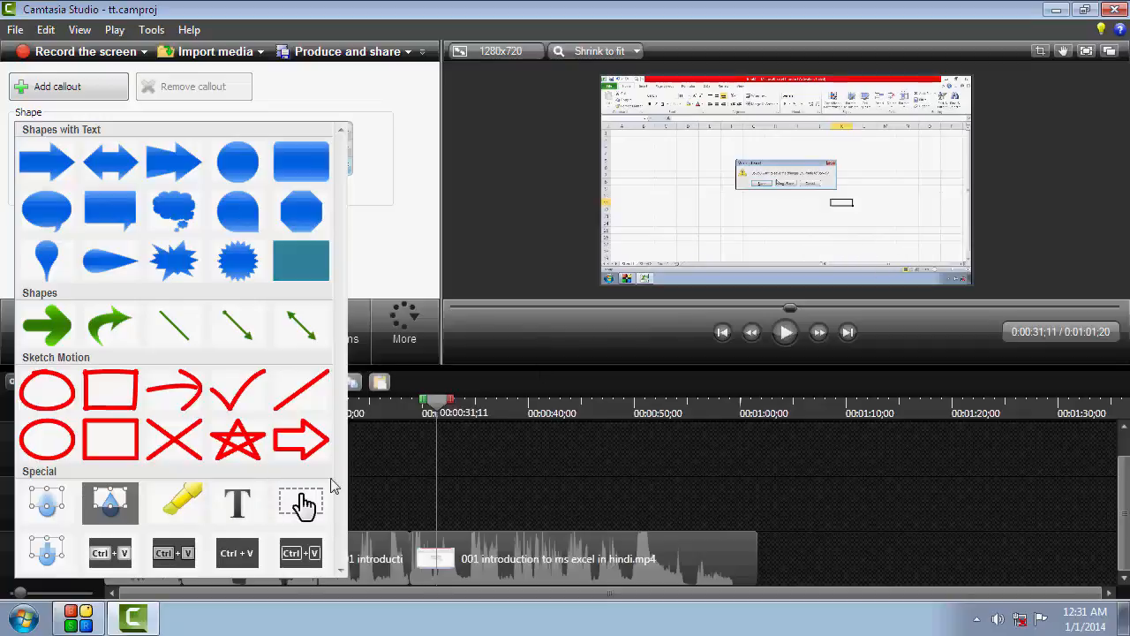
click(248, 519)
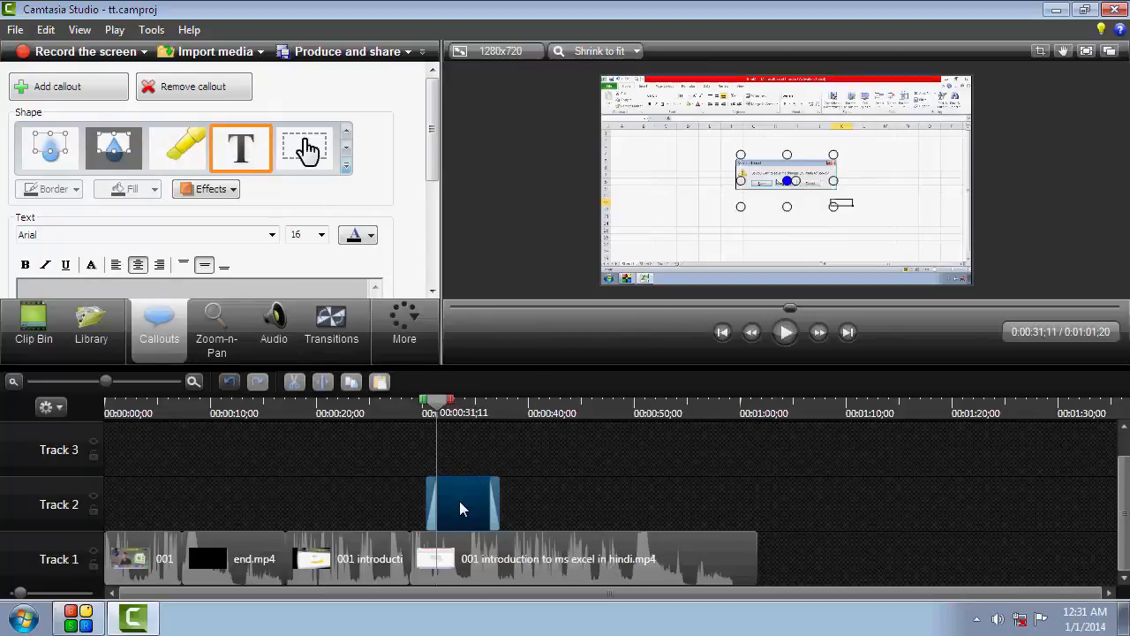
drag(462, 499, 117, 524)
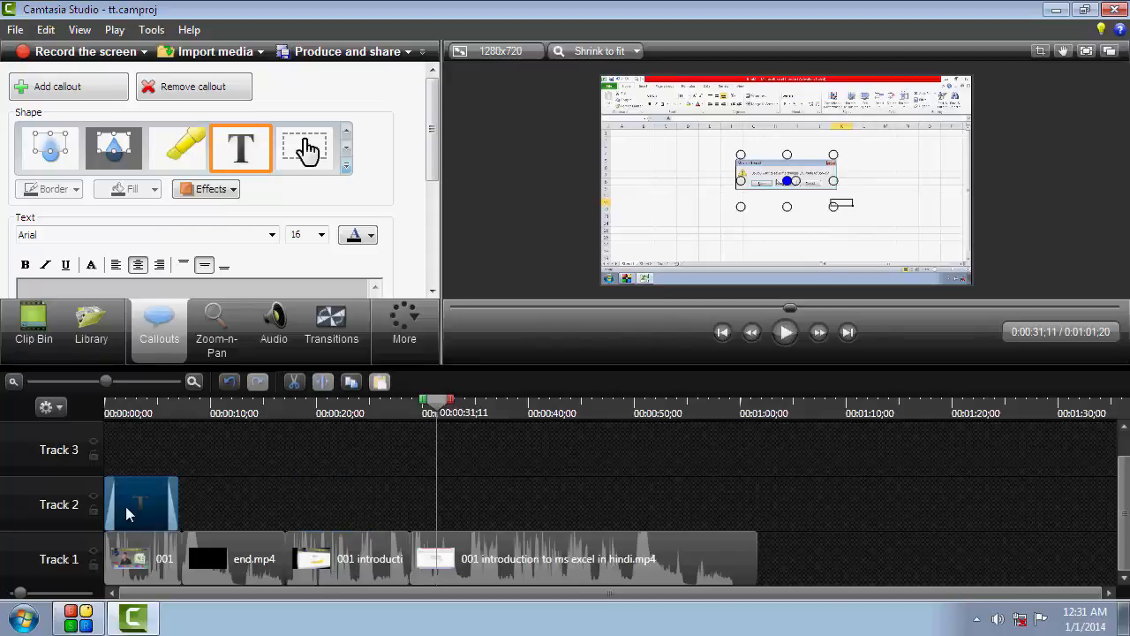
click(125, 506)
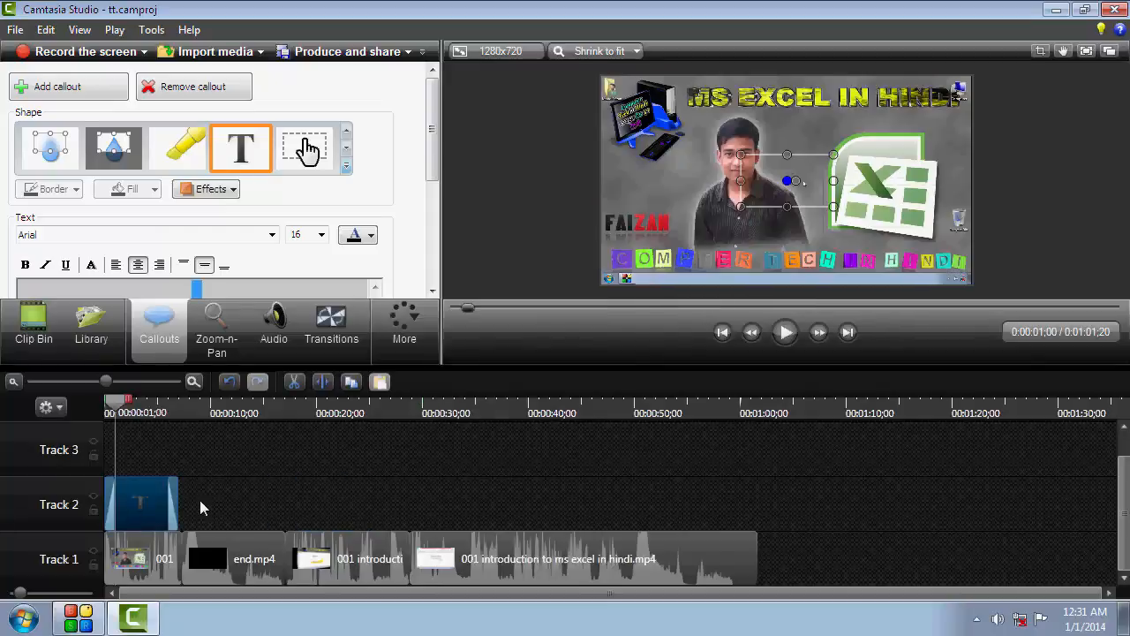
drag(179, 506, 756, 497)
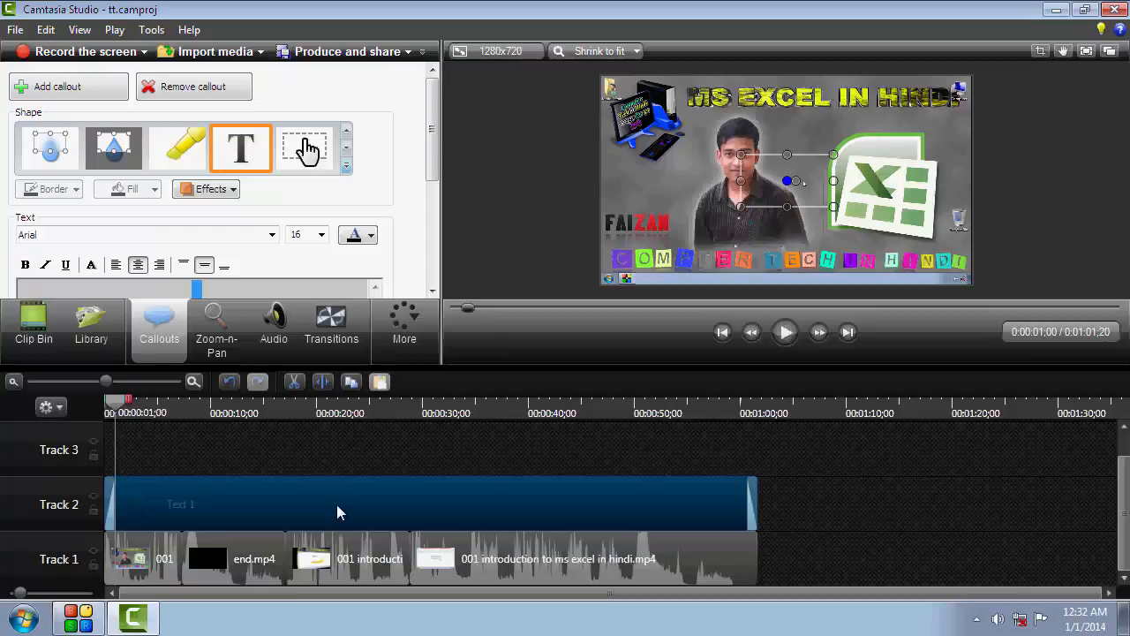
- Enter "Like and Subscribe my channel" as the text of the Track 2 callout
drag(431, 163, 432, 195)
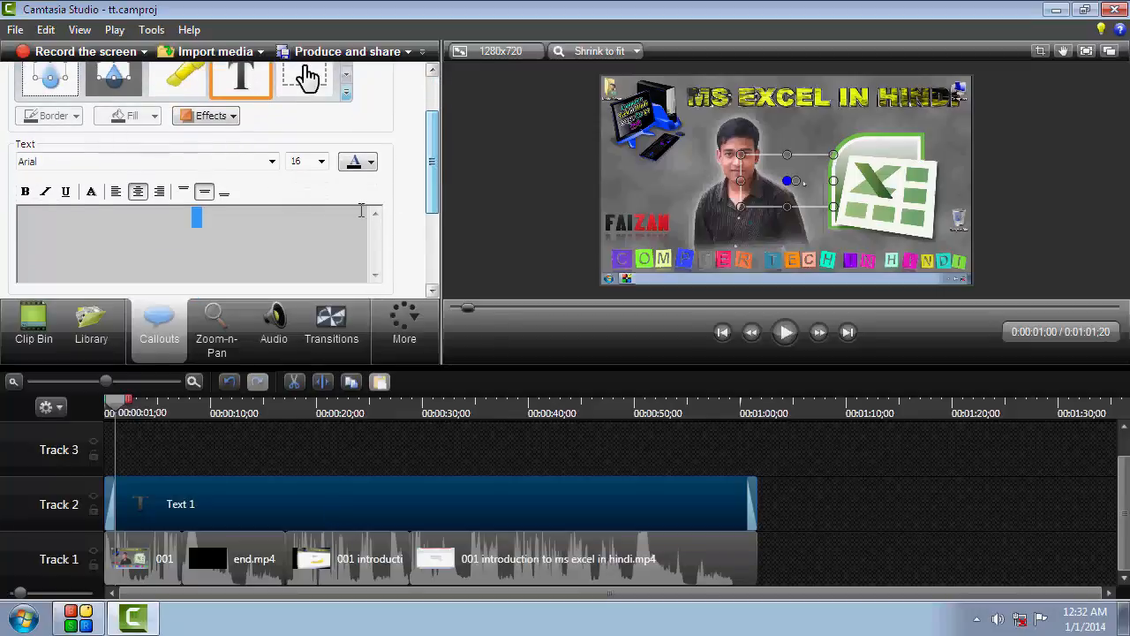
click(298, 227)
text(Li)
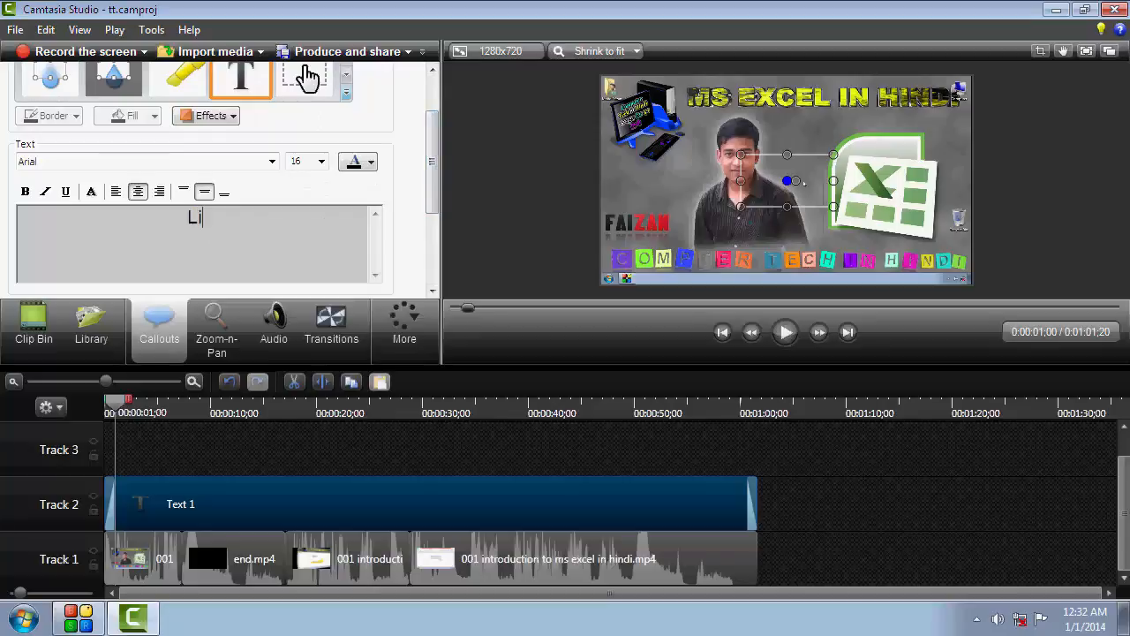
text(ke and Sub)
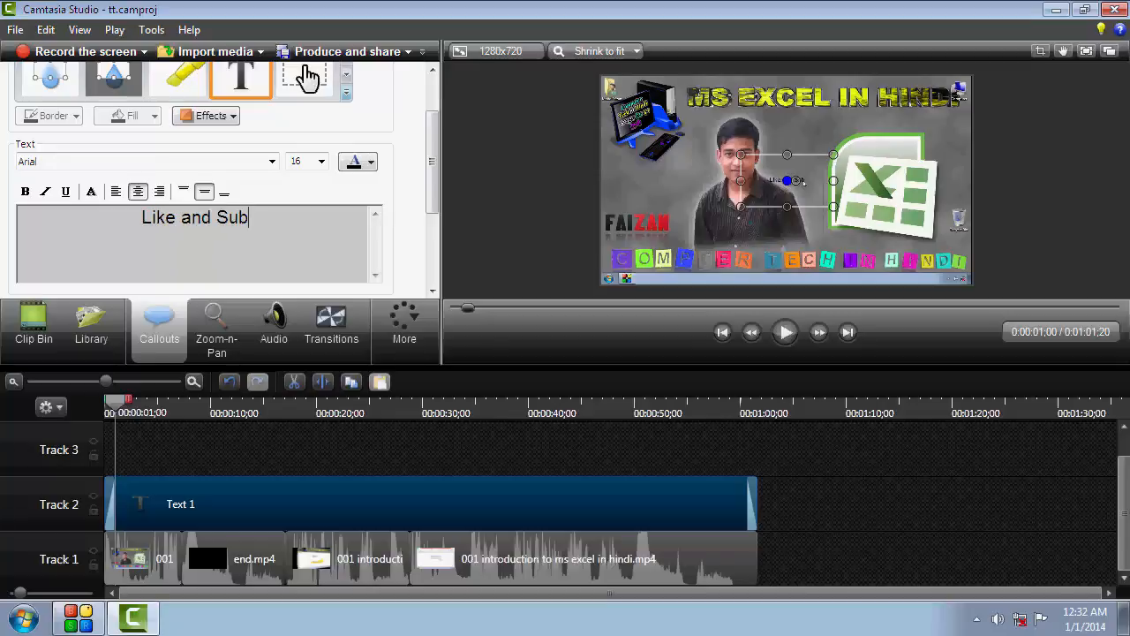
text(scribe my c)
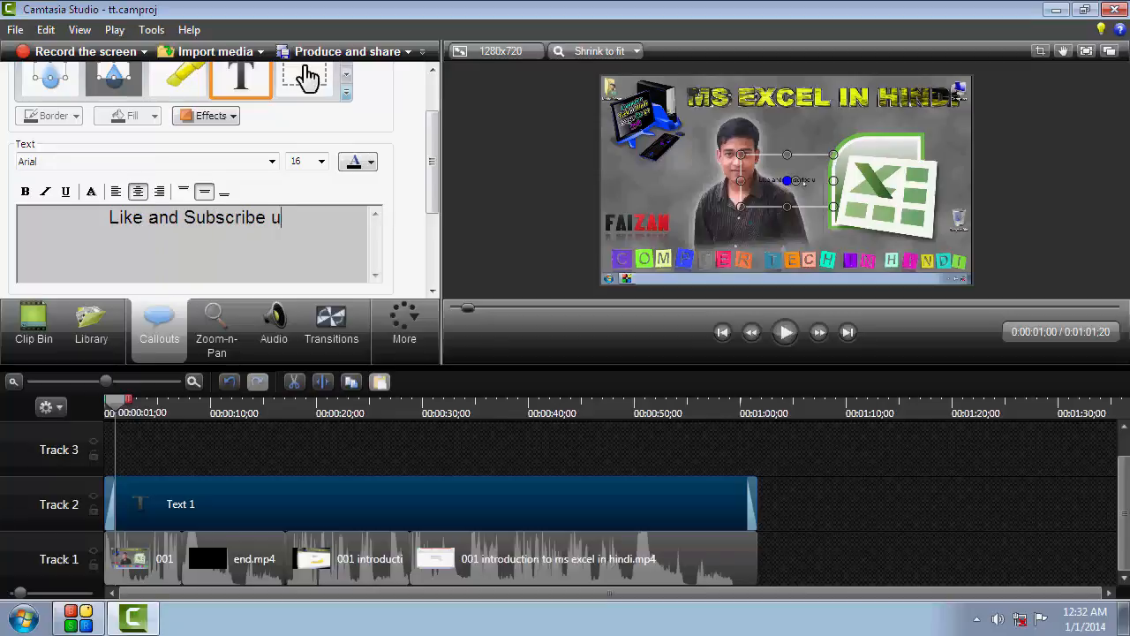
text(hannel)
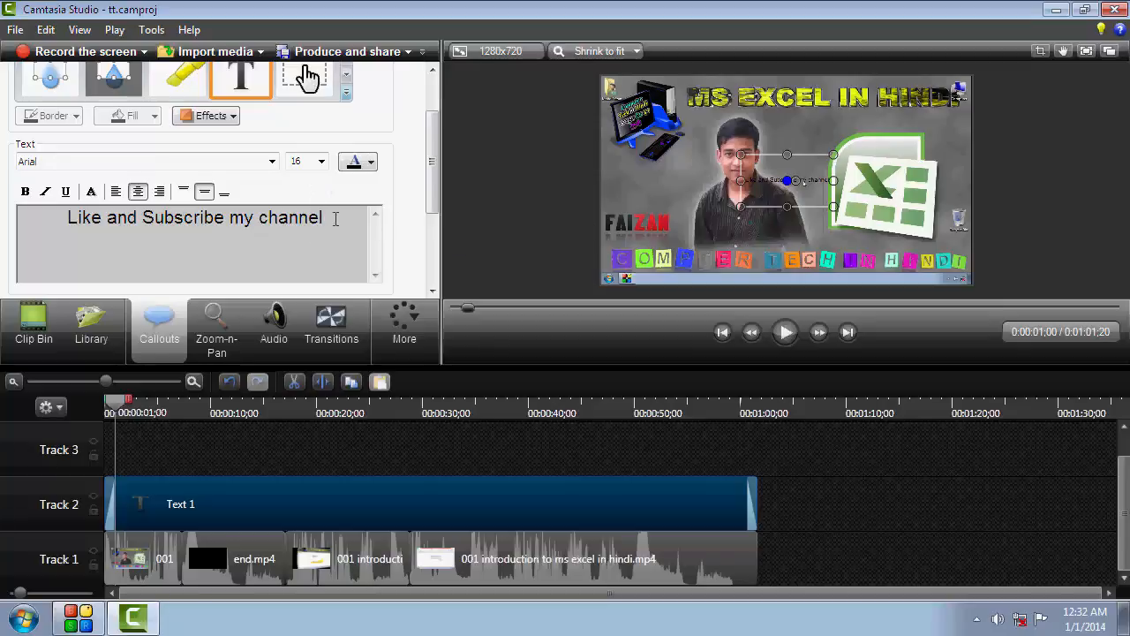
- Set the font size of the whole callout text to 72
drag(335, 219, 67, 219)
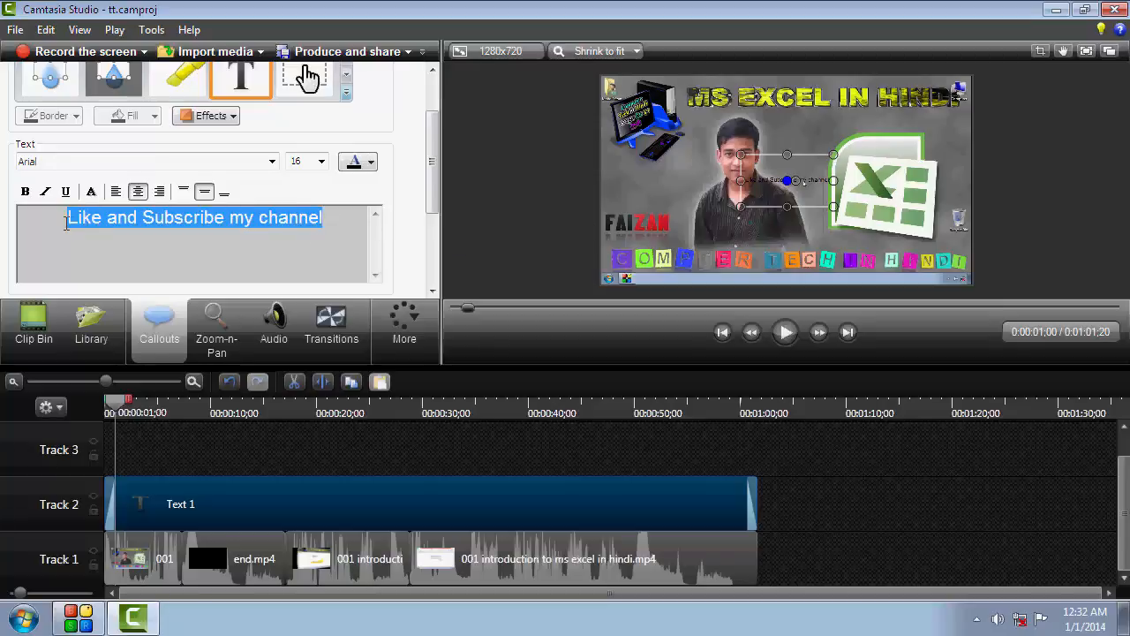
click(323, 163)
click(313, 350)
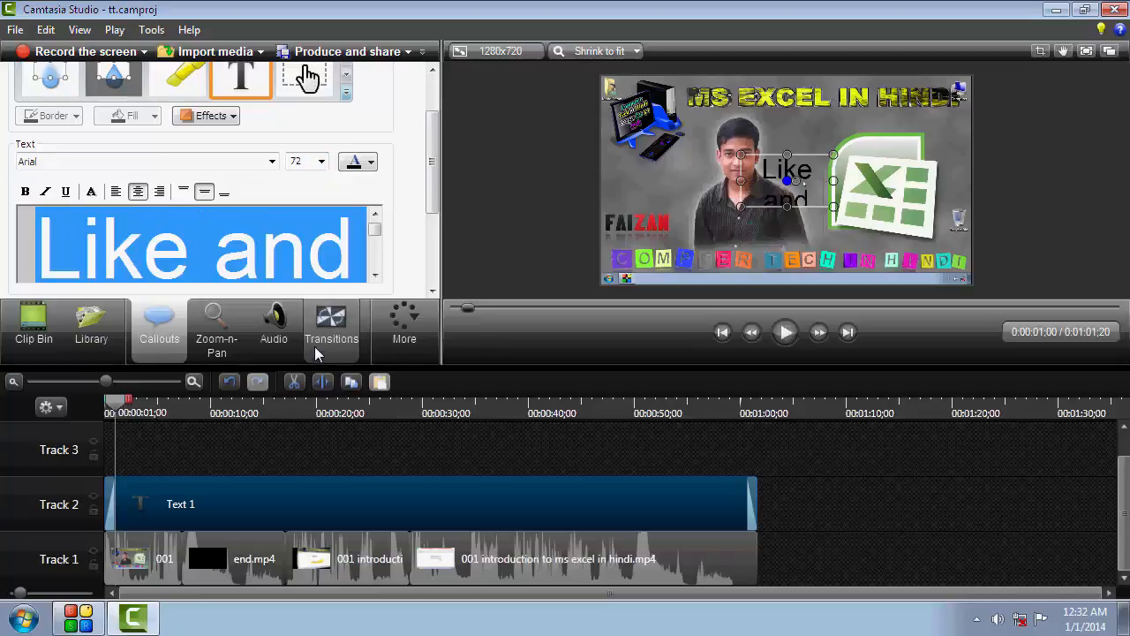
- Widen the callout box to nearly the full picture width, make it tall enough for two lines, and place it along the picture's lower edge
drag(740, 181, 600, 181)
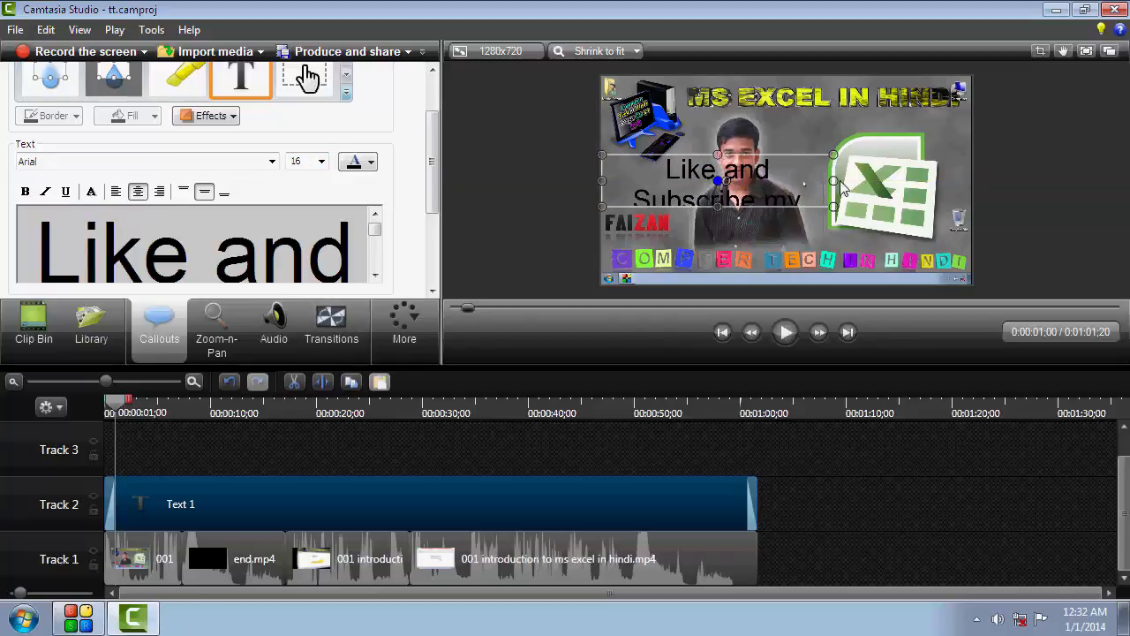
drag(836, 182, 966, 173)
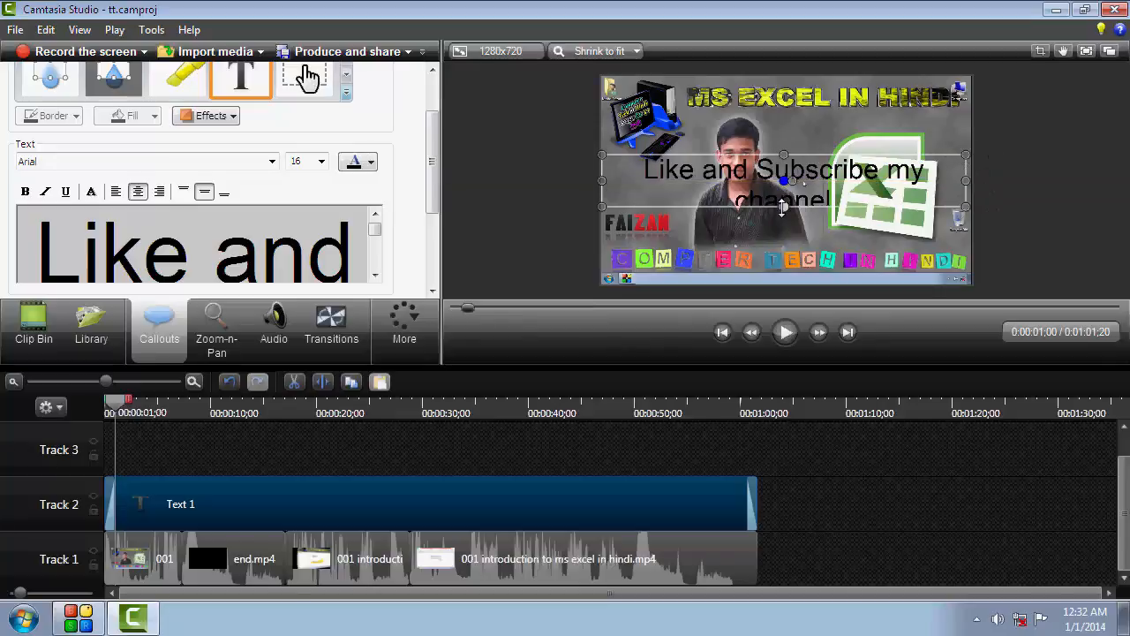
drag(781, 208, 782, 226)
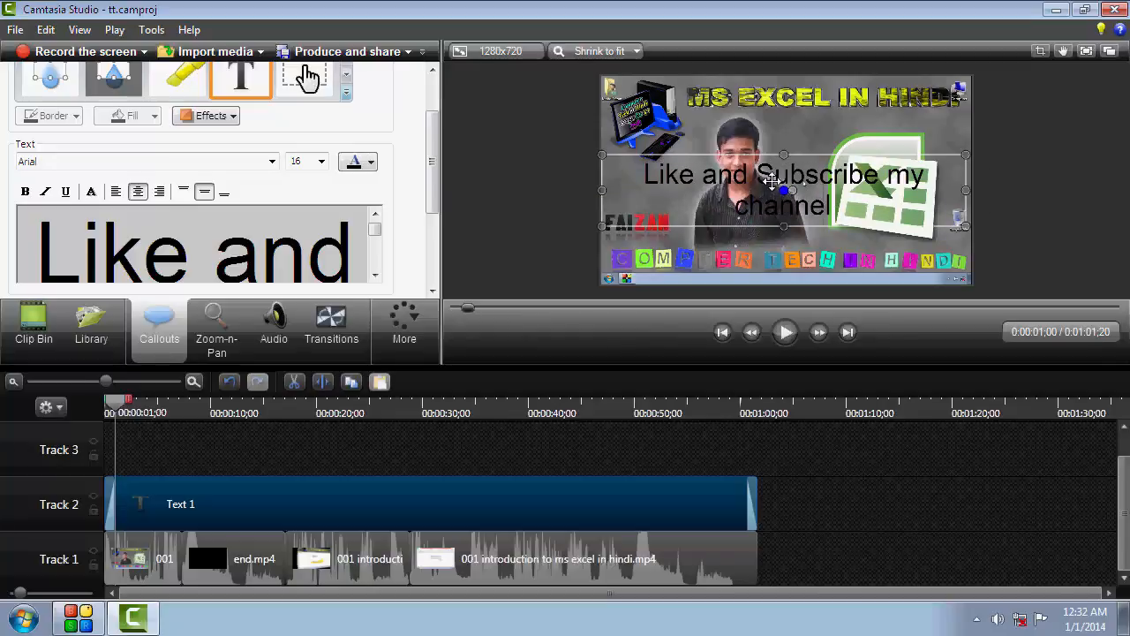
drag(773, 181, 776, 234)
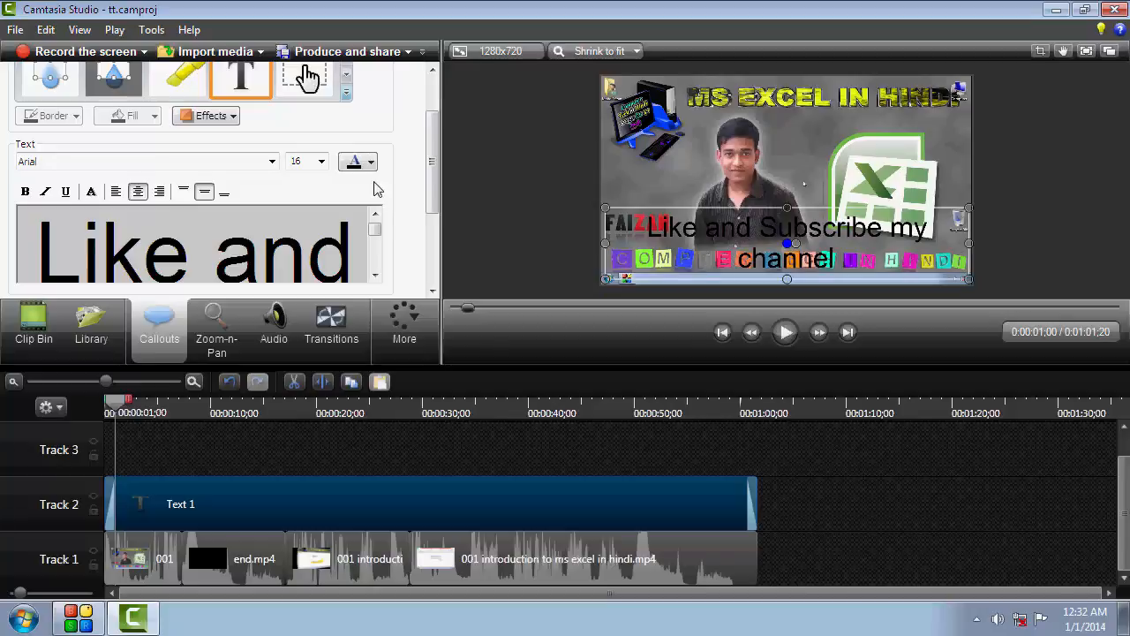
- Try yellow on the whole callout text, then colour it primary red and change its font to Arial Black
click(303, 255)
key(ctrl+a)
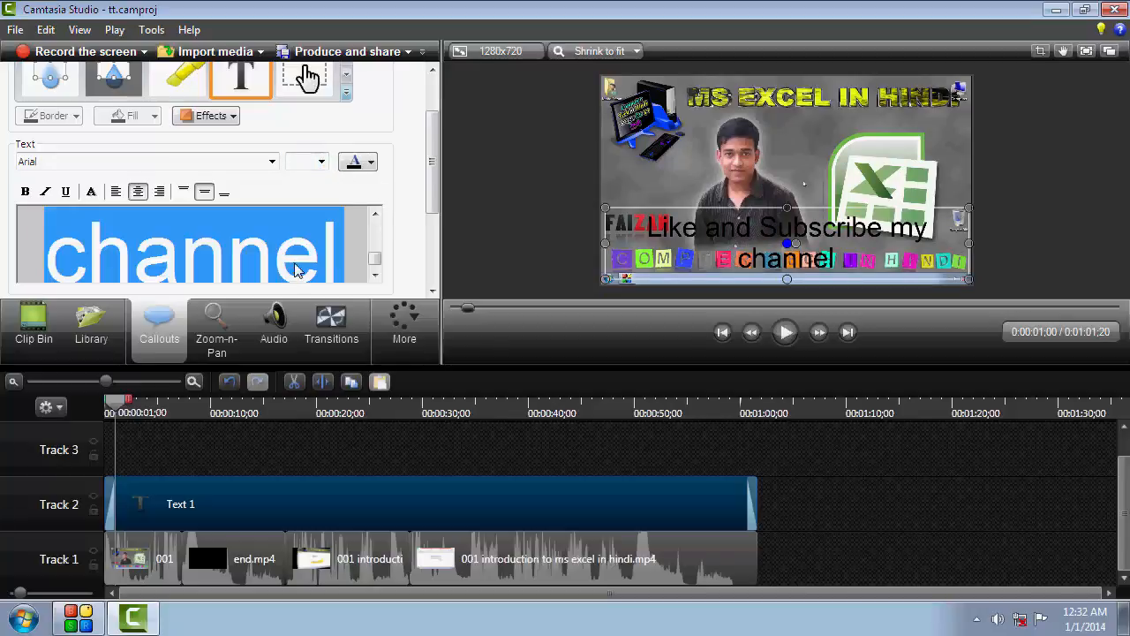
click(371, 163)
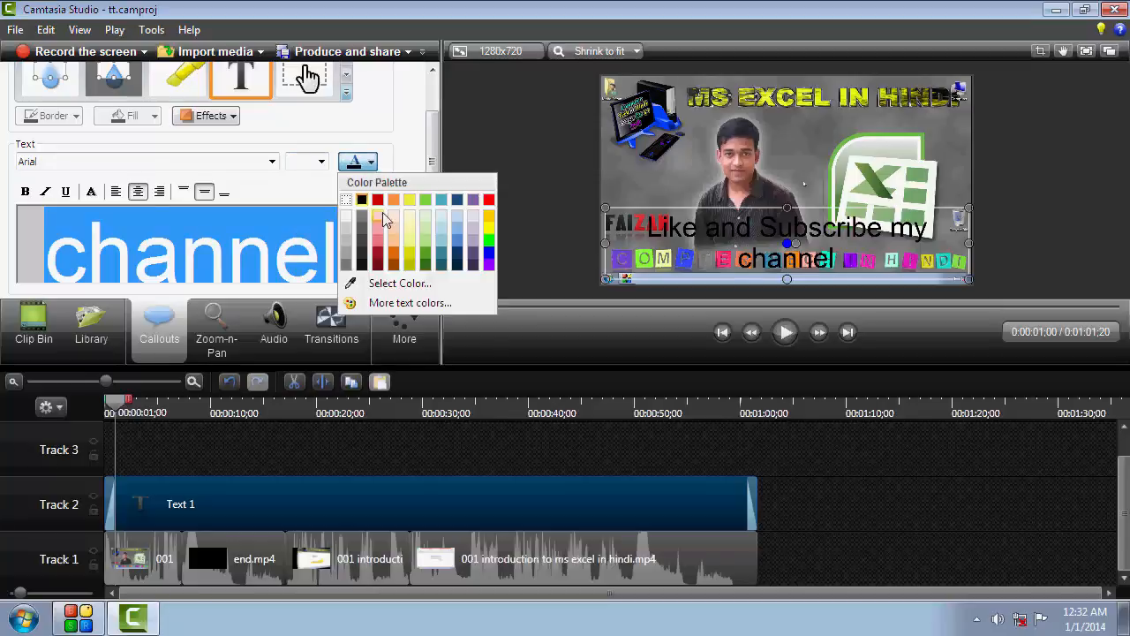
click(490, 223)
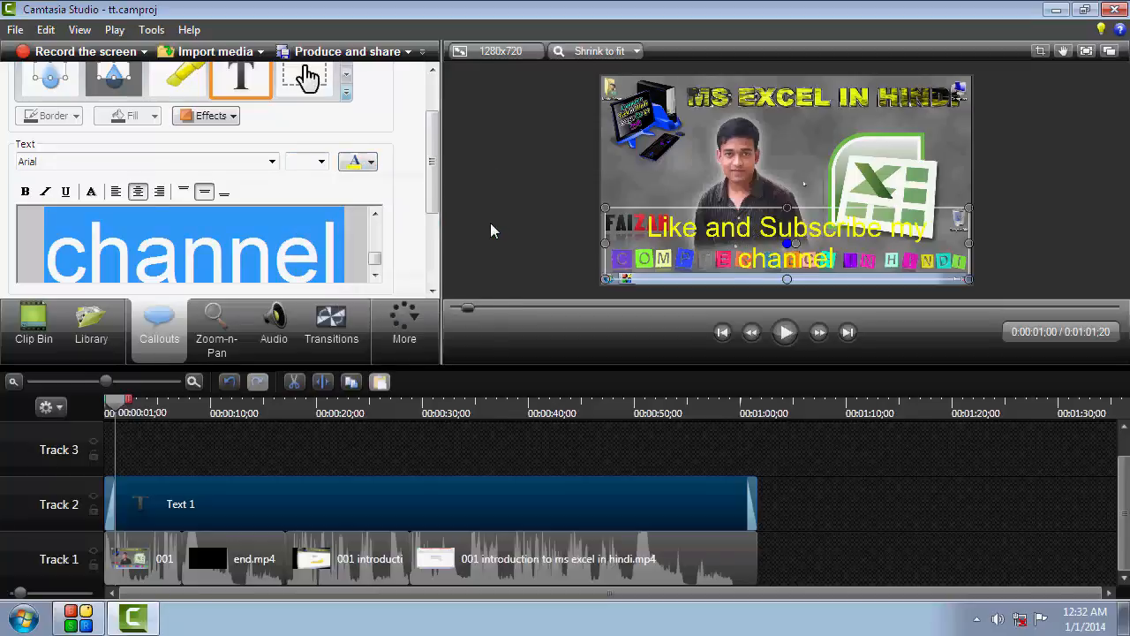
click(371, 163)
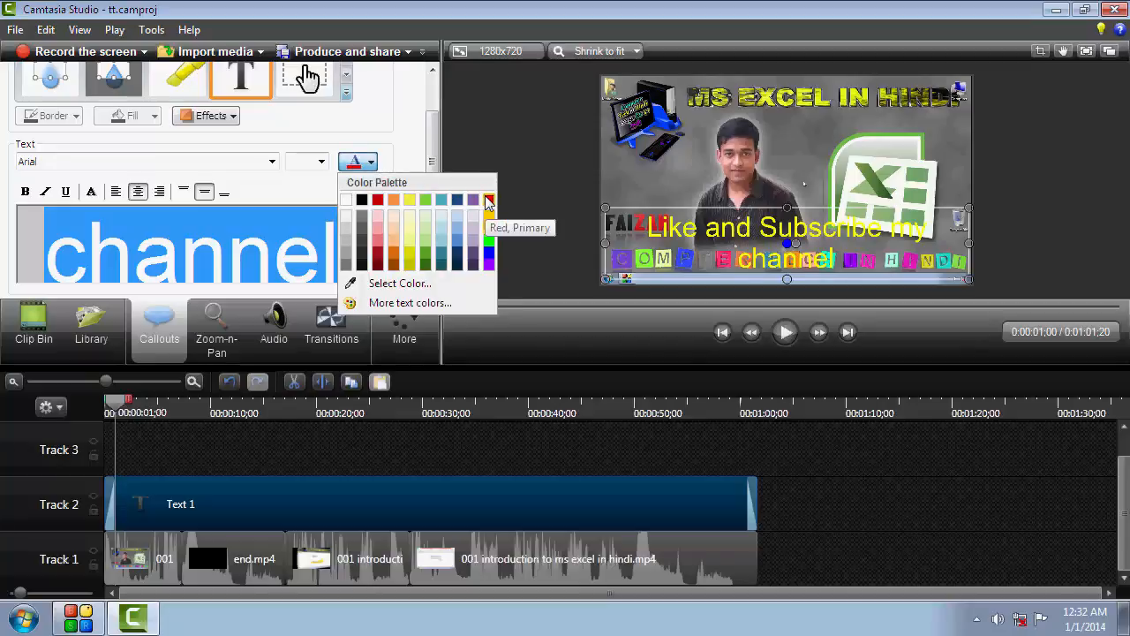
click(488, 202)
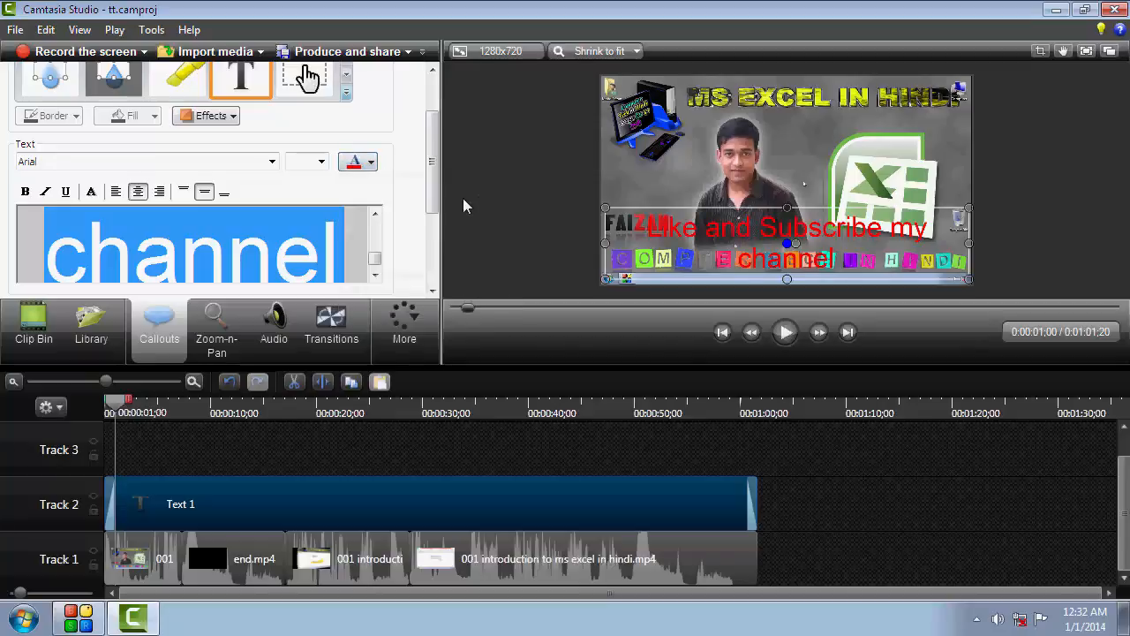
click(272, 164)
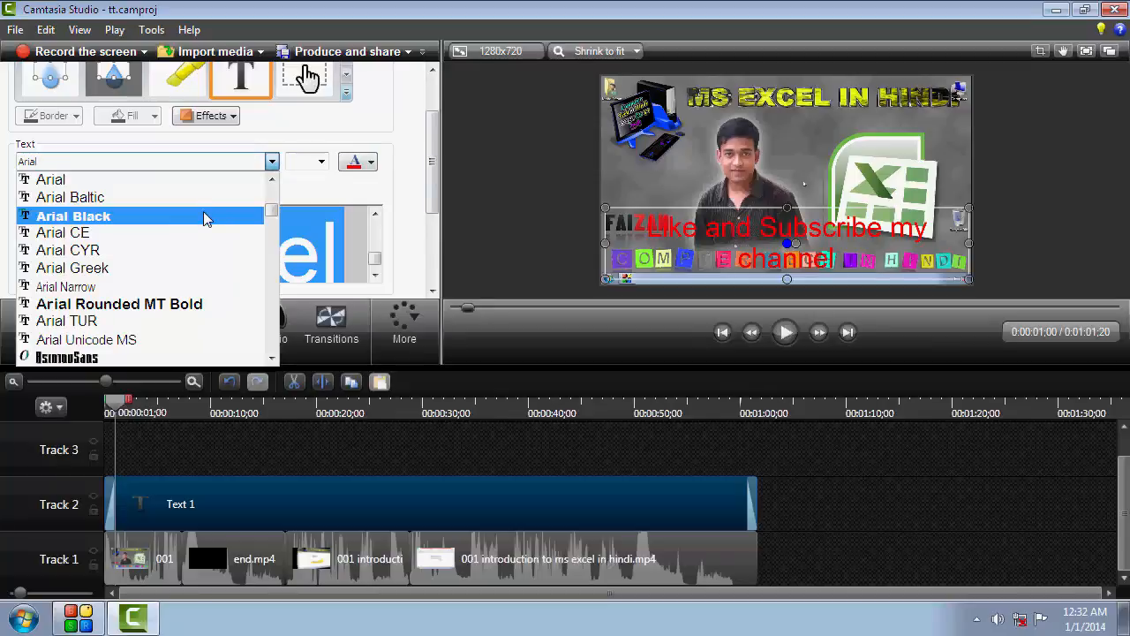
click(203, 219)
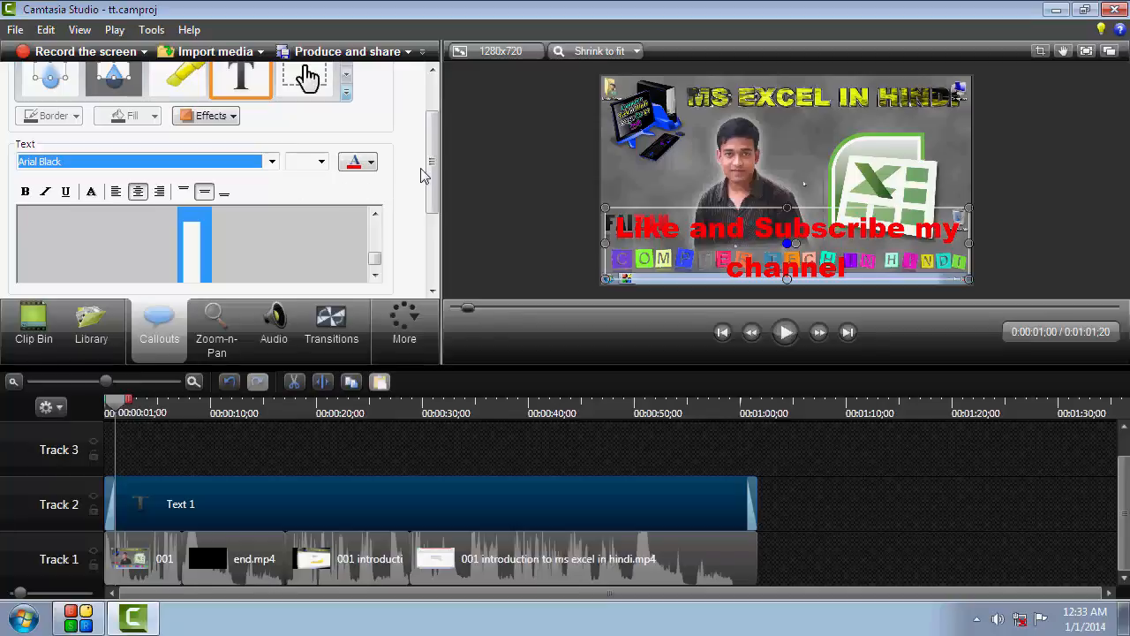
- Return the playhead to 0:00:00;00 to preview the text callout from the start
scroll(422, 175, down, 3)
scroll(422, 175, up, 2)
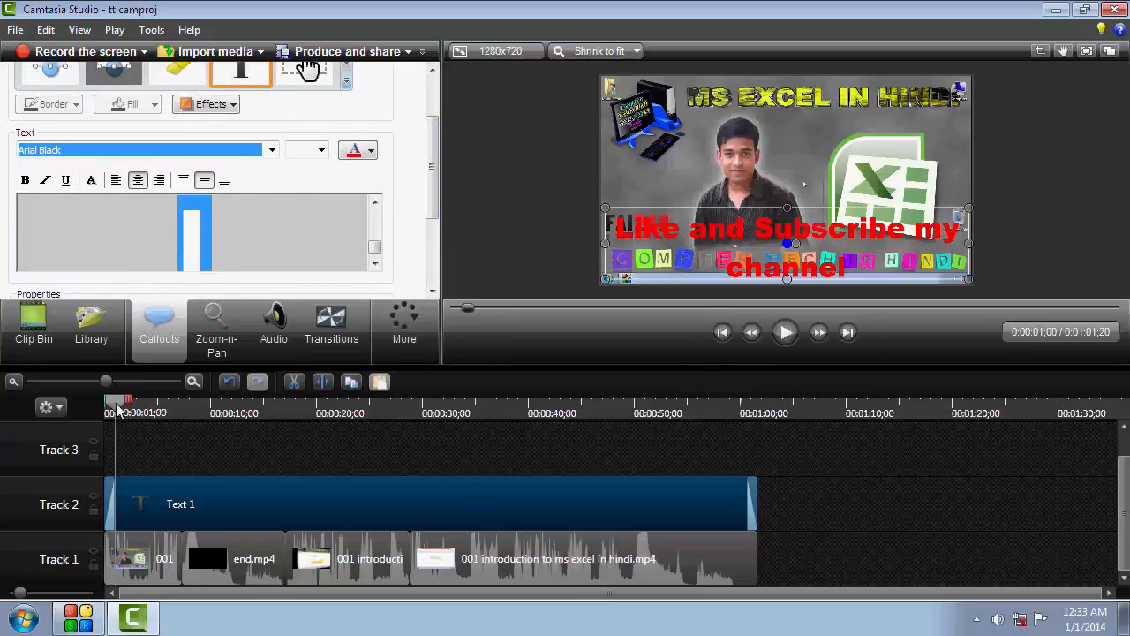
drag(115, 403, 95, 403)
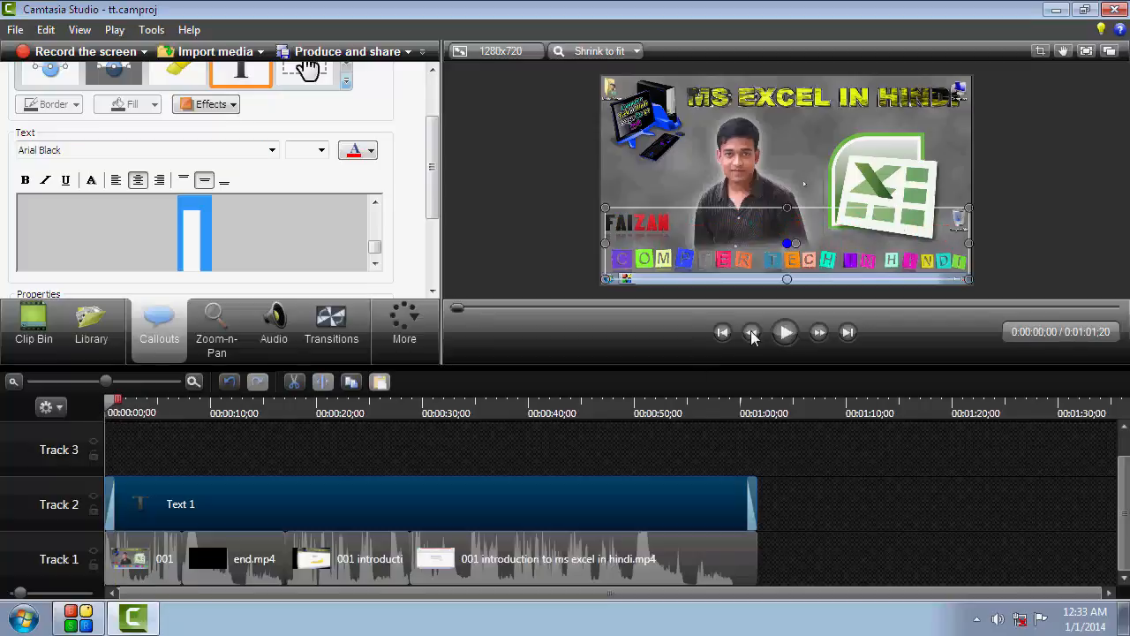
- Preview the text callout over the video and shorten its clip on Track 2 to about 12 seconds
click(785, 332)
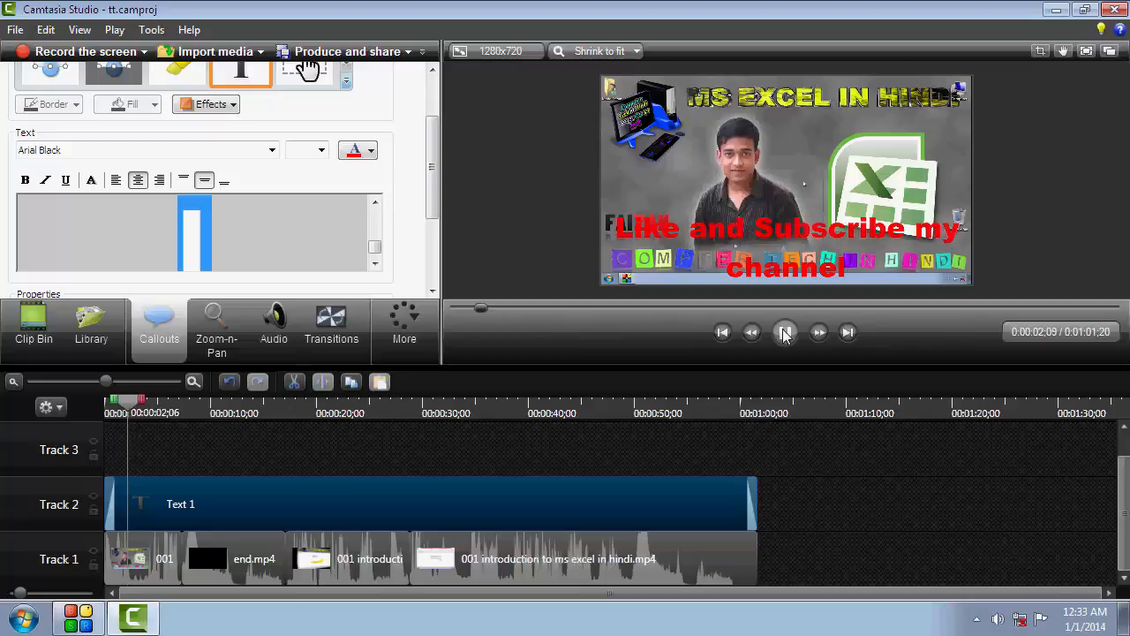
click(785, 331)
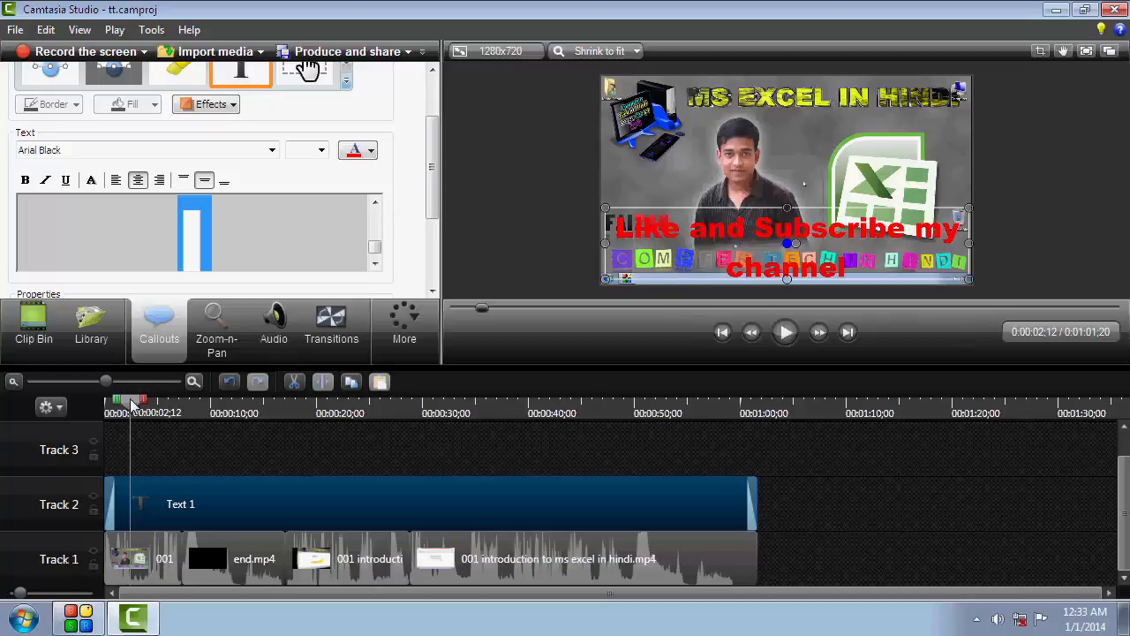
drag(132, 404, 335, 431)
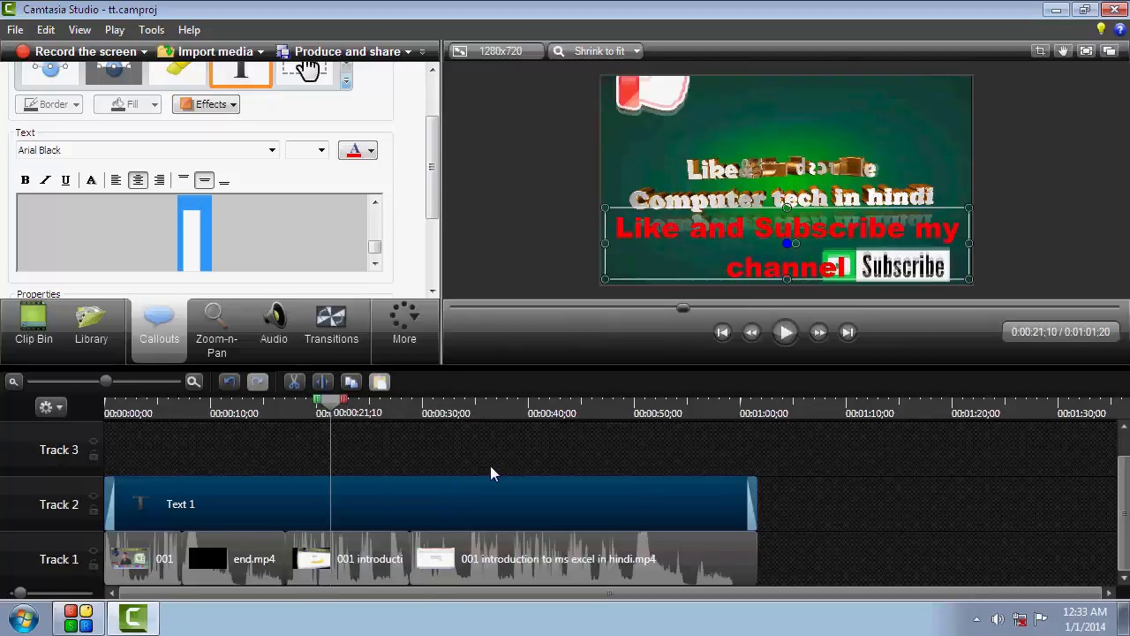
drag(757, 490, 409, 498)
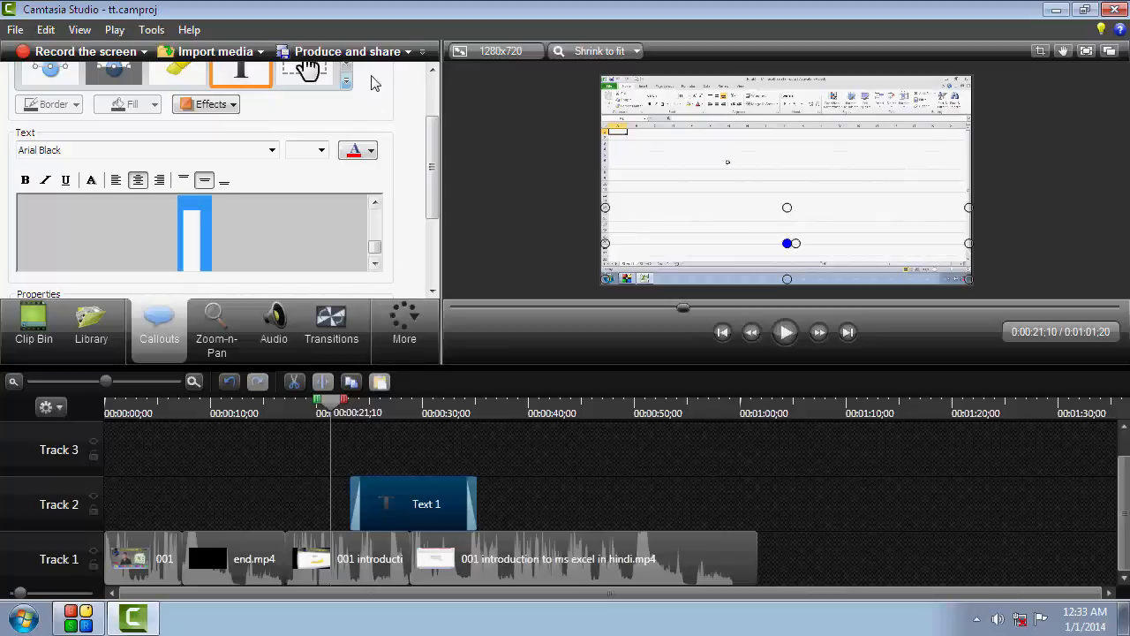
- Delete the Text 1 callout from Track 2
click(408, 52)
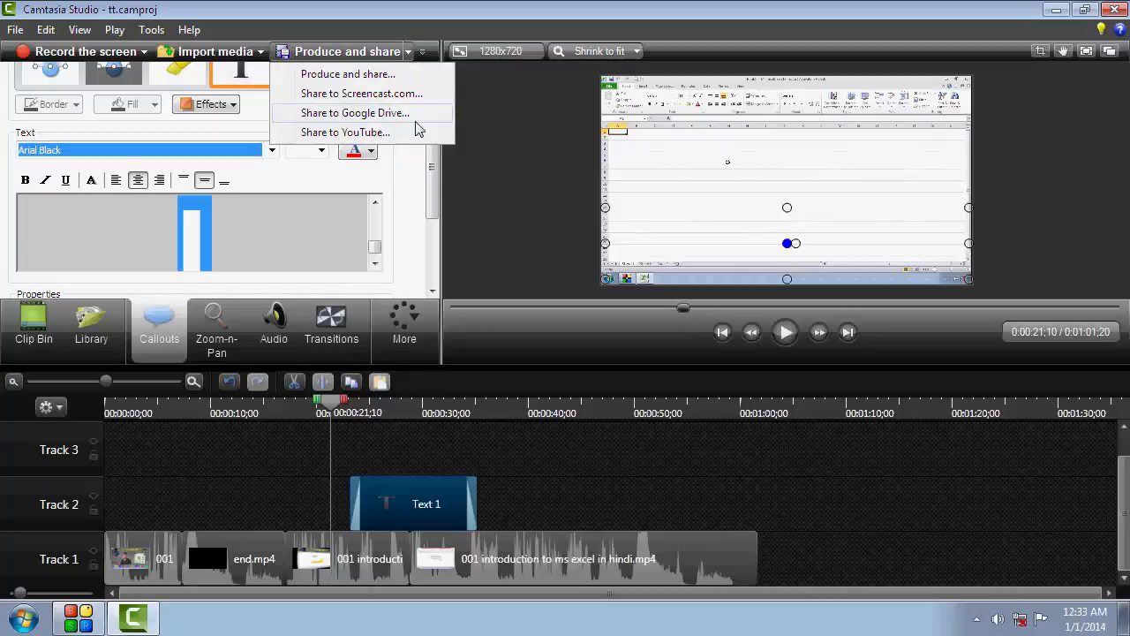
click(414, 165)
mouse_move(431, 169)
mouse_down()
mouse_move(431, 117)
mouse_move(434, 157)
mouse_up()
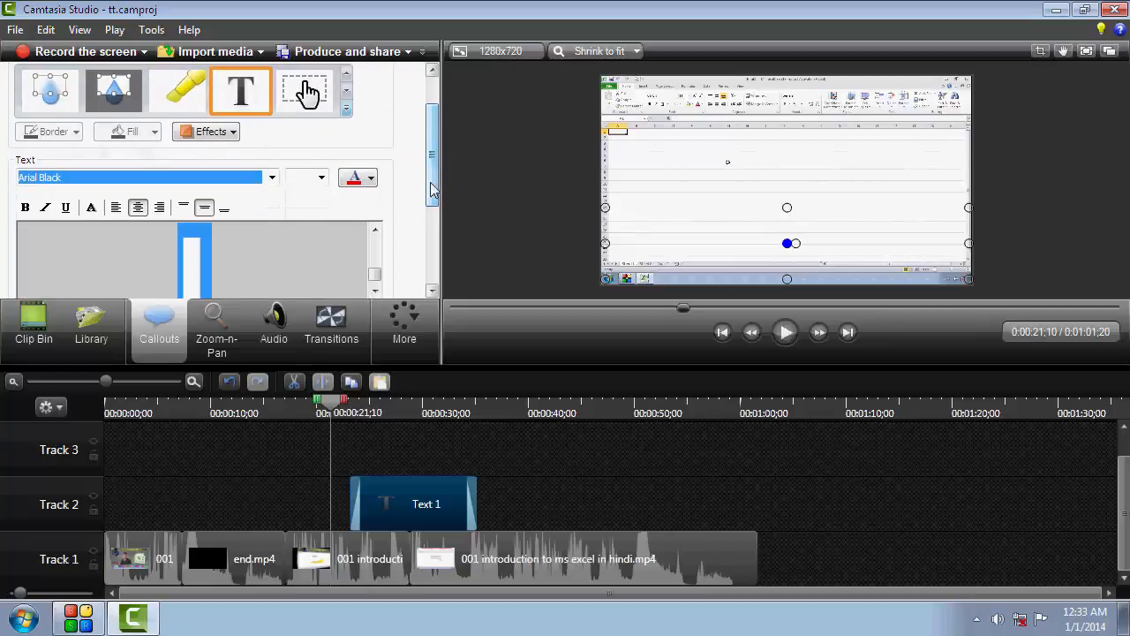
scroll(409, 214, down, 1)
scroll(422, 195, down, 4)
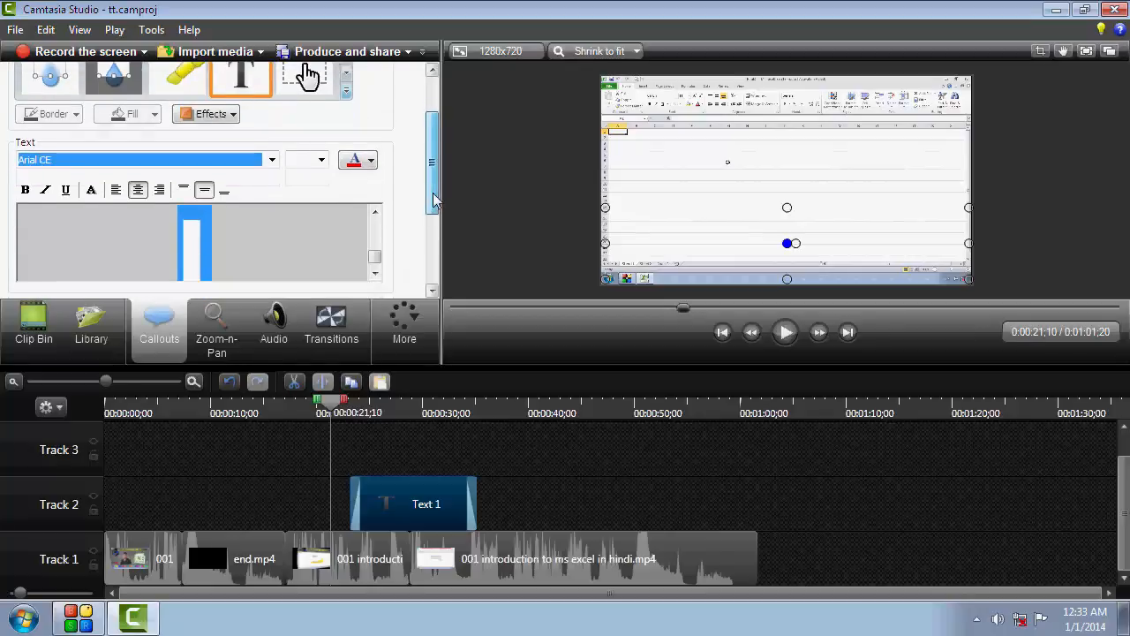
scroll(418, 203, up, 3)
scroll(419, 203, up, 1)
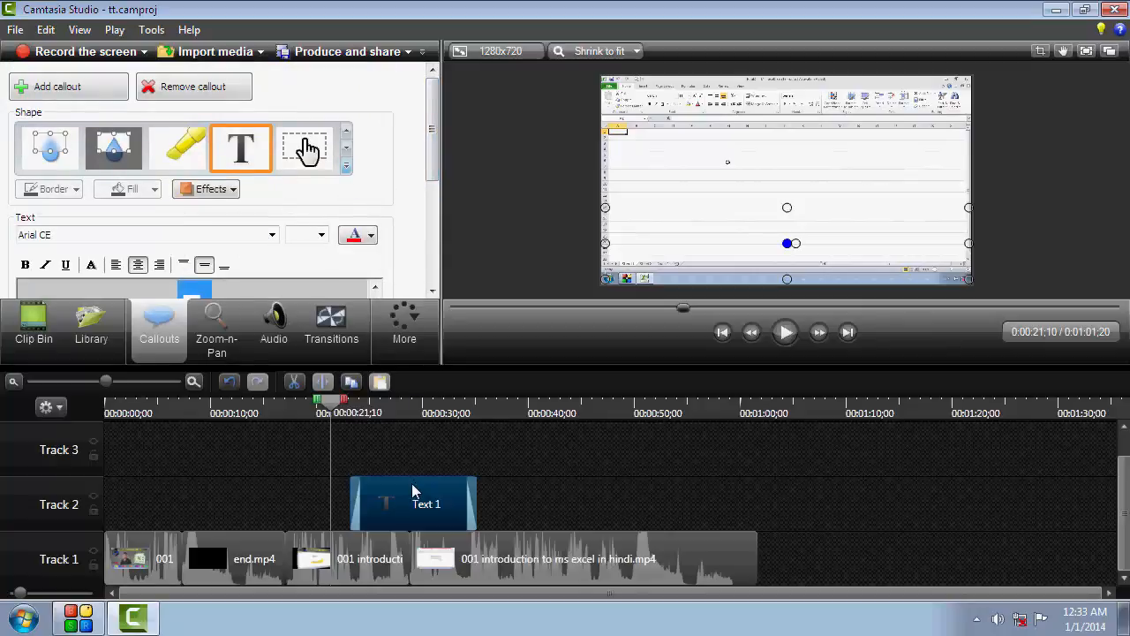
key(Delete)
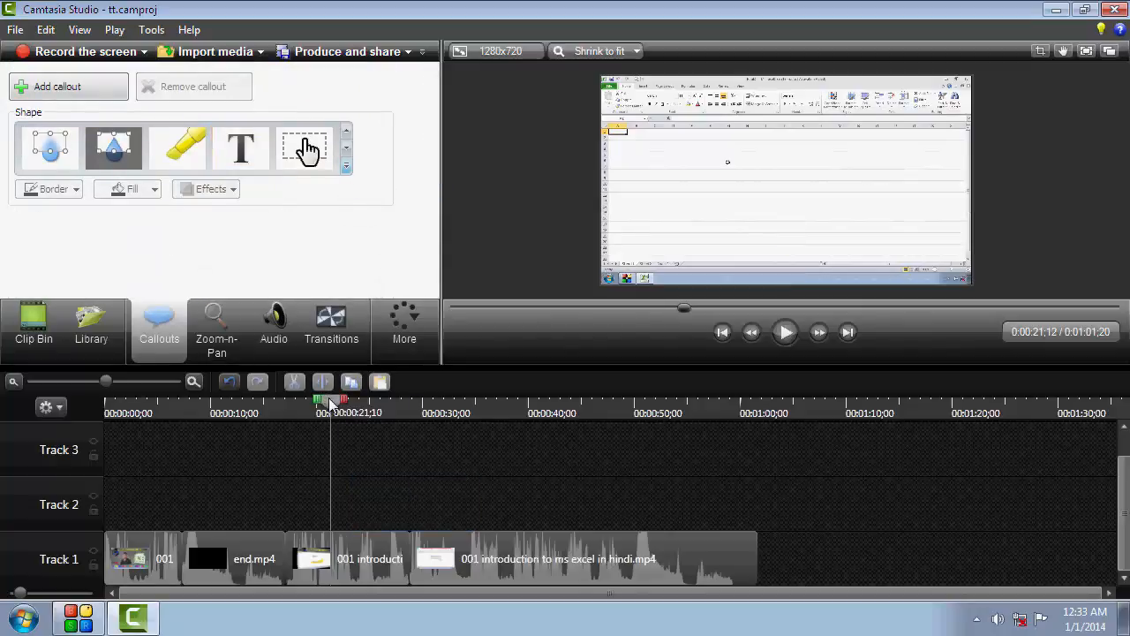
- Add a keystroke callout with grey raised keycaps at 0:00:21;18
drag(326, 400, 583, 431)
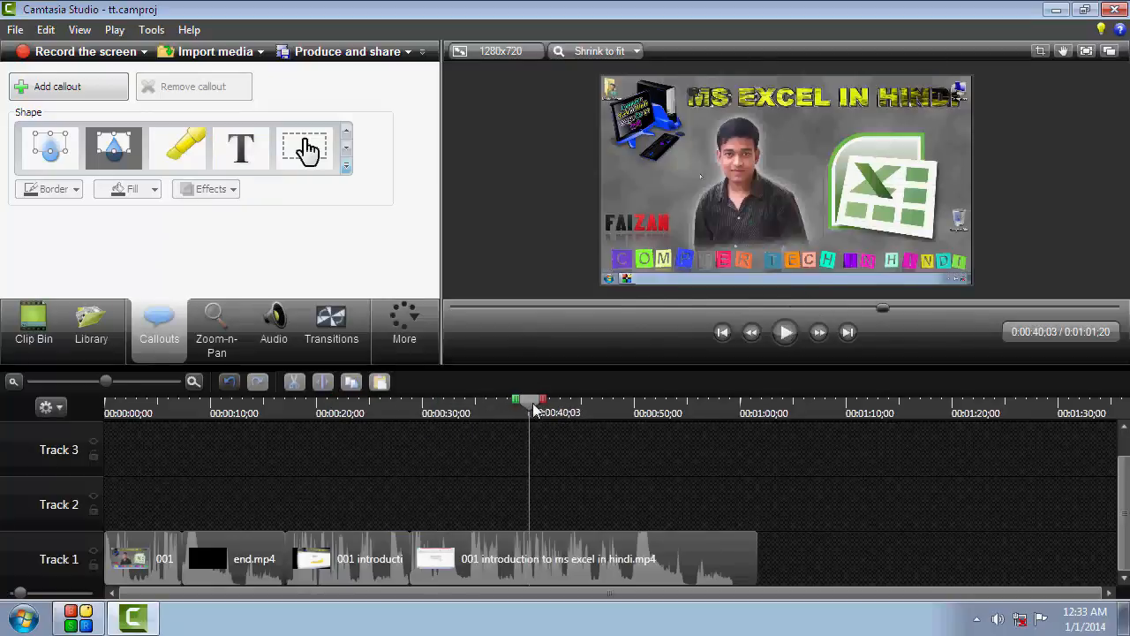
drag(534, 409, 334, 409)
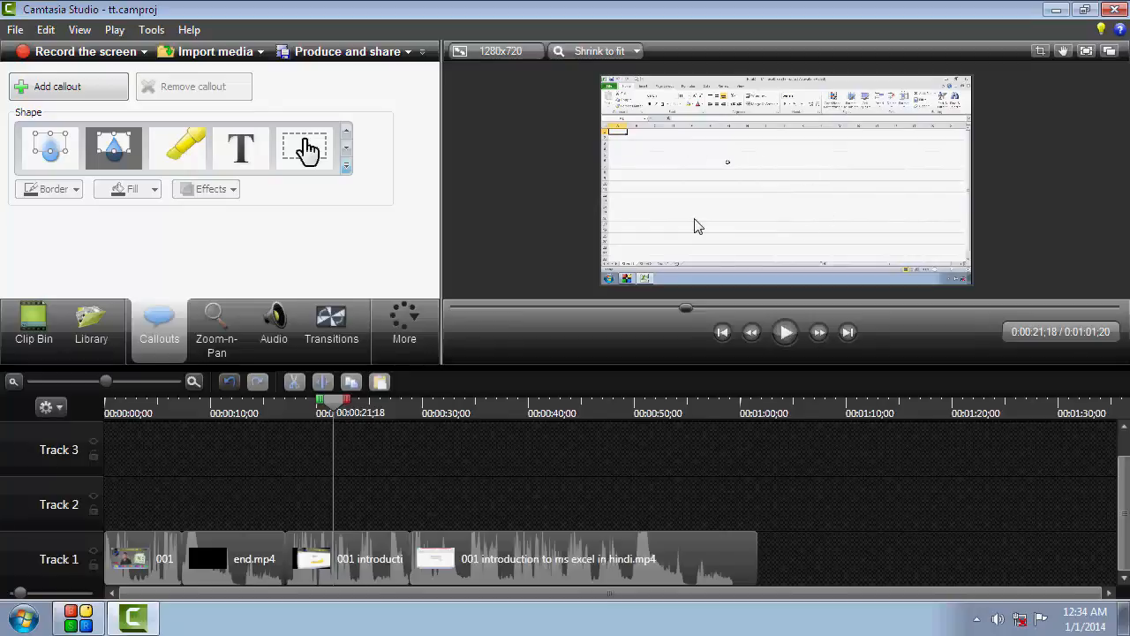
click(348, 172)
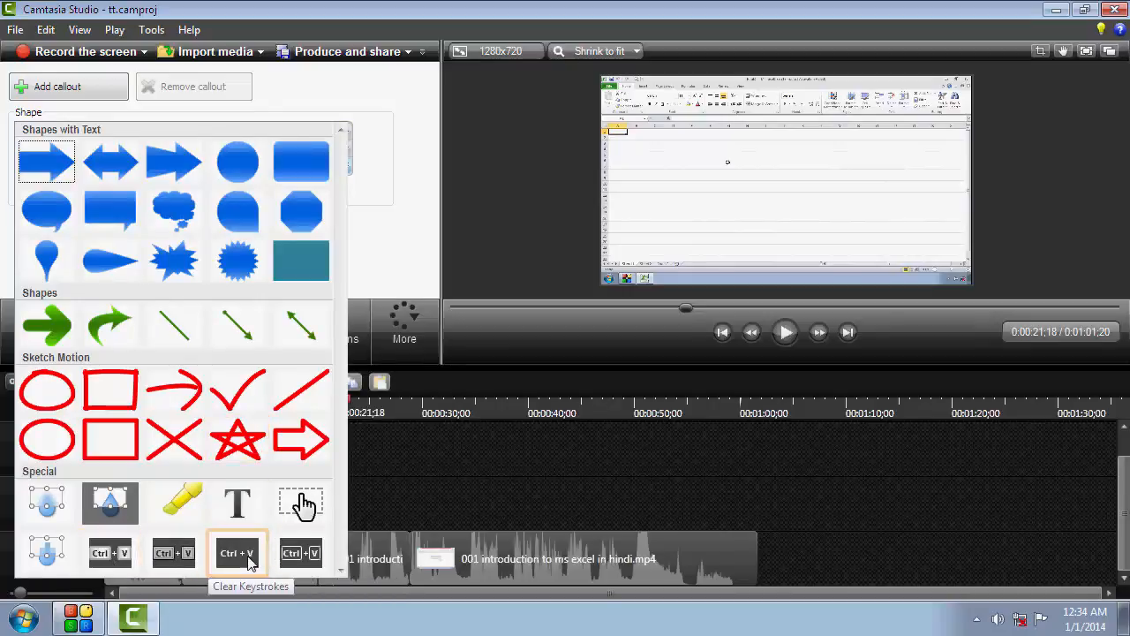
click(125, 556)
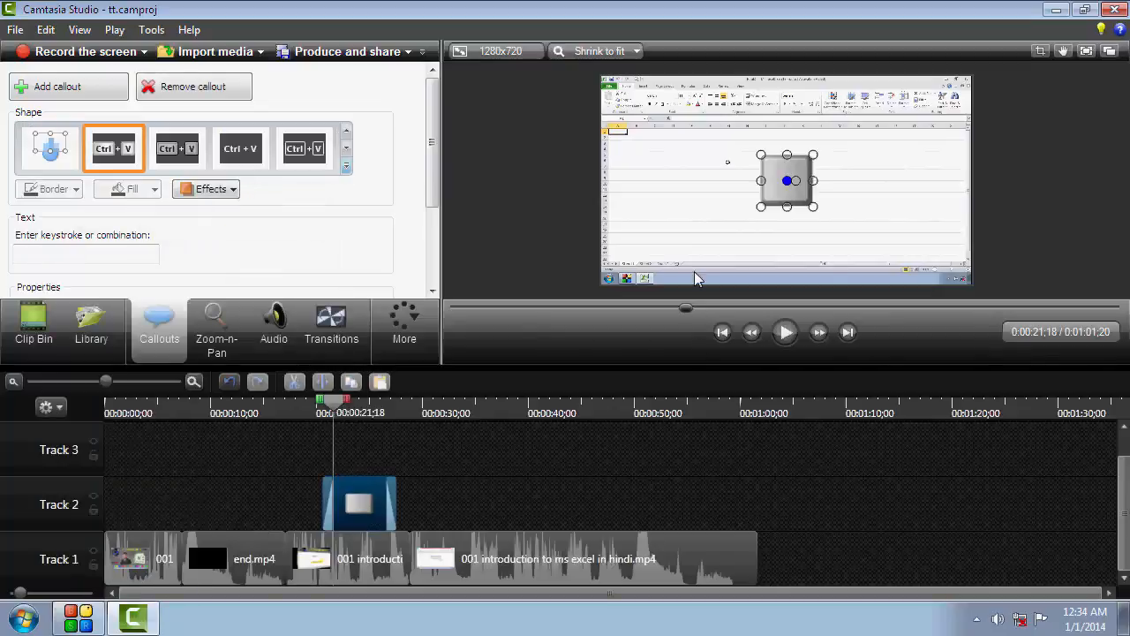
- Try the combinations Ctrl+A, Shift+A and Ctrl+Shift+A in the keystroke callout
click(62, 253)
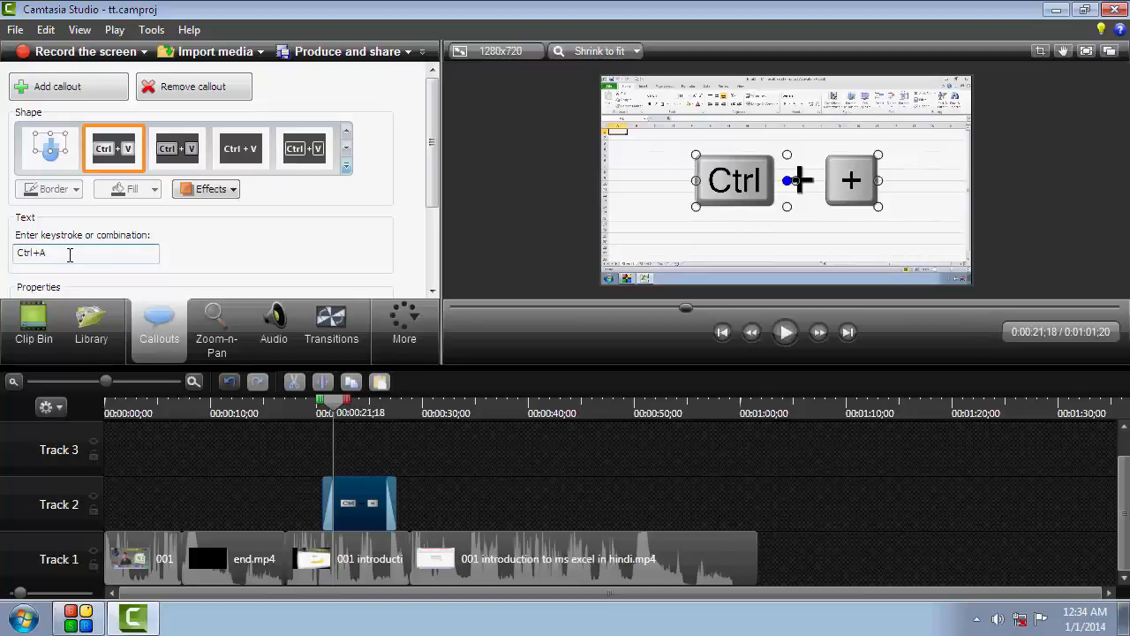
key(shift)
key(shift+a)
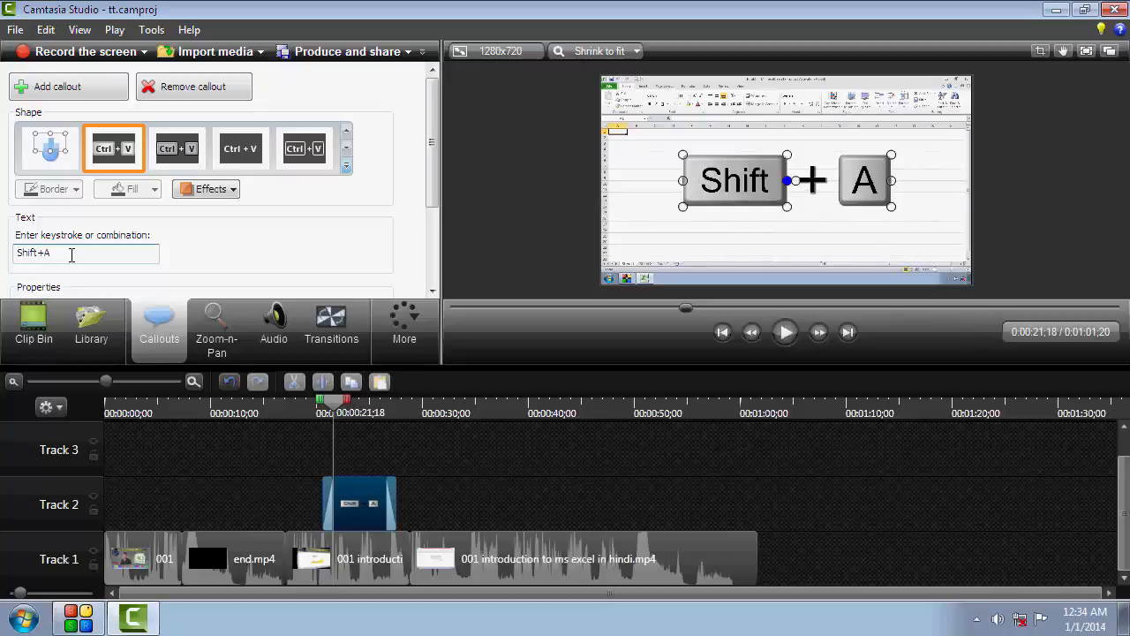
key(ctrl+shift+a)
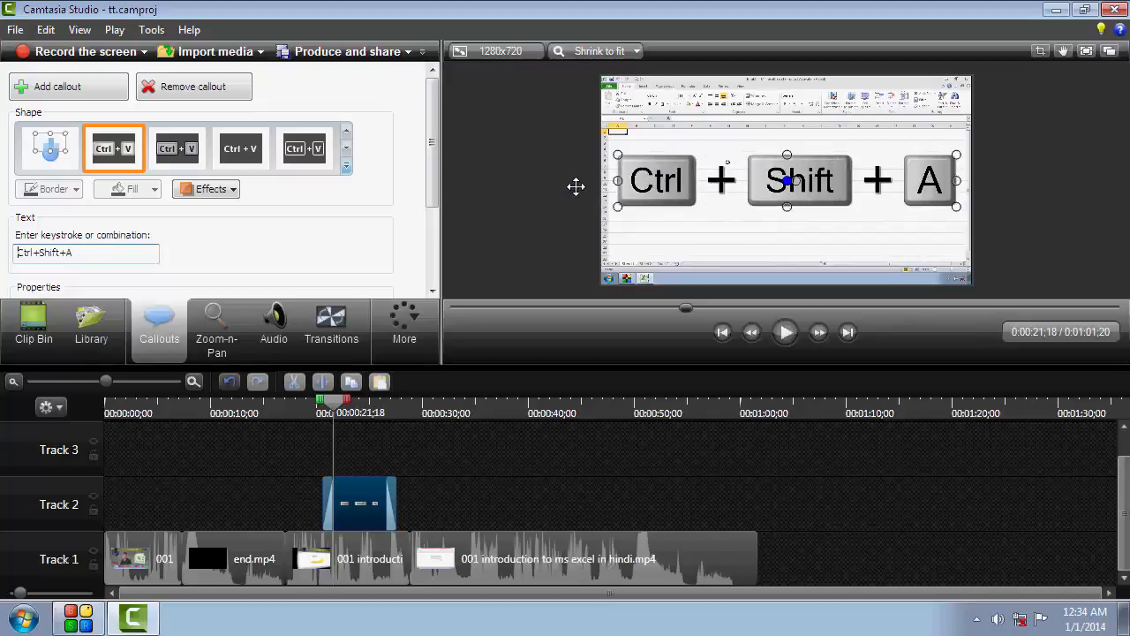
- Replace the callout's keystroke combination with Ctrl+F12
double_click(83, 253)
key(BackSpace)
key(BackSpace)
key(BackSpace)
key(BackSpace)
key(BackSpace)
key(BackSpace)
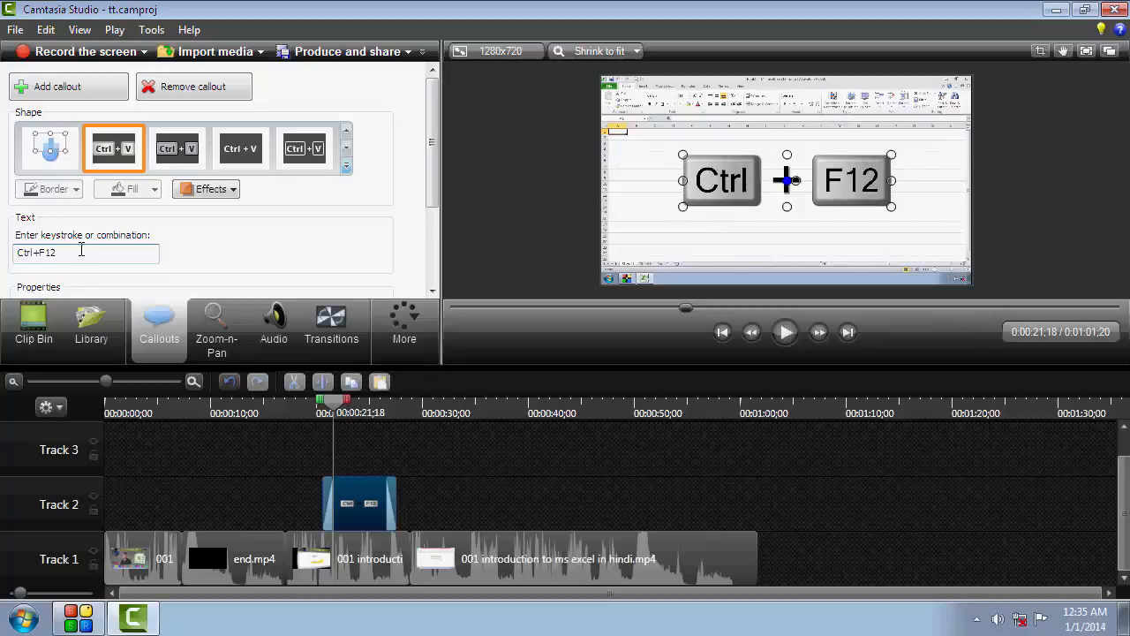
- Enlarge the keystroke callout, place it slightly below the middle of the video and start its clip about one second earlier
drag(729, 182, 727, 221)
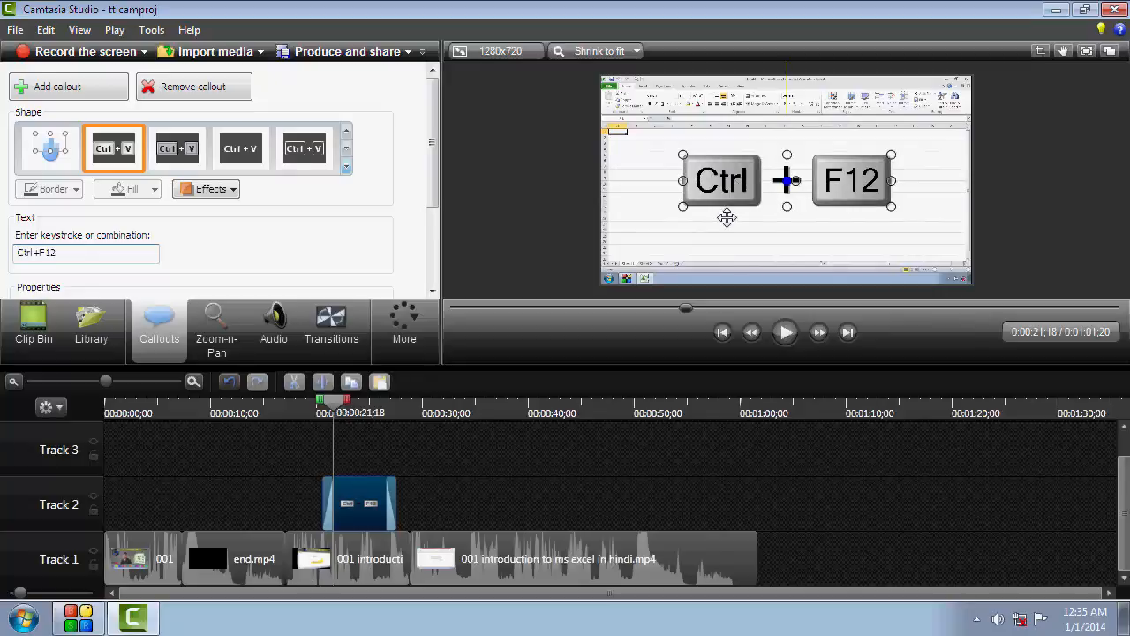
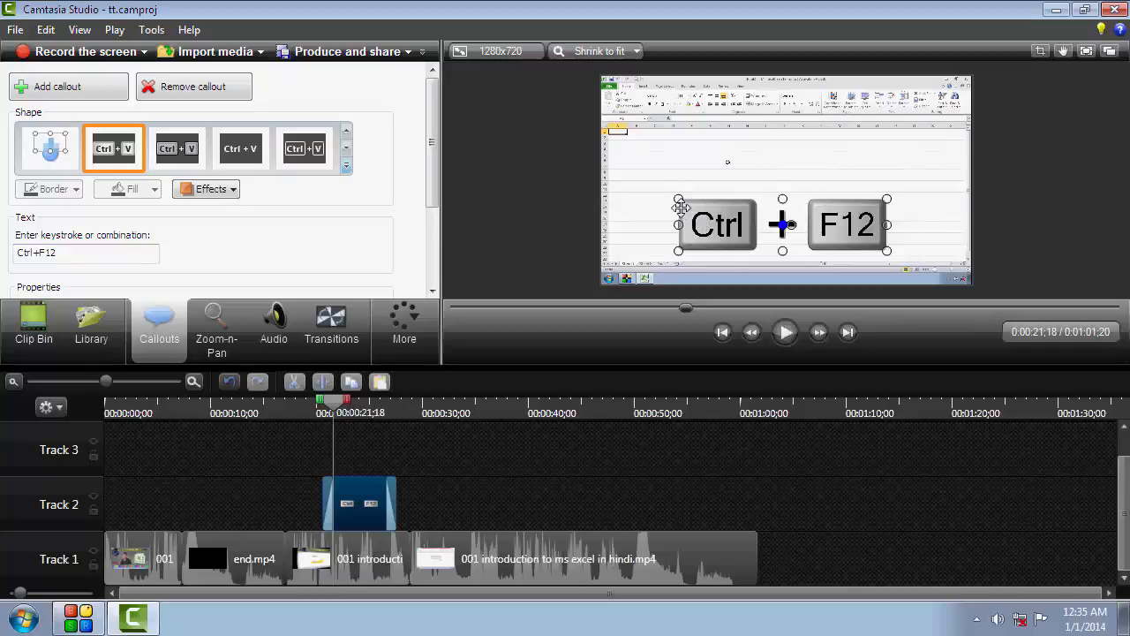
drag(678, 199, 631, 187)
drag(689, 210, 717, 216)
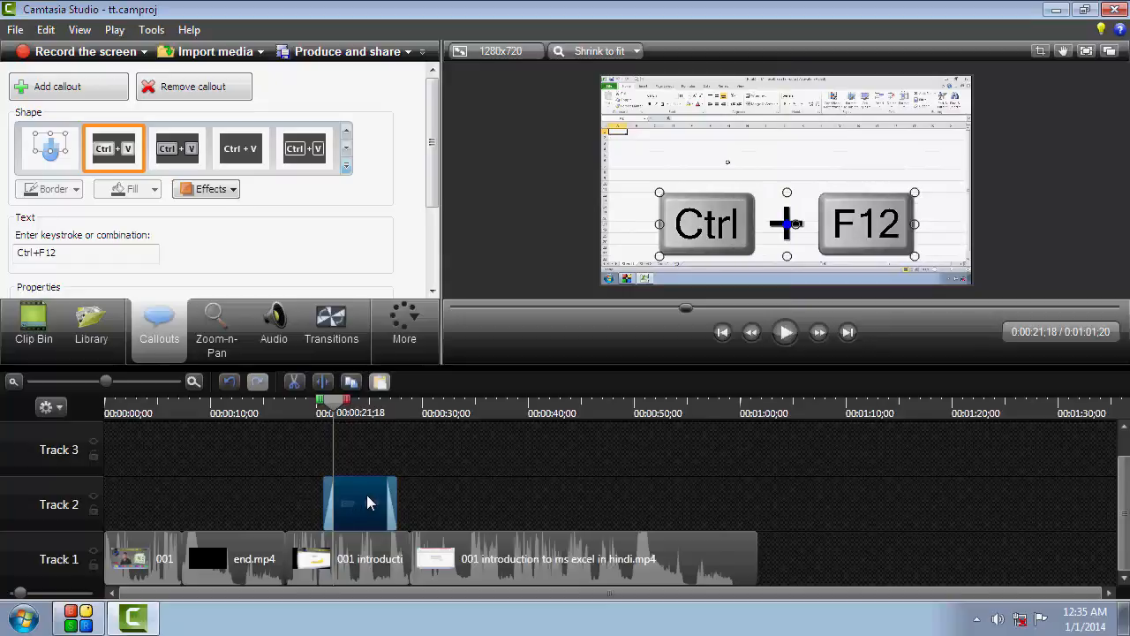
drag(362, 494, 350, 494)
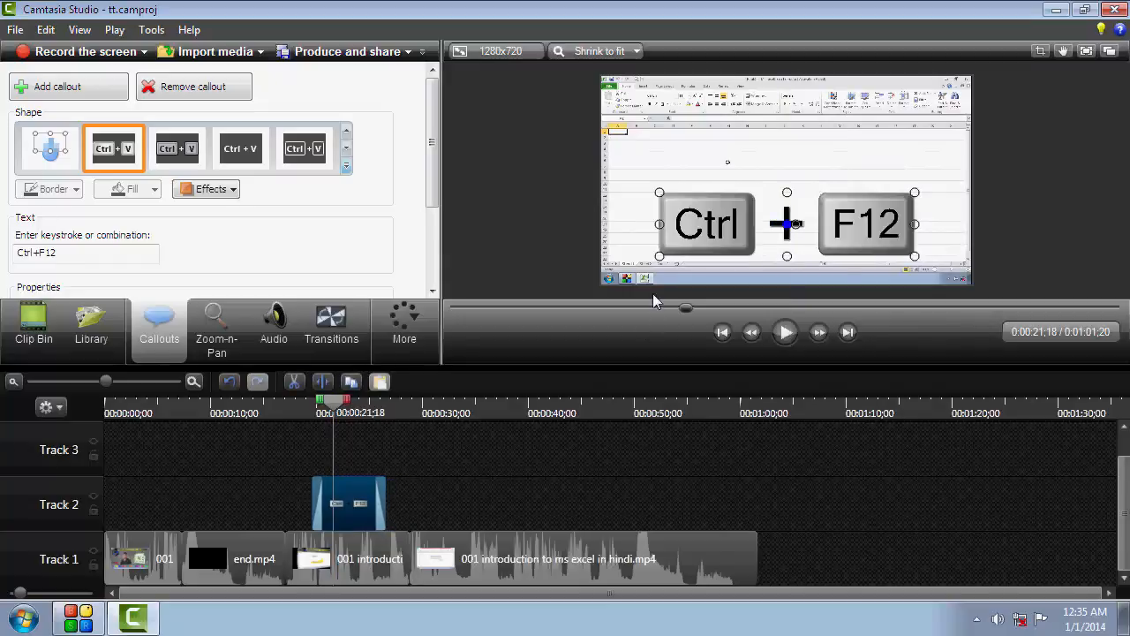
drag(693, 235, 689, 216)
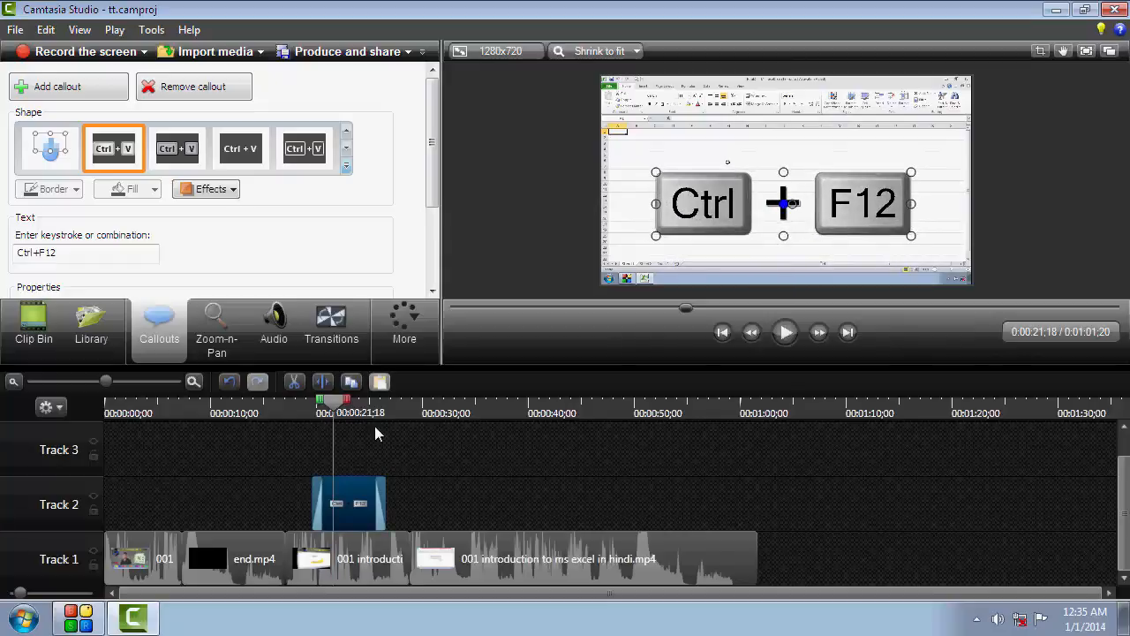
- Scale the third clip on Track 1 down toward the lower-right corner of the video frame at 0:00:24;11
drag(344, 406, 365, 423)
click(375, 419)
click(329, 552)
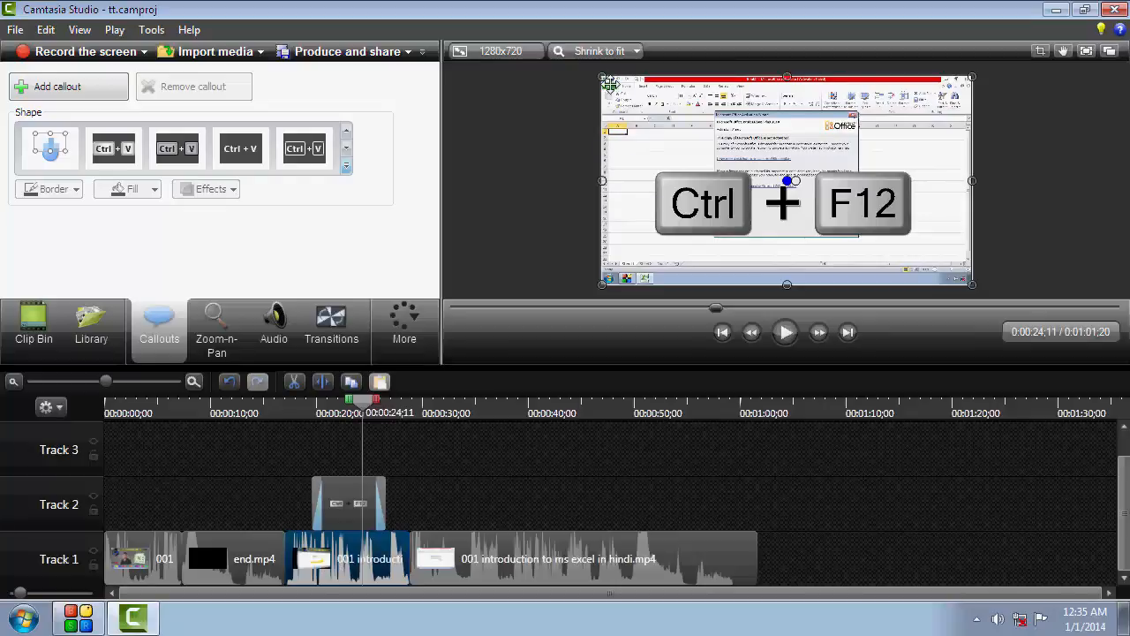
drag(603, 78, 680, 120)
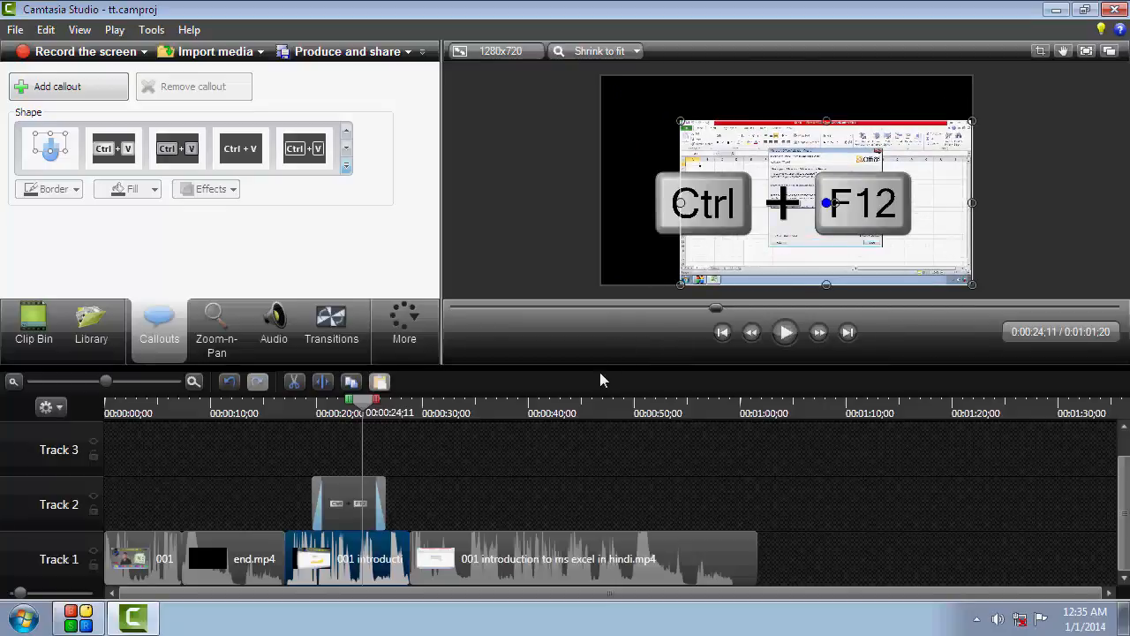
- Compare the shrunken clip with the following one and scale it back up to fill the video frame
drag(362, 410, 434, 417)
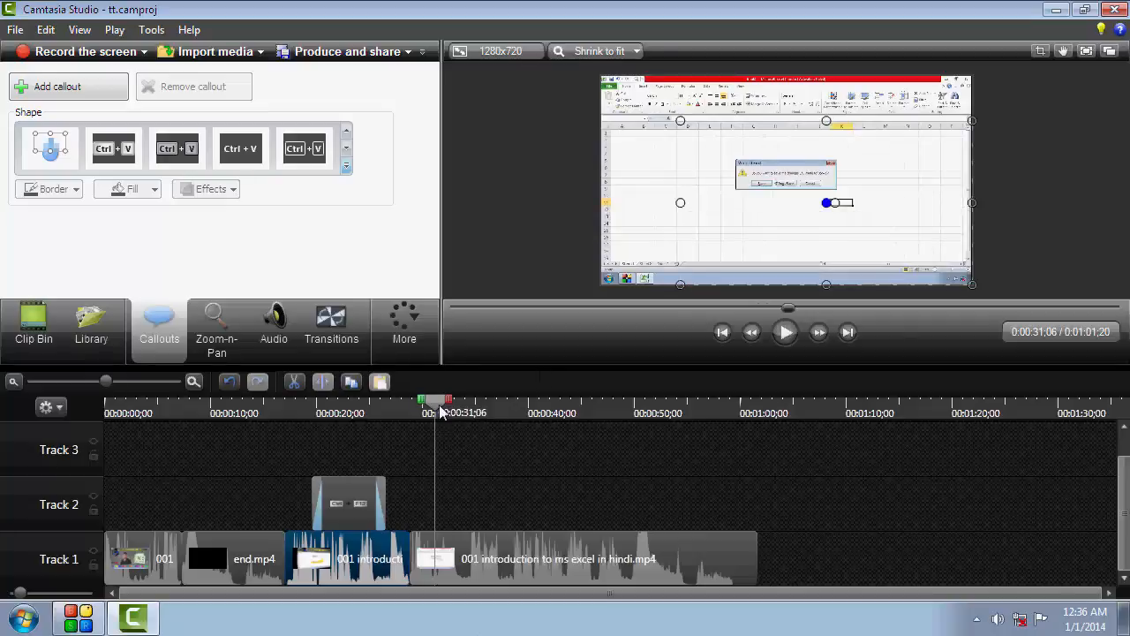
drag(441, 411, 363, 411)
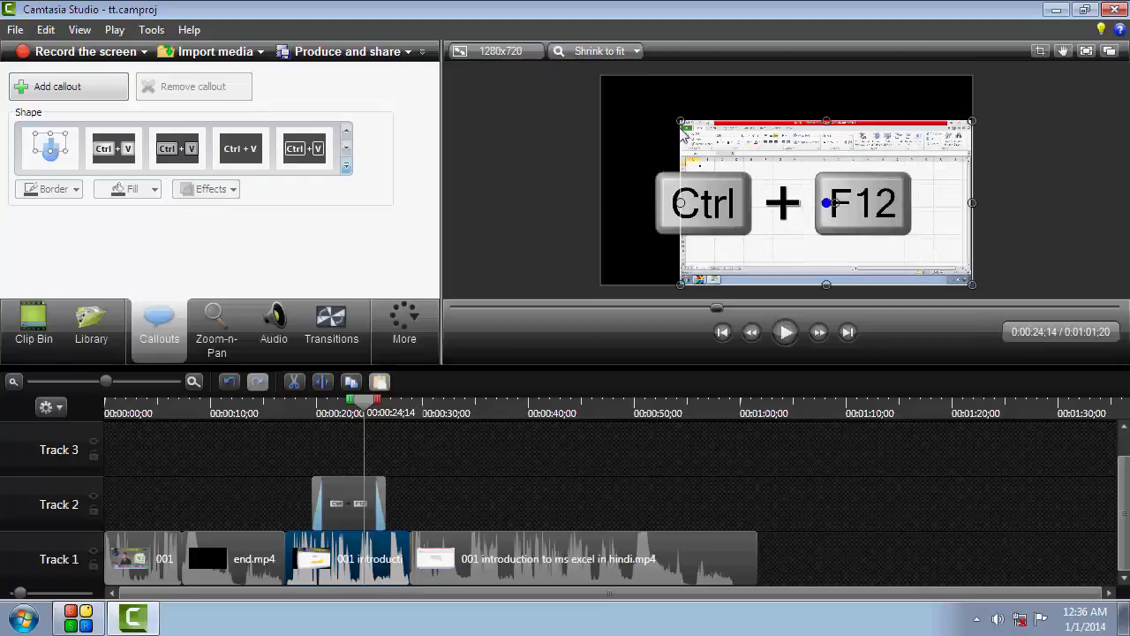
drag(678, 119, 599, 90)
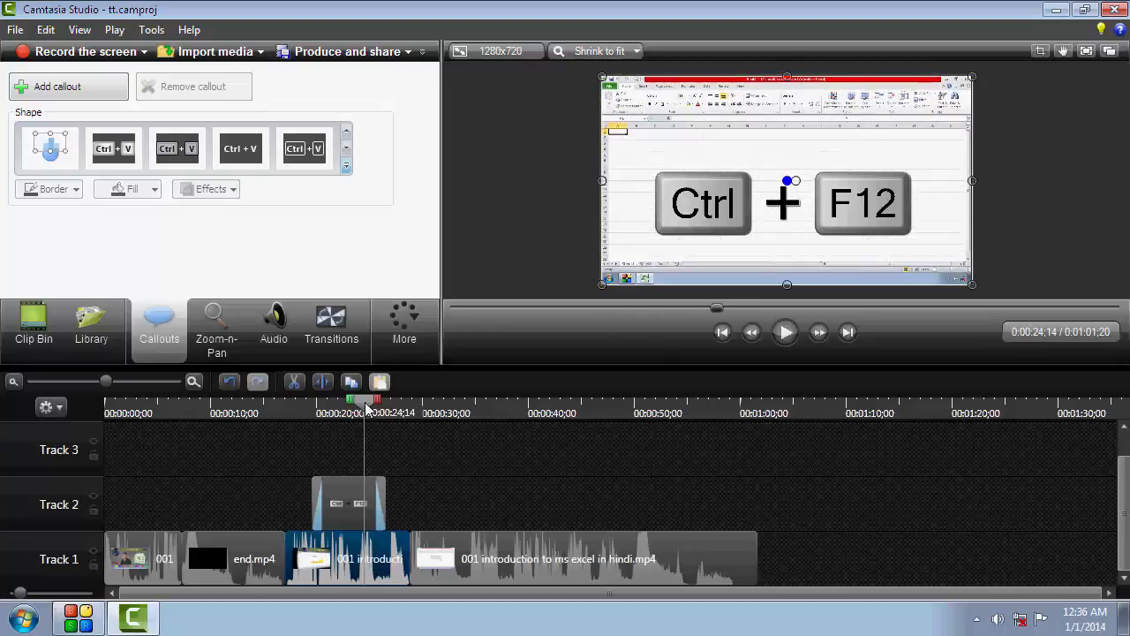
drag(366, 402, 500, 412)
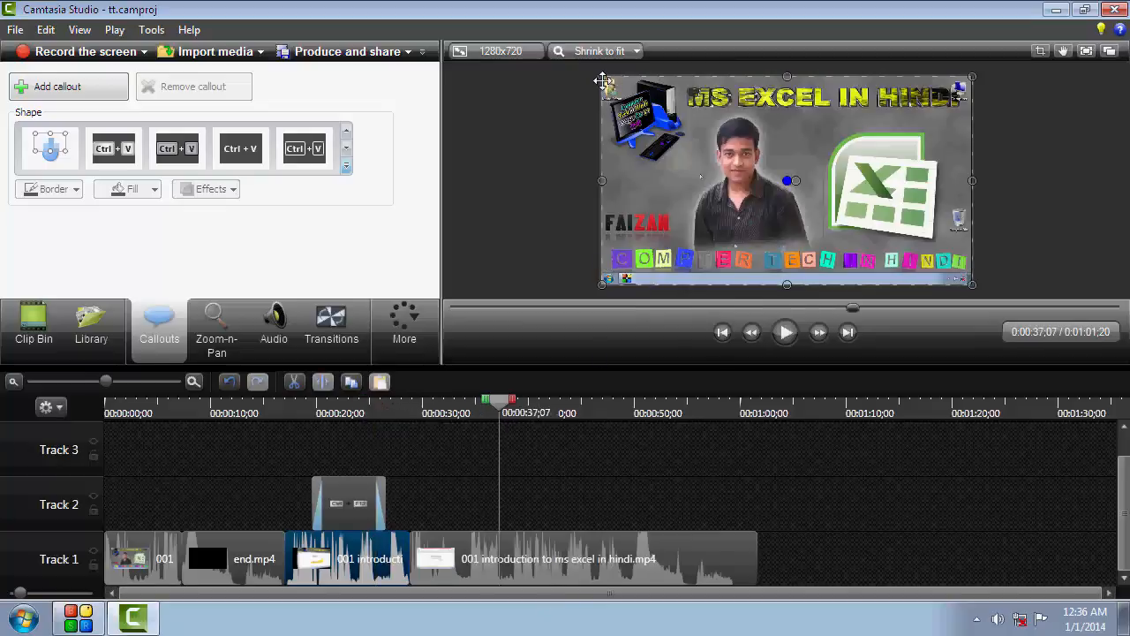
mouse_move(604, 79)
mouse_down()
mouse_move(653, 104)
mouse_move(603, 78)
mouse_up()
click(517, 572)
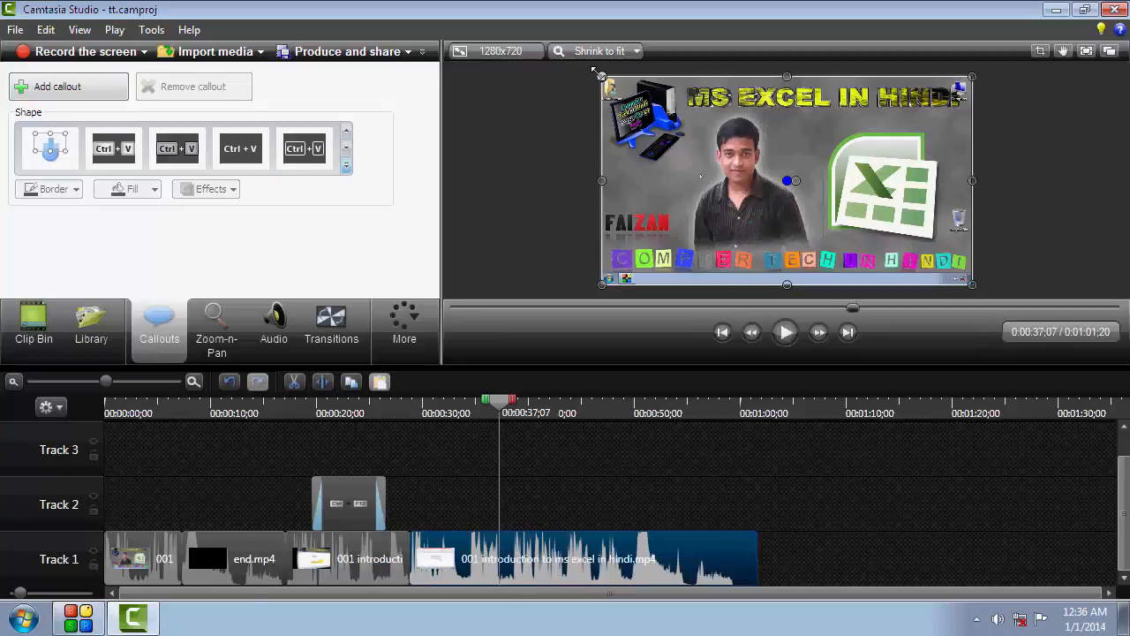
mouse_move(601, 75)
mouse_down()
mouse_move(646, 97)
mouse_move(601, 78)
mouse_up()
drag(500, 413, 371, 442)
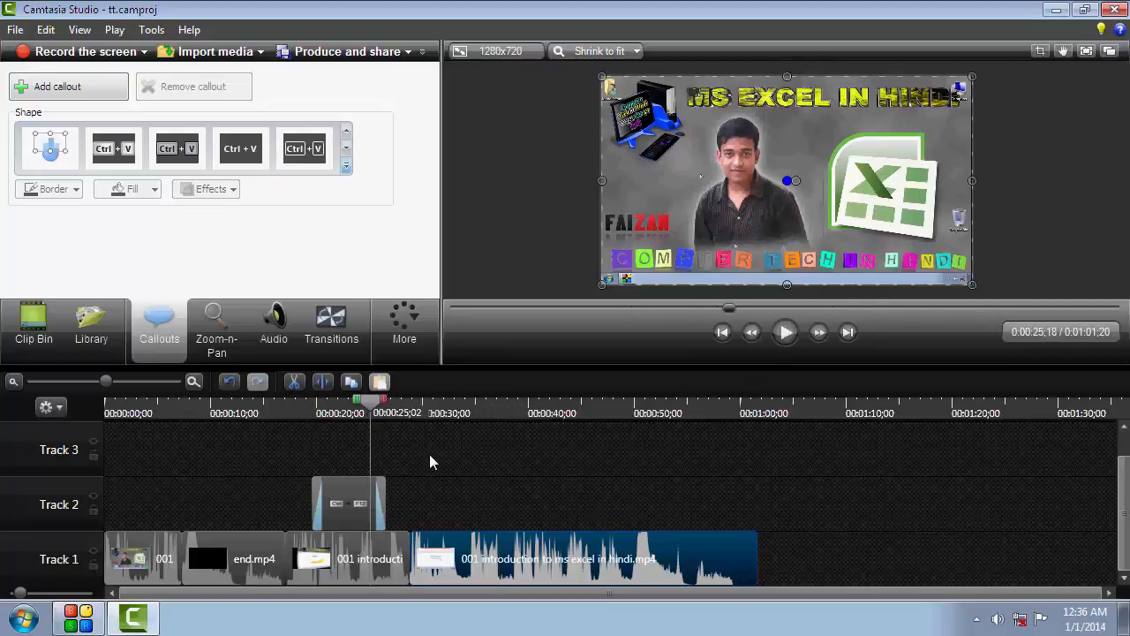
- Add a pixelate callout at 0:00:35;07 and resize it to cover the man's head and upper body
click(482, 462)
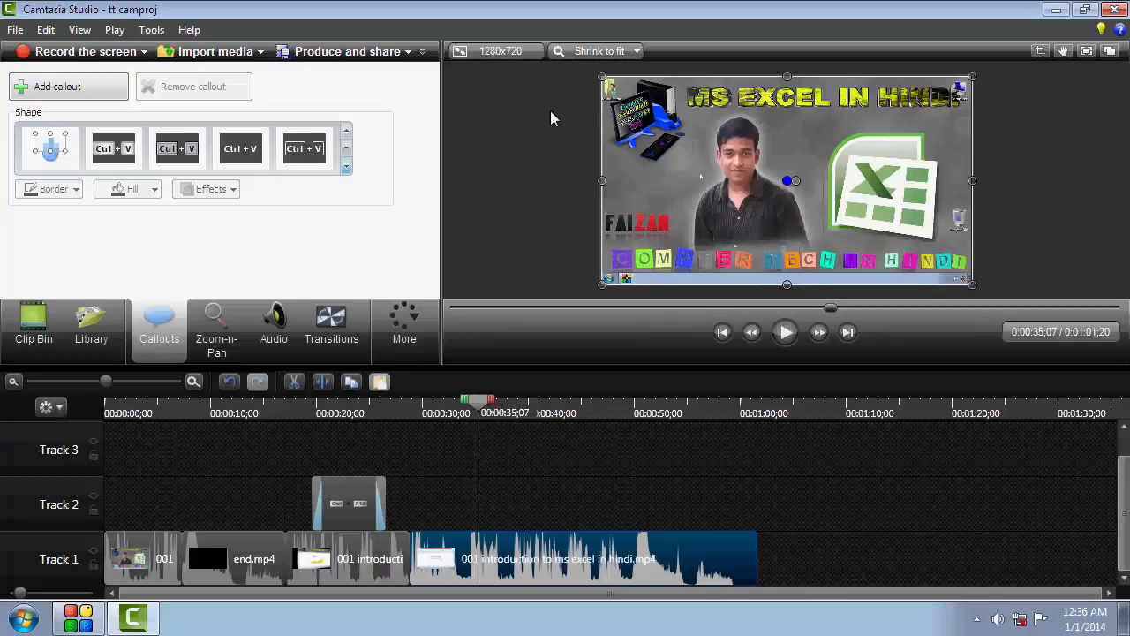
click(346, 166)
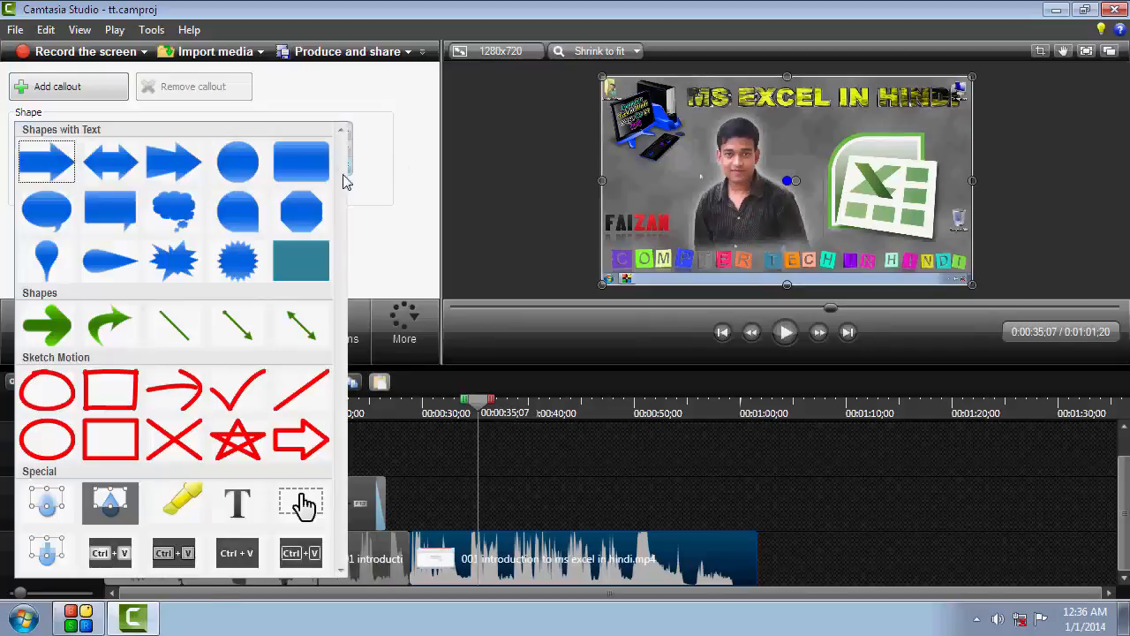
click(55, 565)
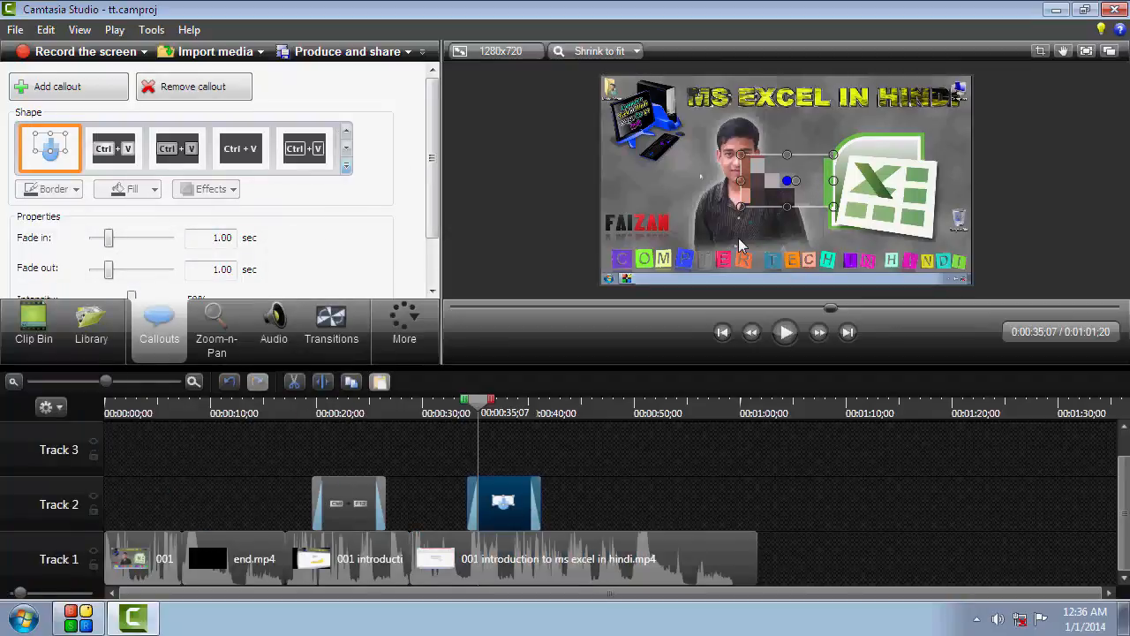
drag(758, 182, 751, 252)
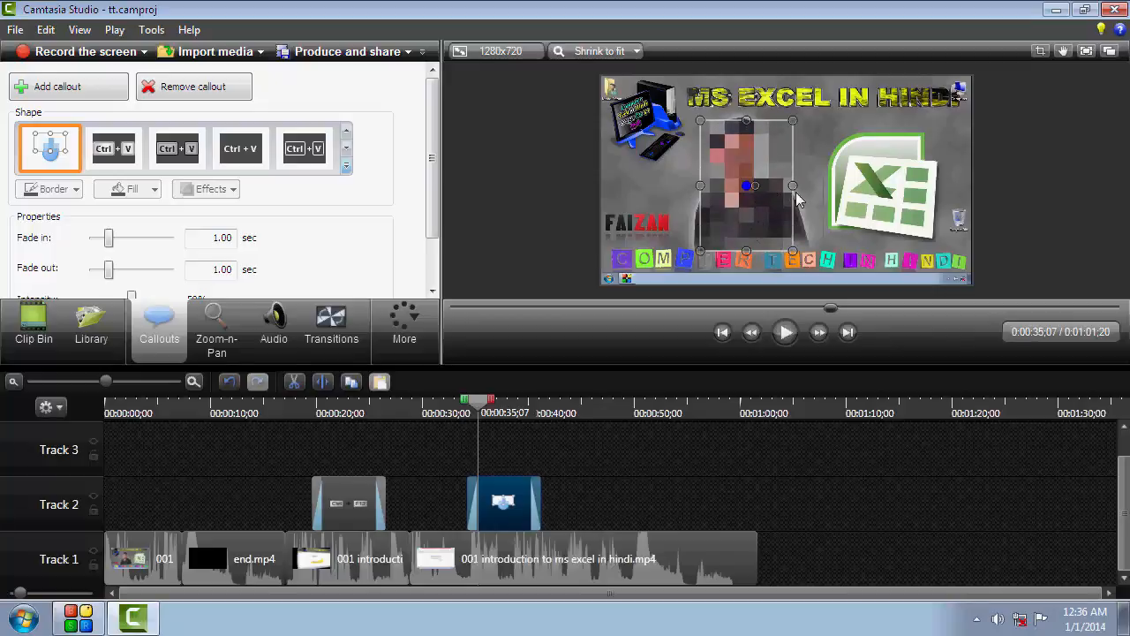
drag(793, 186, 817, 186)
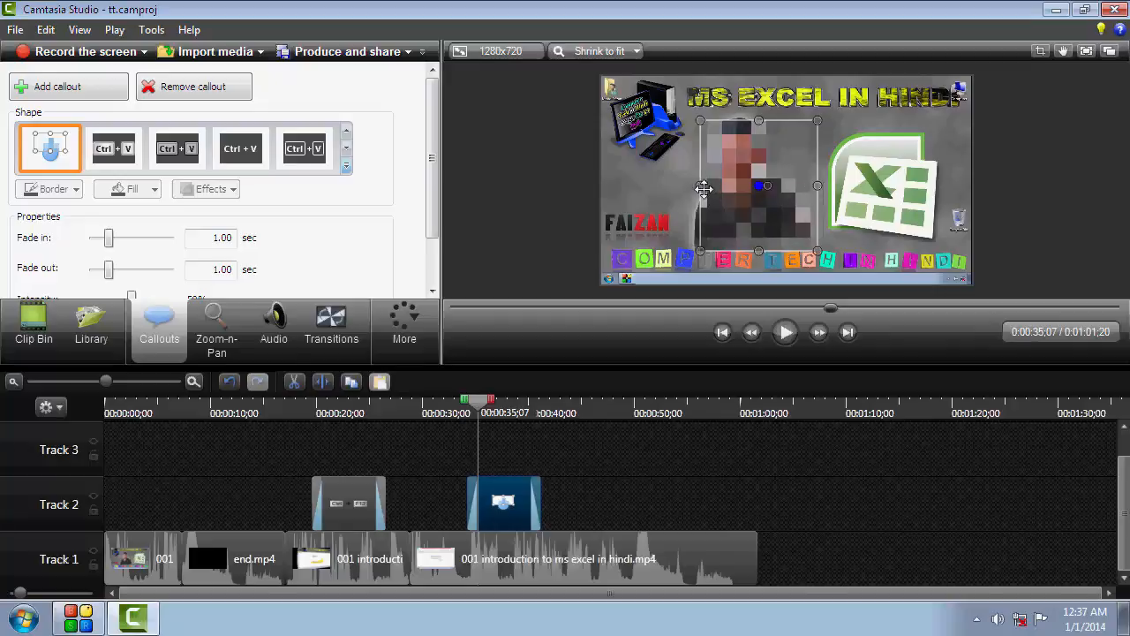
- Extend the pixelate callout further to the left and above the man's head, and play the video to check the coverage
drag(700, 185, 688, 185)
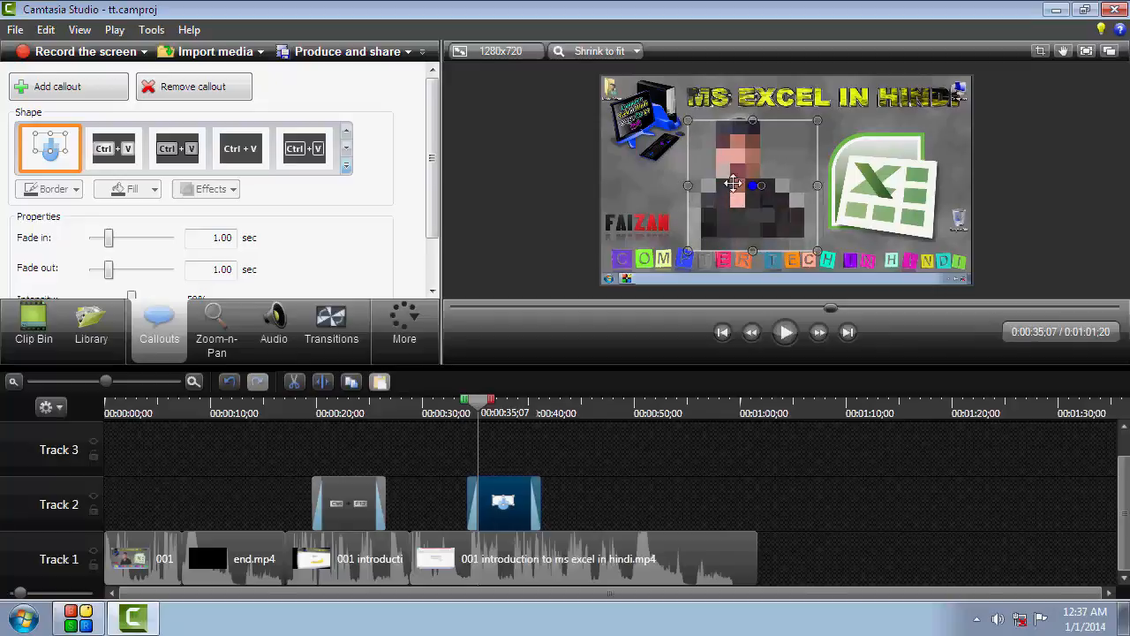
drag(741, 122, 740, 115)
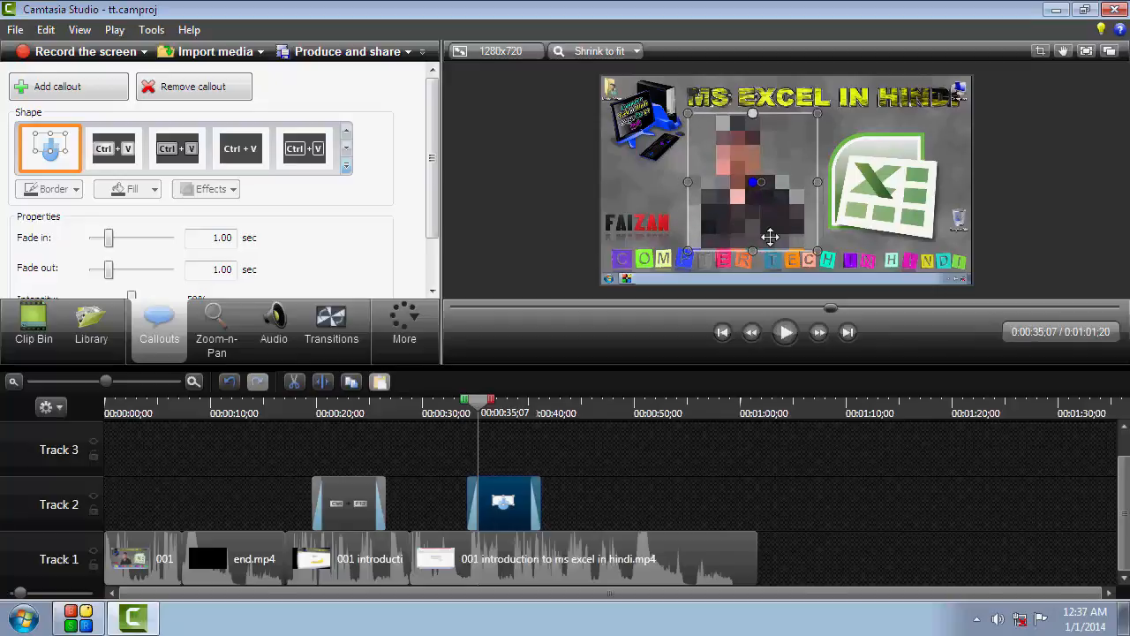
click(784, 333)
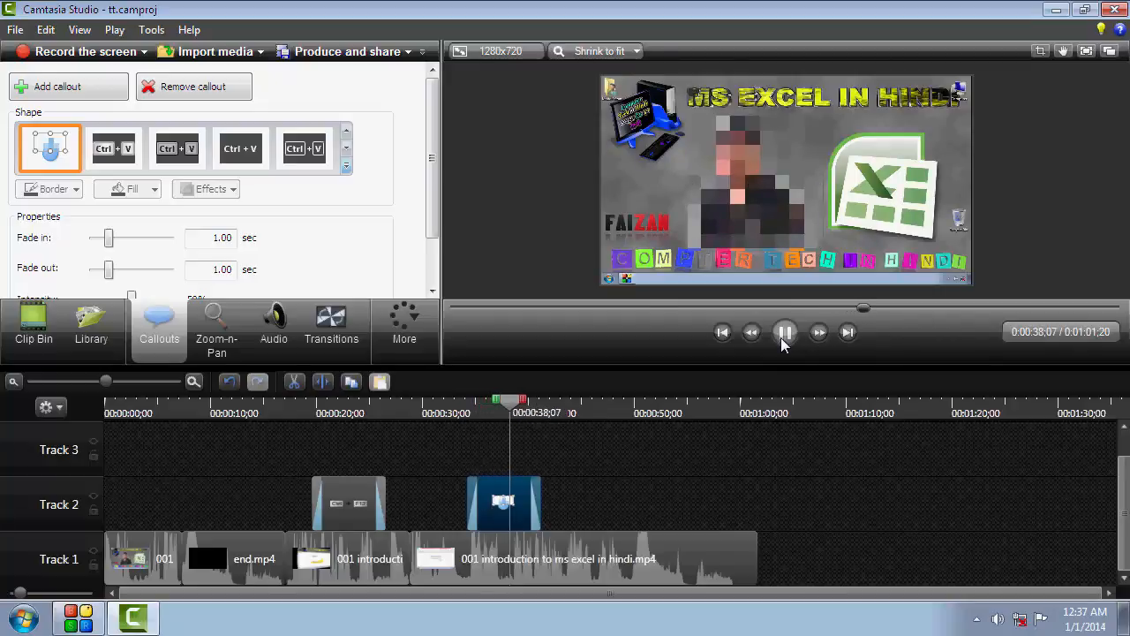
click(781, 338)
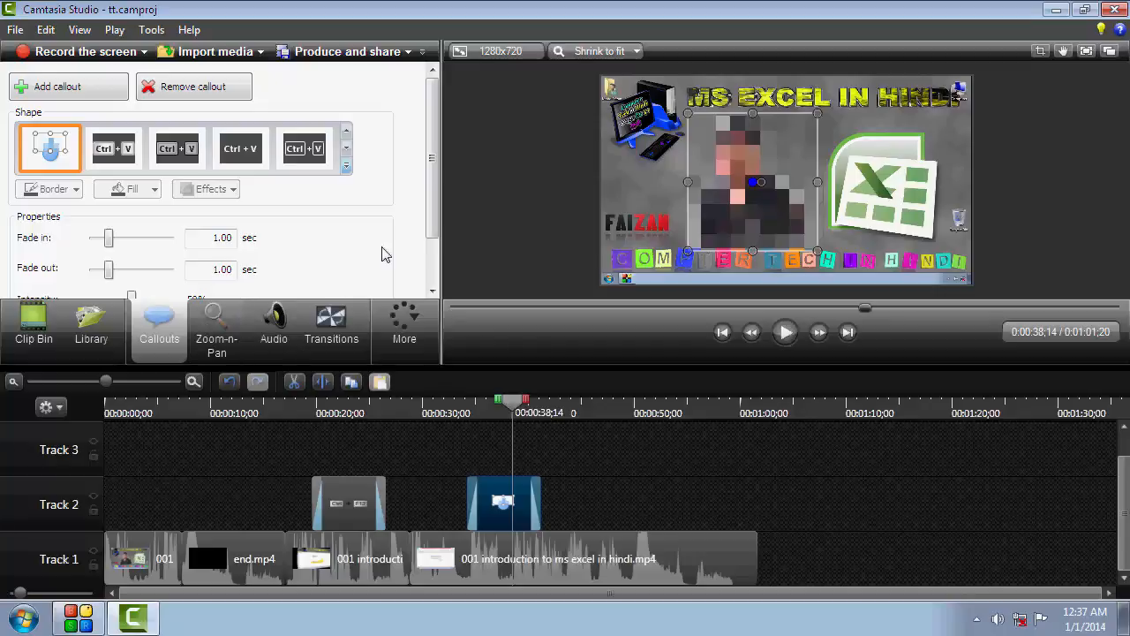
- Switch to Zoom-n-Pan editing and delete the pixelate and keystroke callouts from Track 2
click(227, 326)
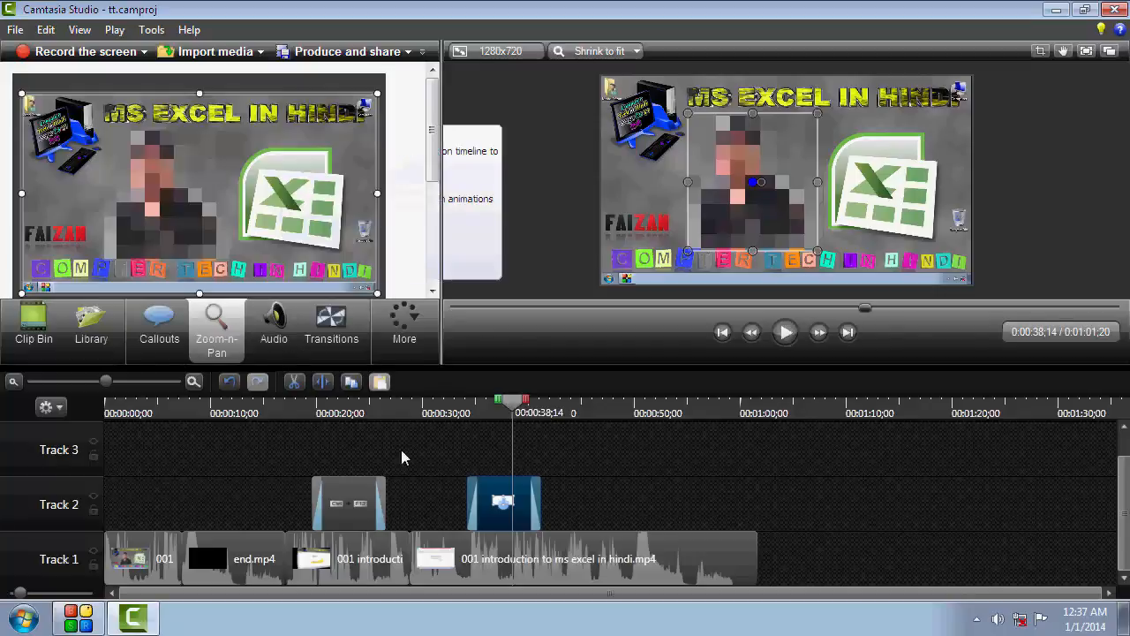
key(Delete)
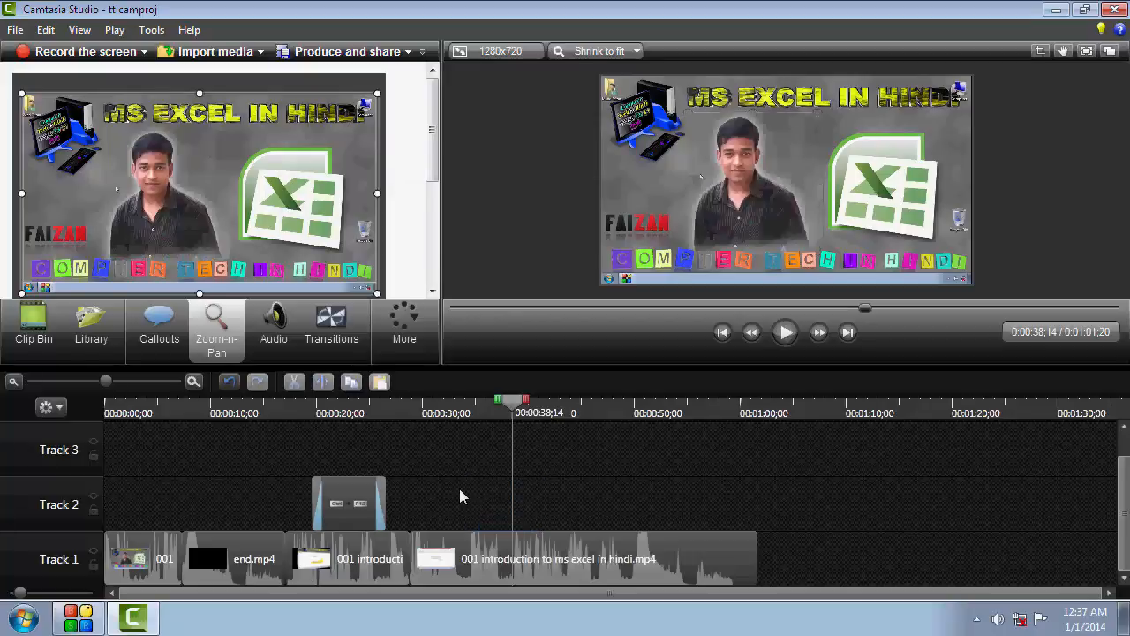
click(373, 504)
key(Delete)
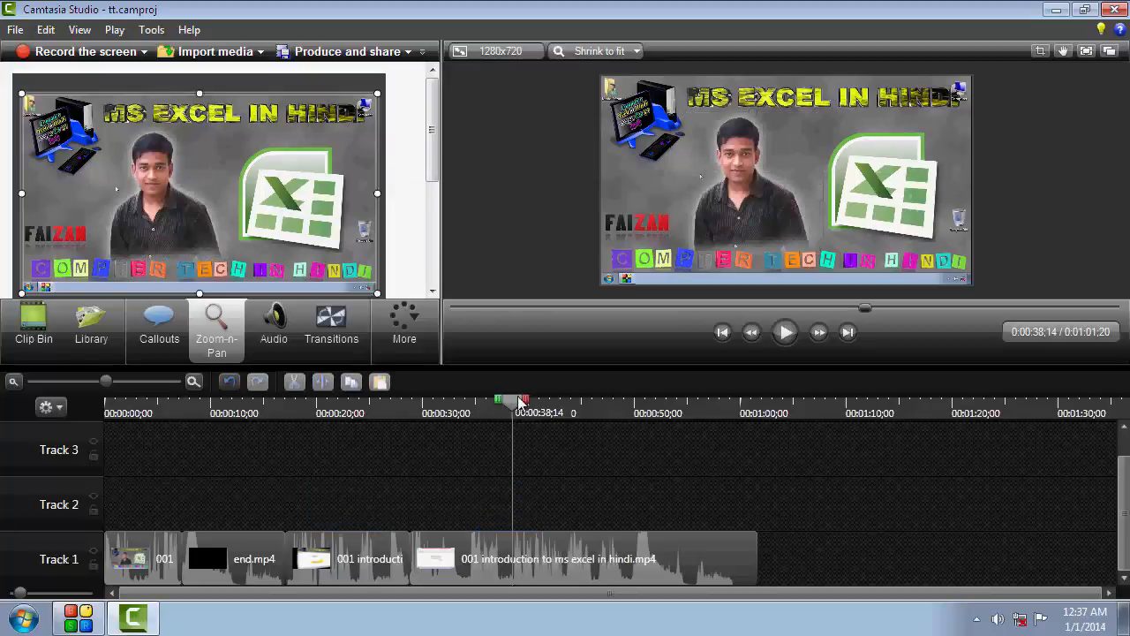
- Add a zoom to the third clip on Track 1 at 0:00:21;00, framing the Excel ribbon's Number, Styles and Cells groups
drag(515, 406, 315, 453)
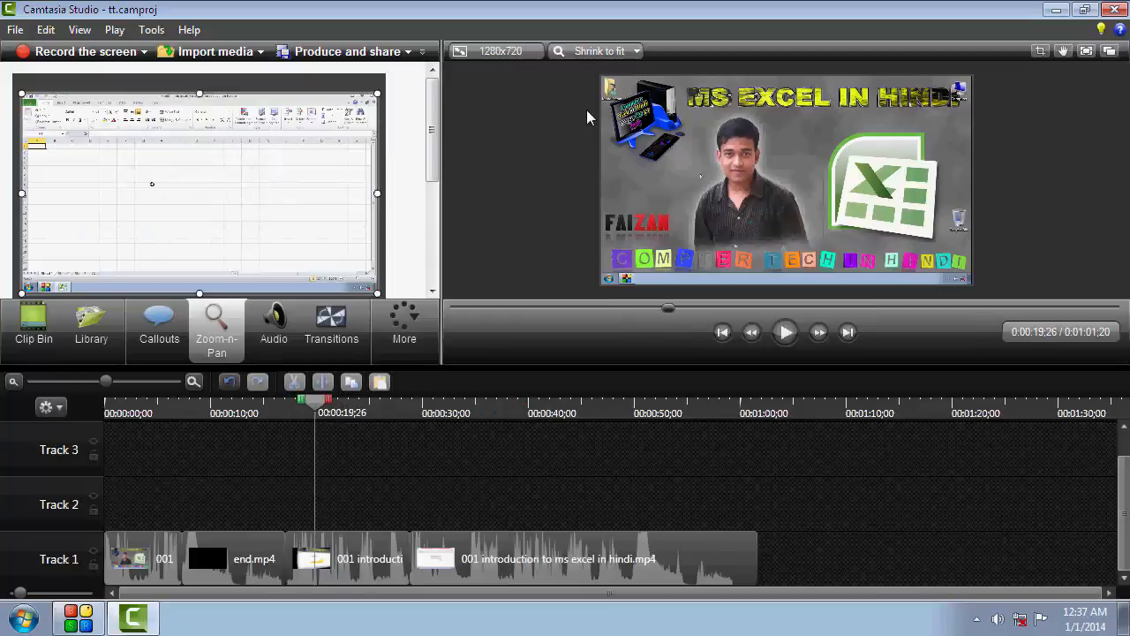
click(779, 333)
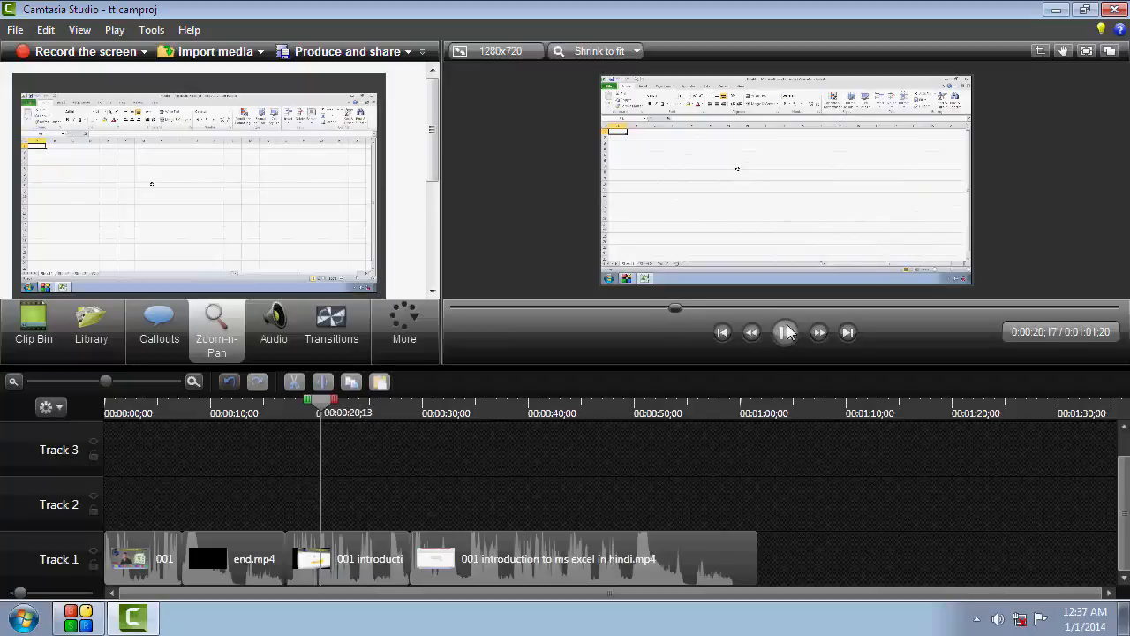
click(786, 332)
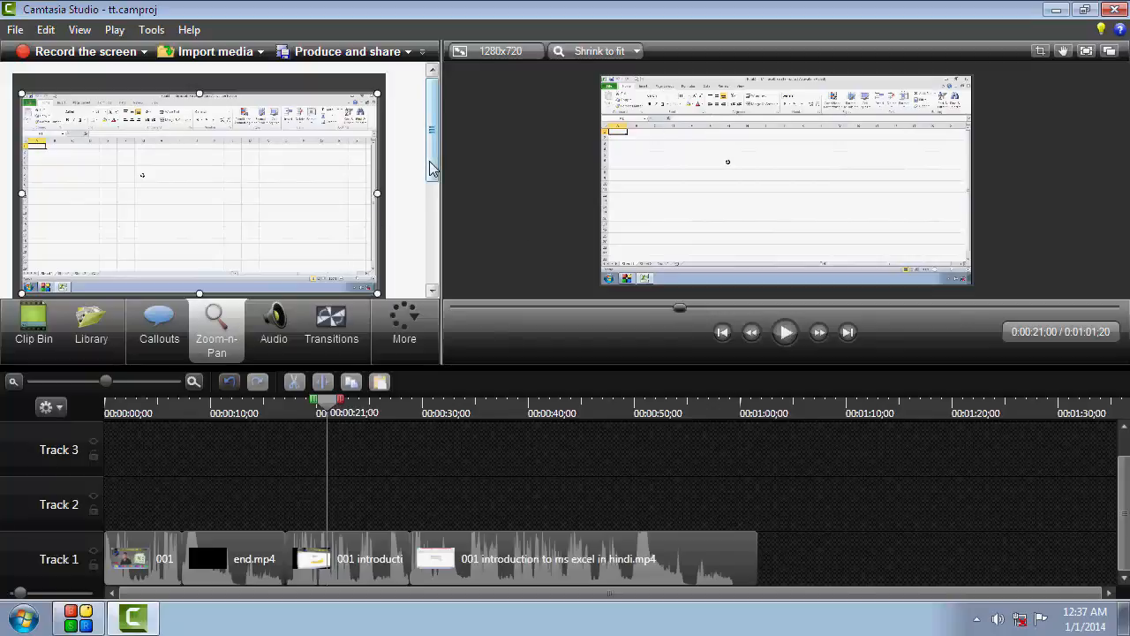
mouse_move(432, 168)
mouse_down()
mouse_move(435, 239)
mouse_move(436, 176)
mouse_up()
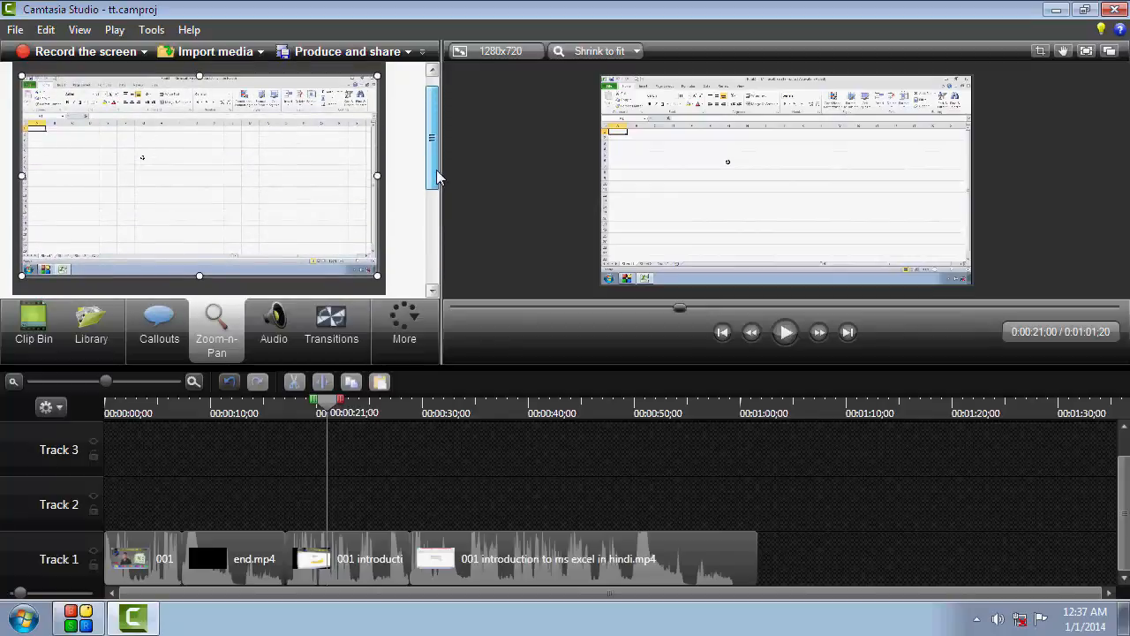
click(328, 563)
drag(377, 276, 333, 251)
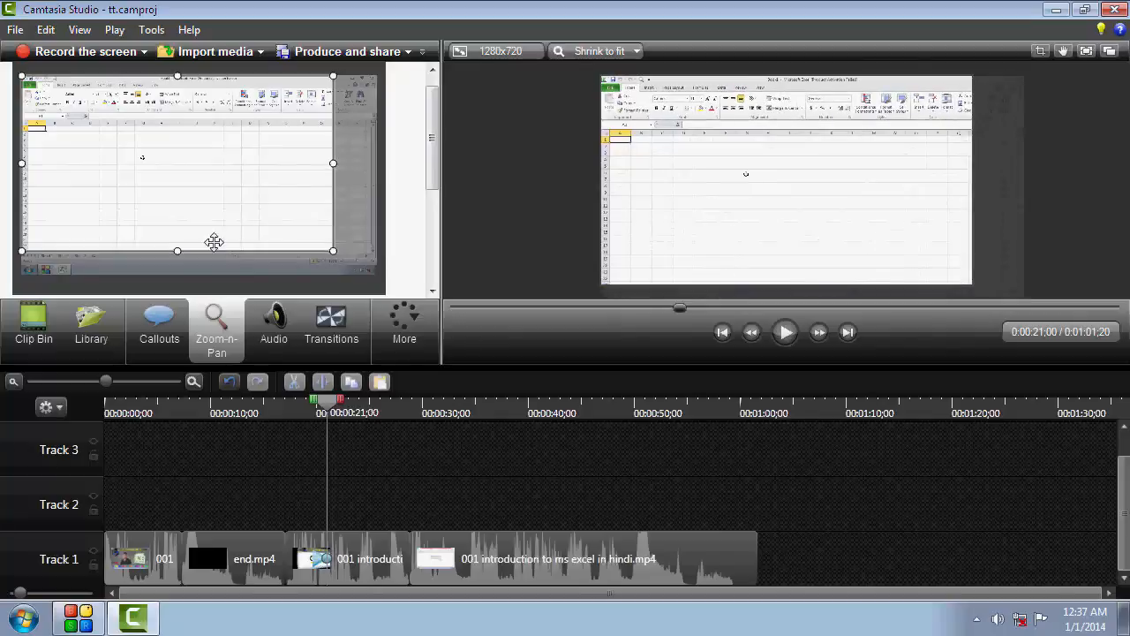
drag(177, 250, 184, 157)
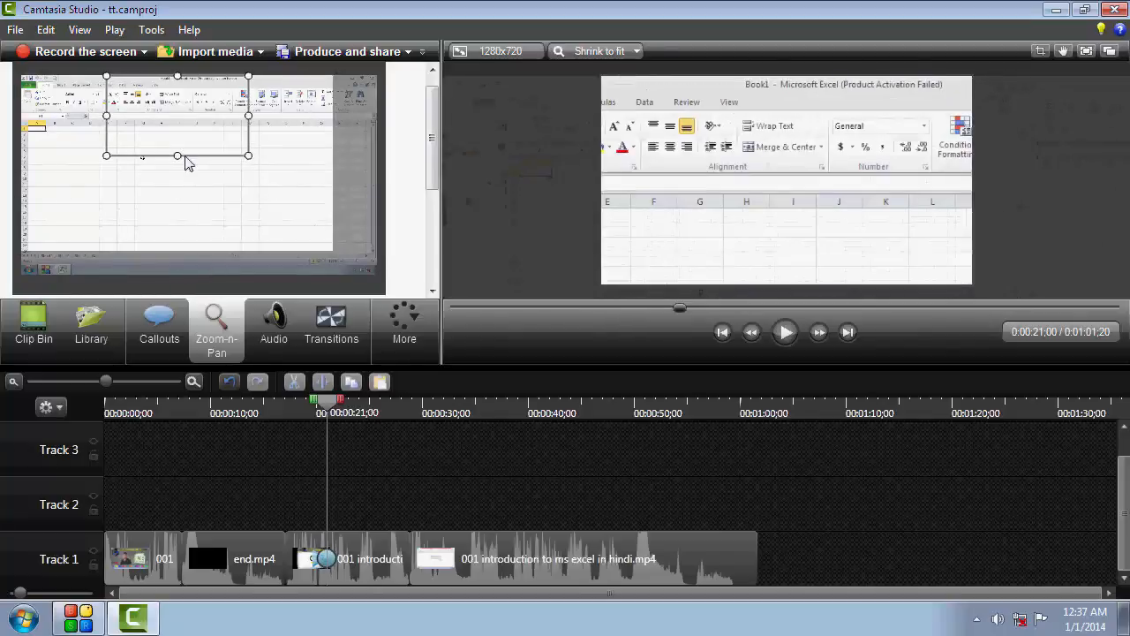
drag(182, 106, 280, 103)
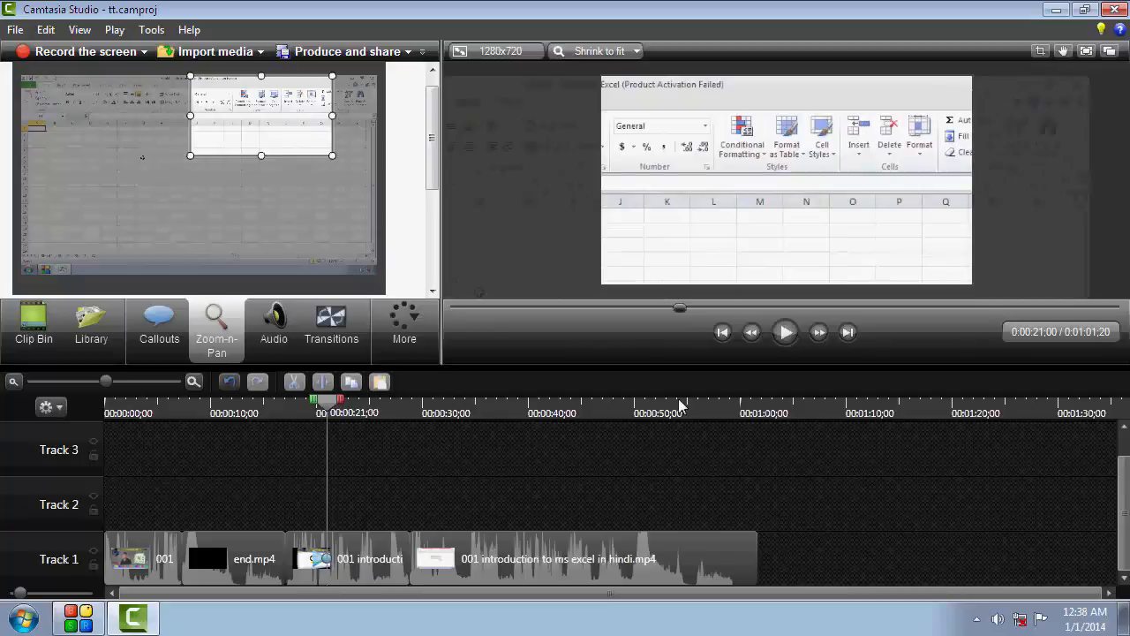
- Stretch the zoom animation to the end of the third clip and play it from 0:00:17;03
click(787, 332)
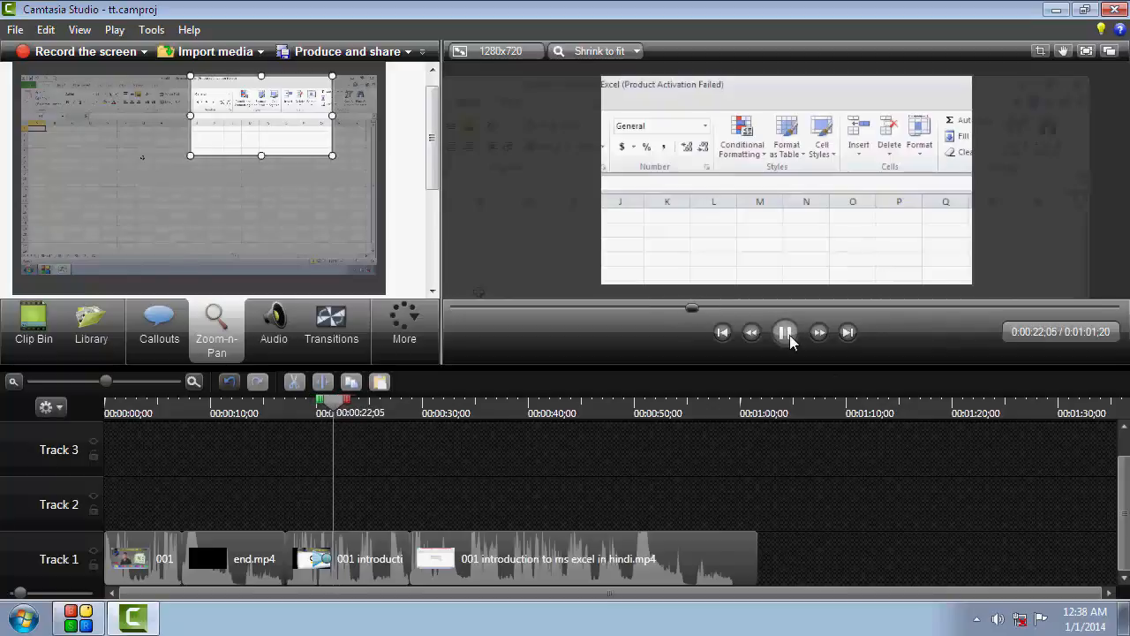
click(787, 333)
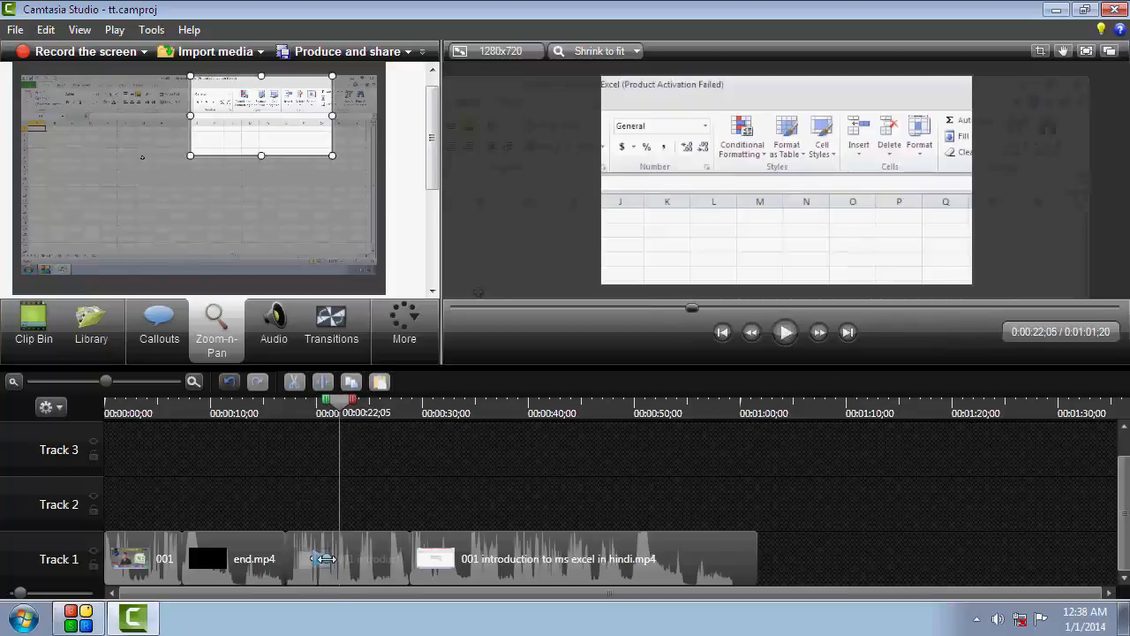
click(326, 558)
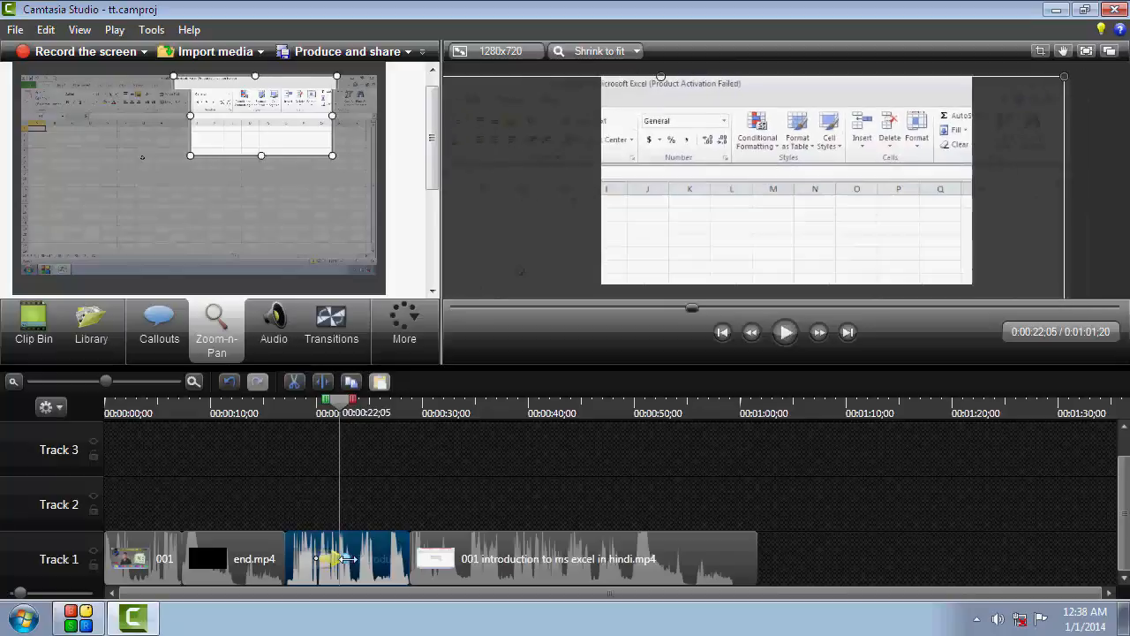
drag(347, 558, 403, 552)
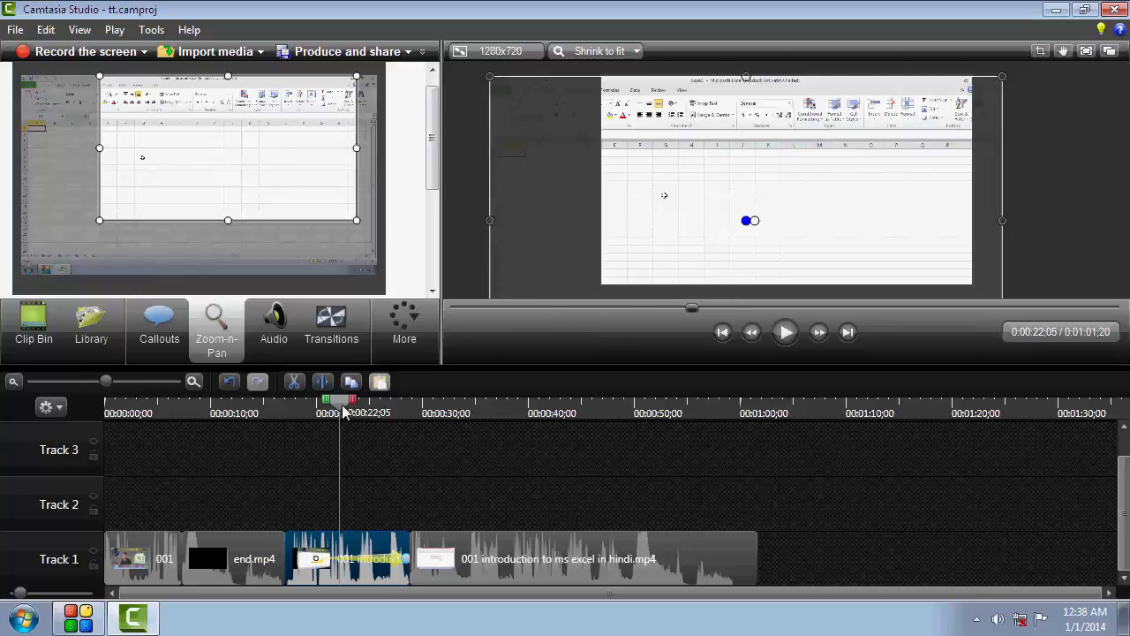
drag(344, 412, 286, 413)
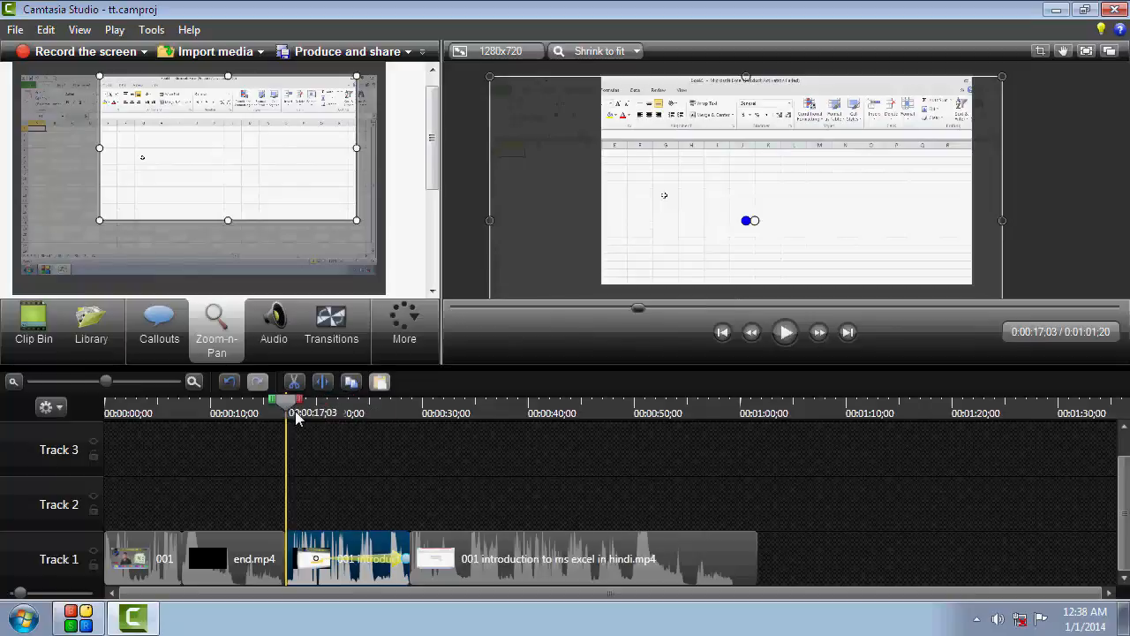
click(780, 338)
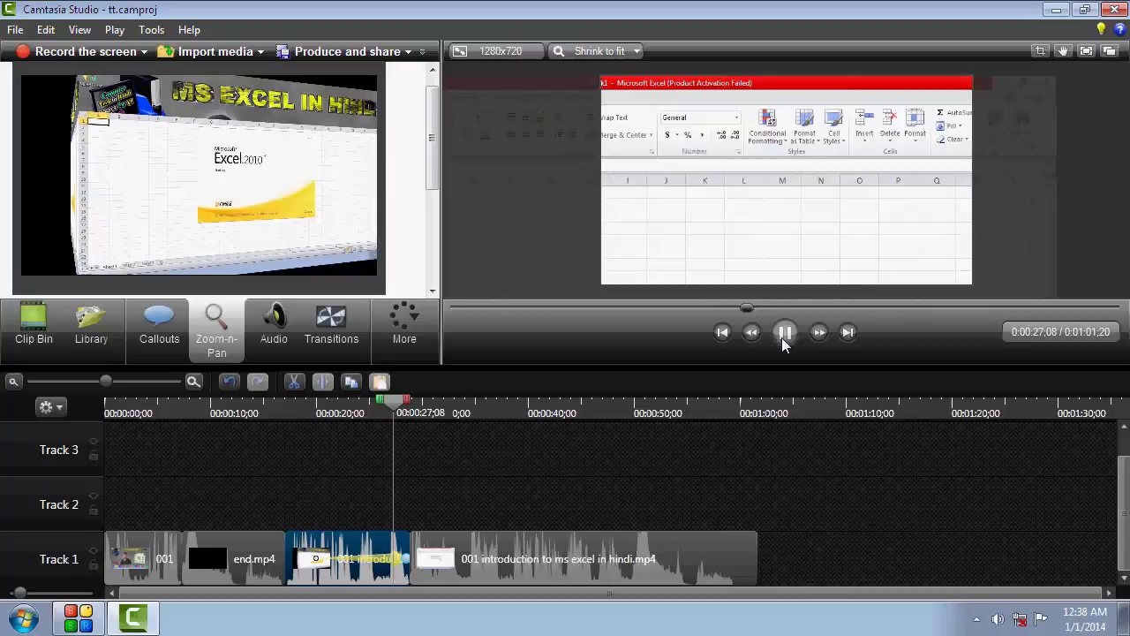
click(782, 338)
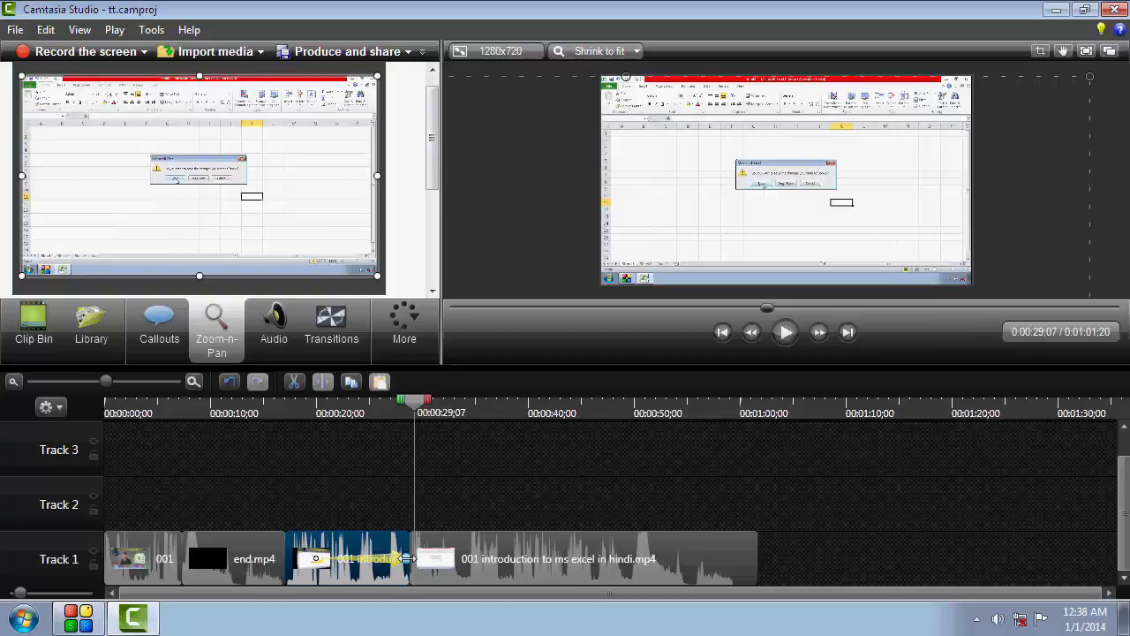
- Limit the zoom animation to the last few seconds of the third clip and play it from 0:00:26;05
drag(406, 558, 330, 558)
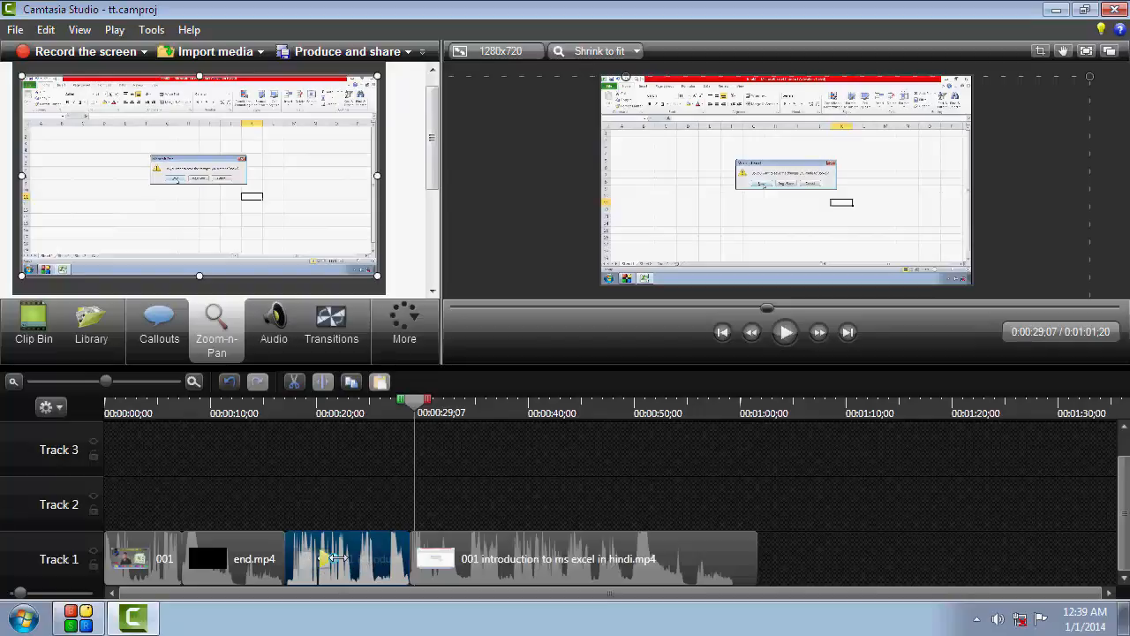
drag(338, 559, 408, 559)
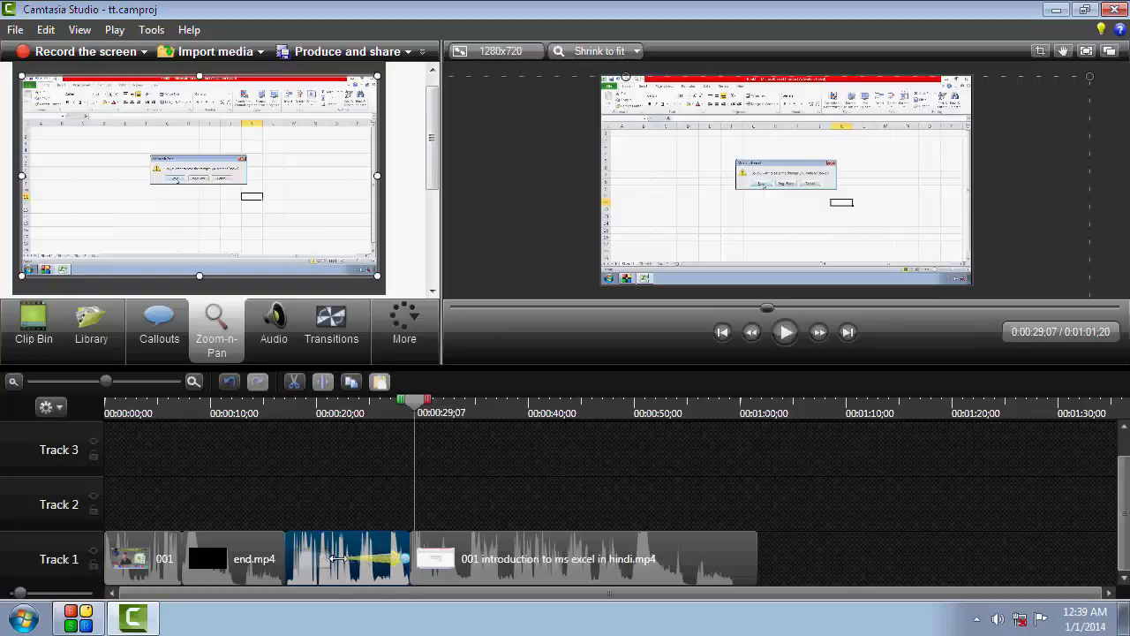
drag(338, 558, 376, 559)
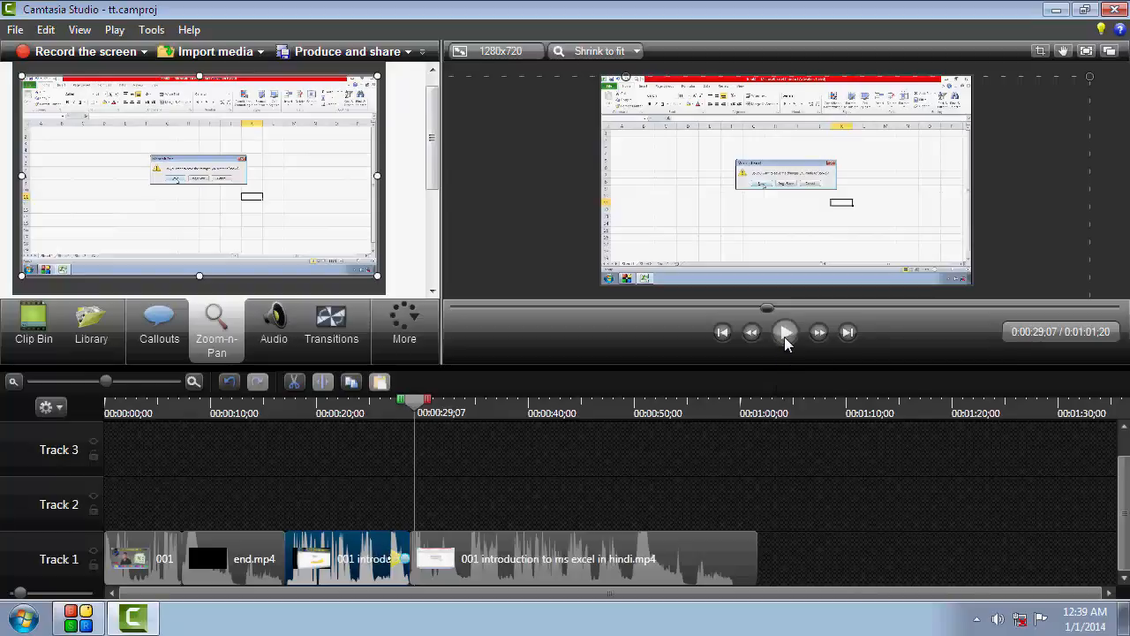
drag(420, 408, 386, 417)
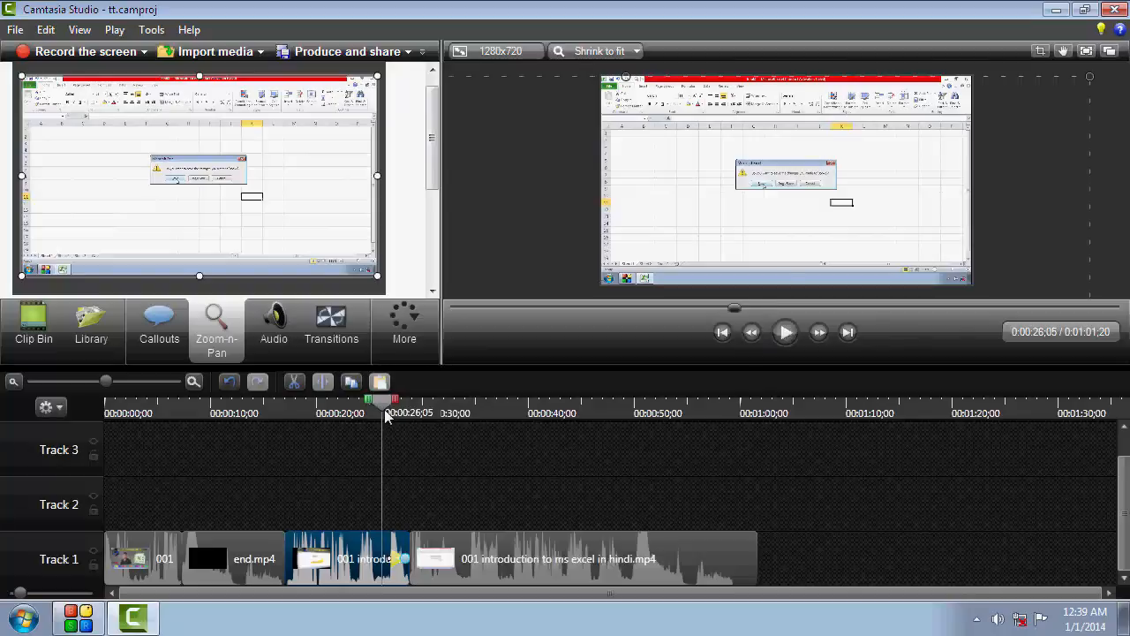
click(785, 334)
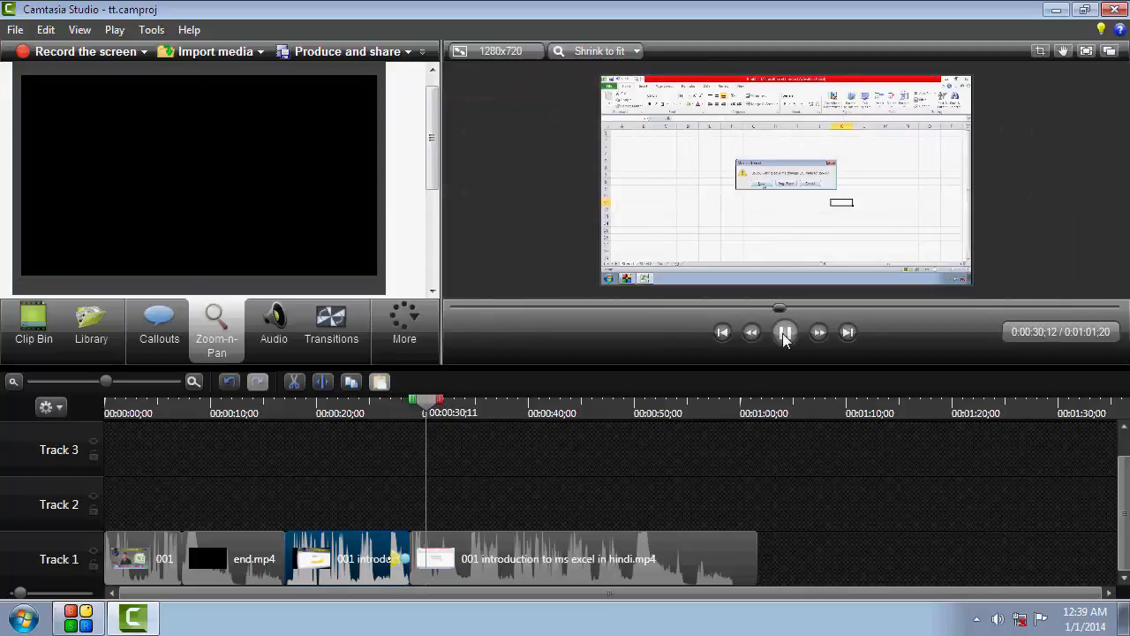
click(784, 333)
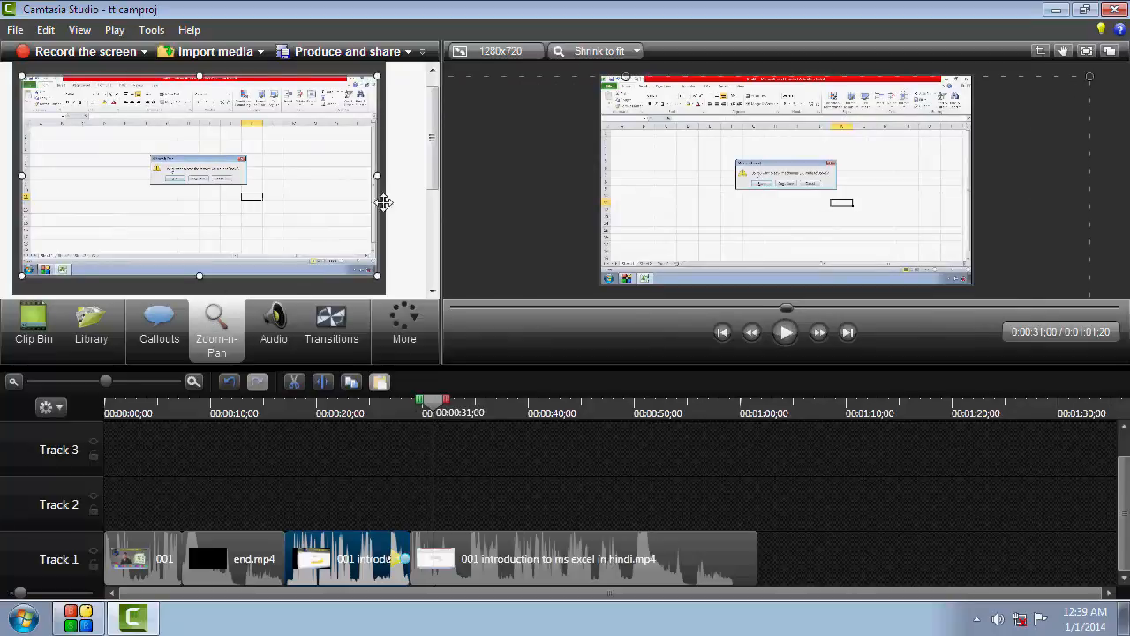
- Set the zoom animation to run from about 0:00:20 to 0:00:22 and play it from 0:00:18;05
drag(432, 176, 437, 143)
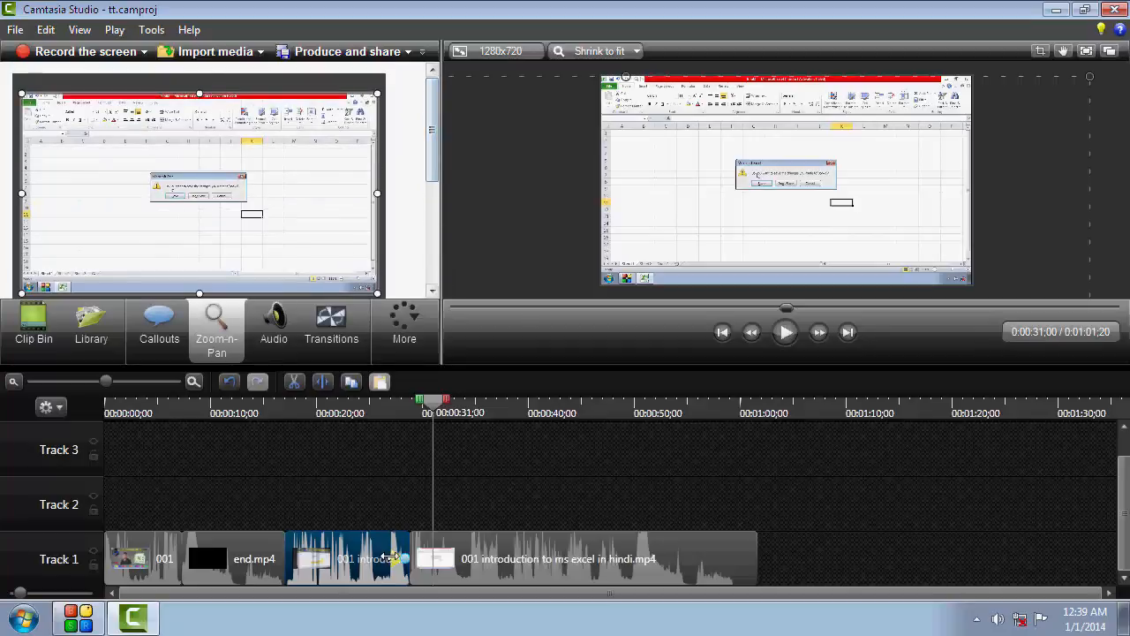
drag(374, 560, 263, 565)
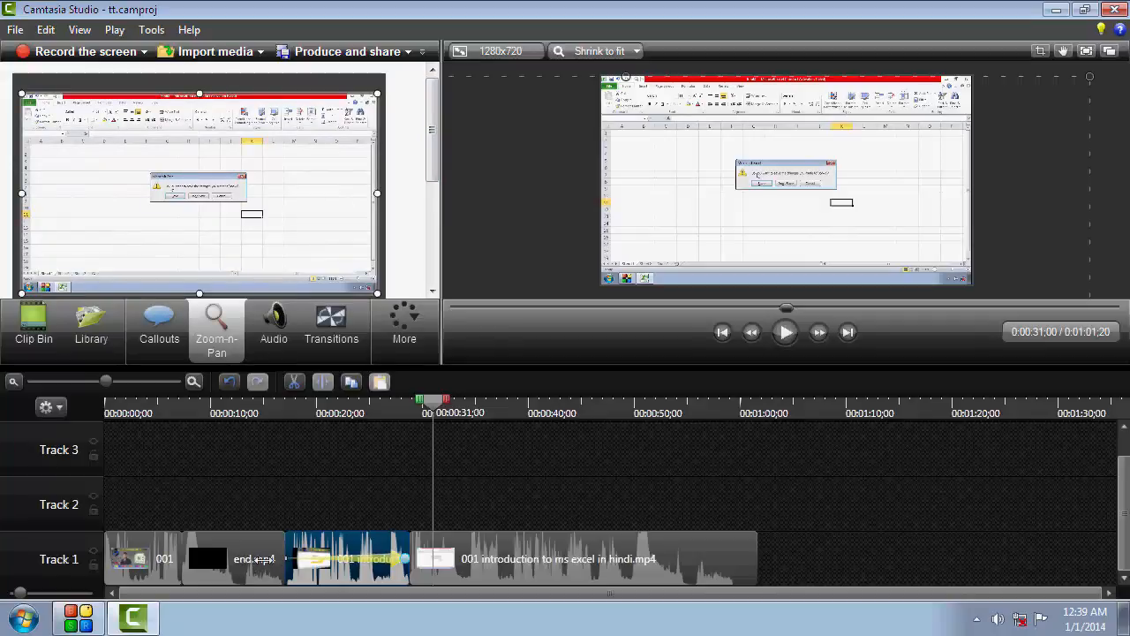
drag(290, 560, 316, 559)
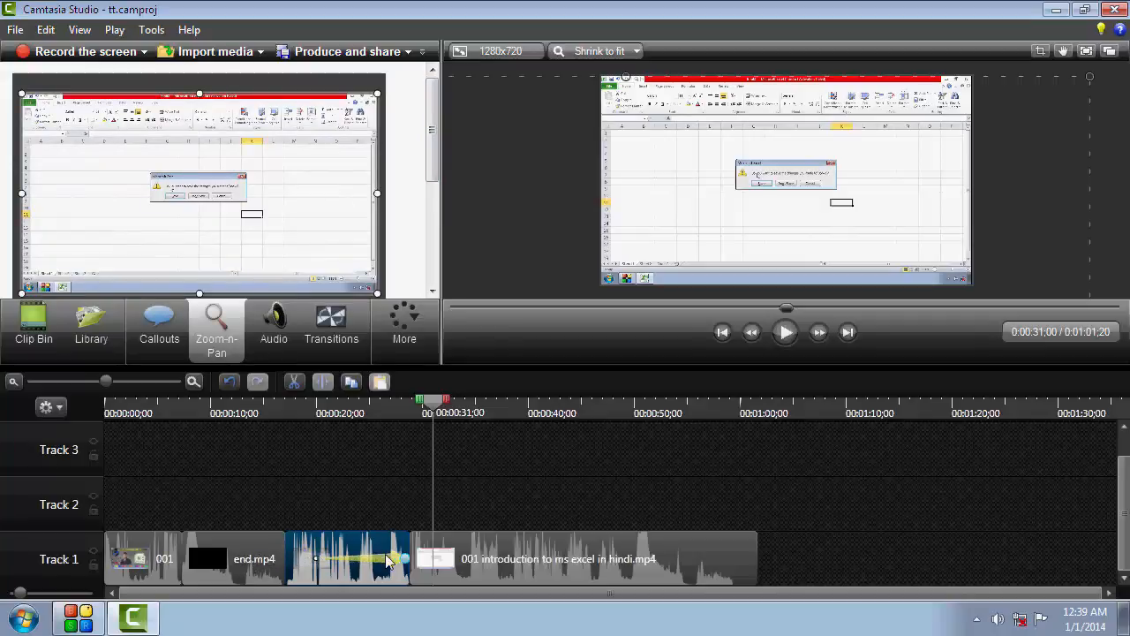
drag(402, 562, 342, 559)
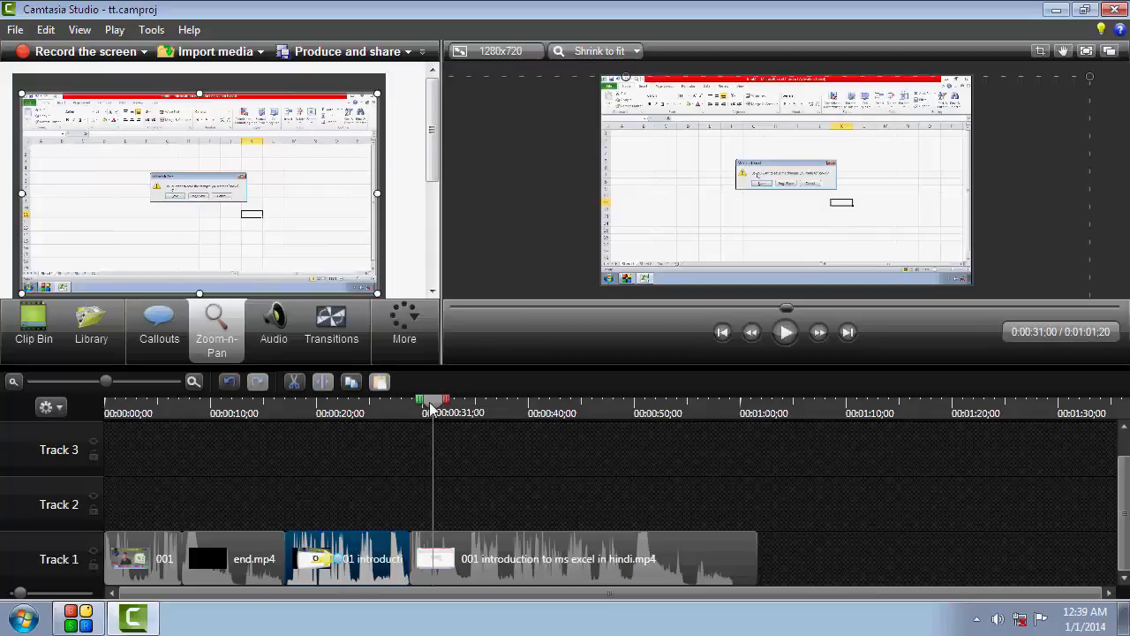
drag(431, 408, 294, 431)
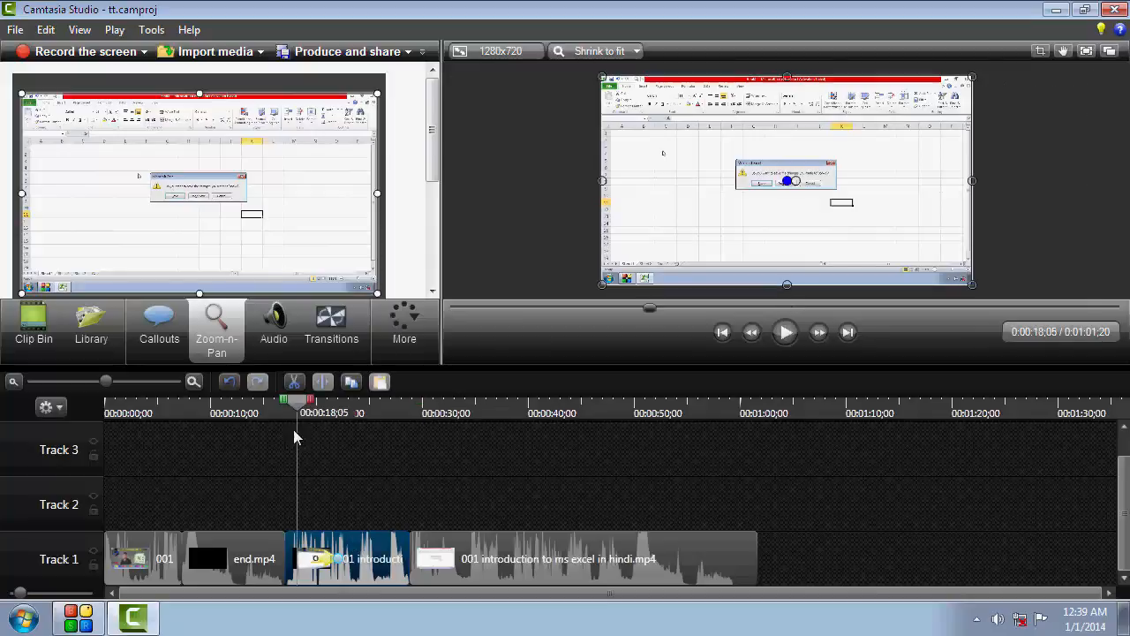
click(785, 334)
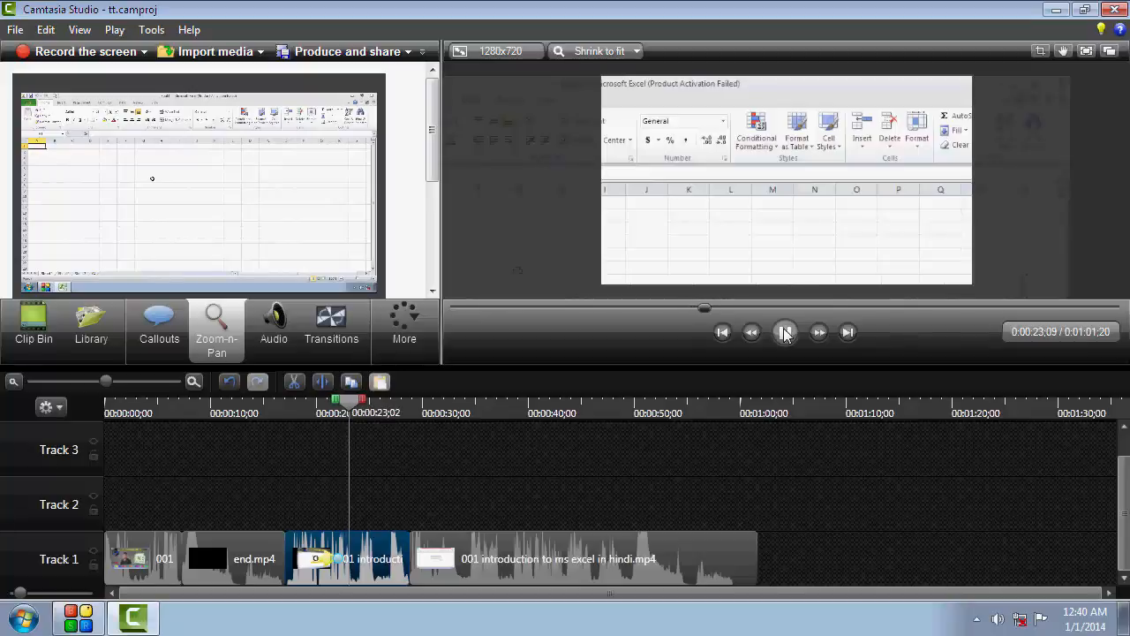
click(786, 333)
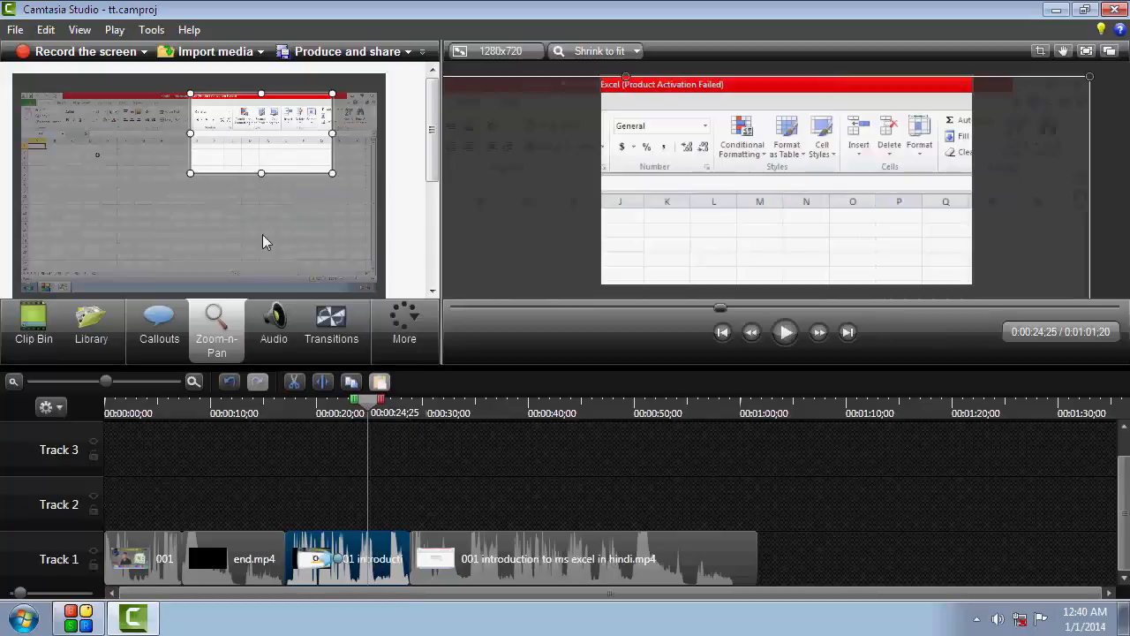
- Pan the third clip's zoom at 0:00:24;25 to Excel's Clipboard, Font and Alignment groups and play it from 0:00:22;18
drag(226, 144, 171, 151)
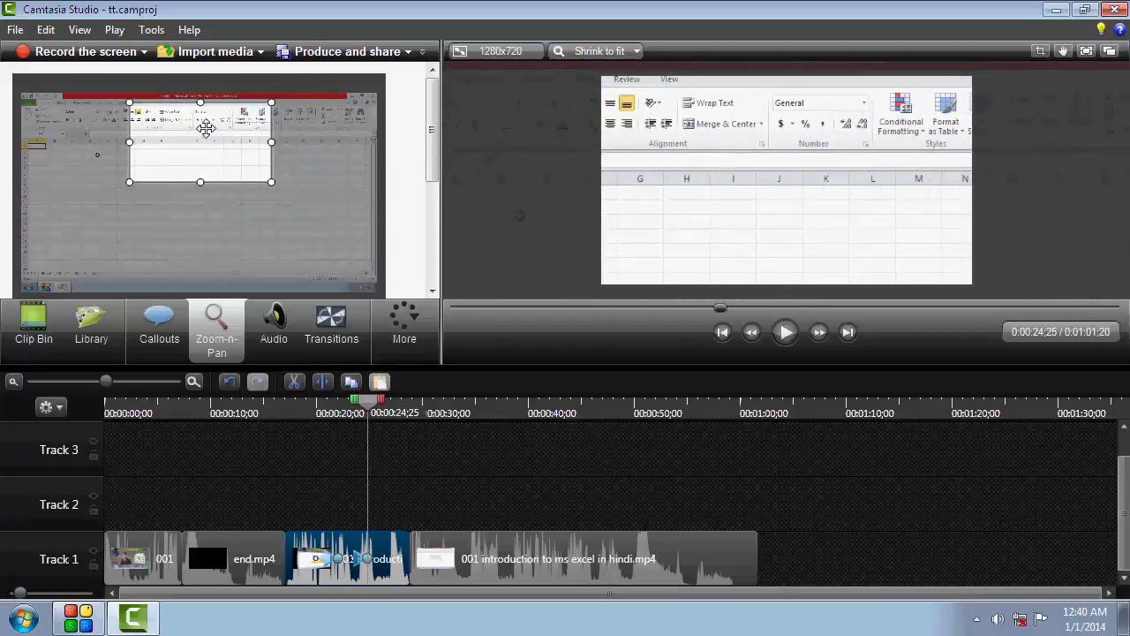
drag(206, 127, 110, 117)
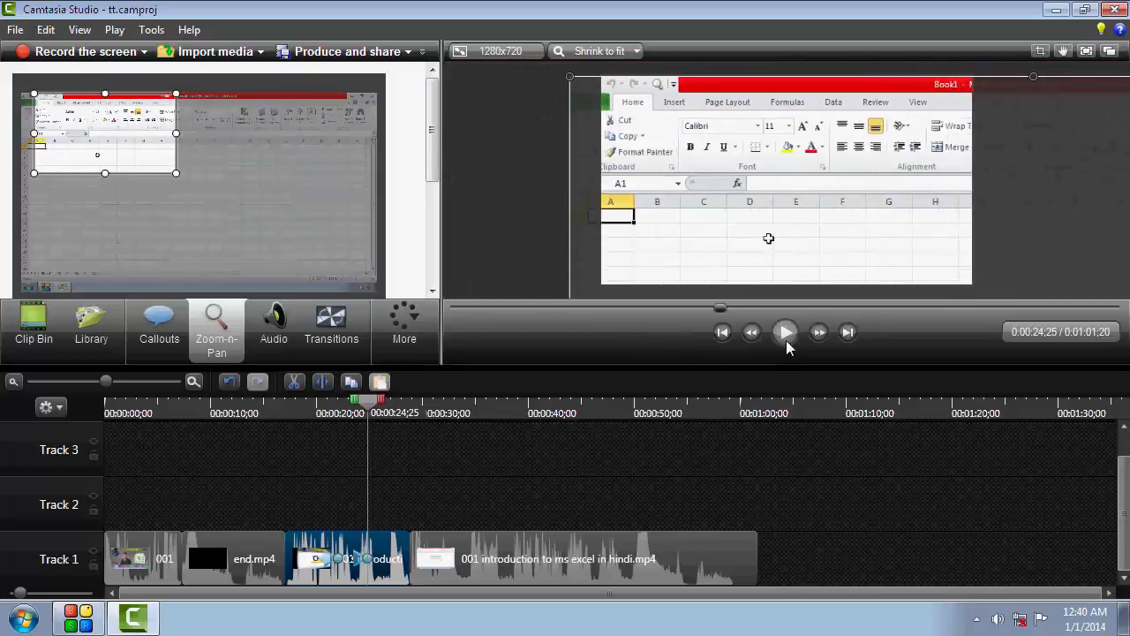
click(365, 559)
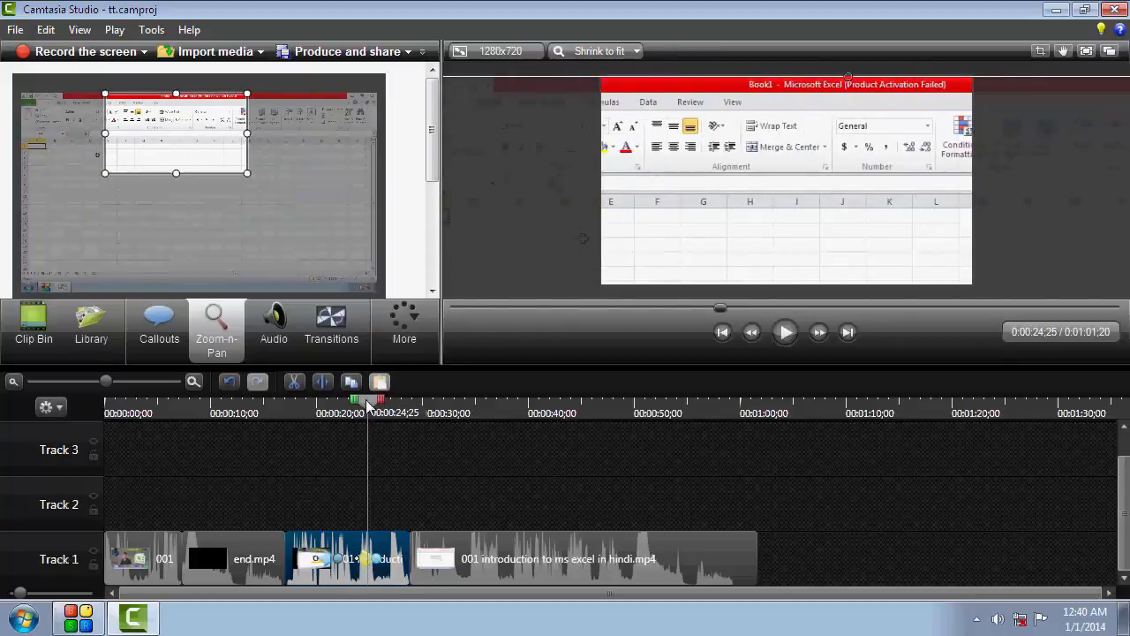
drag(368, 403, 345, 403)
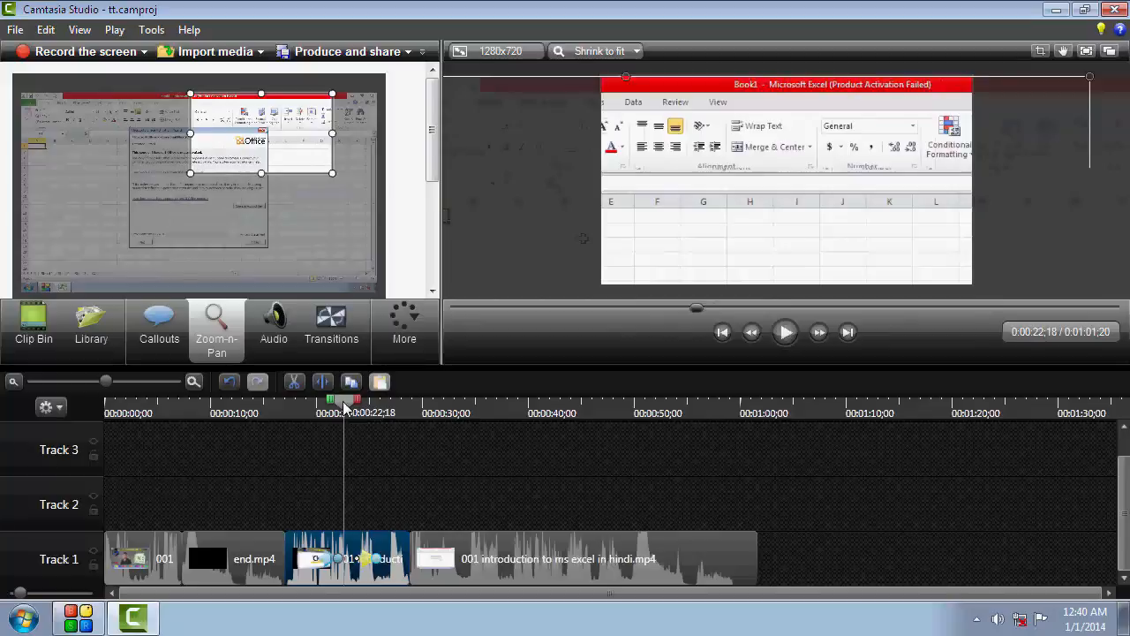
click(789, 332)
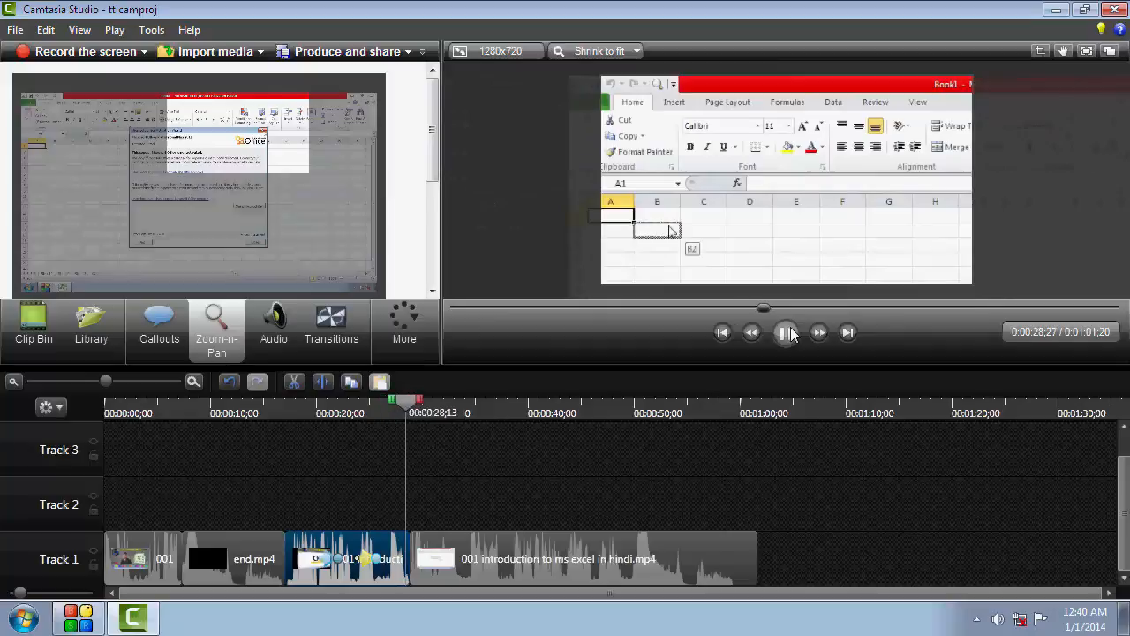
click(788, 333)
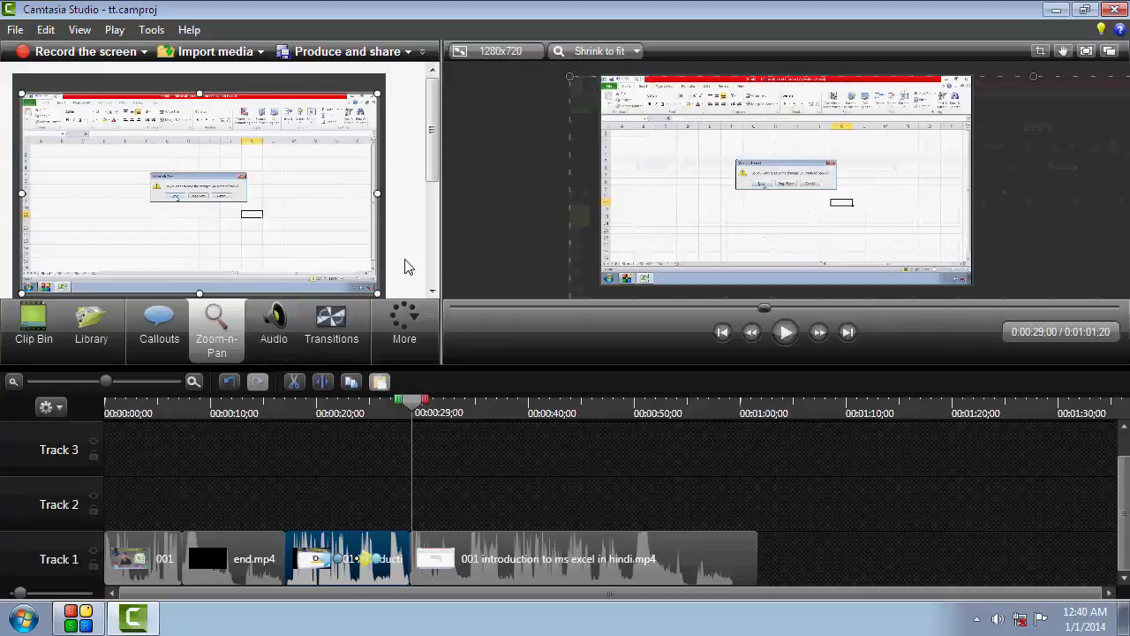
- Remove the zoom animations from the third clip on Track 1 and open the audio settings
click(495, 558)
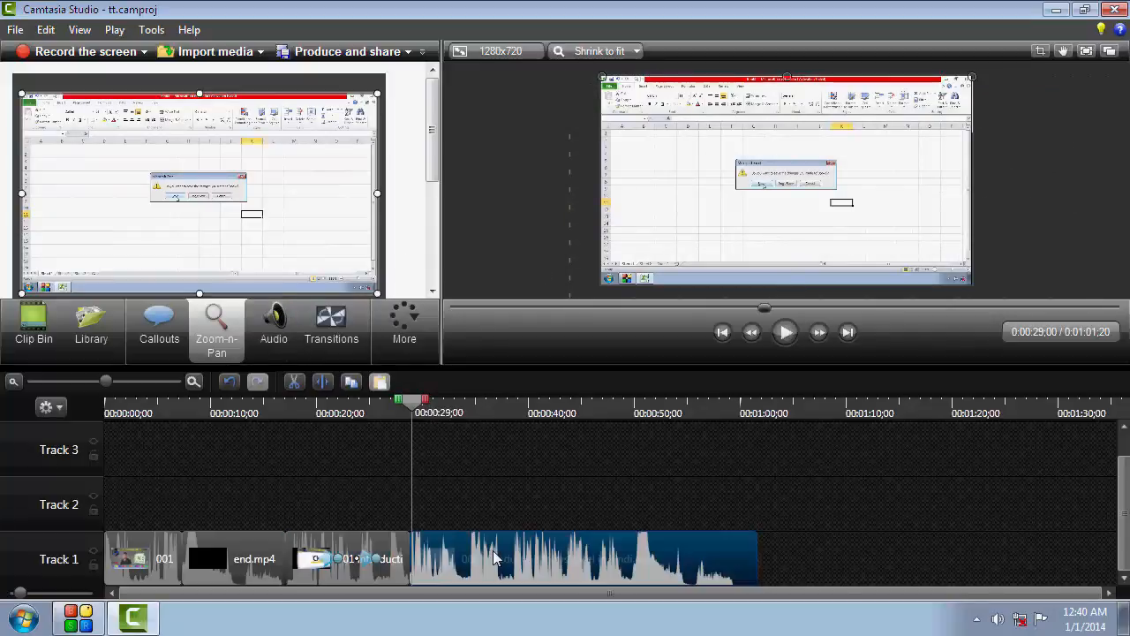
click(370, 563)
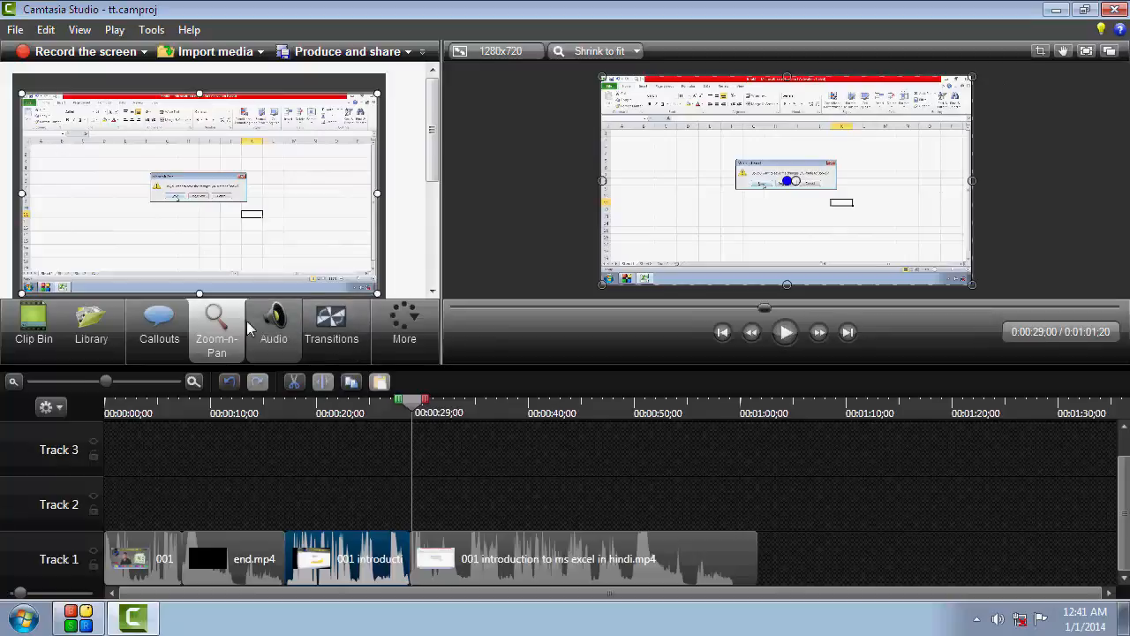
click(275, 334)
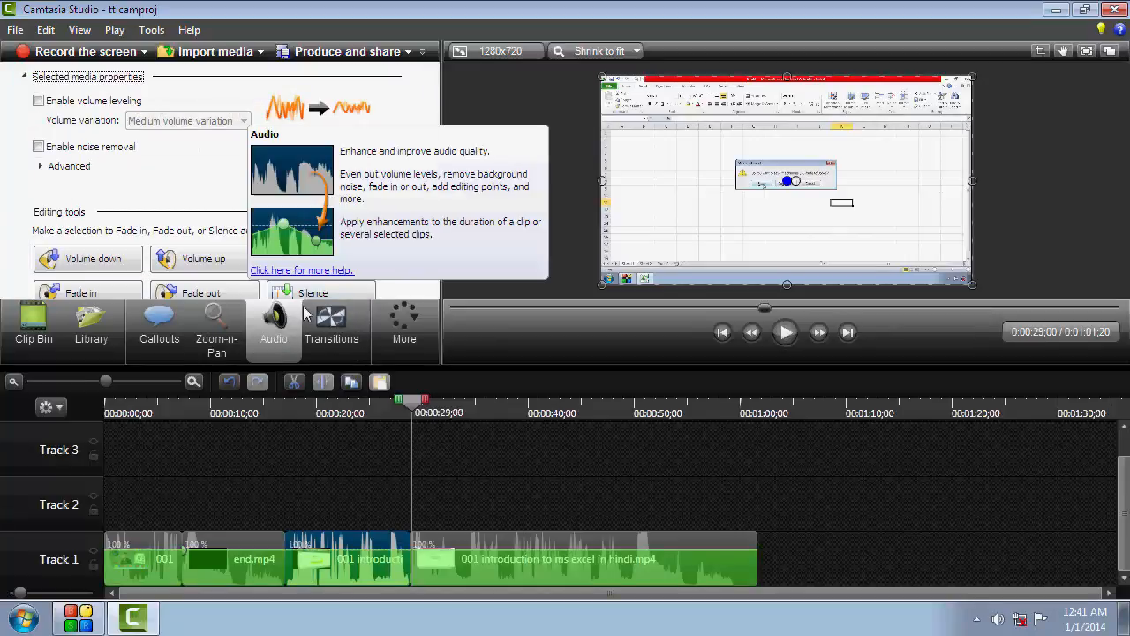
- Move the playhead to 0:00:20;09 and silence the third clip's audio
click(488, 538)
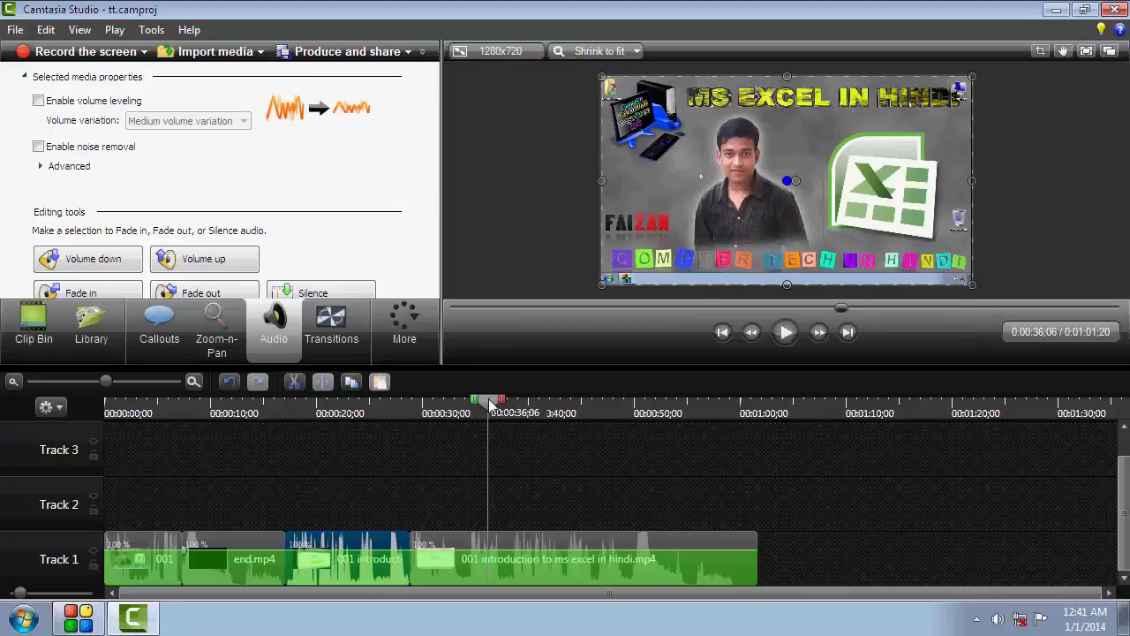
drag(490, 402, 320, 463)
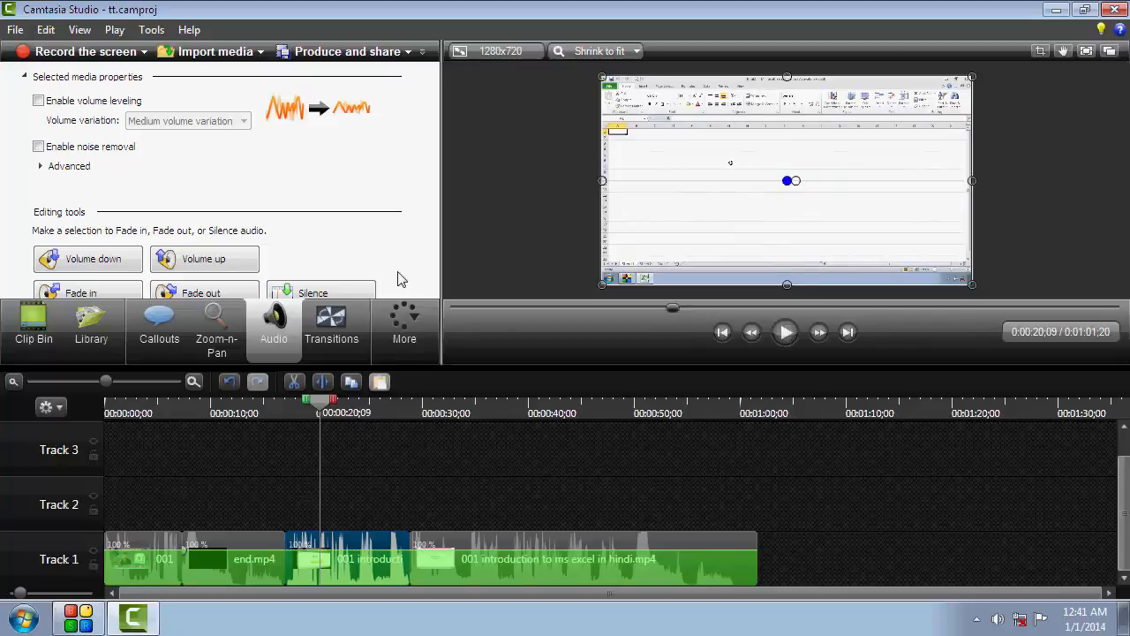
scroll(398, 257, down, 2)
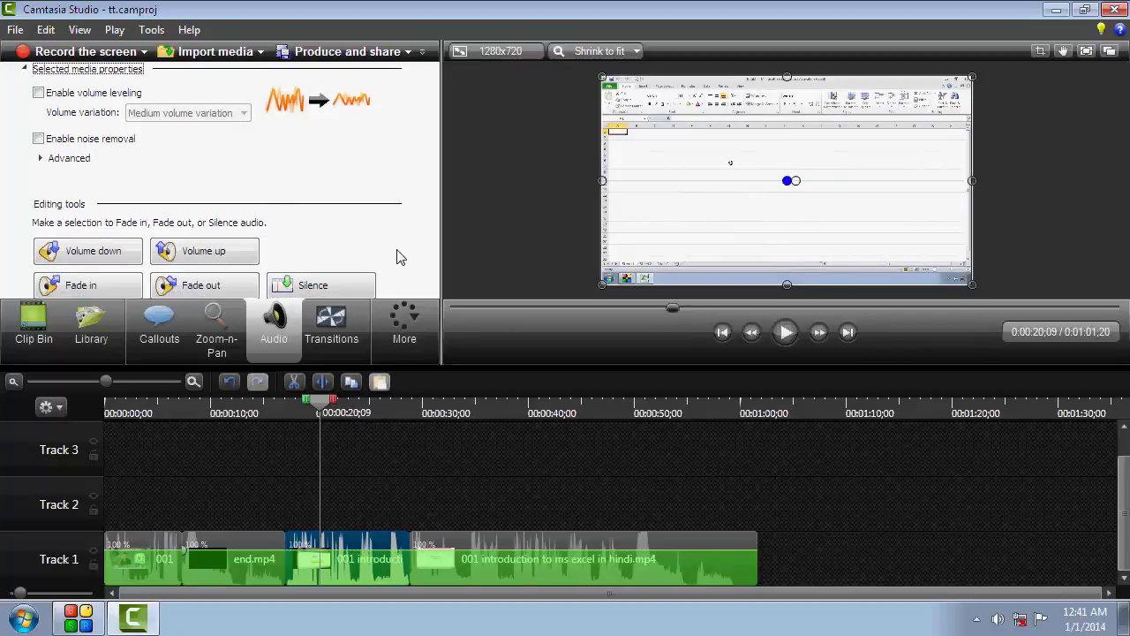
click(324, 260)
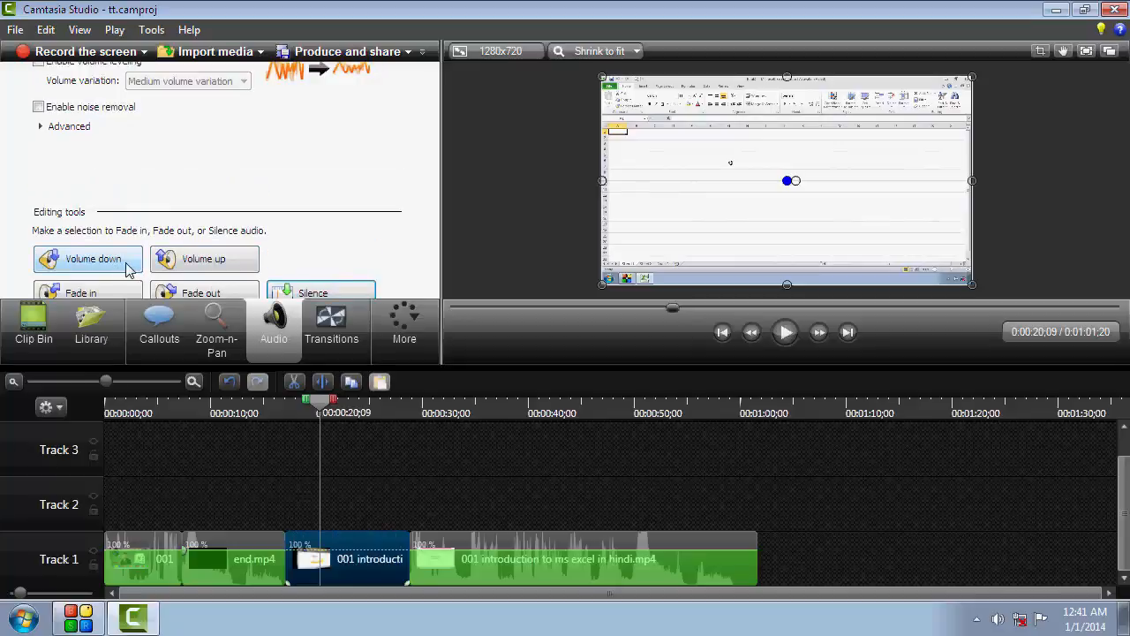
- Raise the silenced third clip's volume in several increments and lower it again slightly
click(182, 265)
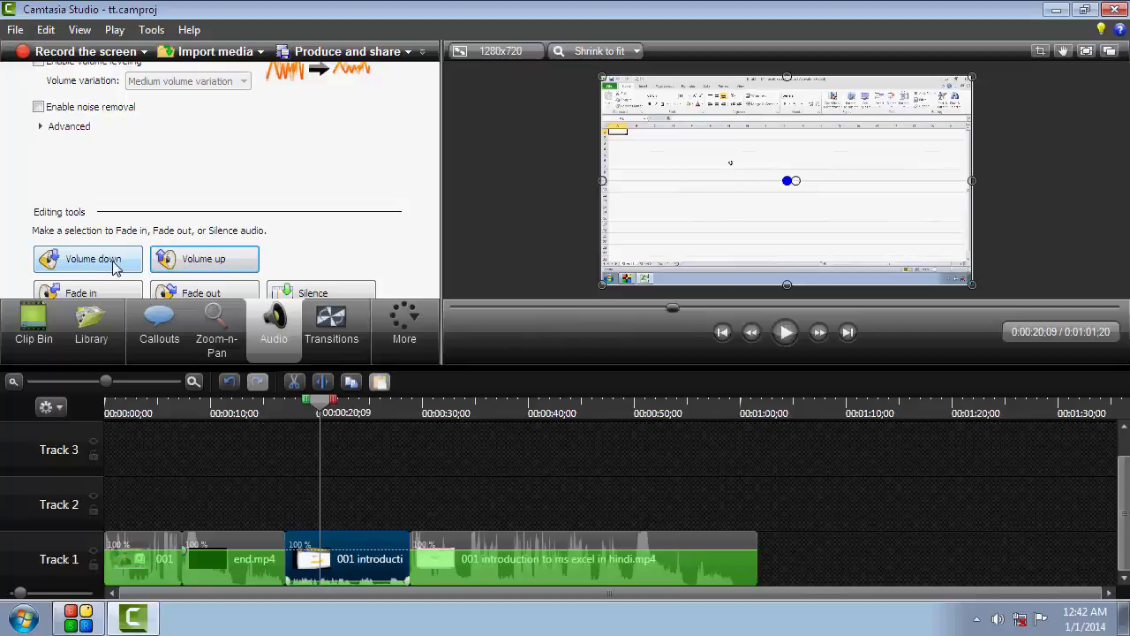
click(171, 256)
click(170, 256)
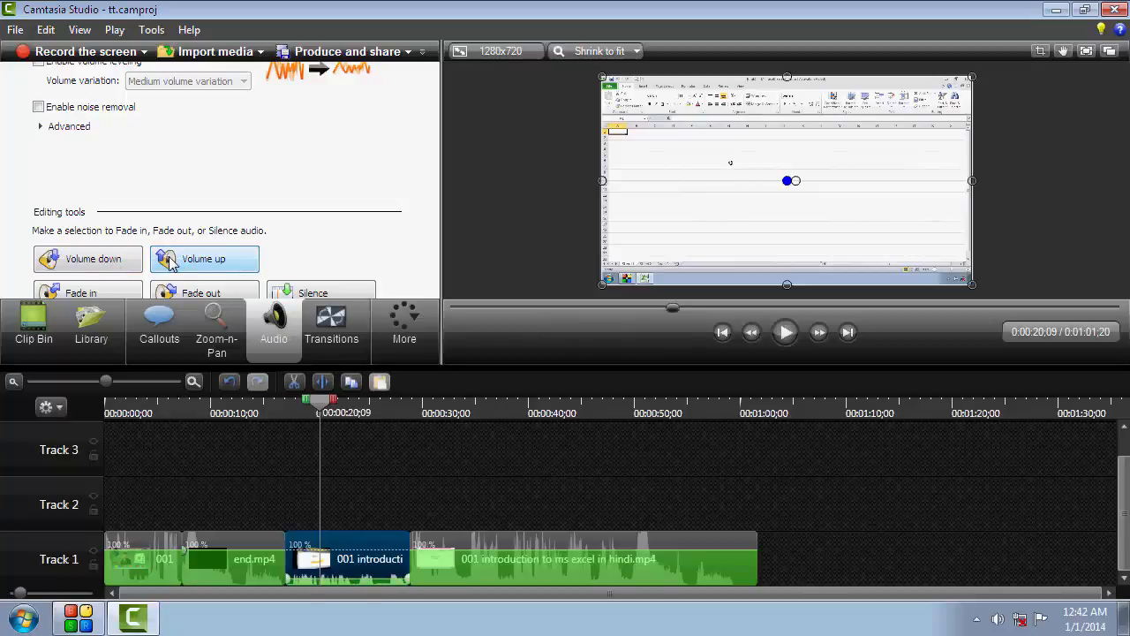
click(170, 263)
click(170, 263)
click(183, 266)
click(183, 265)
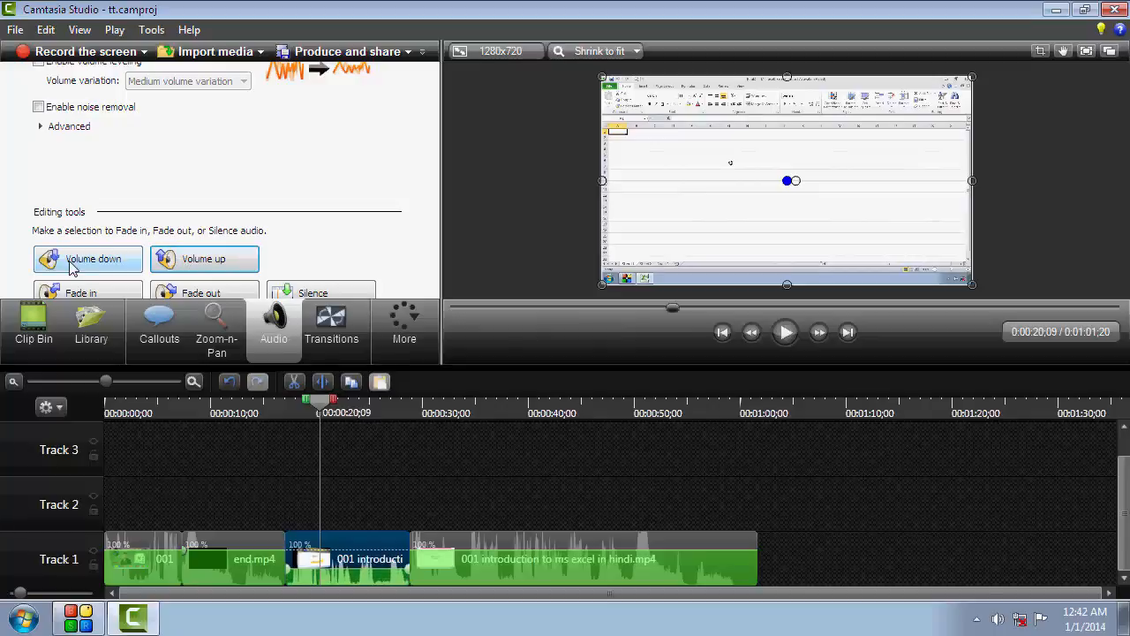
click(73, 269)
click(73, 270)
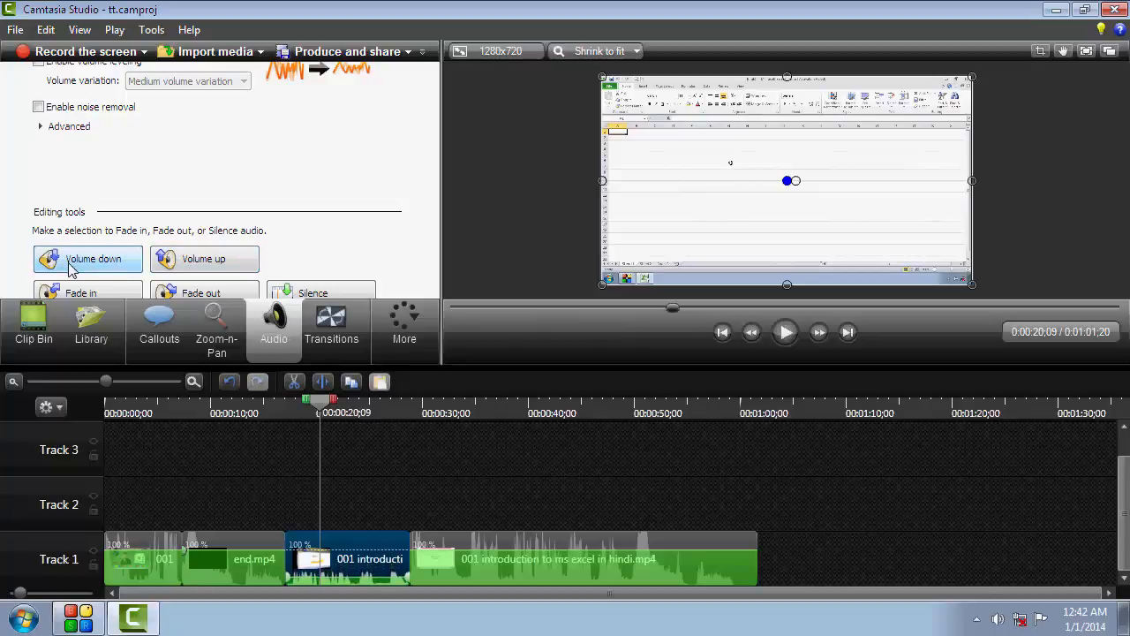
- Add a fade-out and a fade-in to the third clip's audio and play it from 0:00:17;03
click(181, 293)
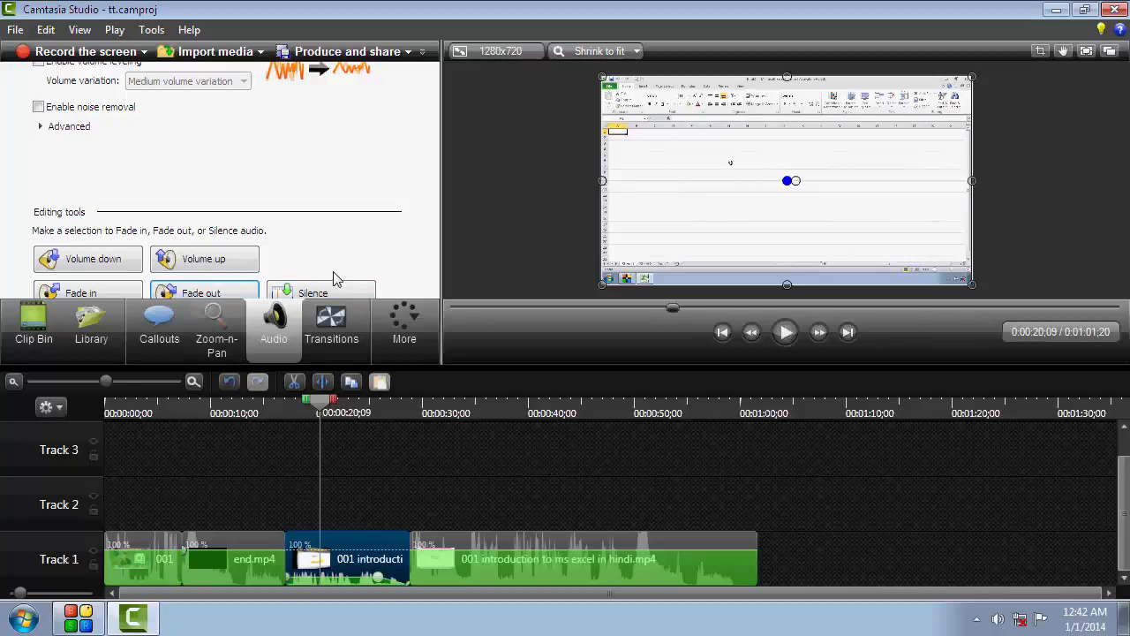
scroll(345, 274, down, 1)
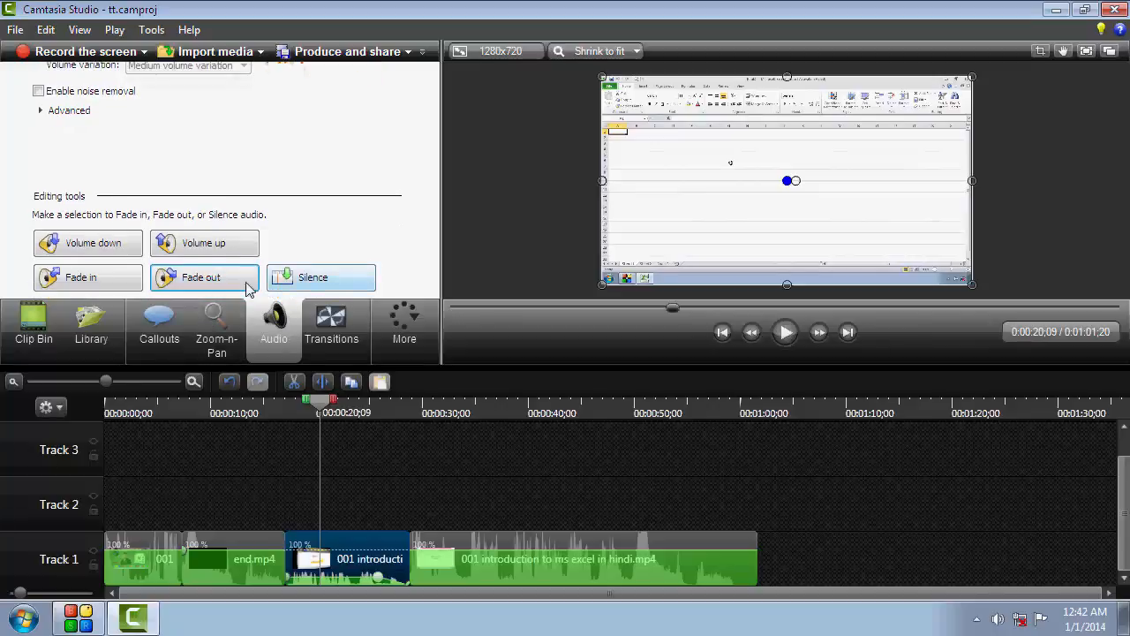
click(103, 290)
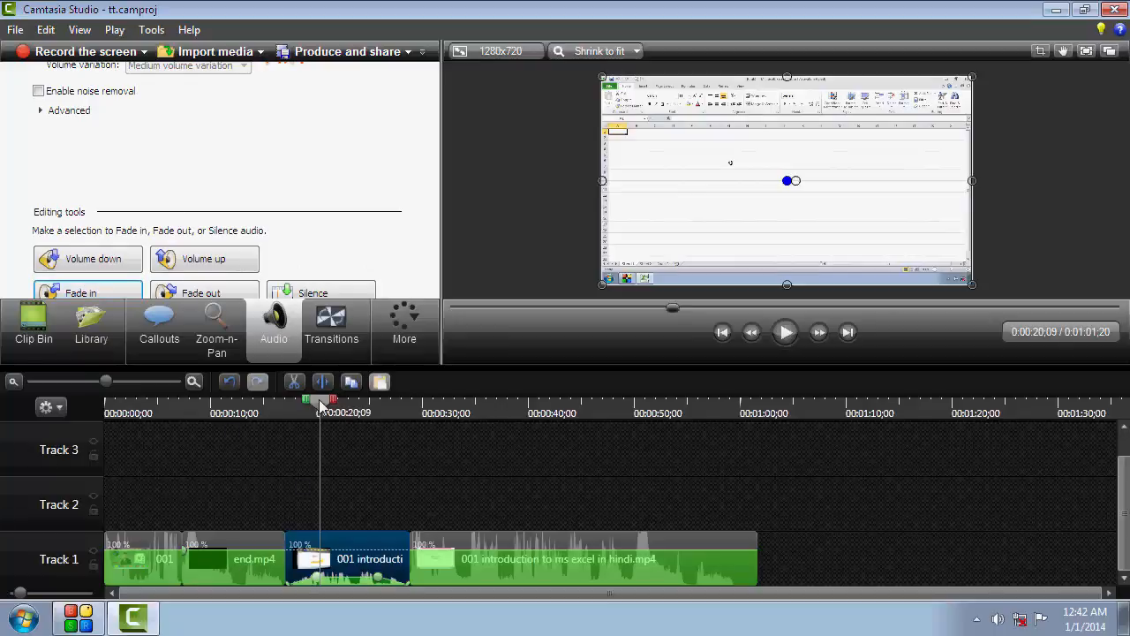
drag(323, 406, 290, 415)
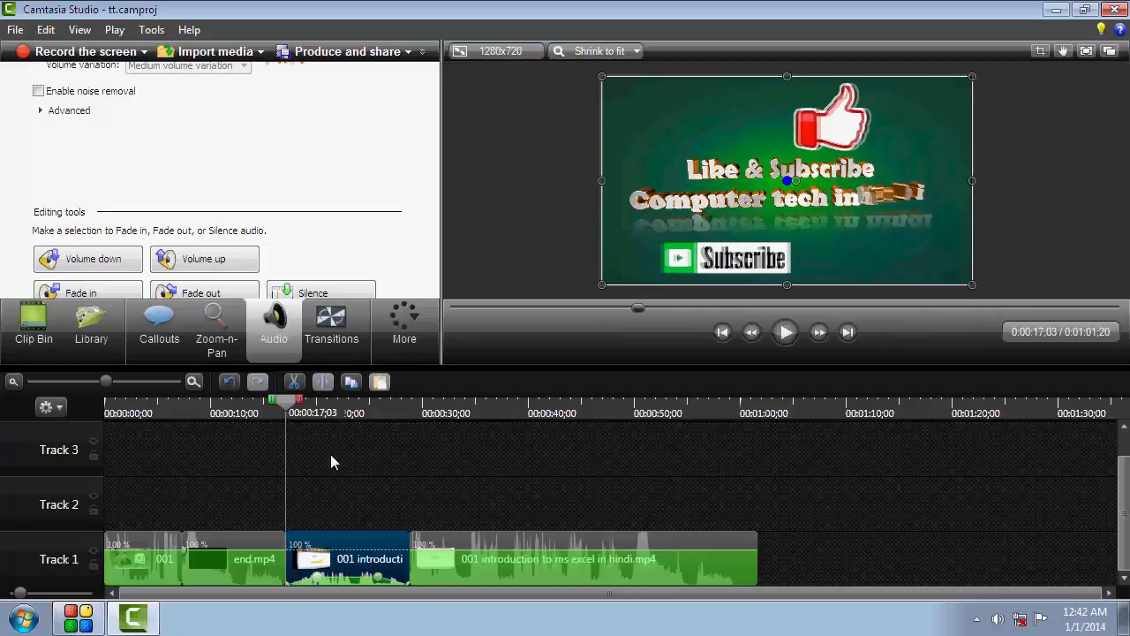
click(785, 332)
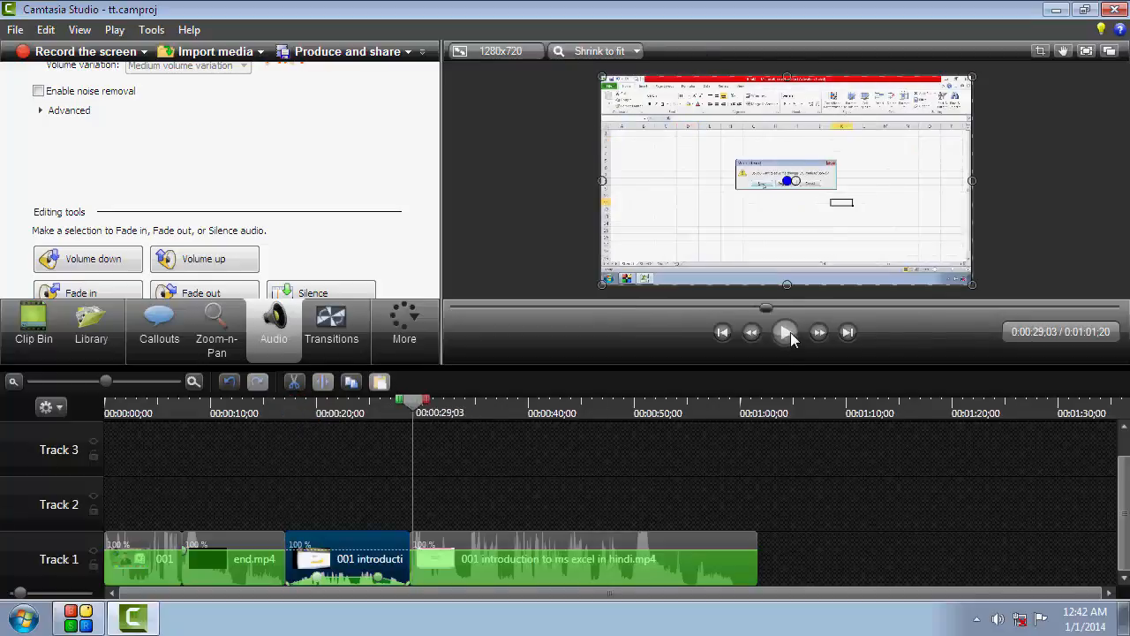
click(790, 332)
click(790, 332)
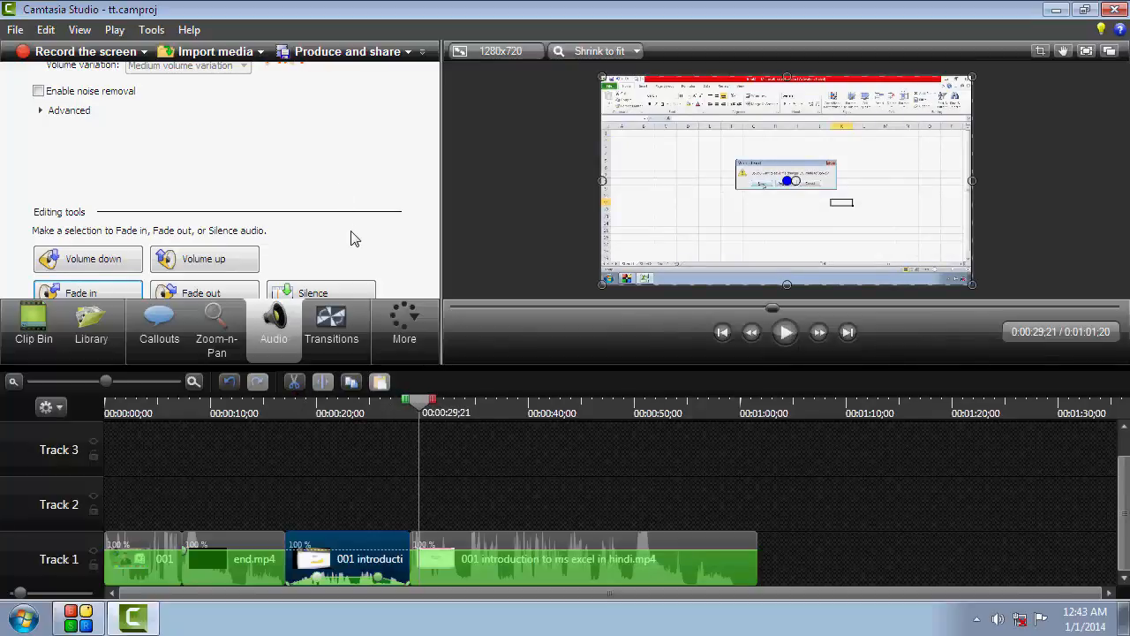
- Enable noise removal on the fourth clip on Track 1 and play it from 0:00:31;03
scroll(354, 239, down, 1)
scroll(353, 239, down, 2)
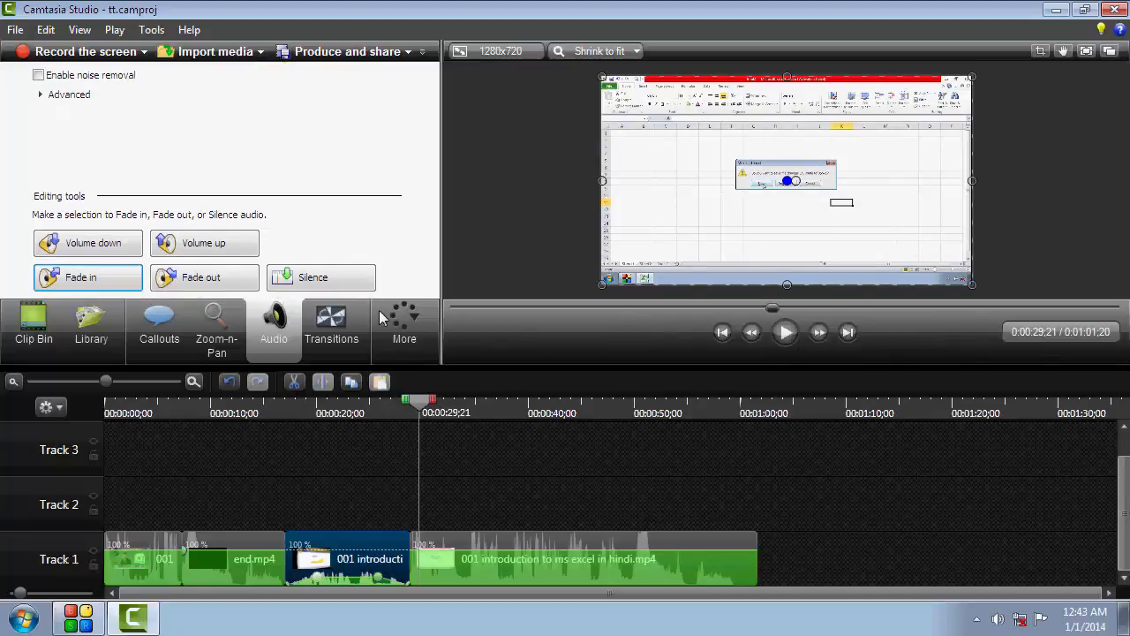
click(469, 569)
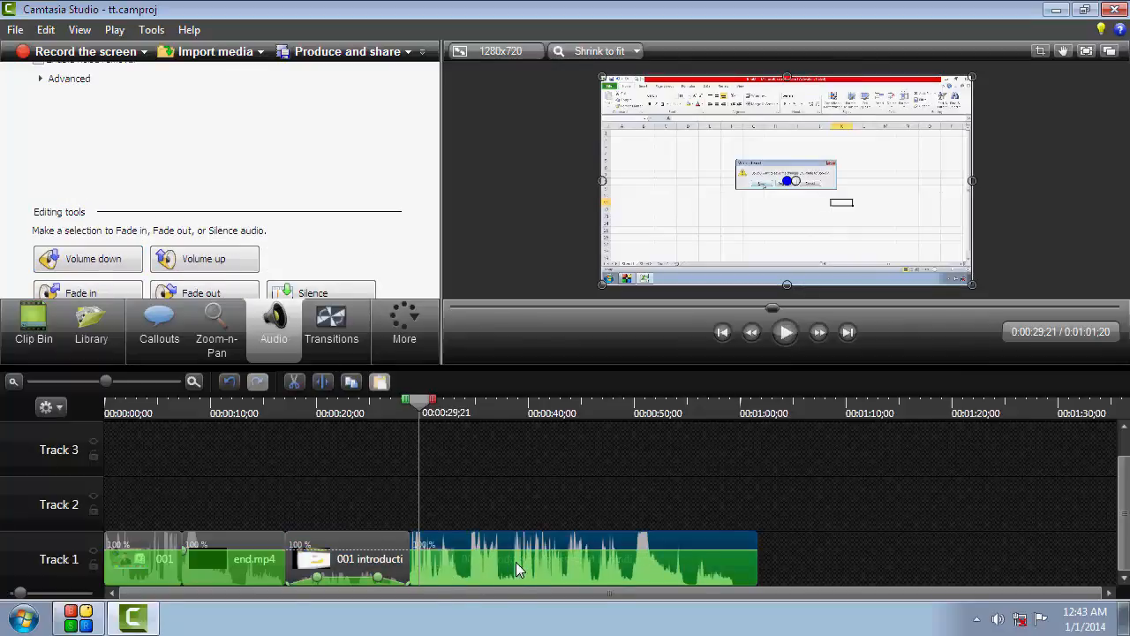
scroll(415, 262, up, 1)
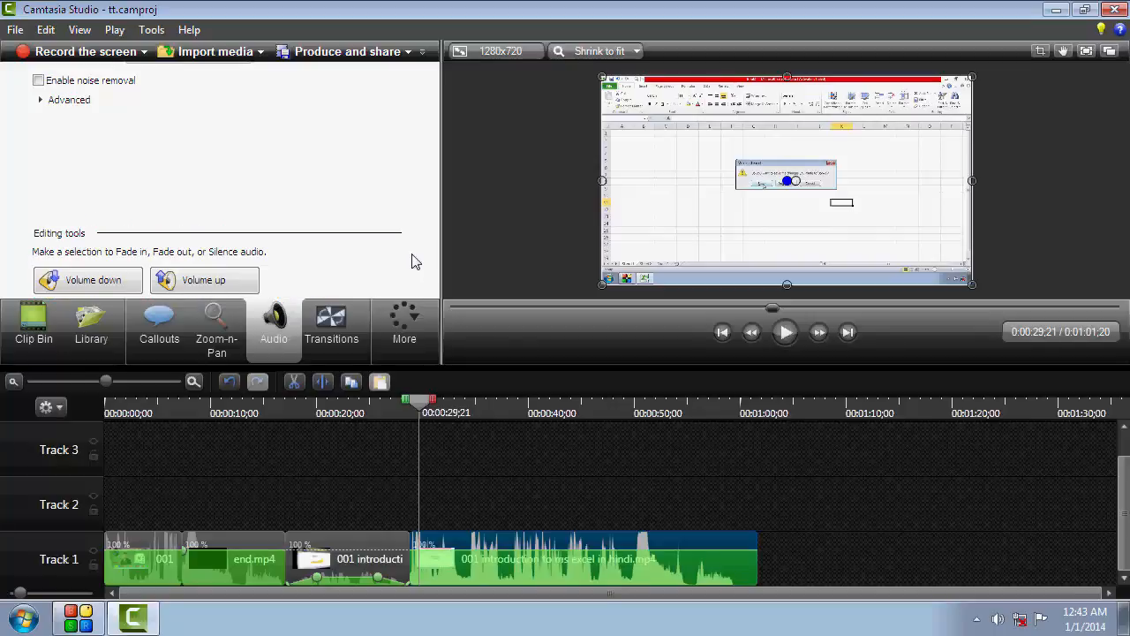
scroll(353, 221, up, 1)
scroll(307, 199, up, 3)
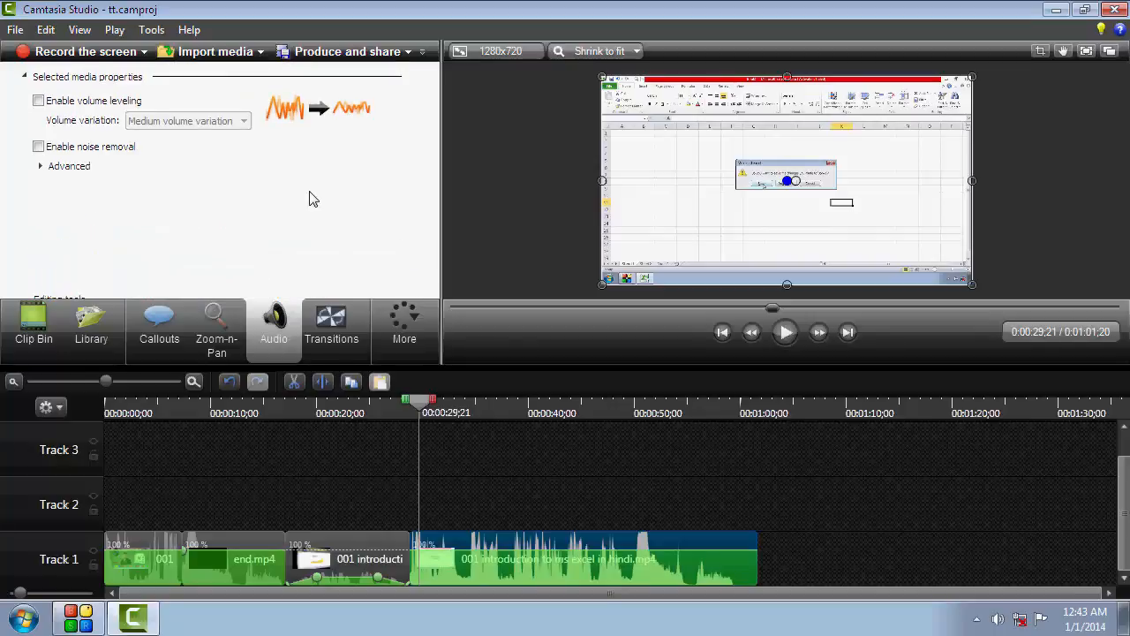
click(787, 336)
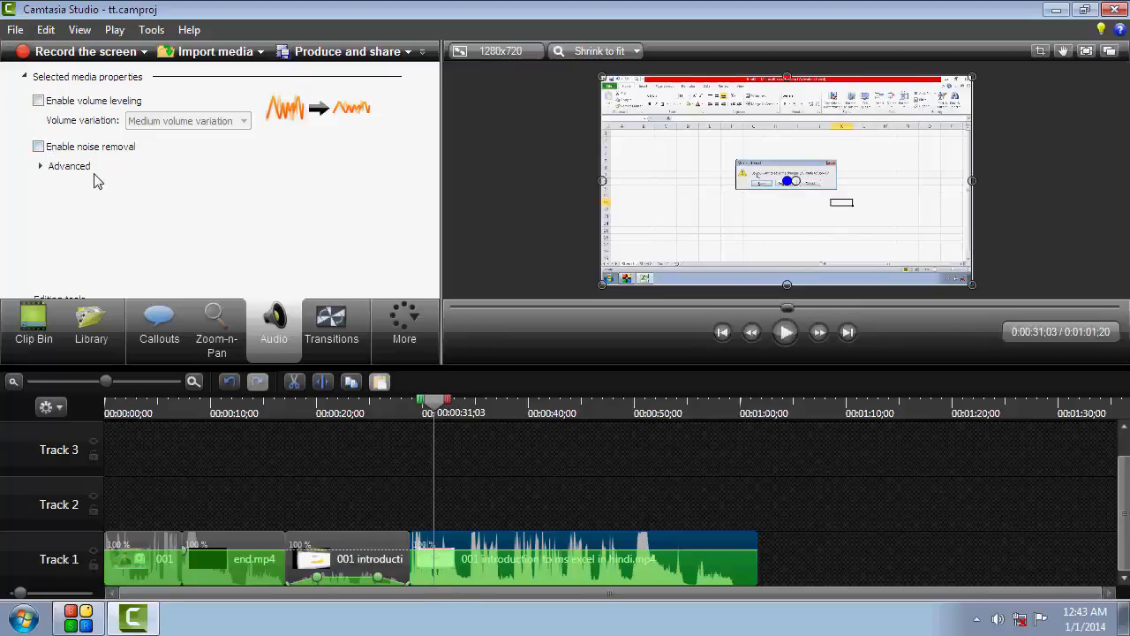
click(38, 147)
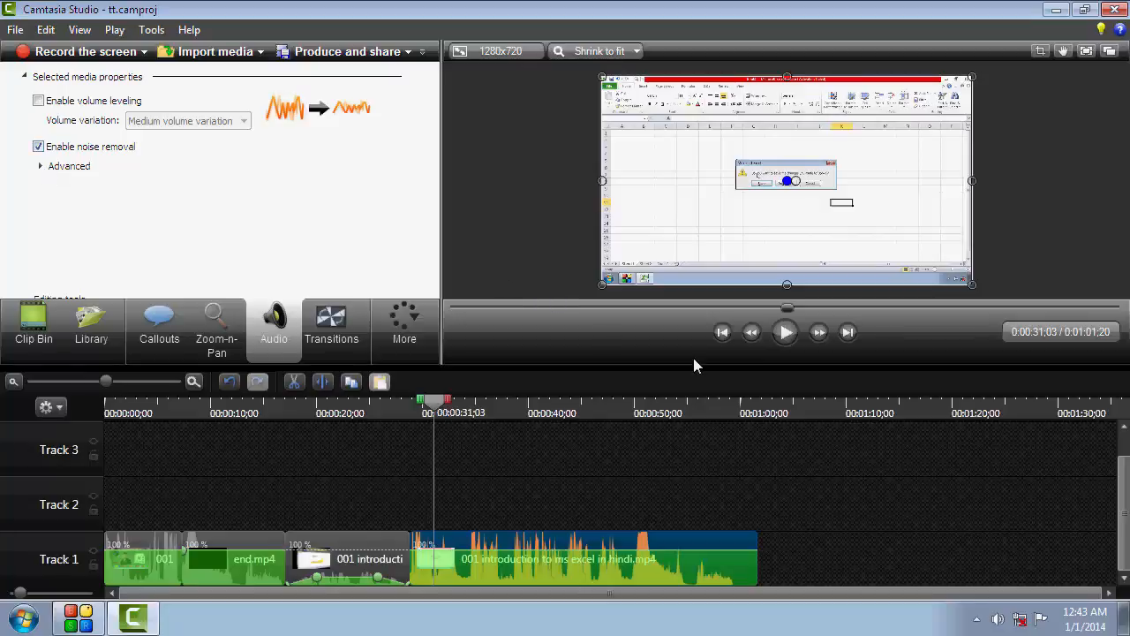
click(785, 332)
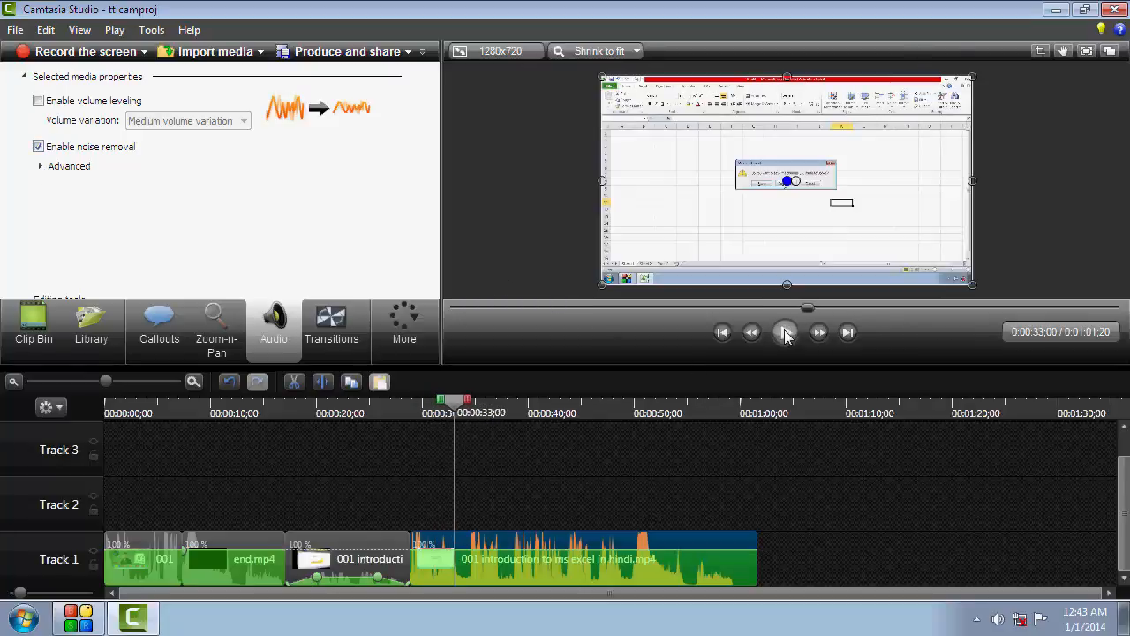
click(785, 332)
- Set the fourth clip's noise removal sensitivity to 72 and play it from 0:00:33;00
click(72, 169)
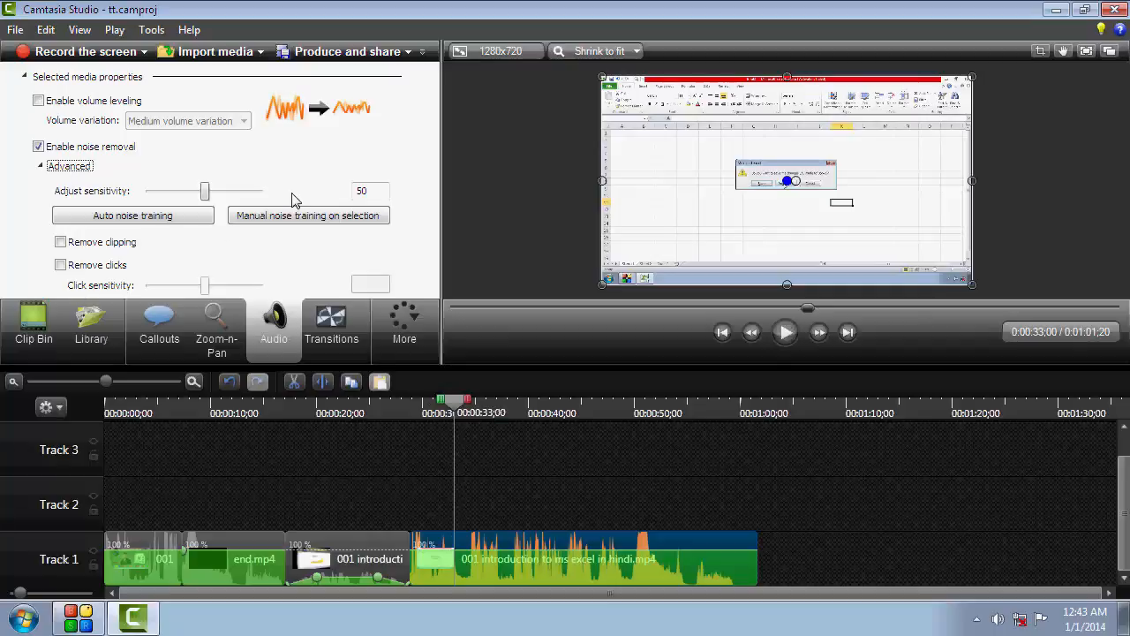
drag(207, 196, 229, 195)
click(781, 333)
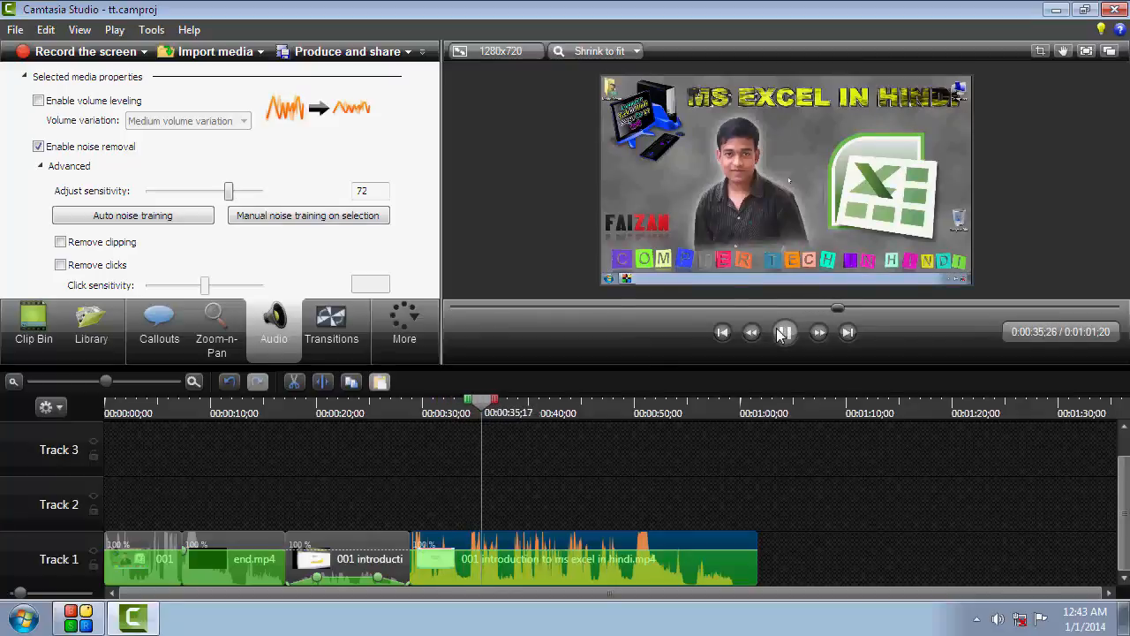
click(783, 333)
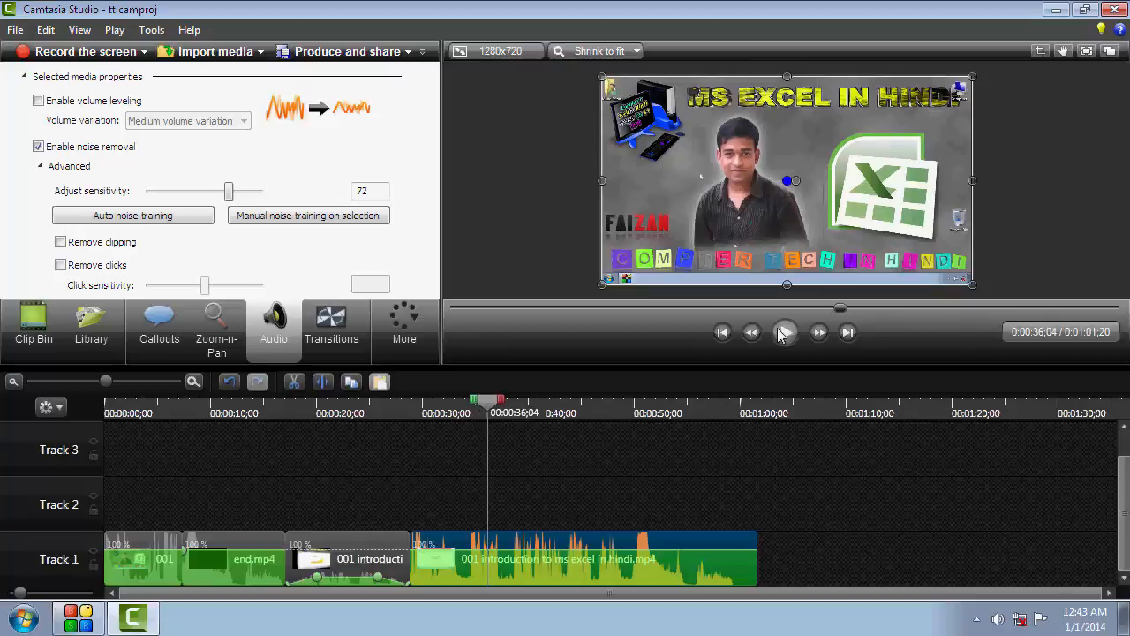
- Play the first clip on Track 1 from 0:00:05;09 and again from near the start of the timeline
drag(487, 404, 474, 404)
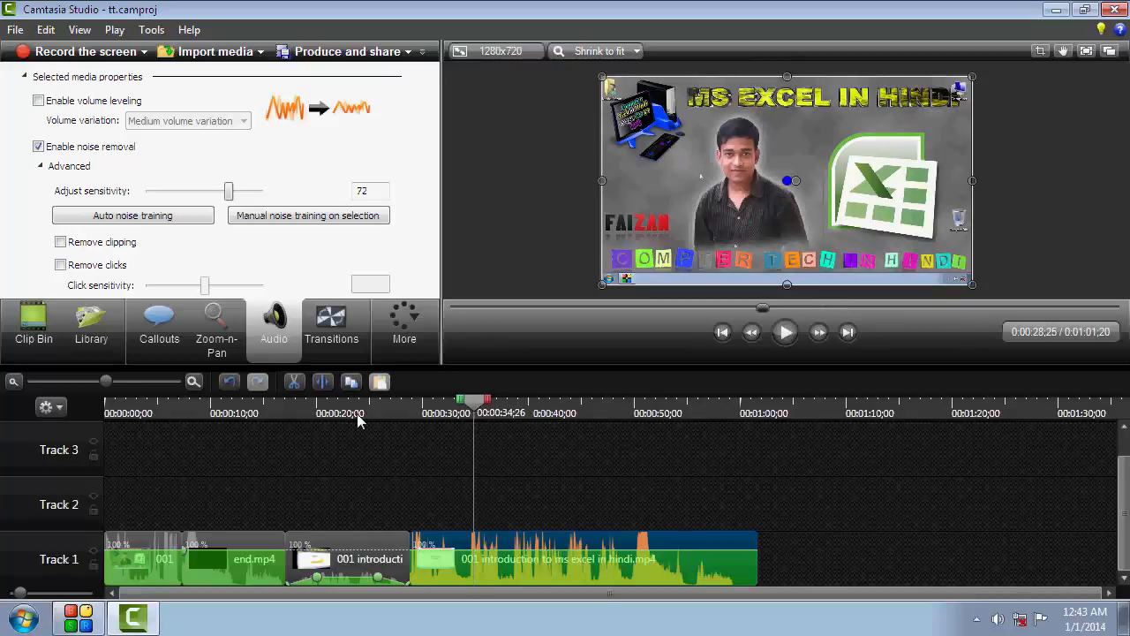
drag(357, 417, 164, 442)
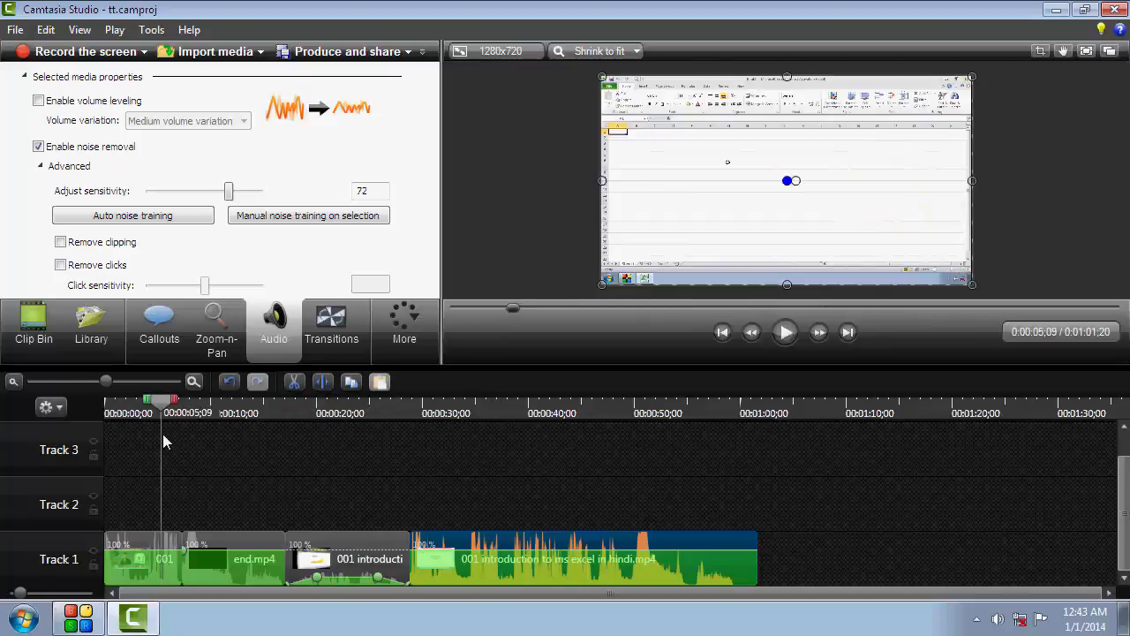
click(785, 333)
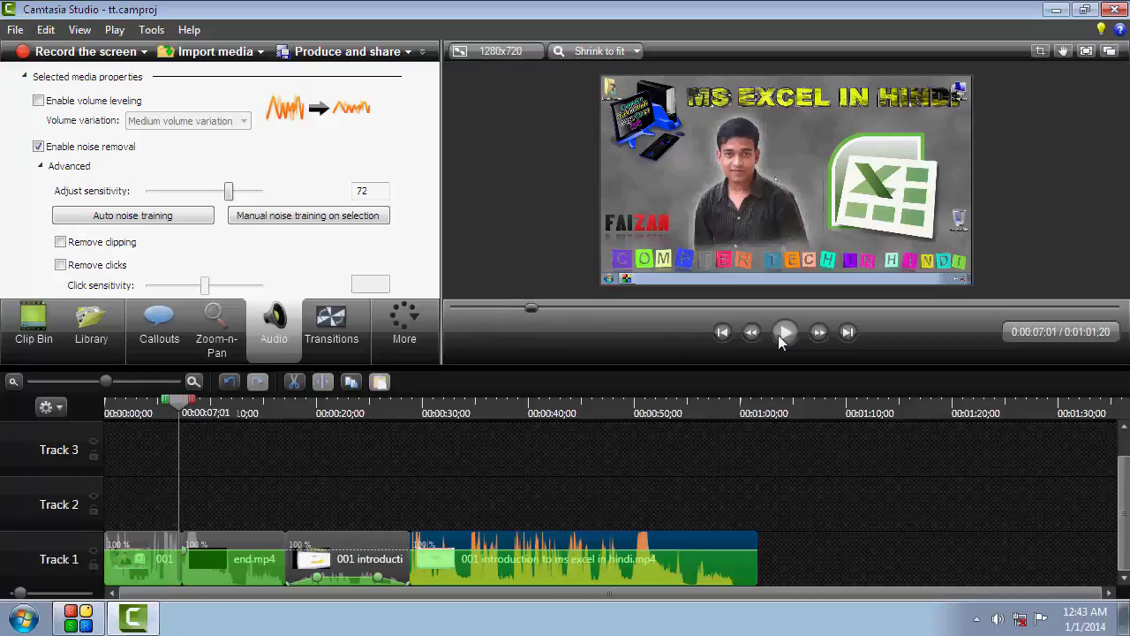
click(778, 335)
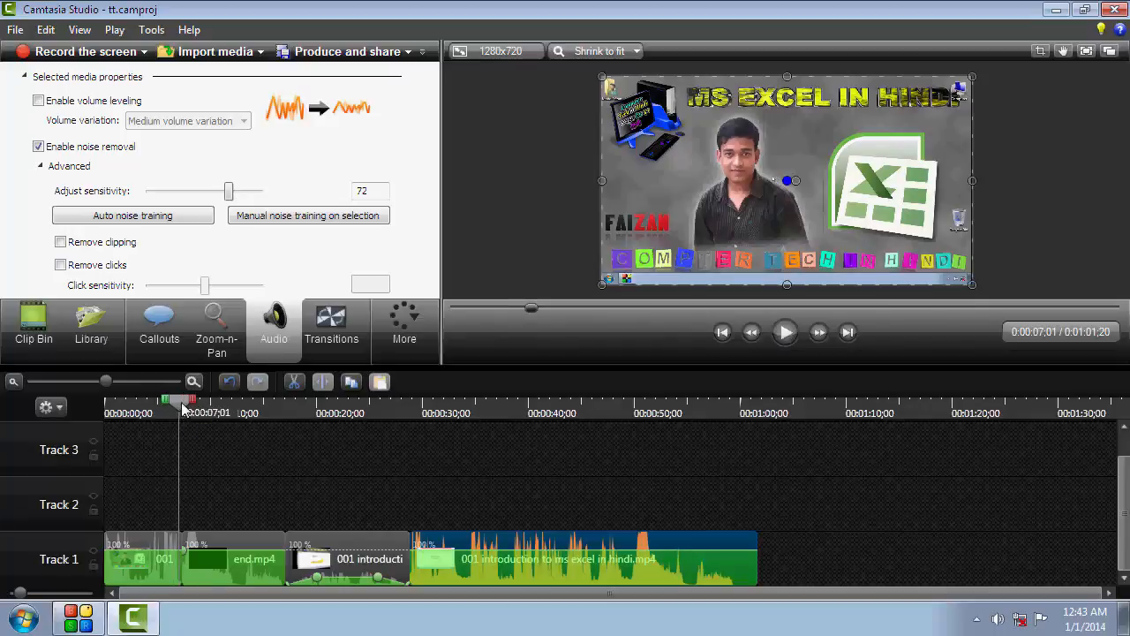
drag(183, 406, 114, 406)
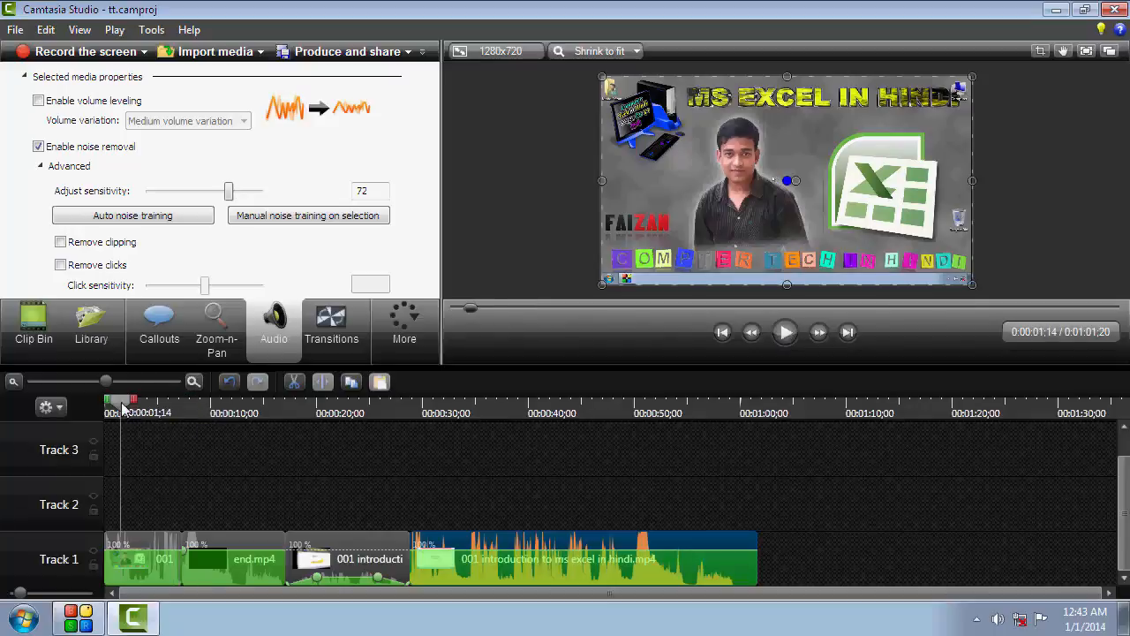
click(783, 333)
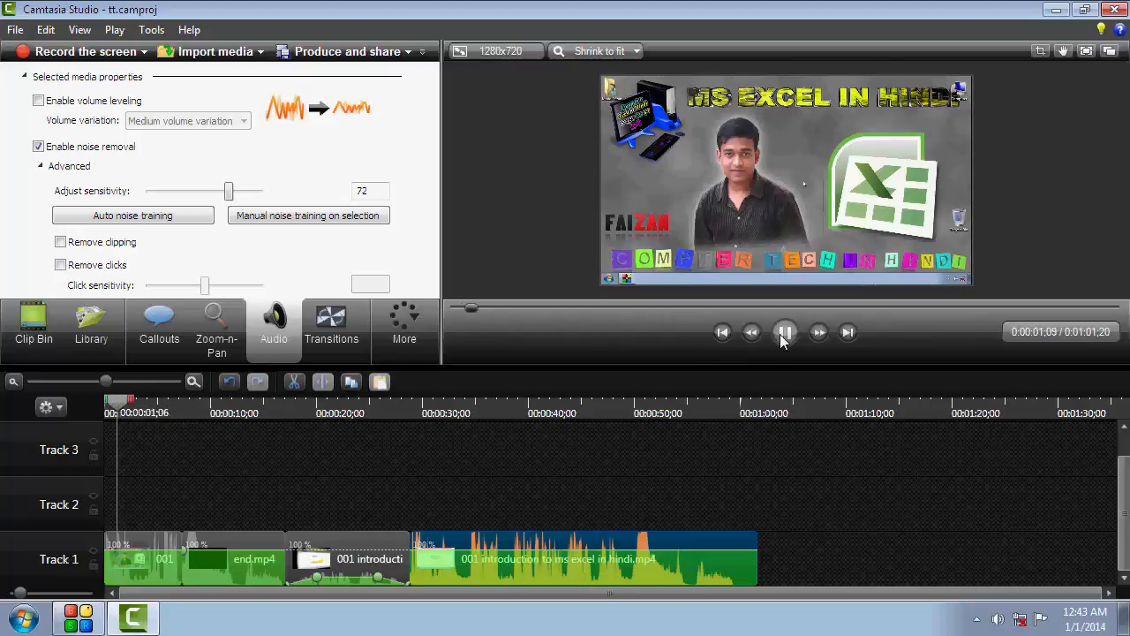
click(784, 333)
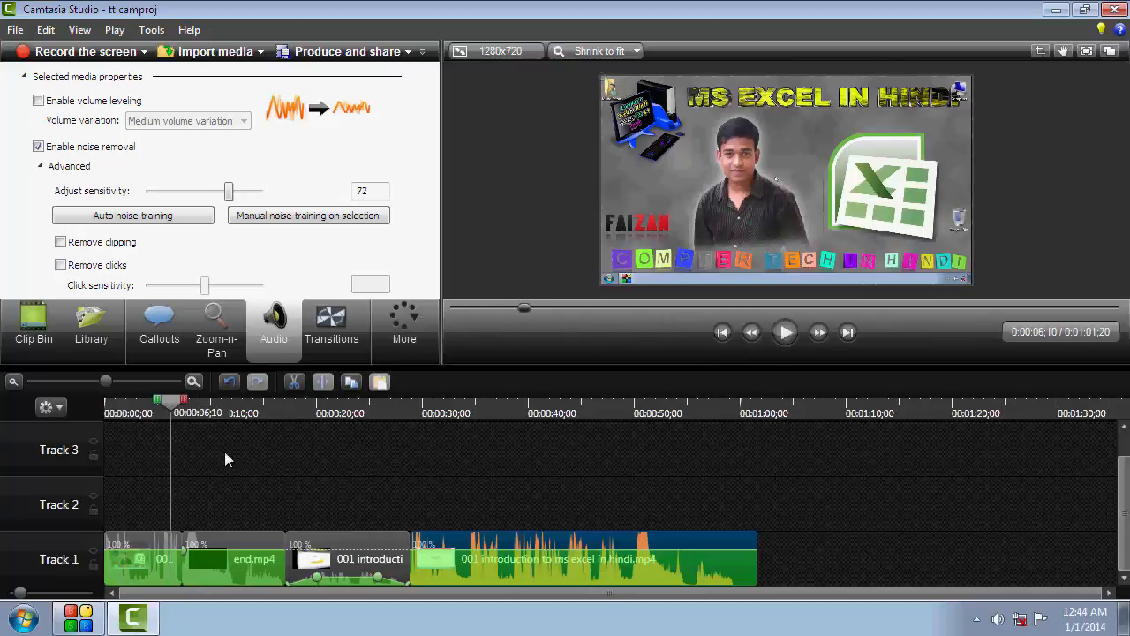
- Play the fourth clip on Track 1 from 0:00:33;05 to compare its noise-reduced audio
drag(145, 405, 281, 404)
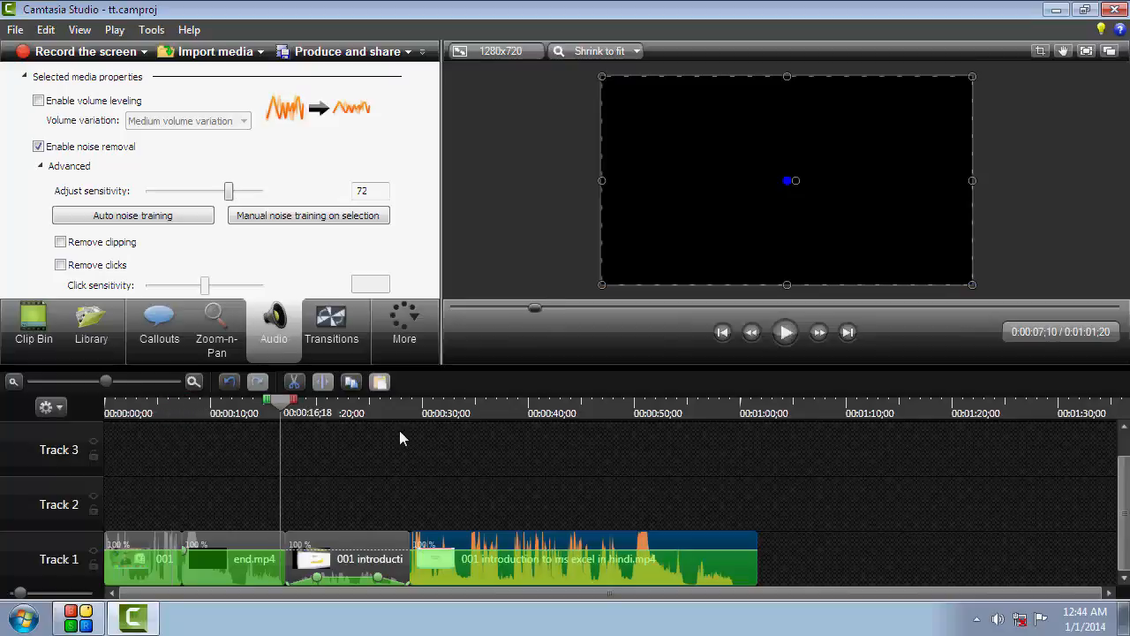
click(455, 405)
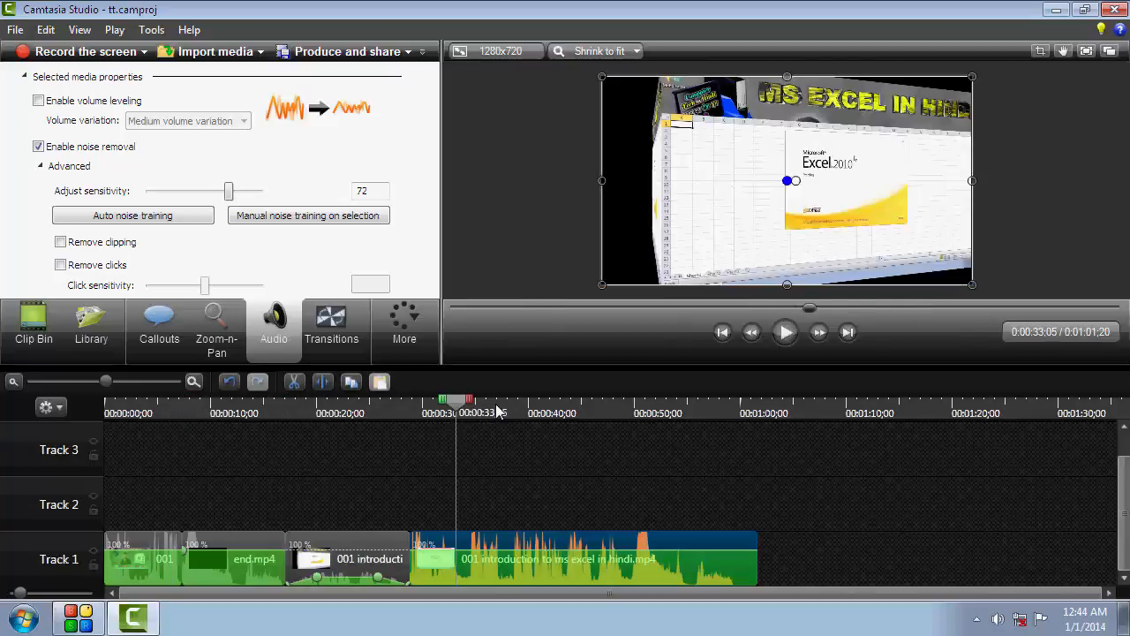
click(784, 333)
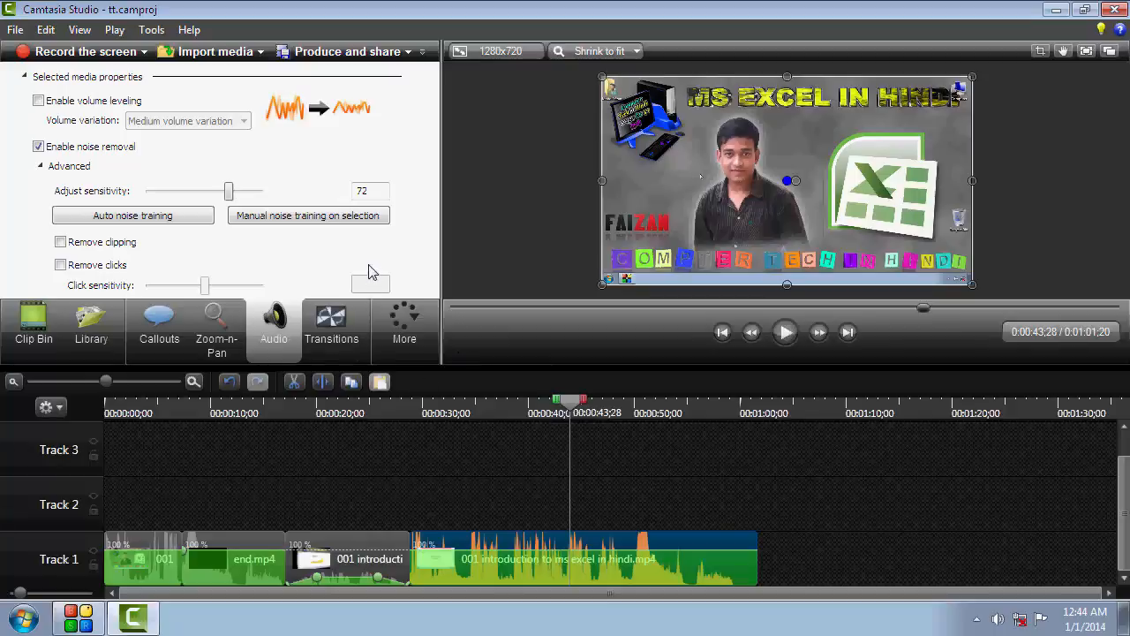
- Set the fourth clip's noise removal sensitivity to 73 and toggle Remove clicks and Remove clipping on and off
scroll(358, 261, down, 1)
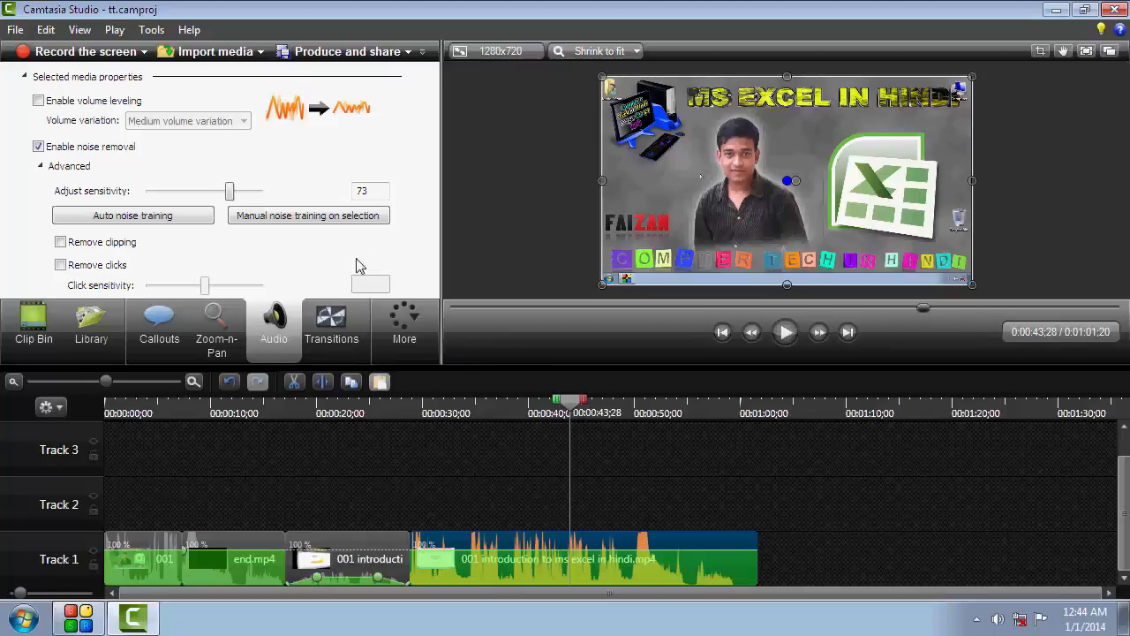
click(89, 270)
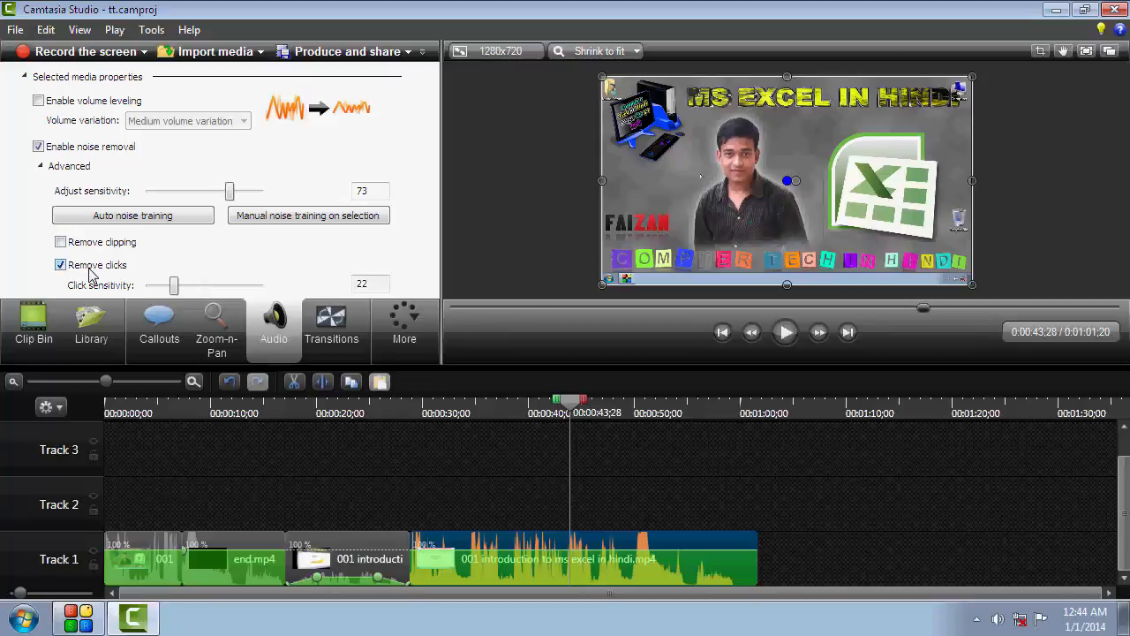
click(89, 269)
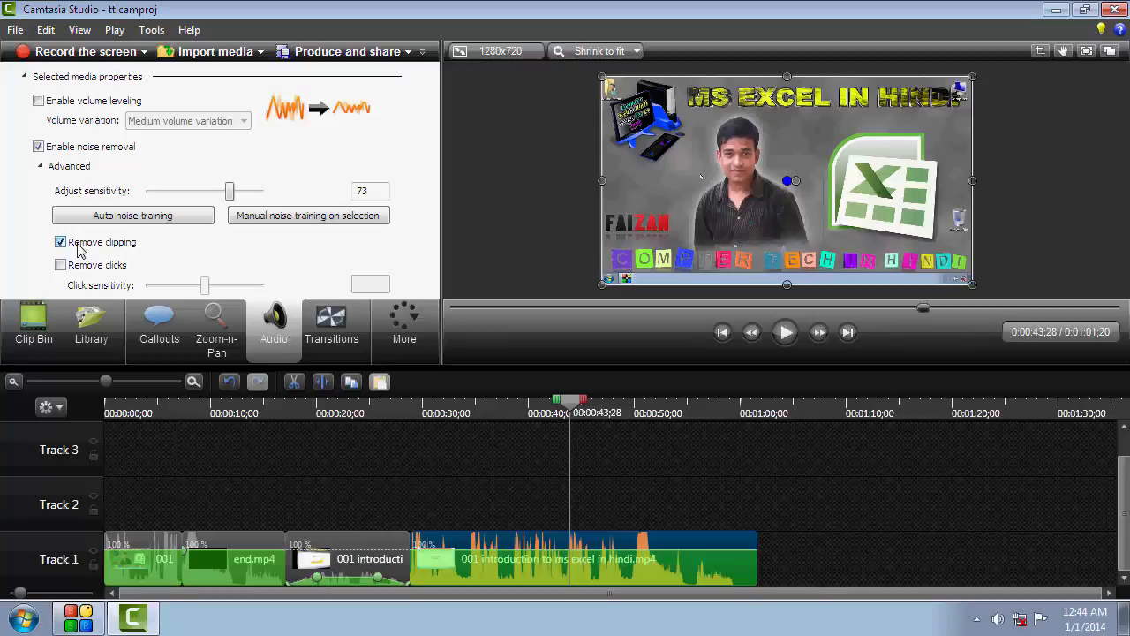
click(81, 267)
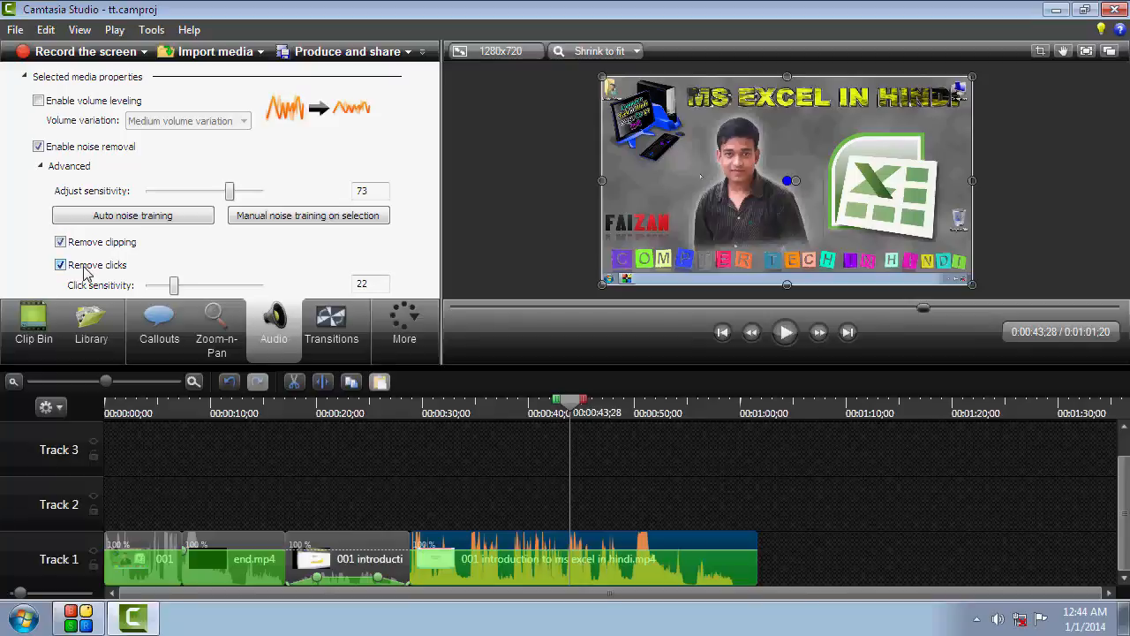
click(97, 263)
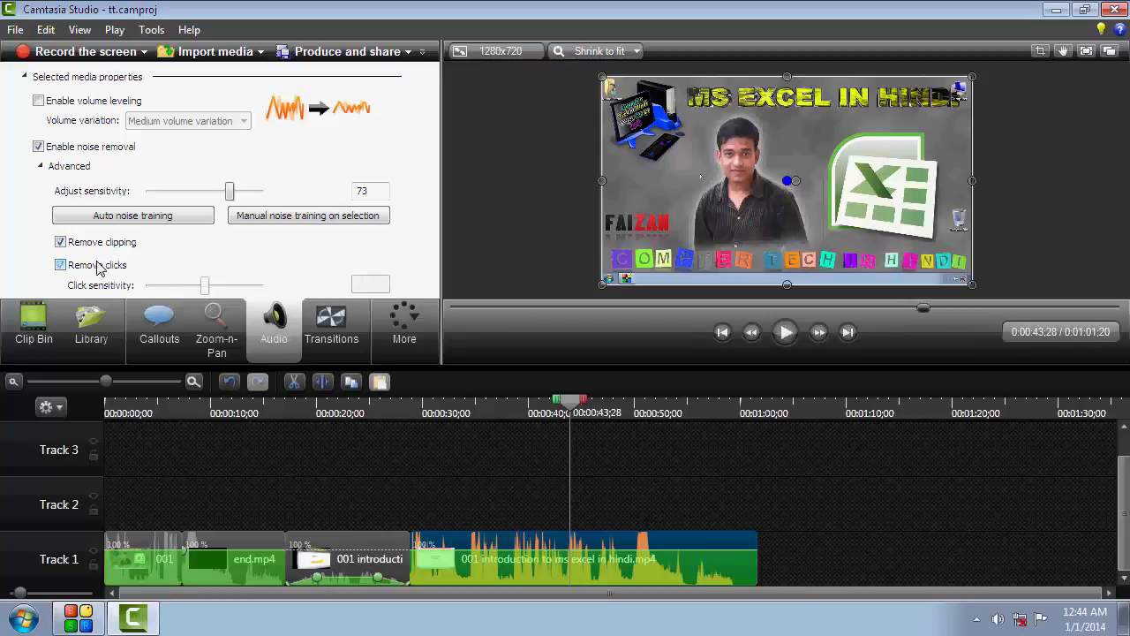
click(99, 244)
- Enable volume leveling on the fourth clip with High volume variation and play it from 0:00:43;28
click(39, 102)
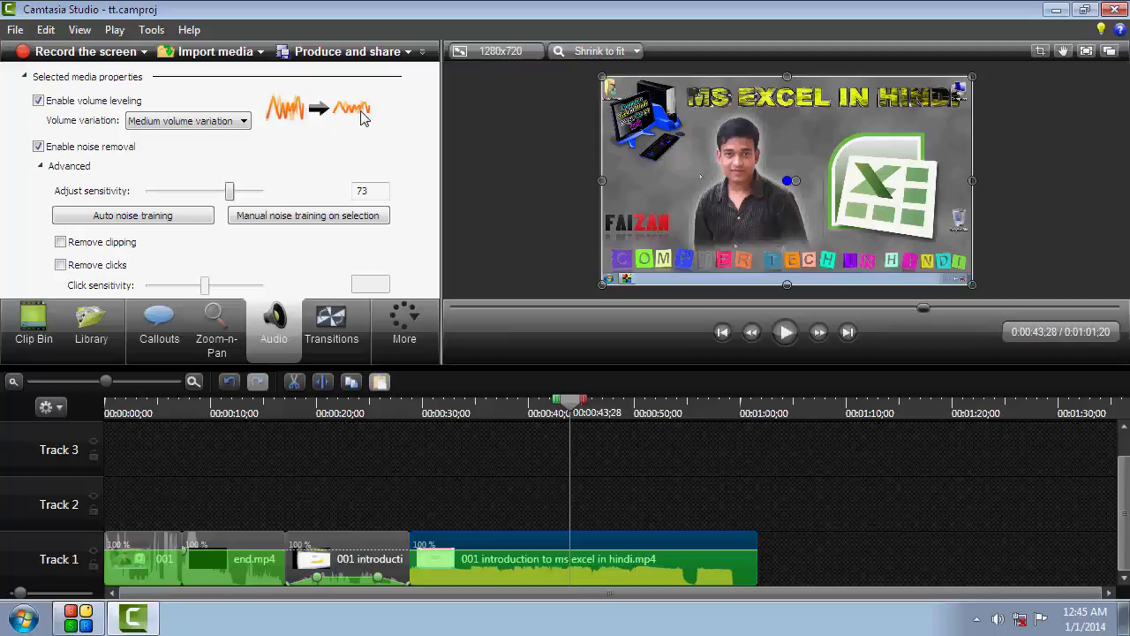
click(244, 121)
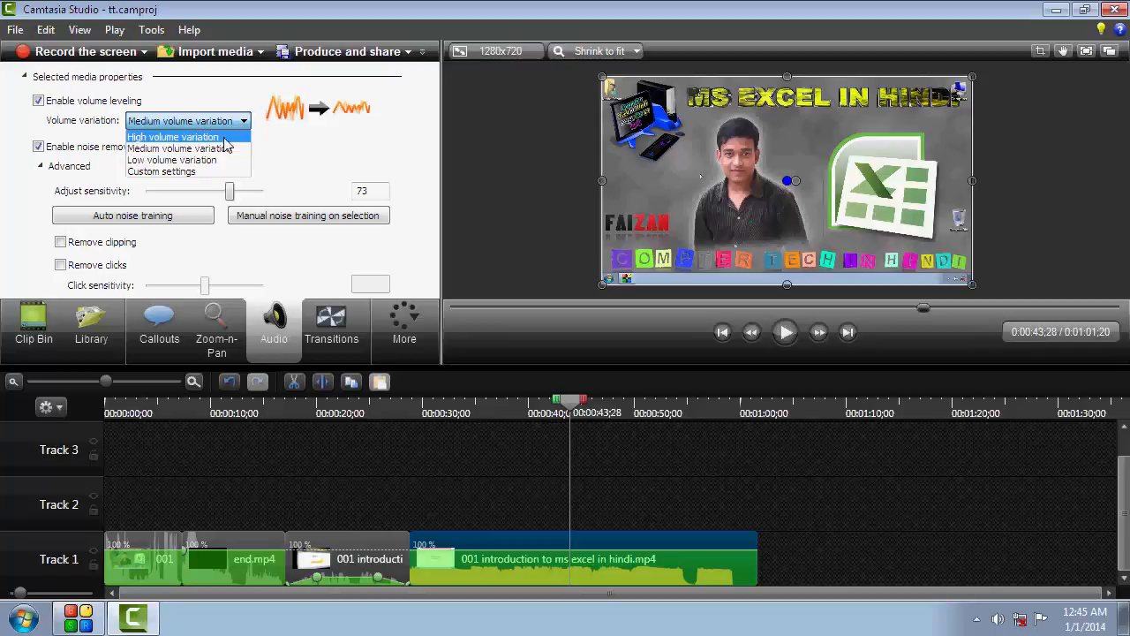
click(217, 132)
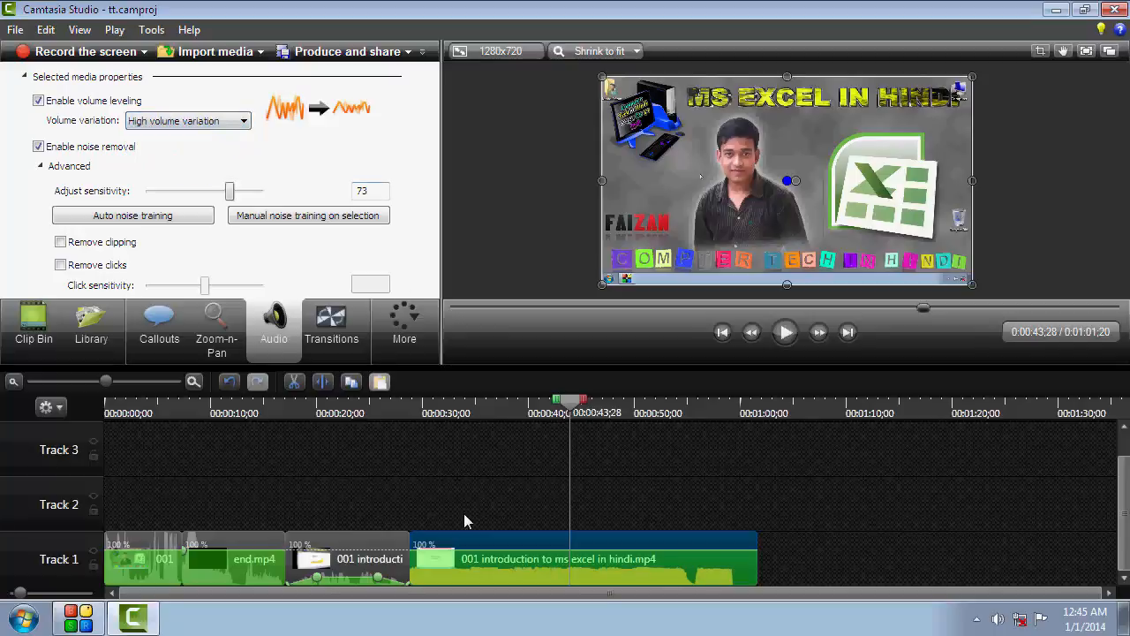
click(784, 333)
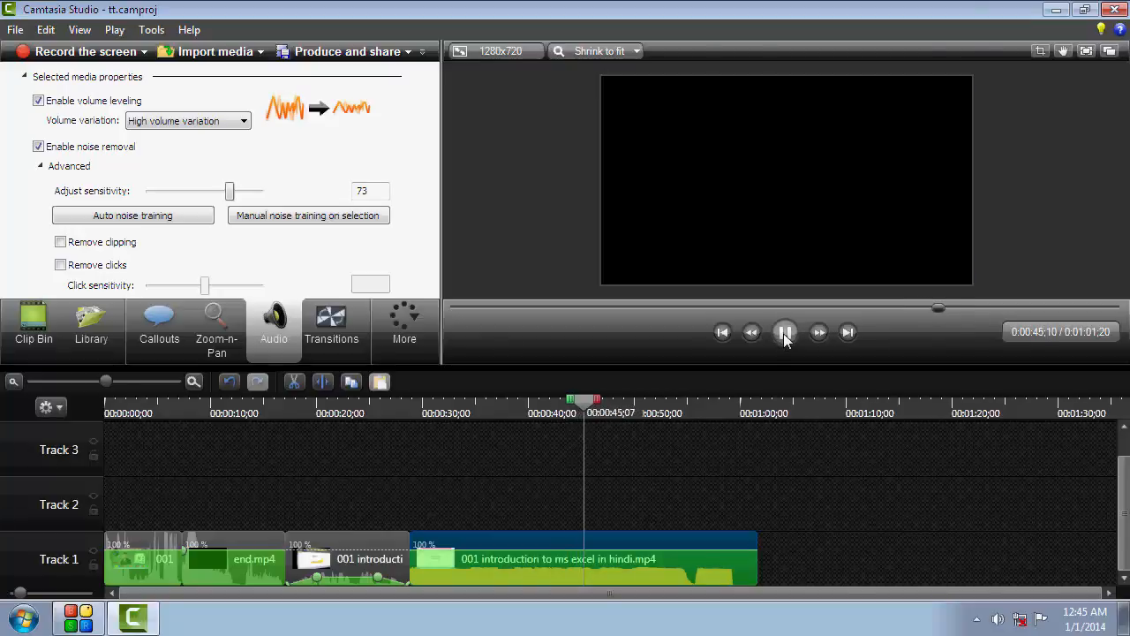
click(786, 333)
- Switch the fourth clip's volume leveling to Low volume variation and play it from 0:00:46;06
click(244, 121)
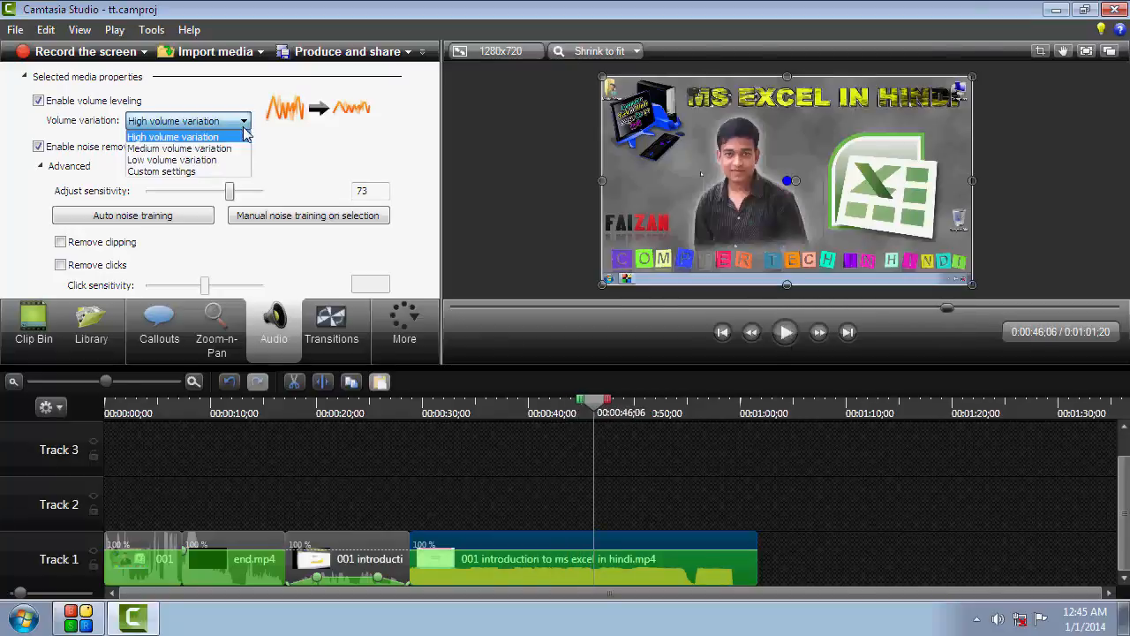
click(231, 160)
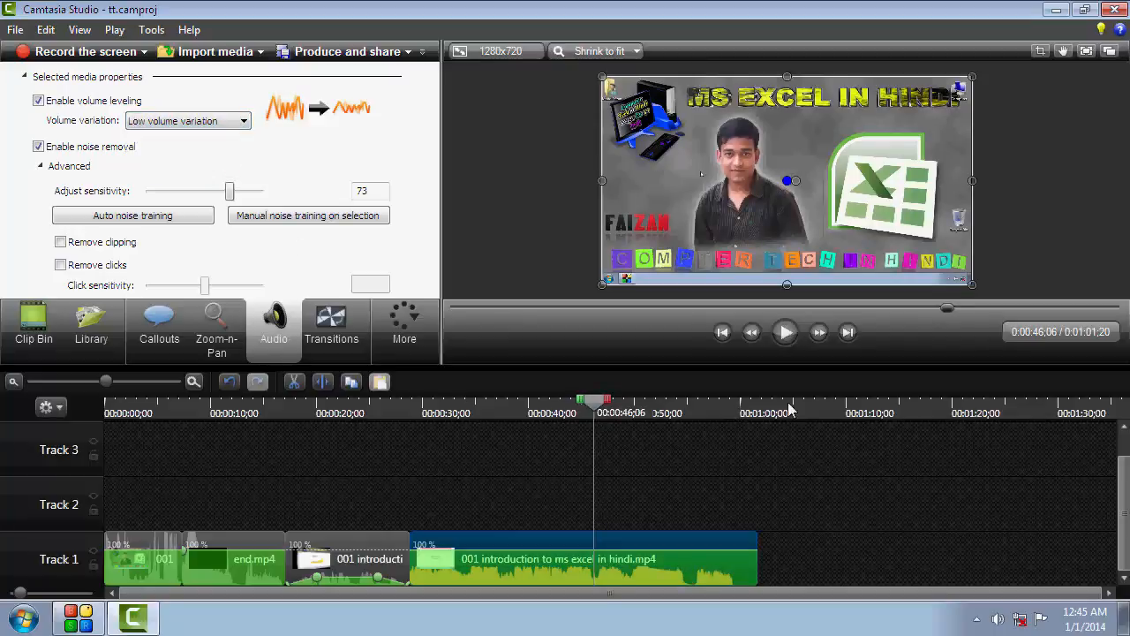
click(787, 339)
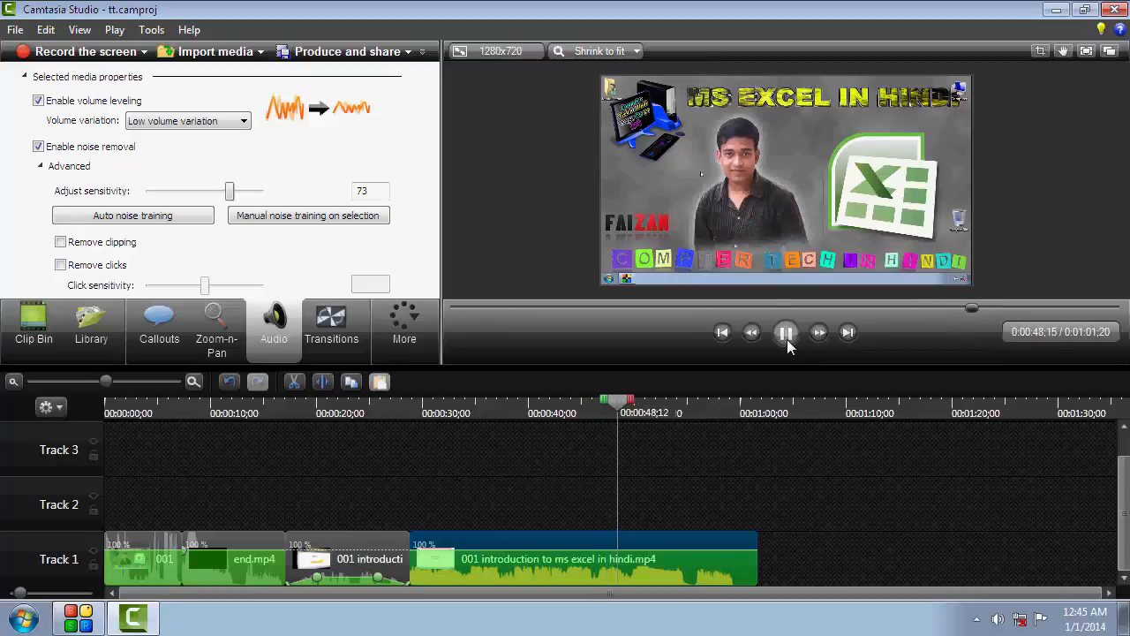
click(787, 339)
- Switch the volume leveling to Custom settings, set the threshold to -9 dB and play the fourth clip from 0:00:48;19
click(238, 122)
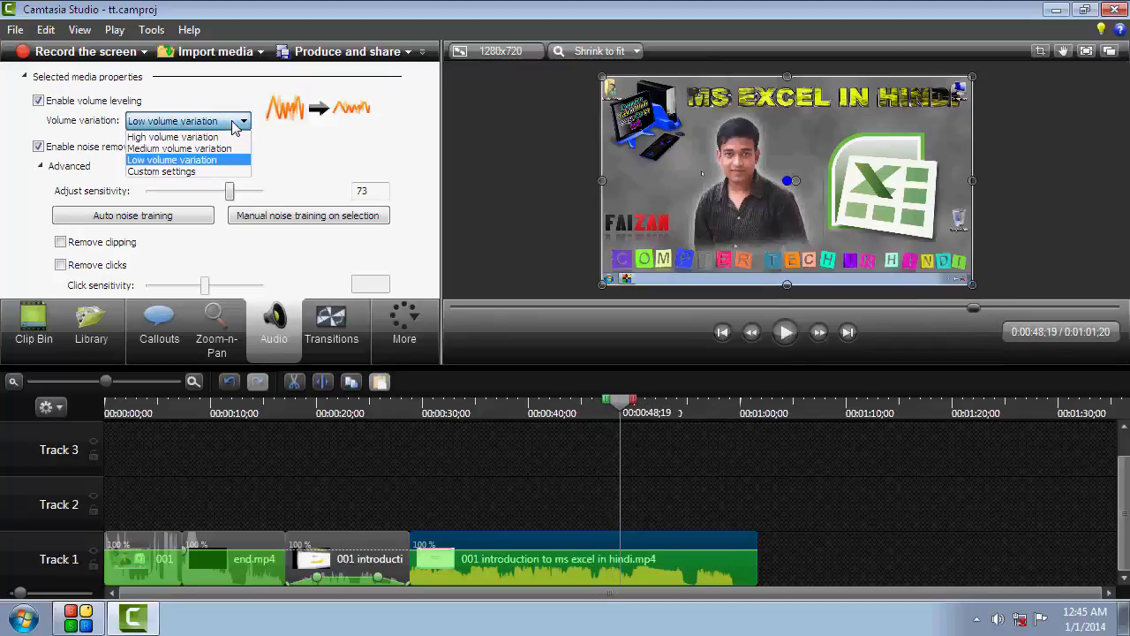
click(231, 172)
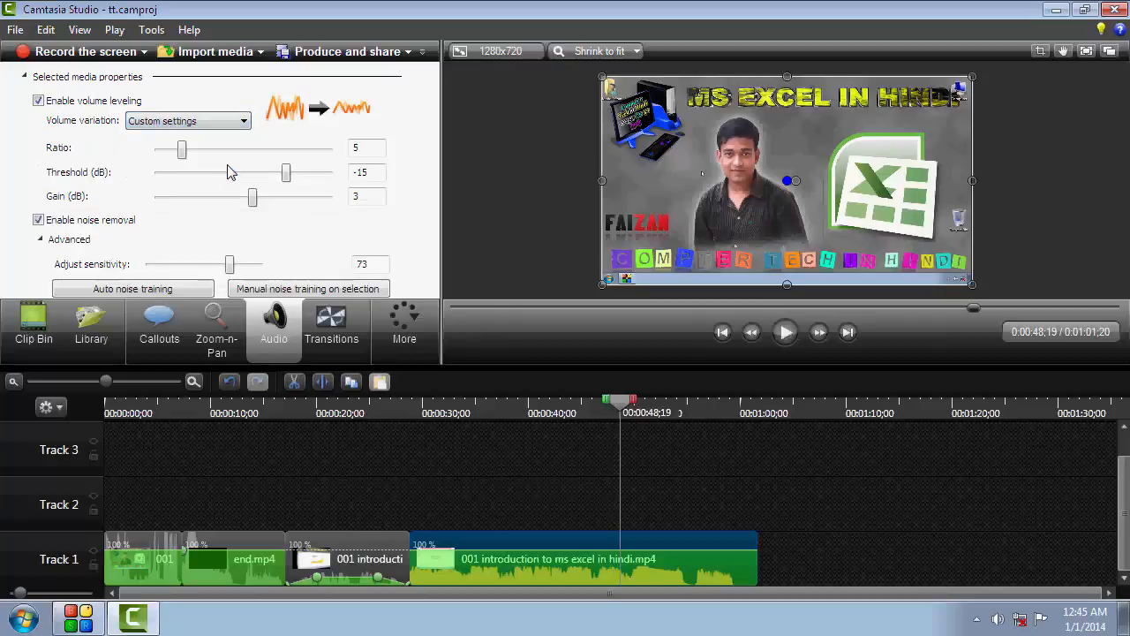
mouse_move(187, 150)
mouse_down()
mouse_move(219, 159)
mouse_move(182, 157)
mouse_up()
mouse_move(285, 174)
mouse_down()
mouse_move(242, 175)
mouse_move(320, 175)
mouse_move(302, 181)
mouse_up()
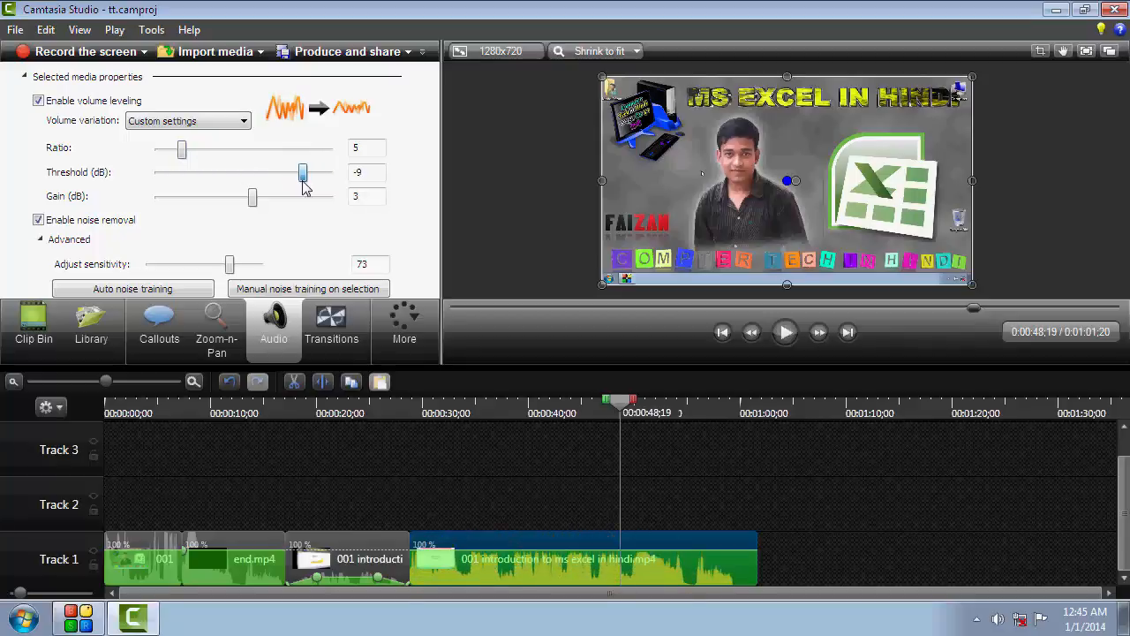
click(784, 334)
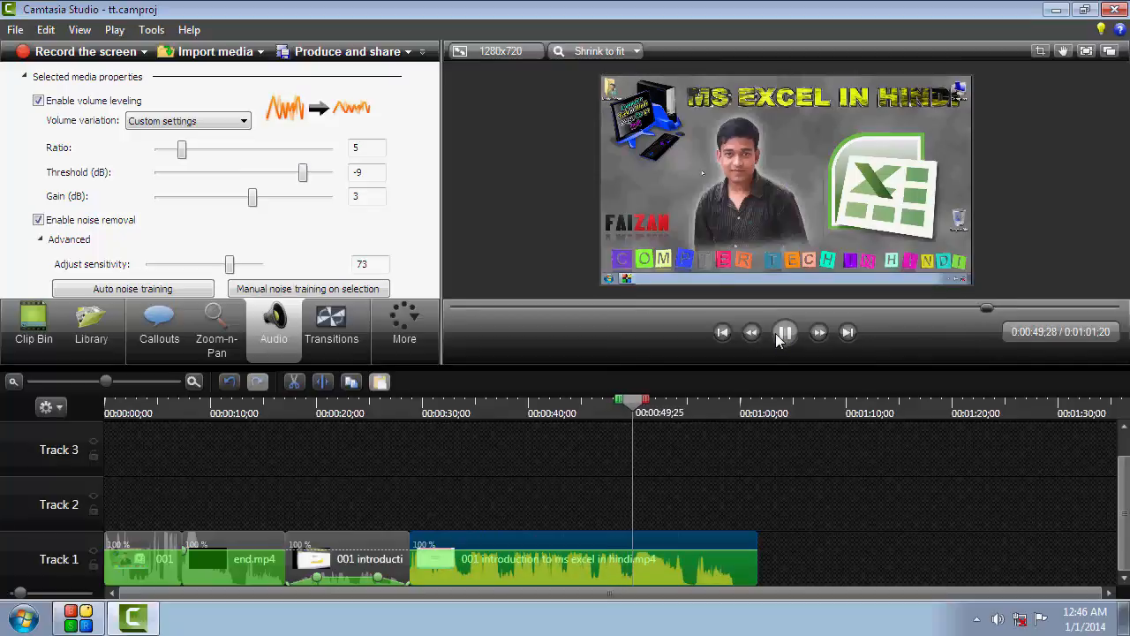
click(781, 337)
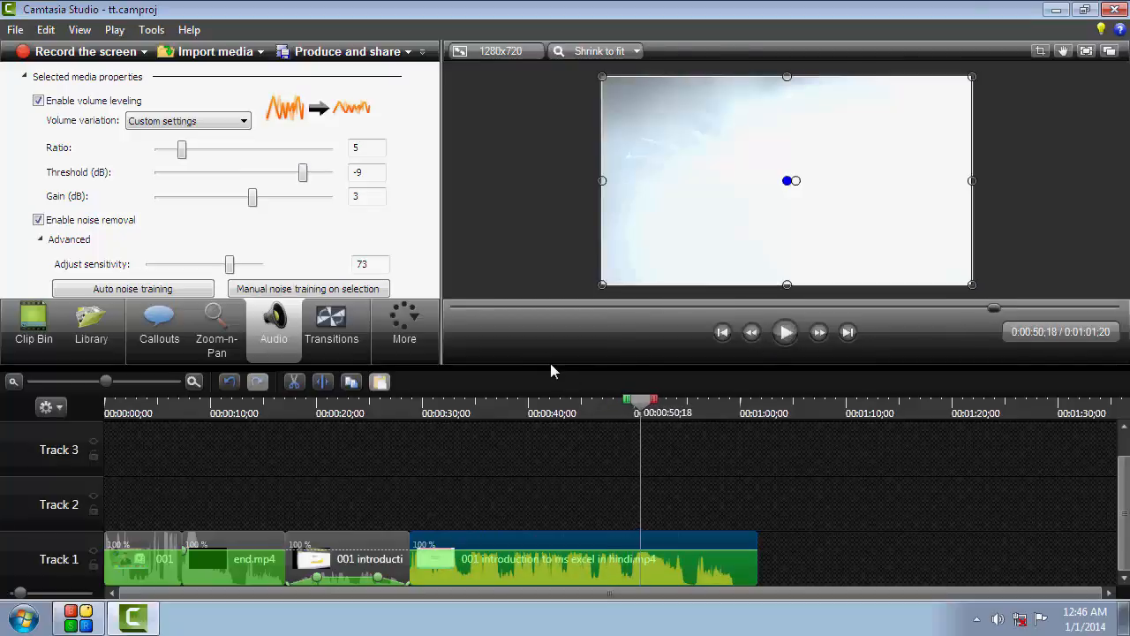
- Disable volume leveling and noise removal on the fourth clip and play it from 0:00:50;18
click(39, 102)
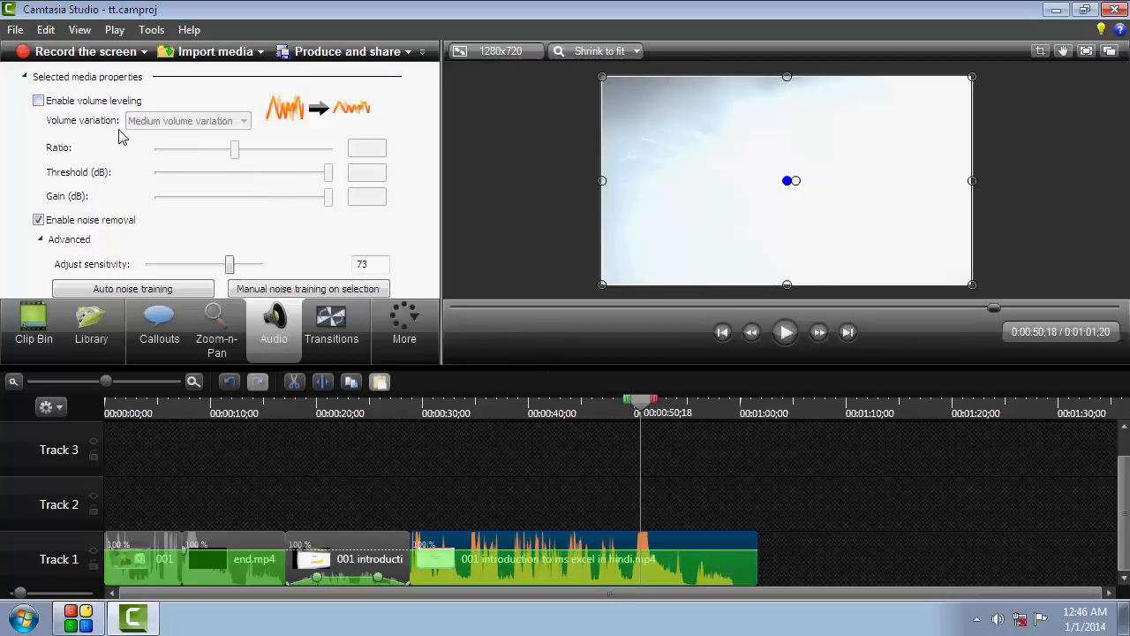
click(38, 221)
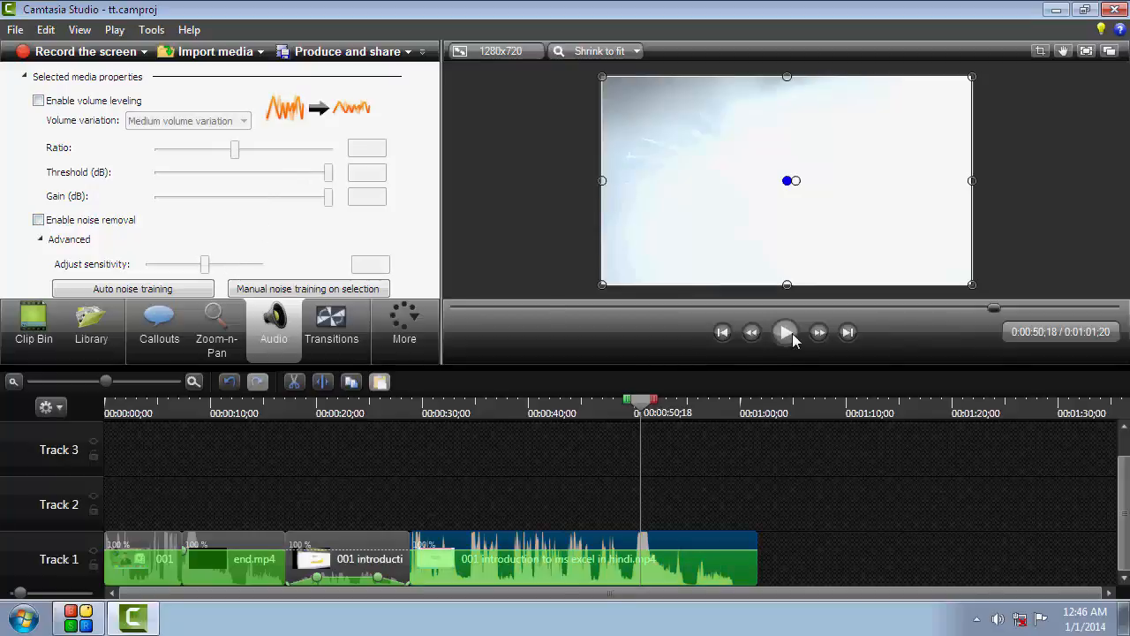
scroll(422, 259, down, 3)
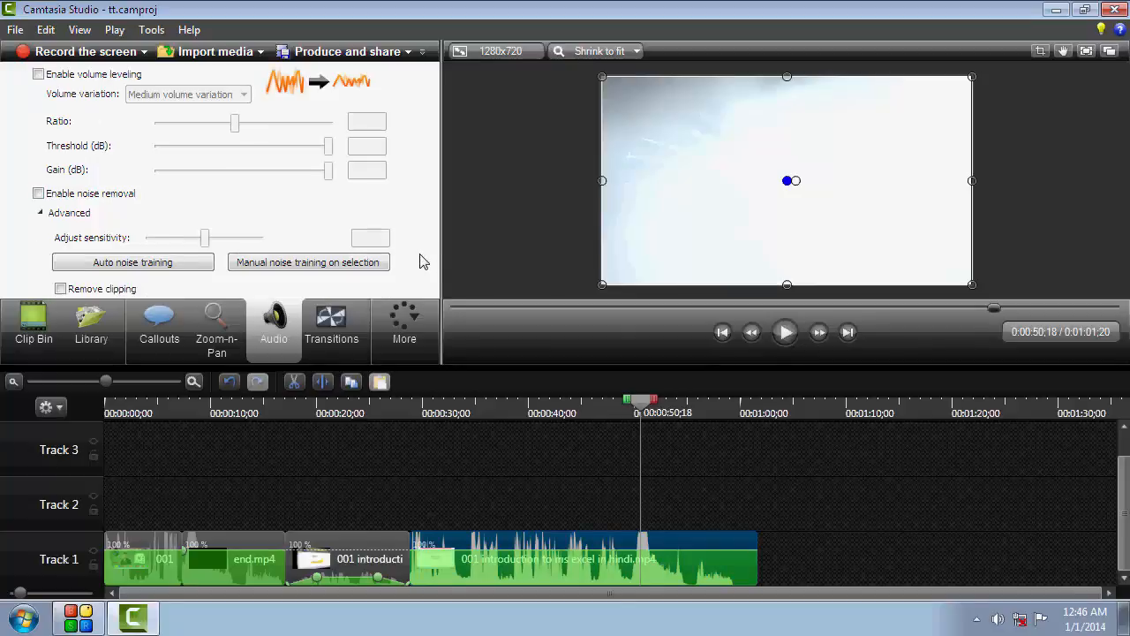
scroll(421, 261, down, 2)
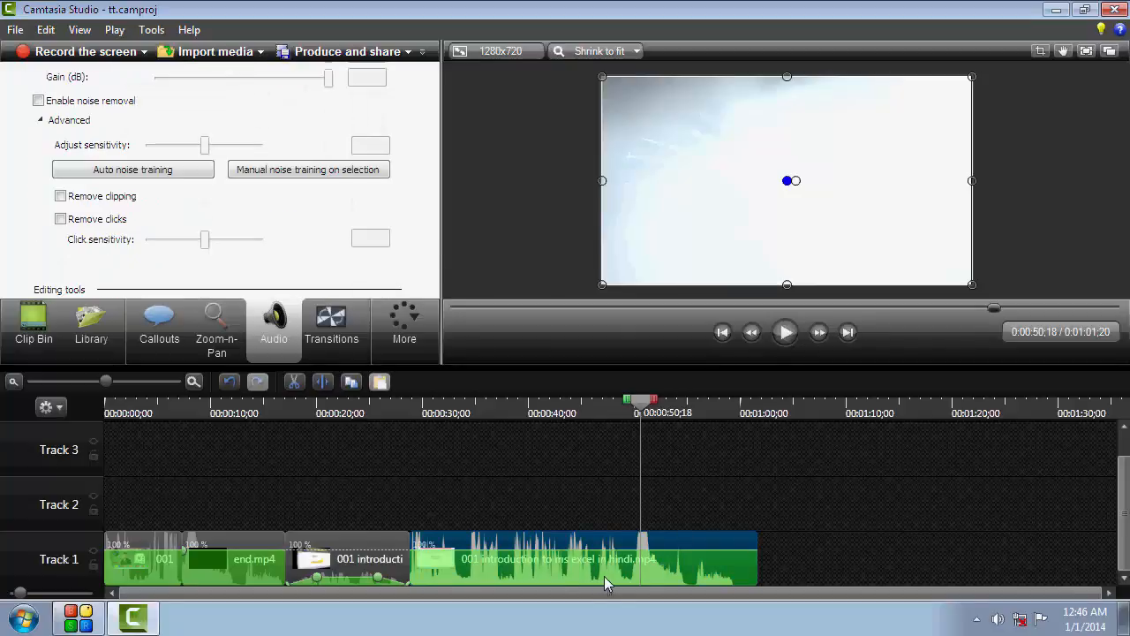
click(786, 332)
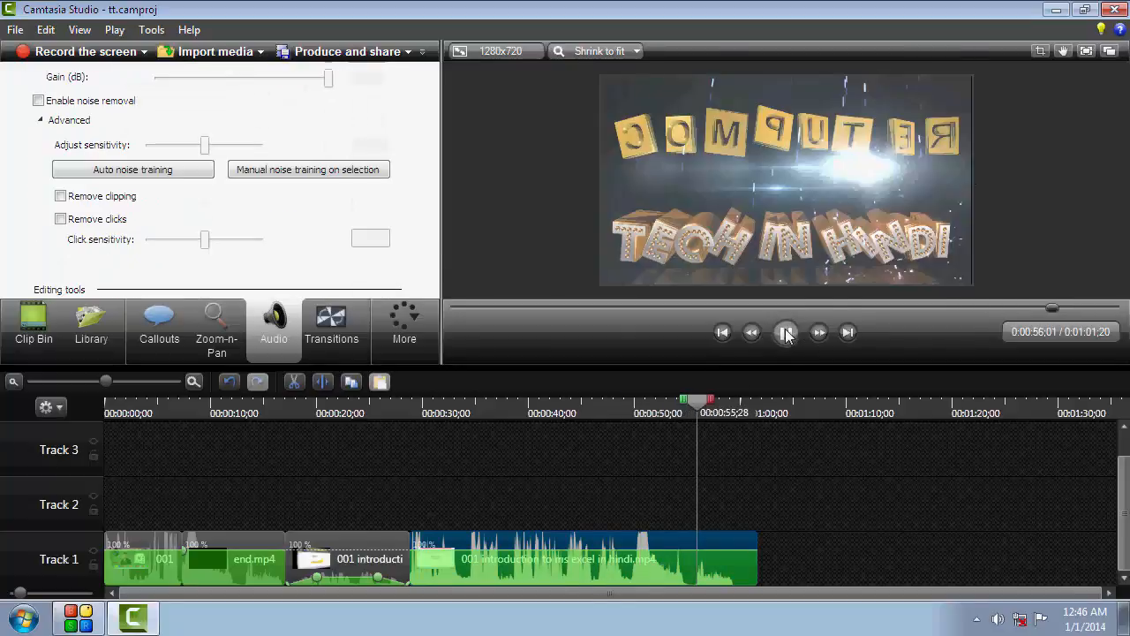
click(786, 333)
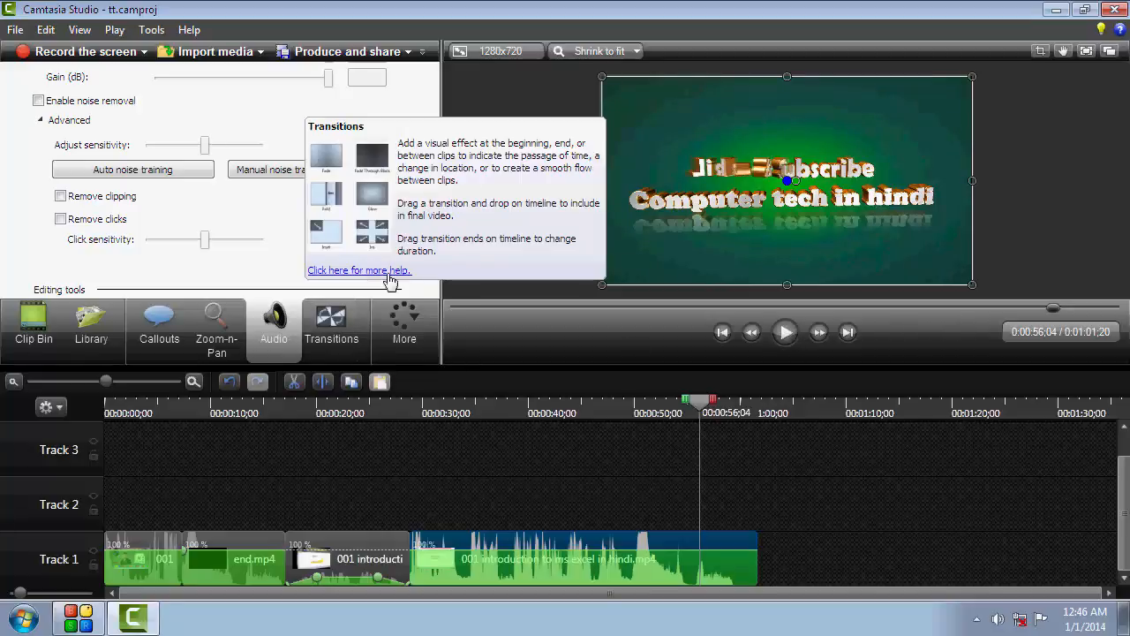
- Show the available transitions and split the fourth clip on Track 1 at 0:00:43;22
click(335, 347)
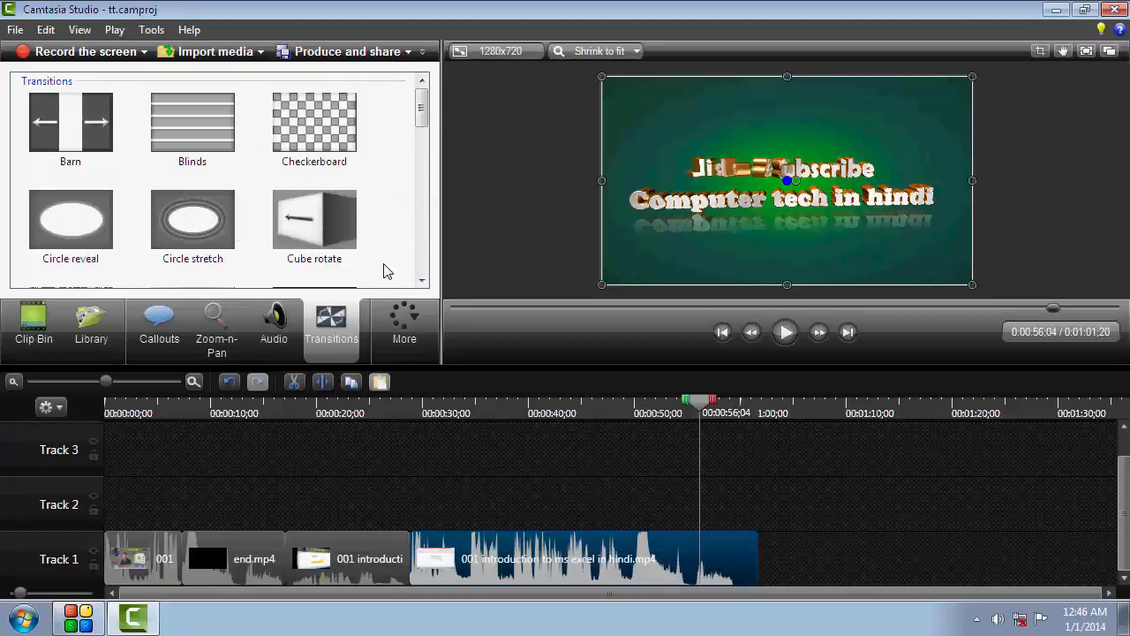
click(155, 552)
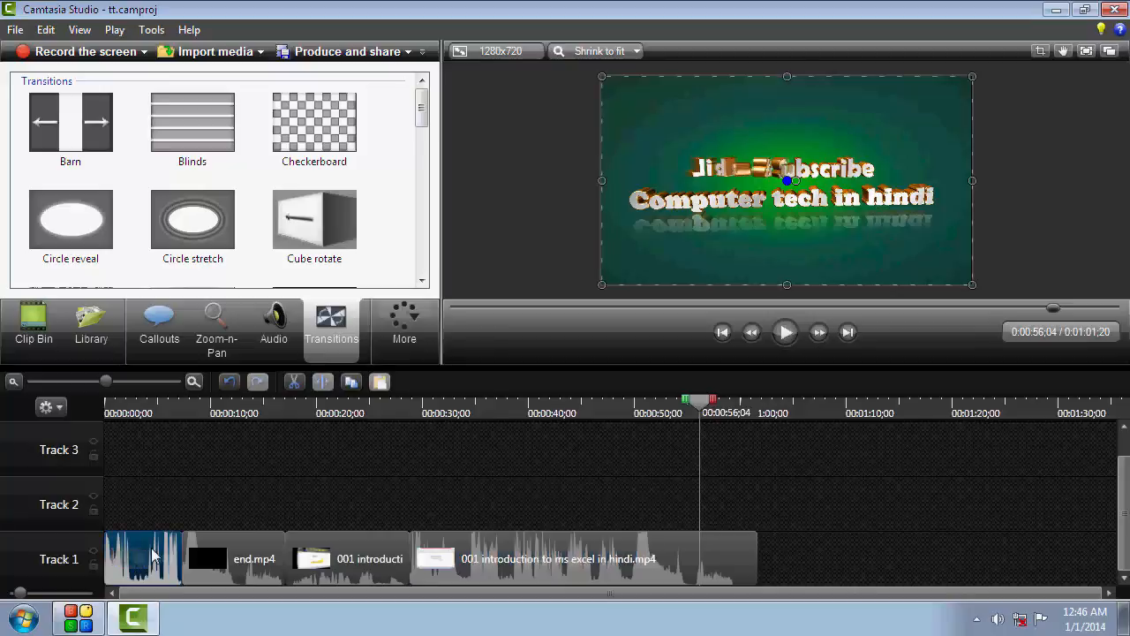
click(215, 555)
click(347, 560)
click(449, 559)
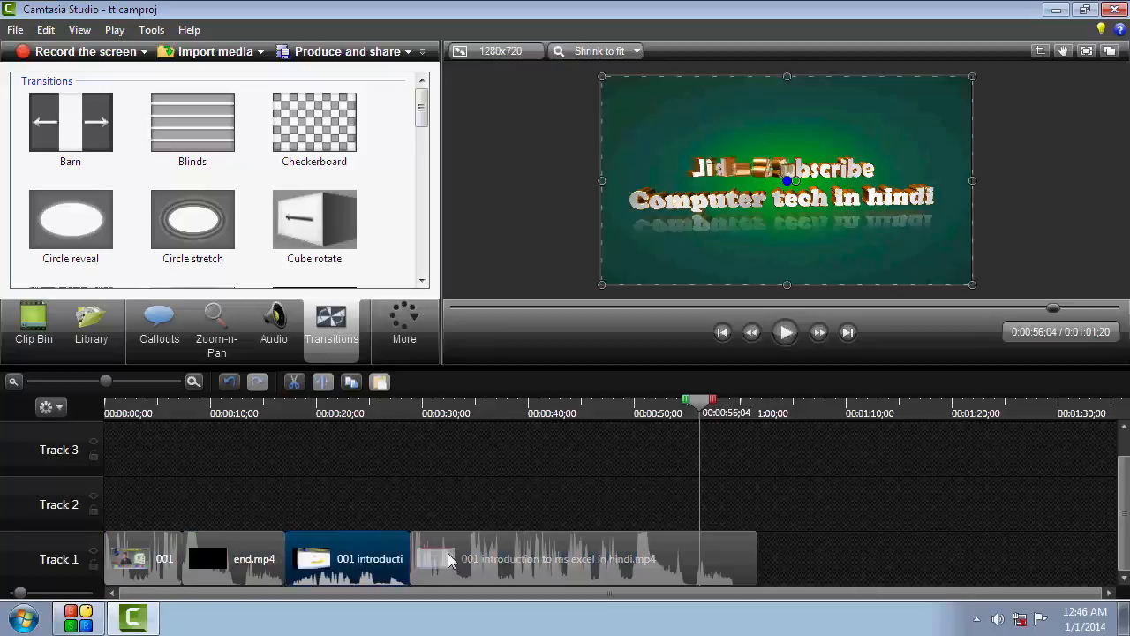
click(451, 561)
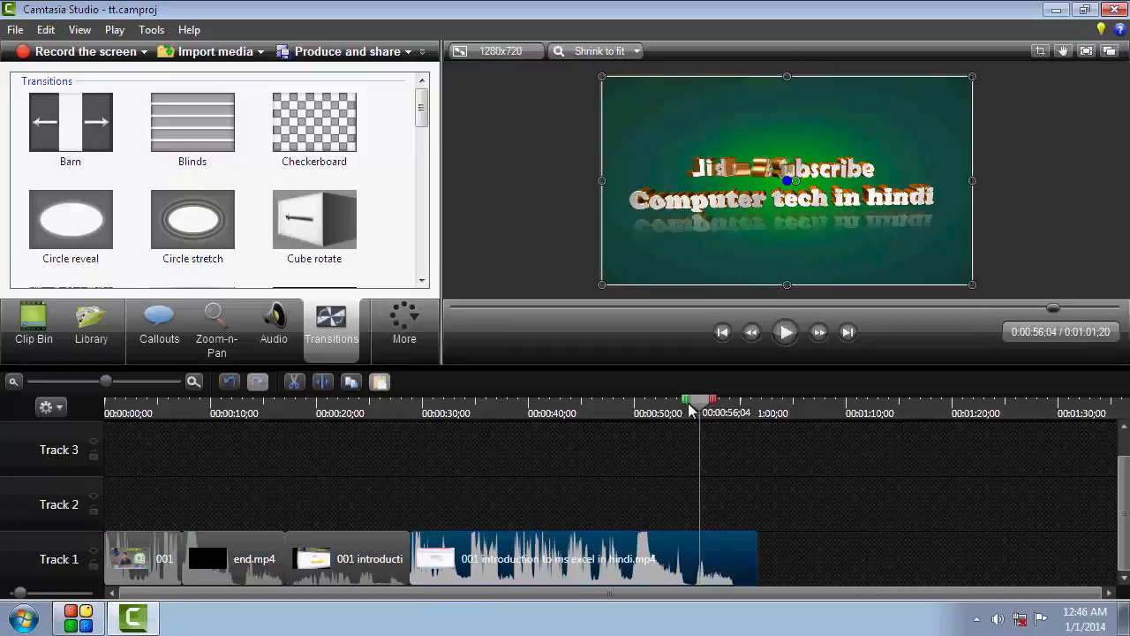
drag(692, 408, 568, 411)
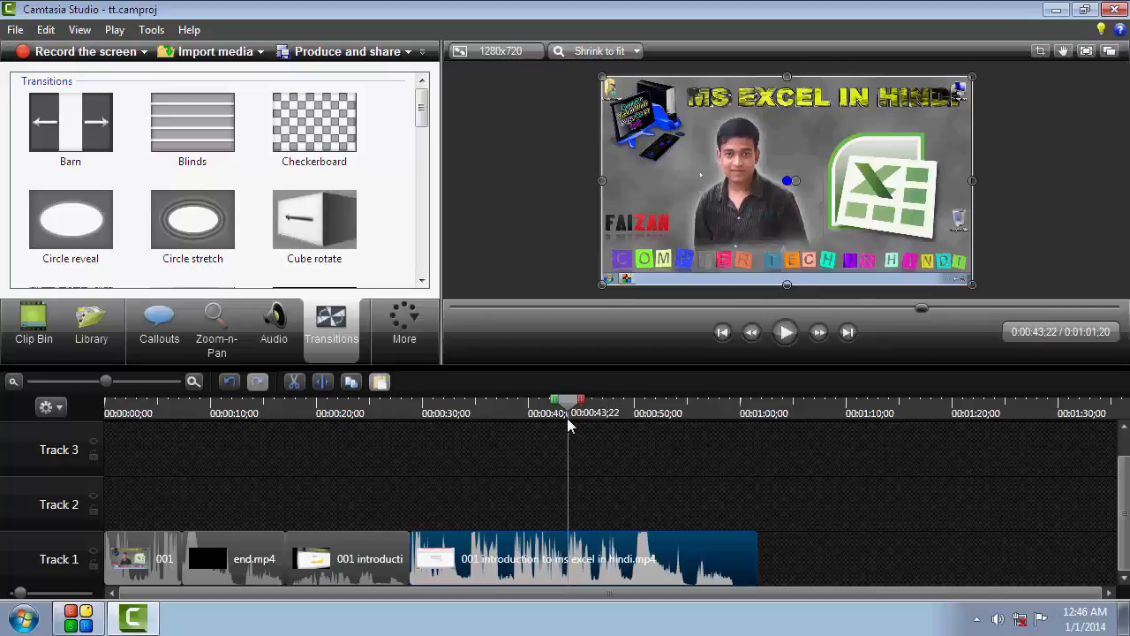
key(s)
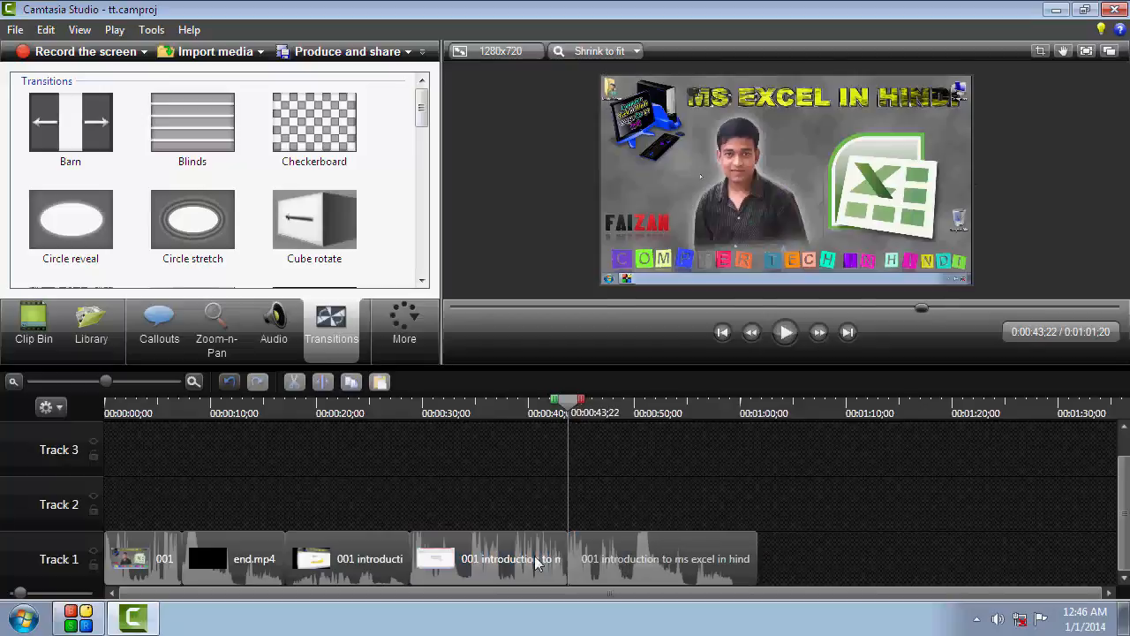
- Add a Circle stretch transition between the first clip and the end.mp4 clip on Track 1
click(535, 563)
click(353, 567)
click(240, 569)
click(125, 574)
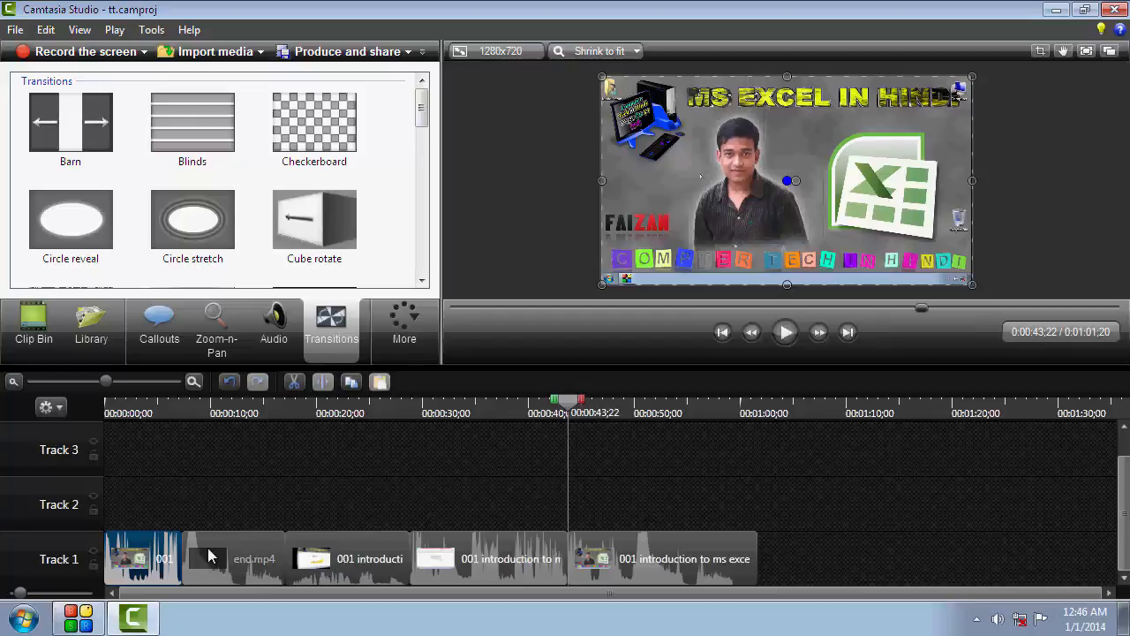
drag(202, 228, 180, 554)
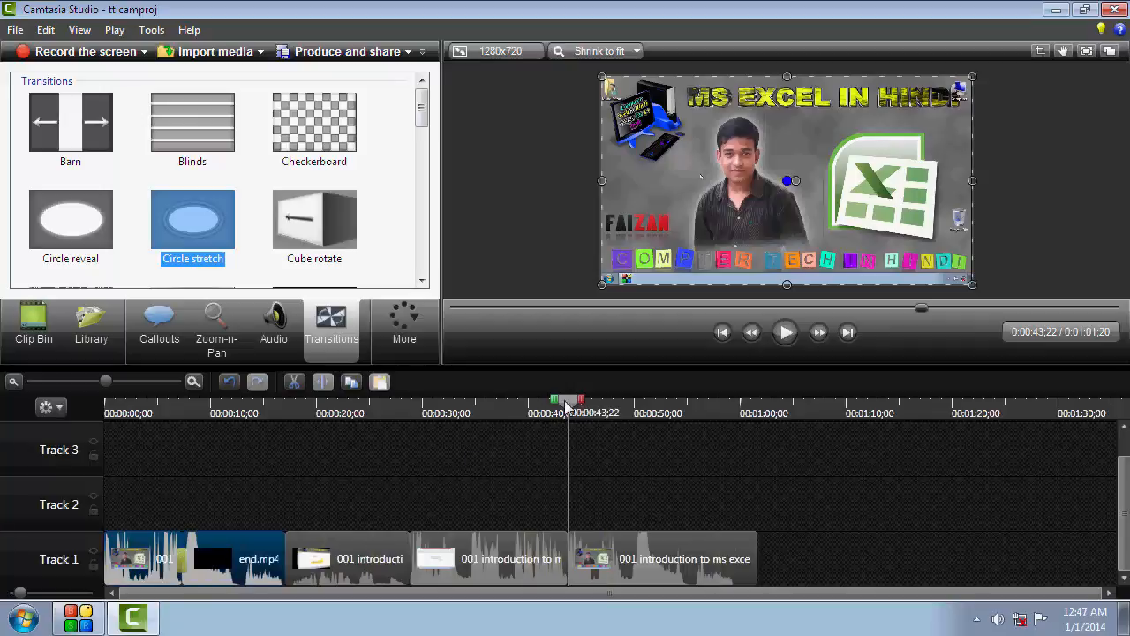
- Play the Circle stretch transition from 0:00:07;10 and stop once it has passed
drag(540, 412, 177, 466)
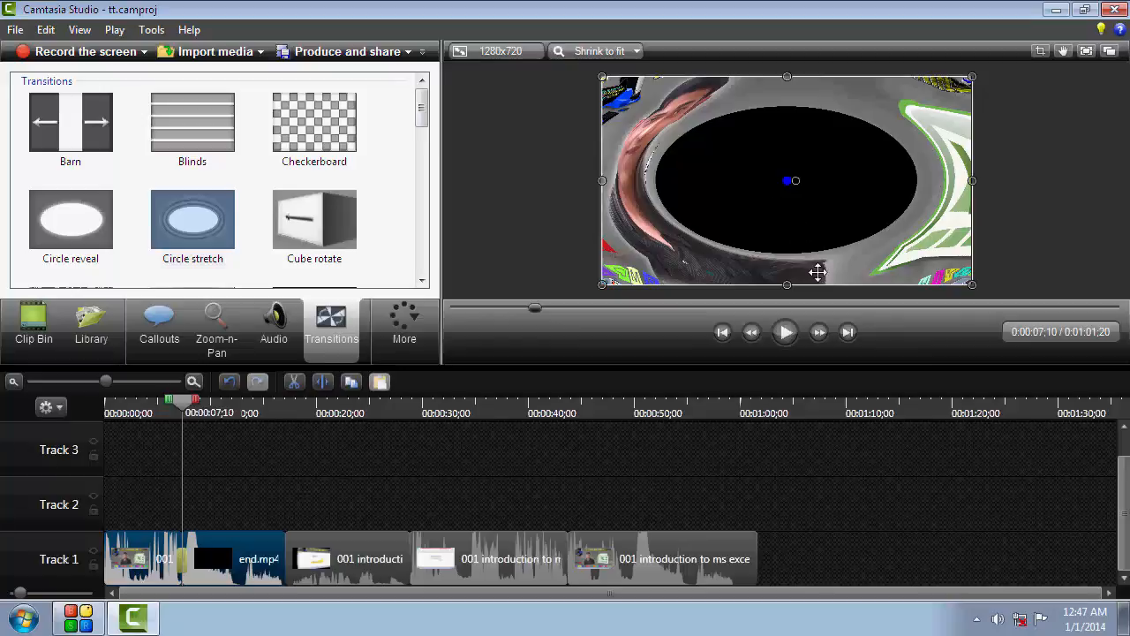
click(785, 332)
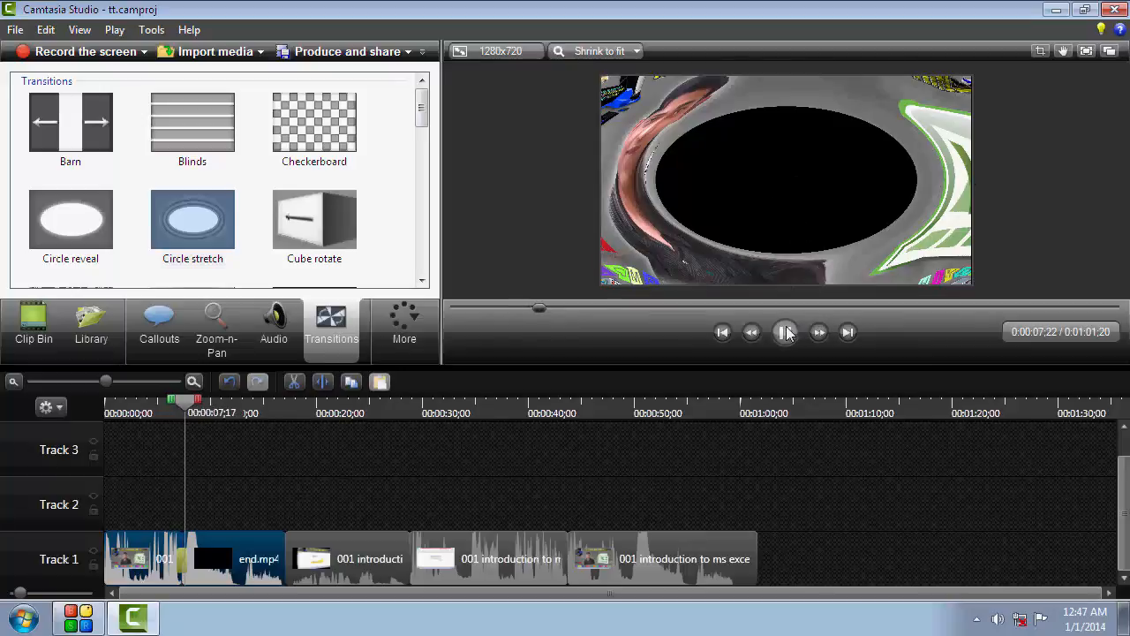
click(785, 332)
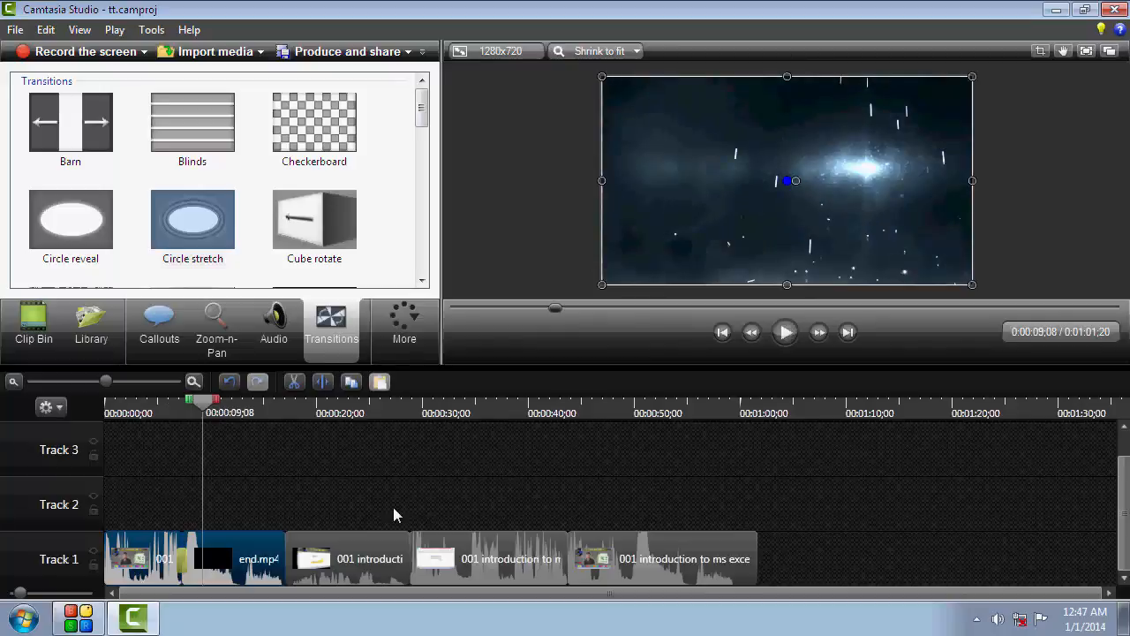
- Add a Checkerboard transition between the end.mp4 clip and the third clip on Track 1, at 0:00:17;03
drag(203, 413, 288, 431)
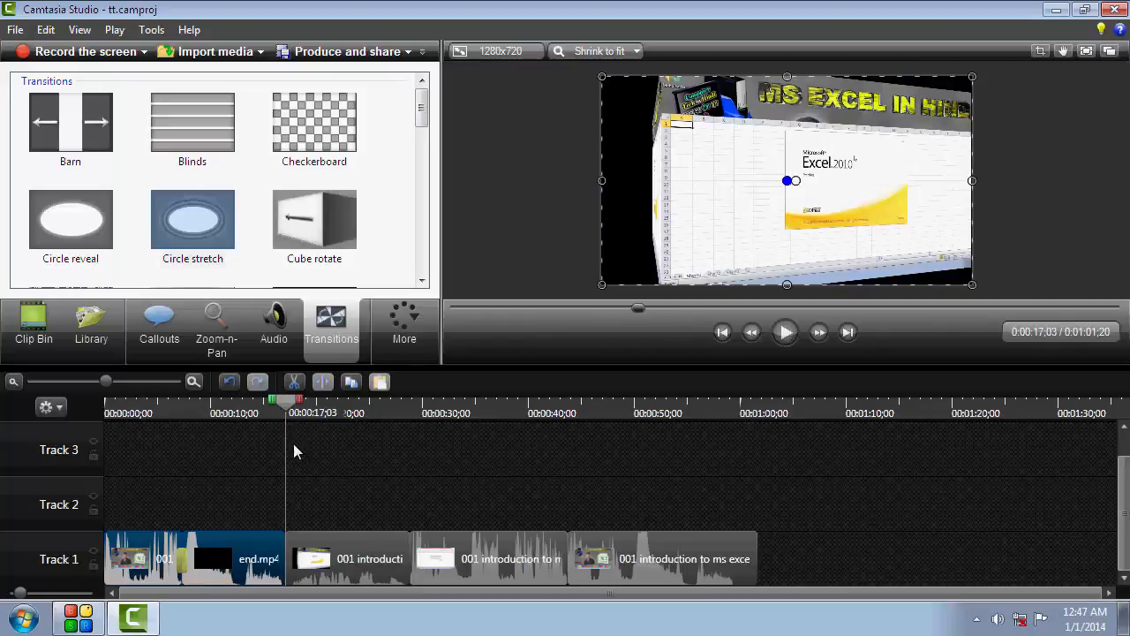
mouse_move(308, 128)
mouse_down()
mouse_move(311, 358)
mouse_move(294, 550)
mouse_up()
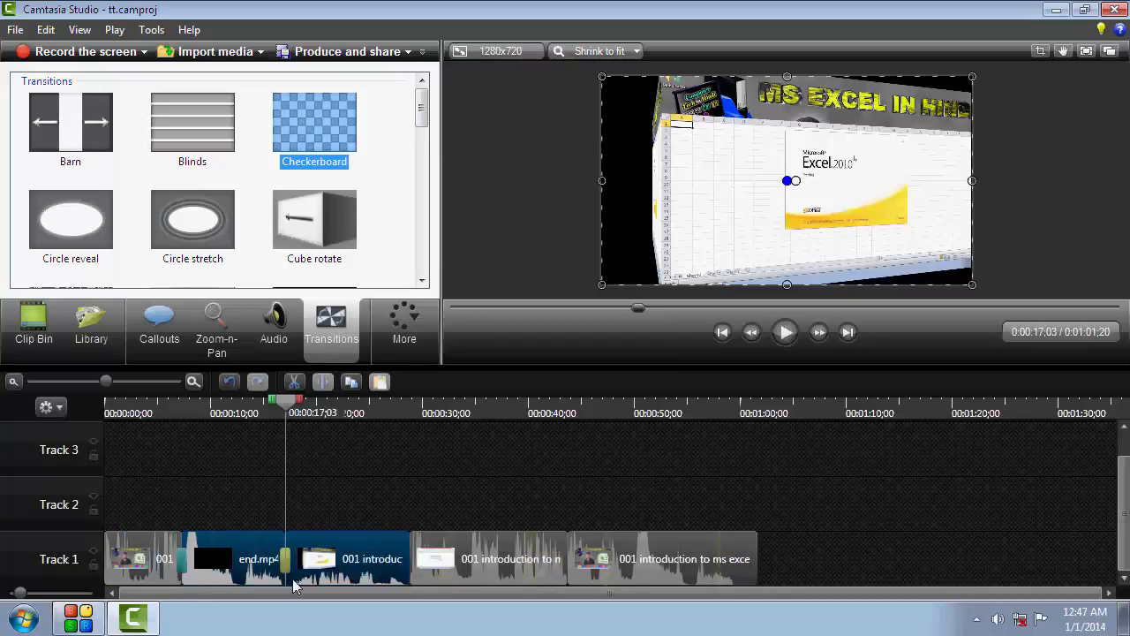
click(316, 581)
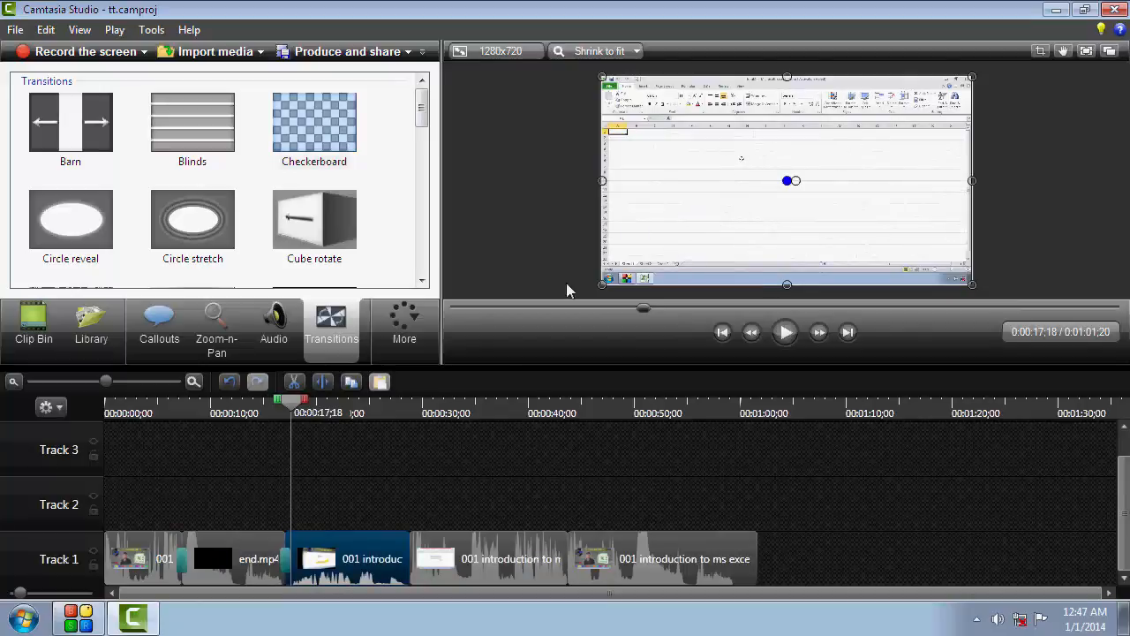
- Add a Dissolve transition between the third and fourth clips on Track 1, at 0:00:28;25
click(303, 401)
drag(339, 418, 412, 415)
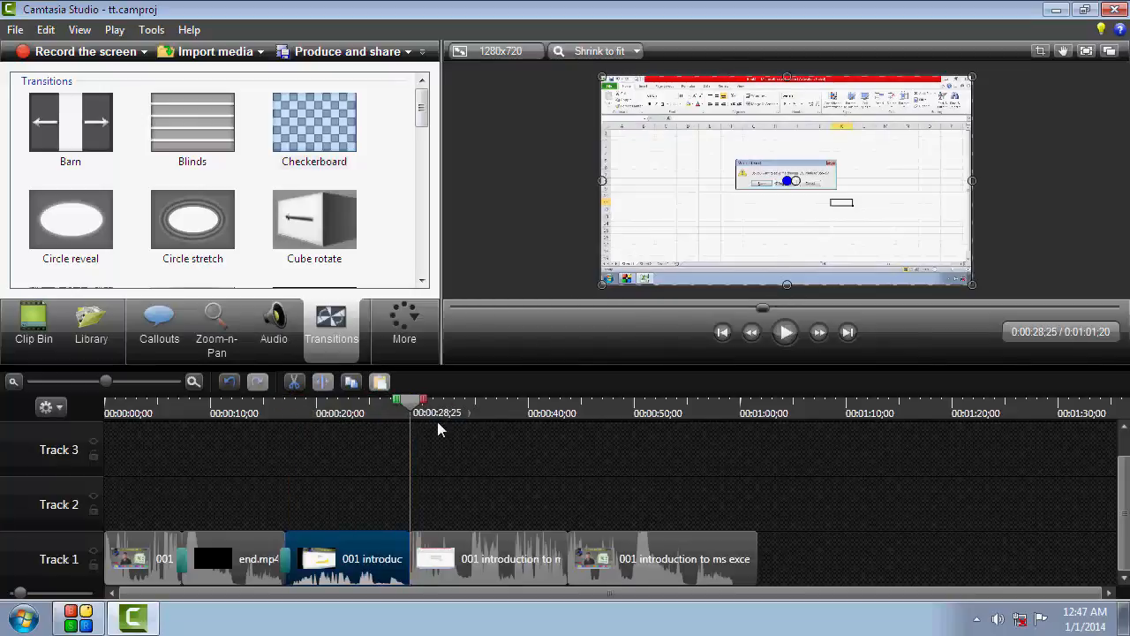
click(424, 283)
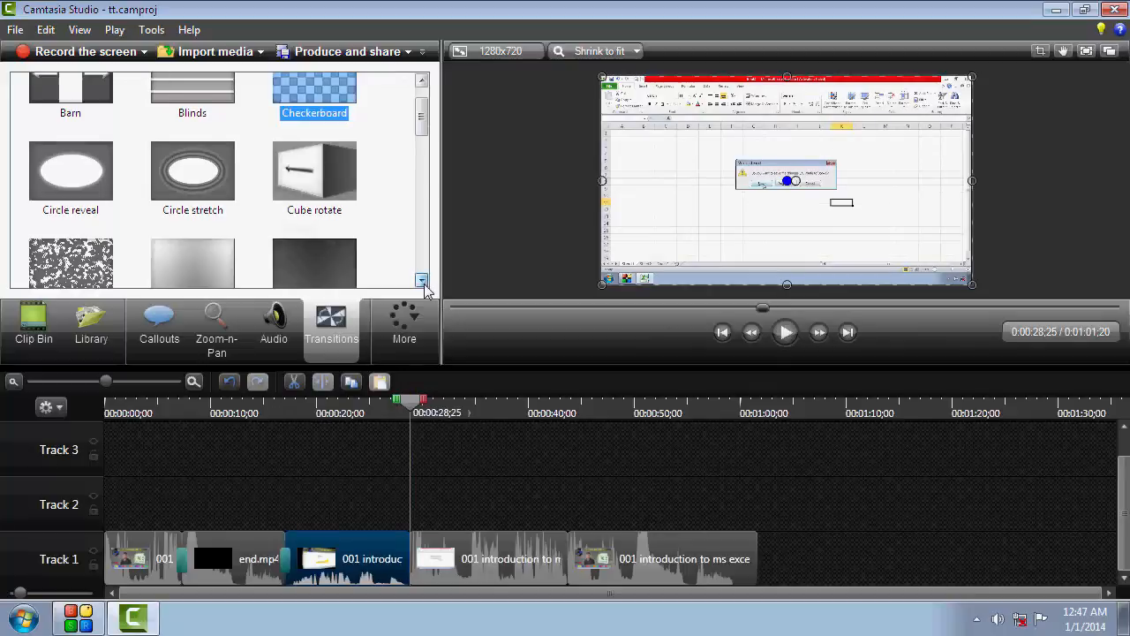
click(424, 284)
click(424, 283)
click(424, 283)
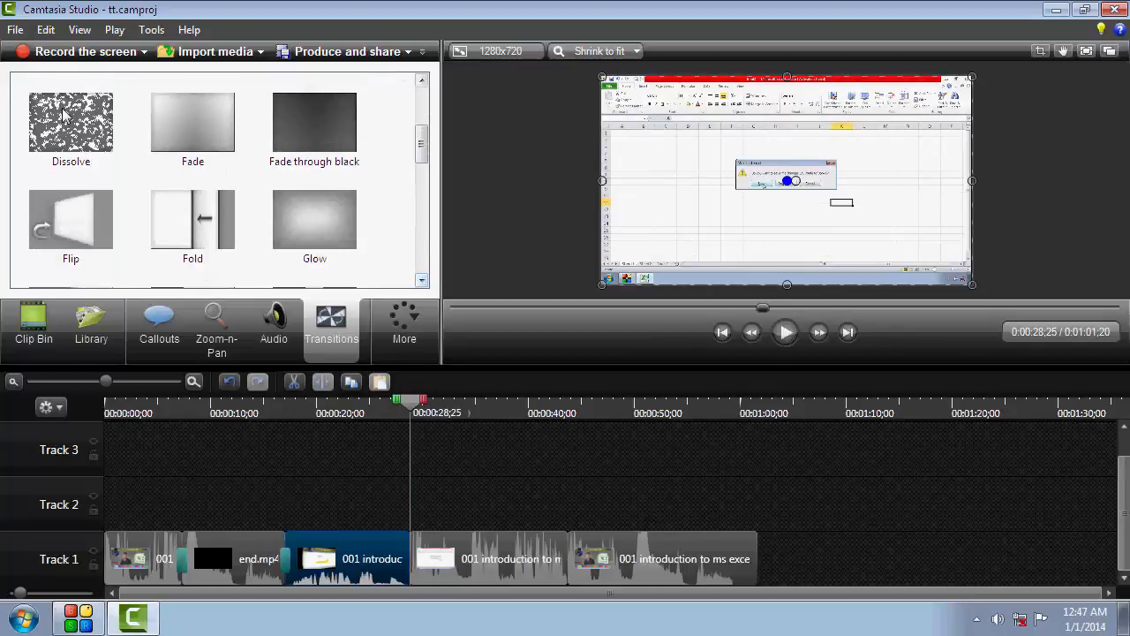
drag(70, 123, 421, 572)
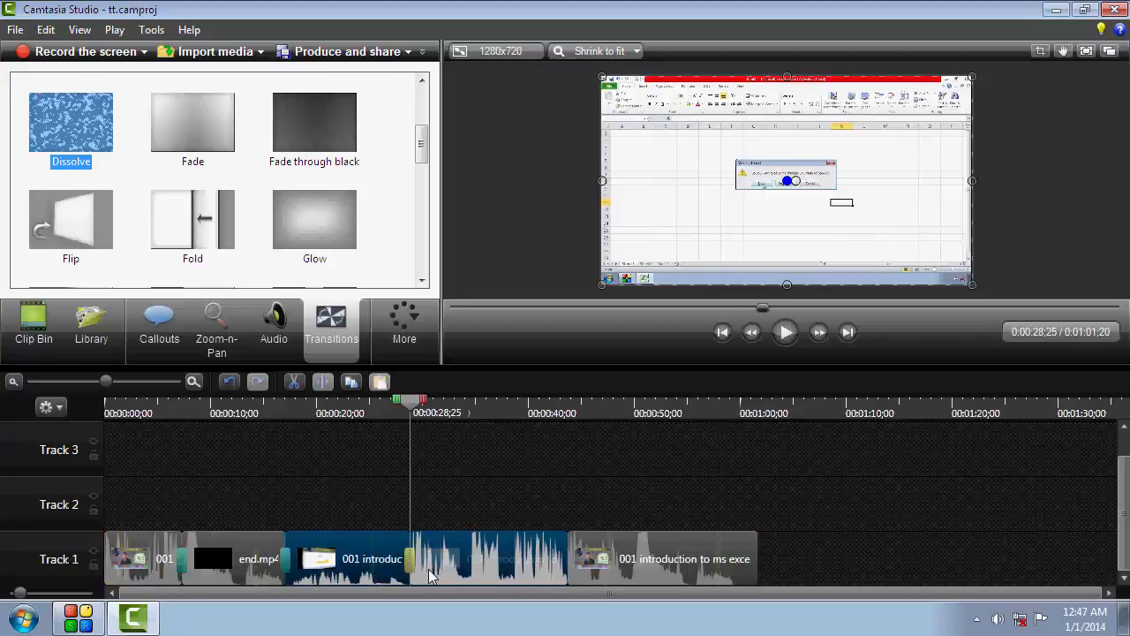
- Play the Dissolve transition between the third and fourth clips from 0:00:28;10
click(431, 576)
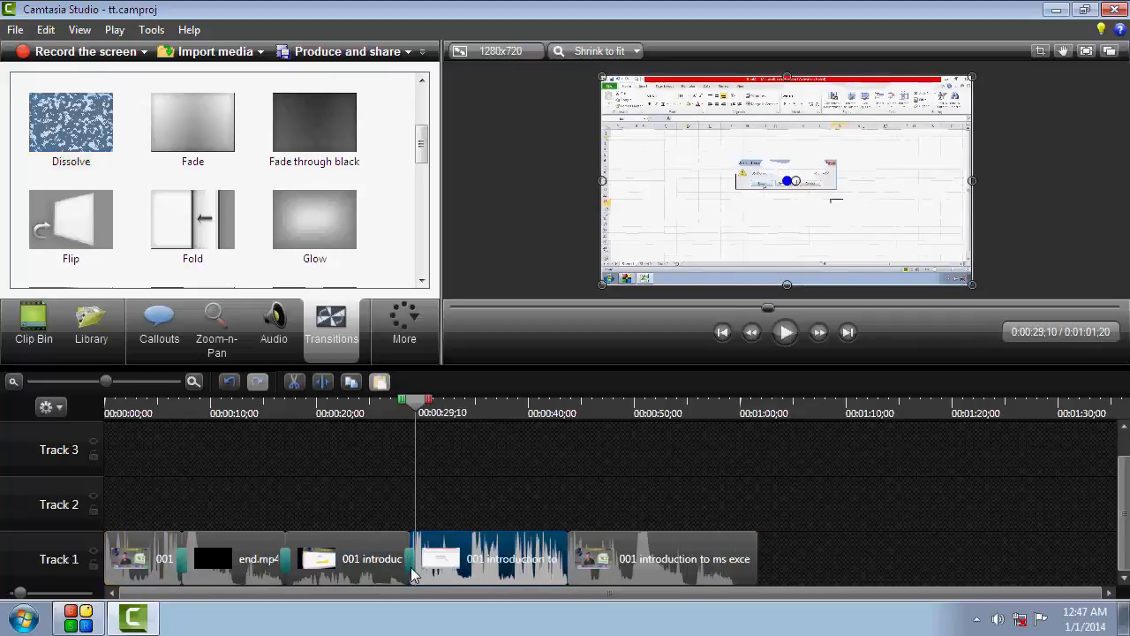
click(417, 411)
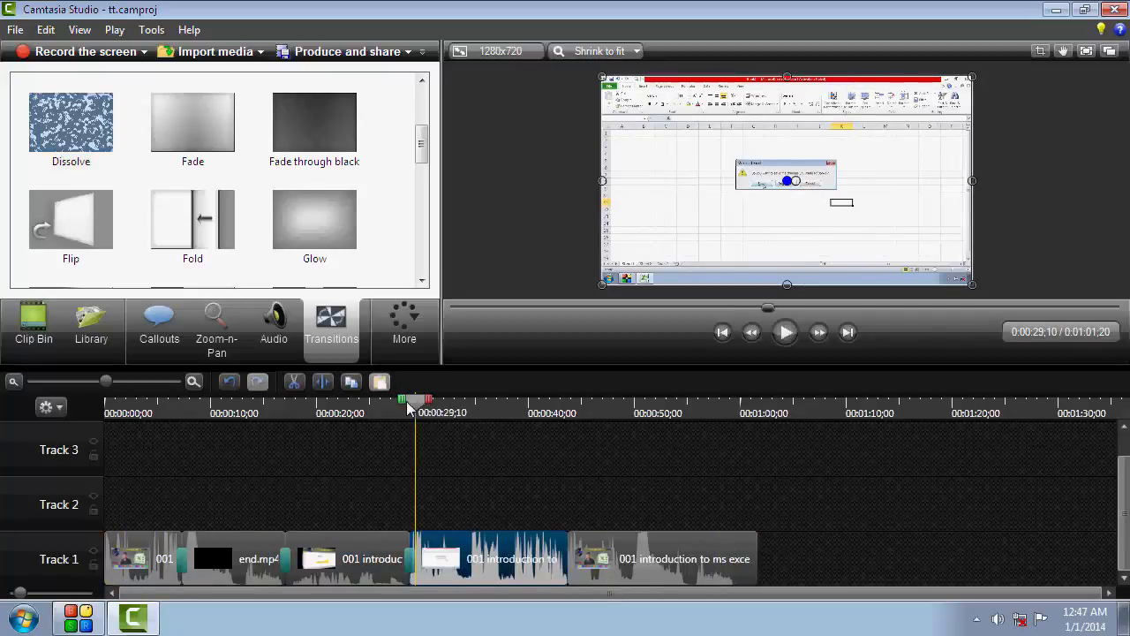
drag(406, 406, 405, 406)
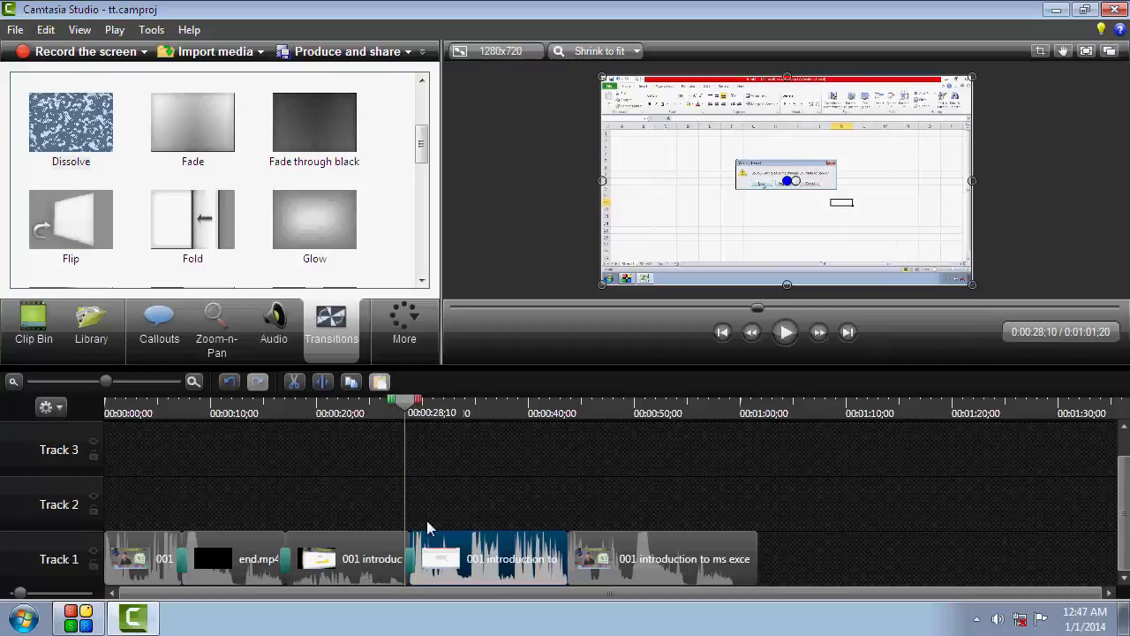
click(438, 558)
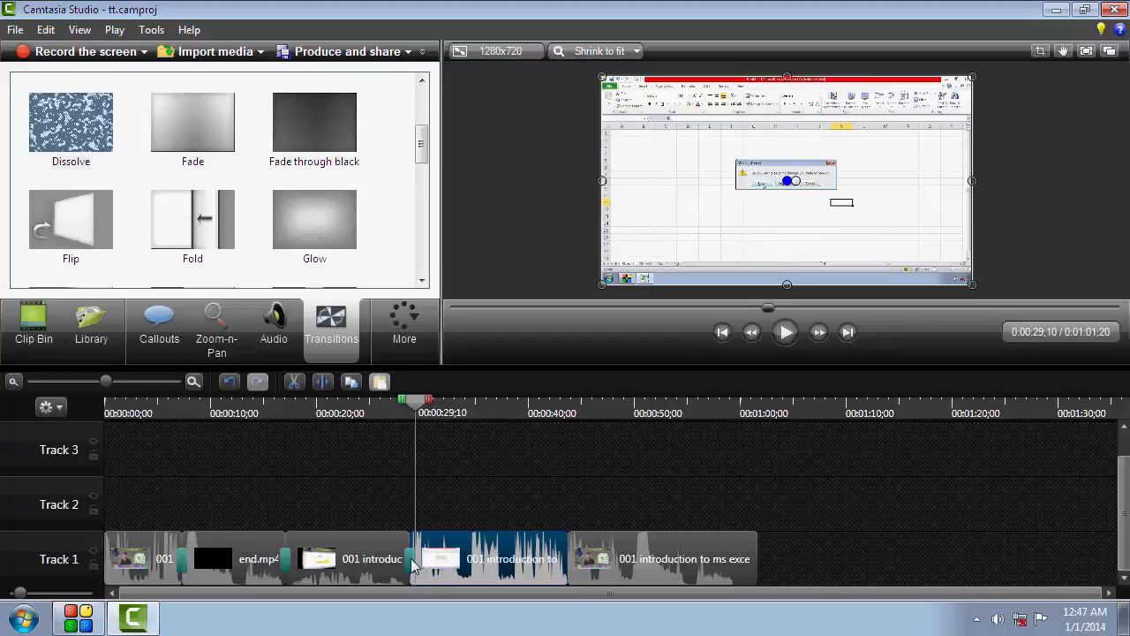
click(413, 566)
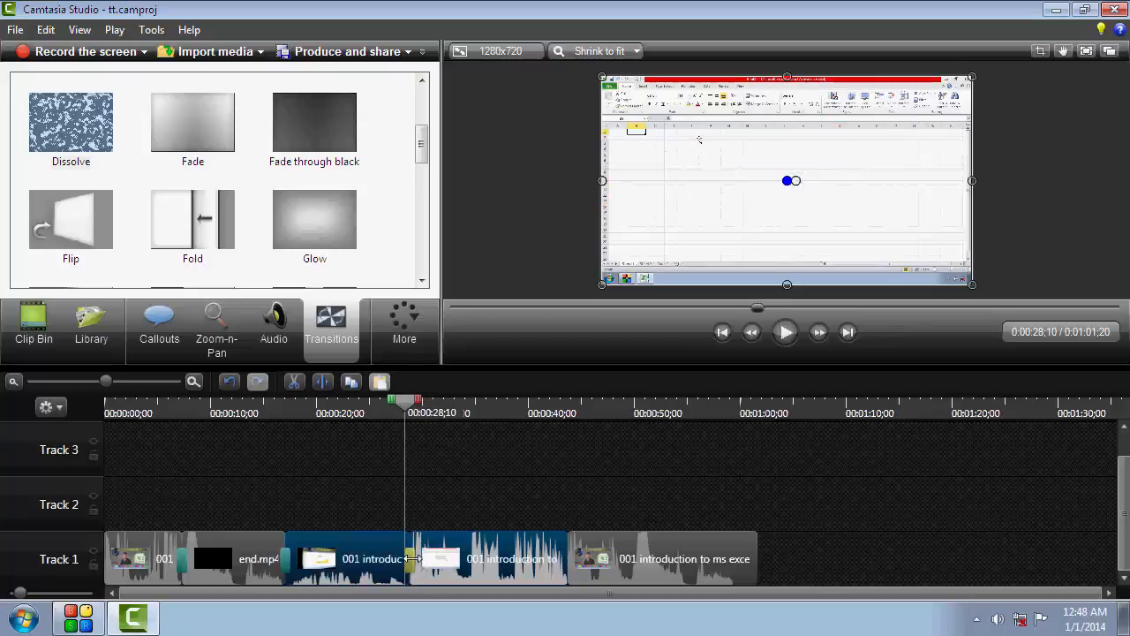
click(785, 332)
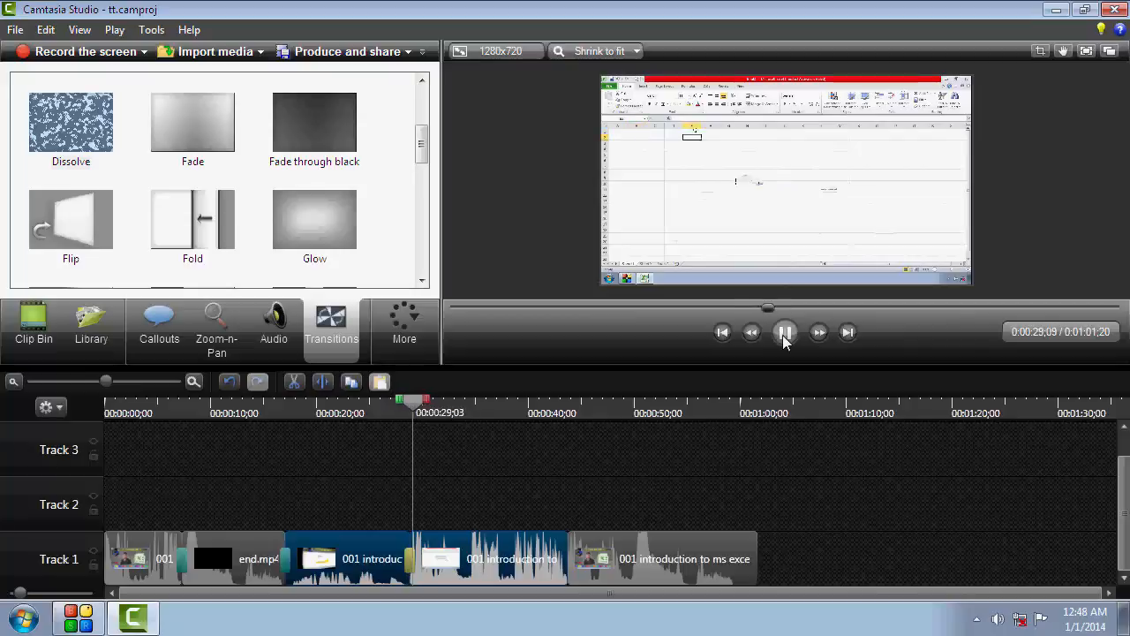
click(785, 332)
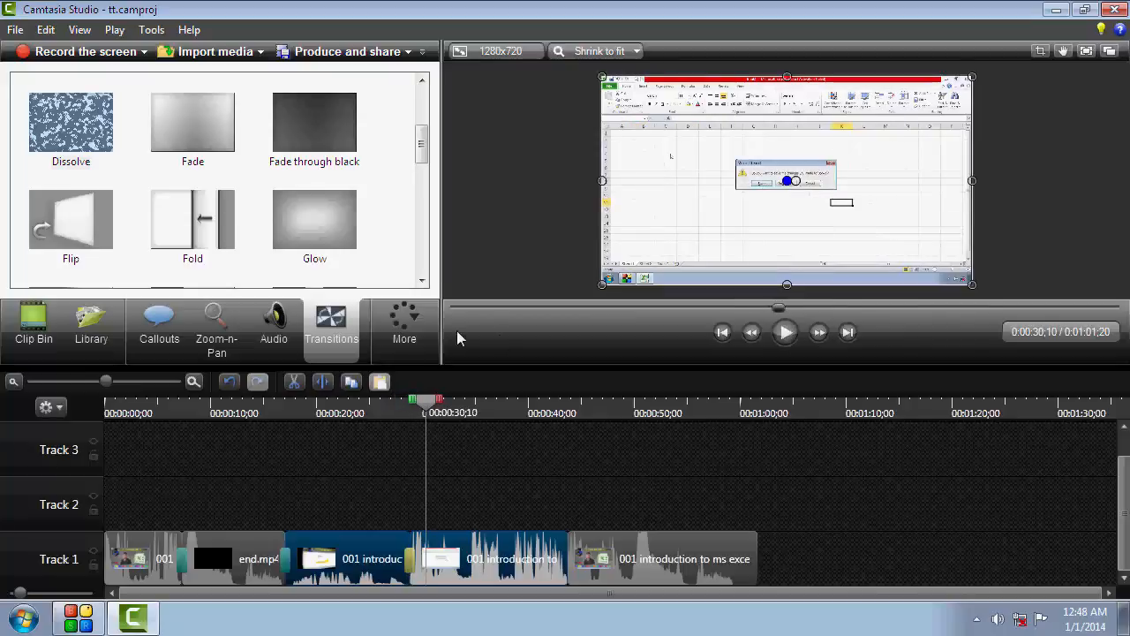
- Add an Iris transition between the fourth and fifth clips on Track 1
scroll(271, 168, down, 3)
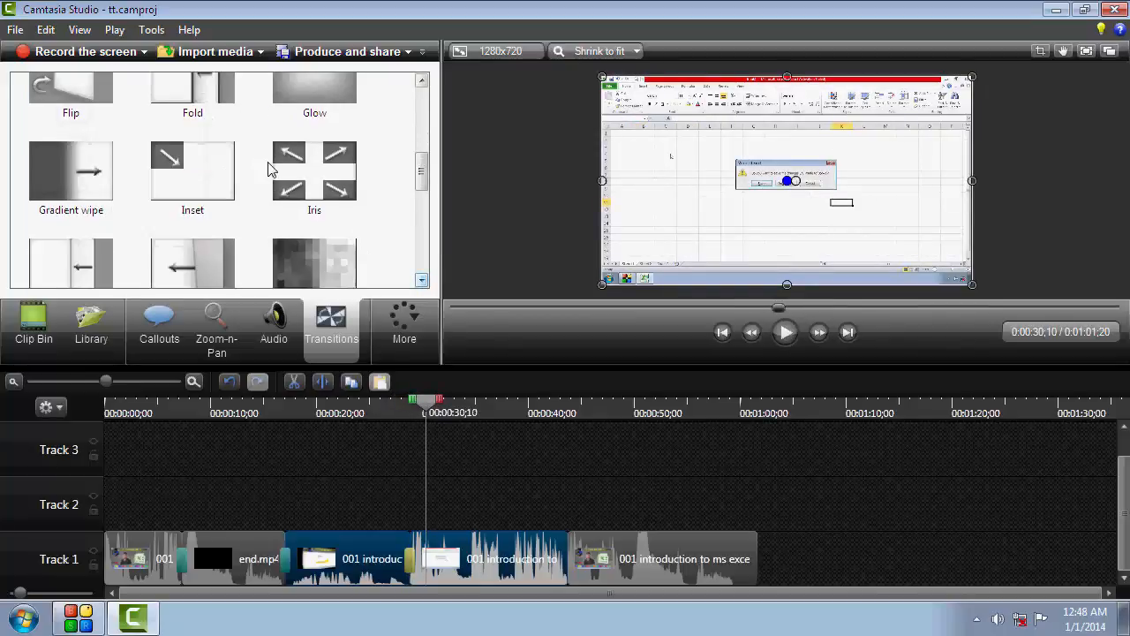
drag(311, 177, 583, 559)
click(589, 559)
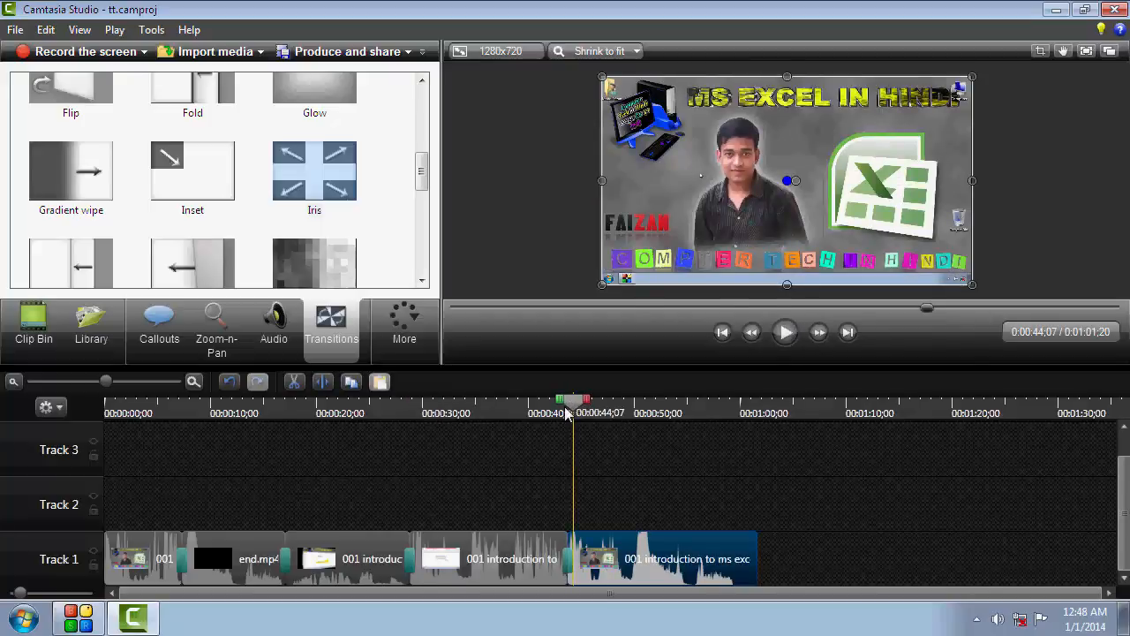
- Play the Iris transition from 0:00:43;07 and look through more of the available transitions
drag(565, 414, 564, 414)
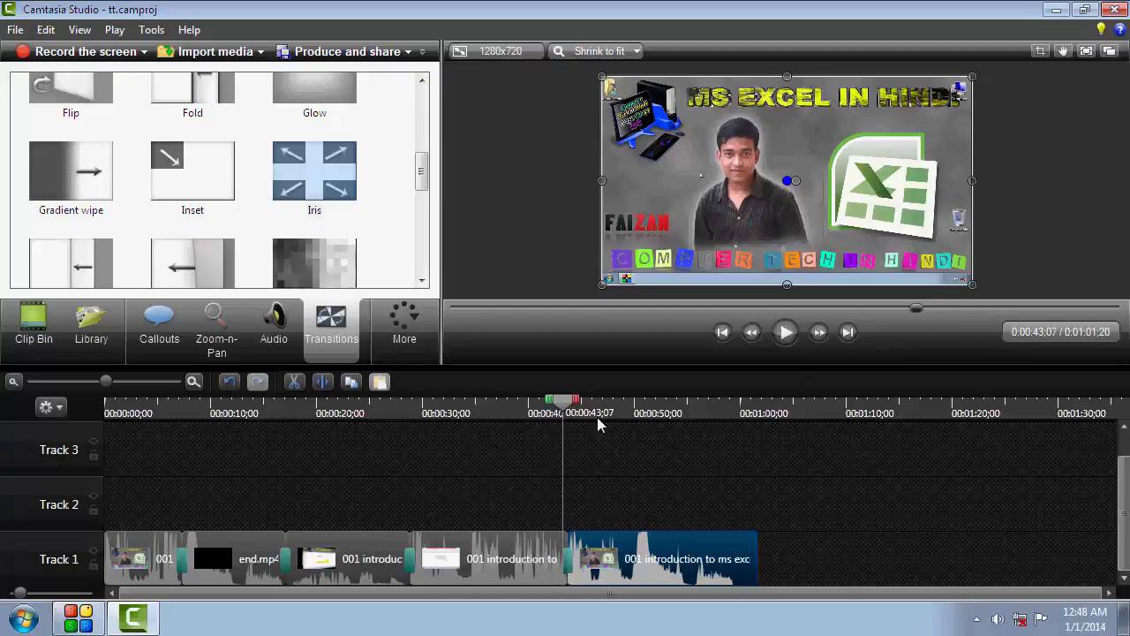
click(791, 343)
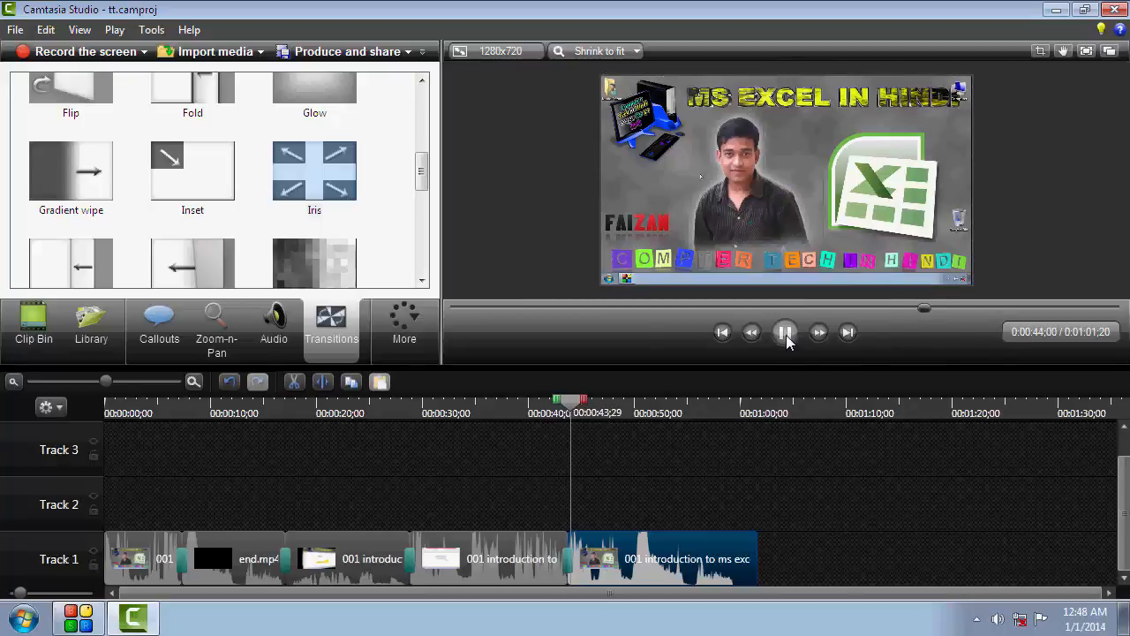
click(787, 333)
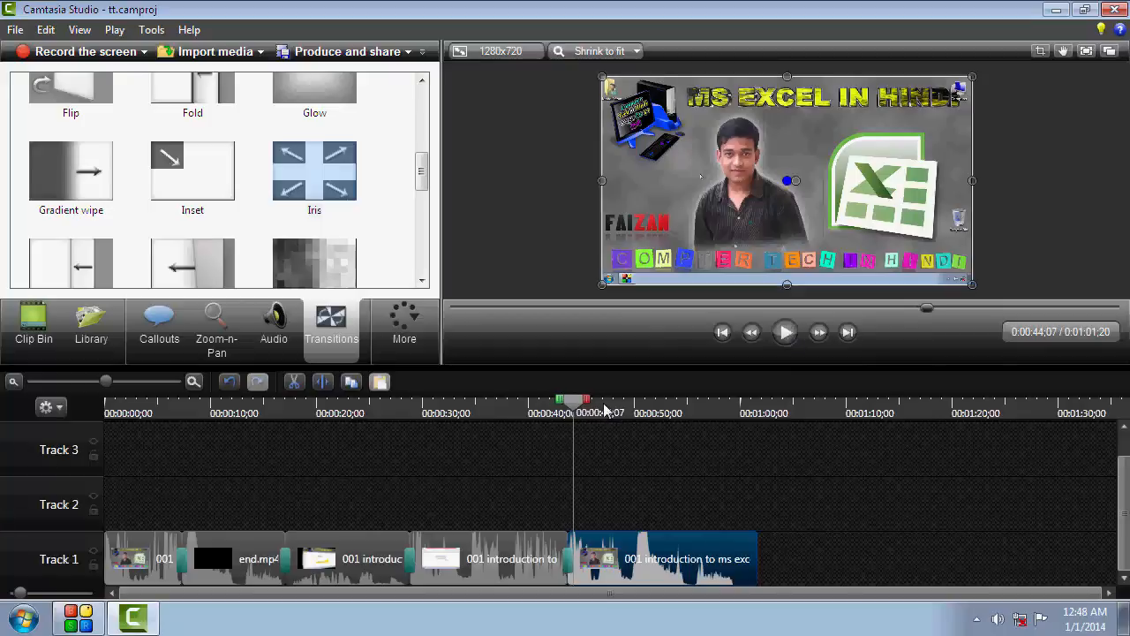
drag(563, 409, 578, 408)
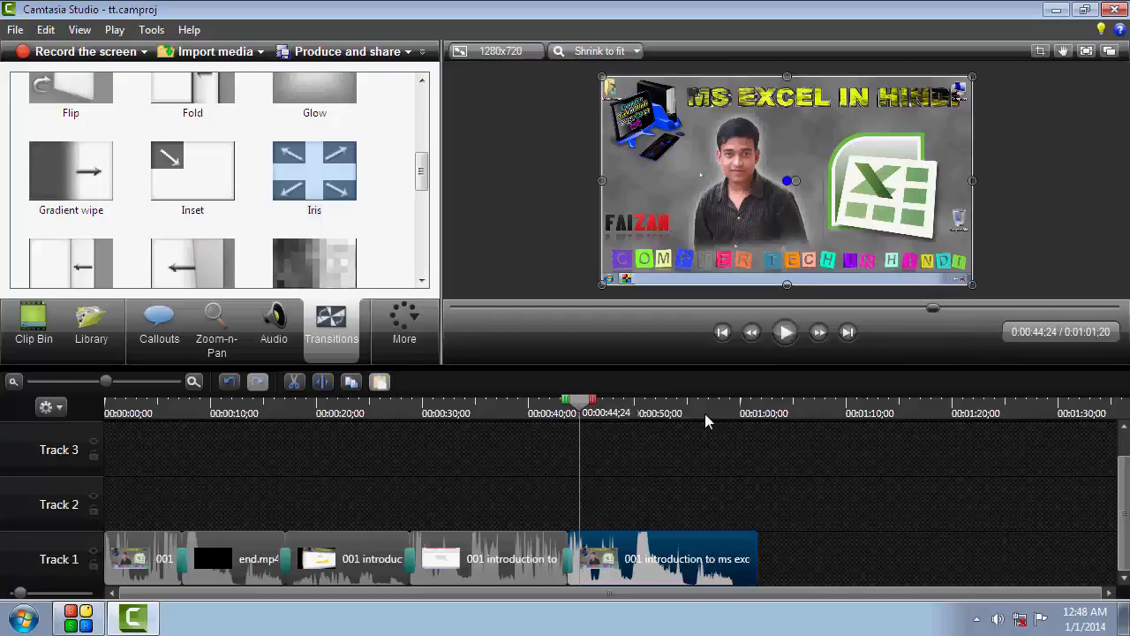
click(423, 282)
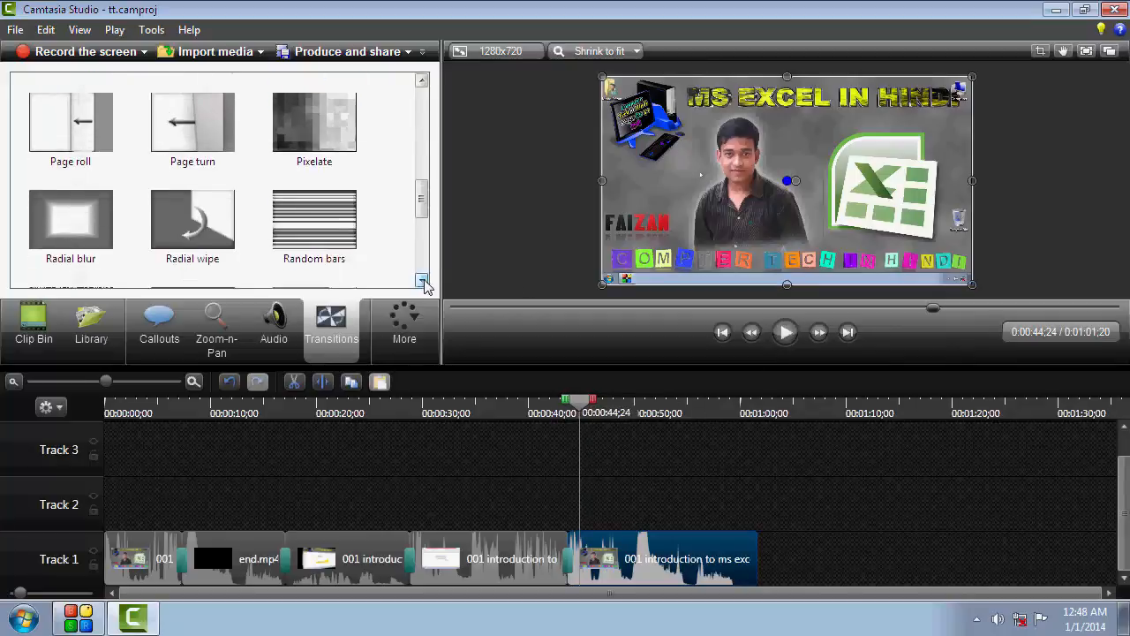
- Select all clips on Track 1 together, clear that selection and place the playhead at 0:00:03;16
drag(716, 547, 117, 572)
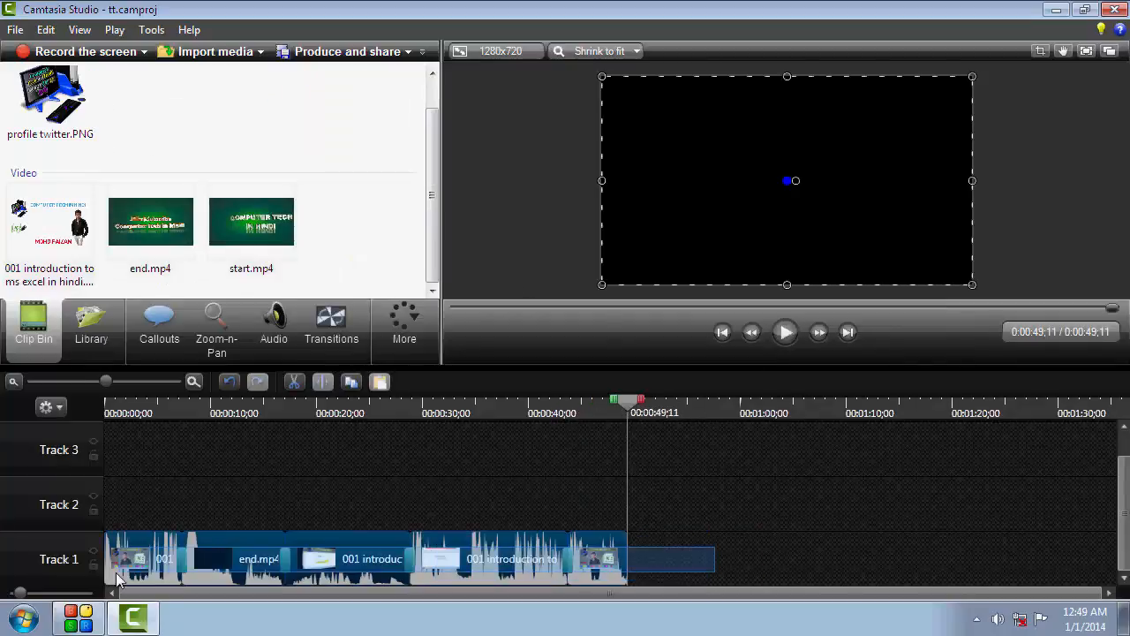
click(661, 576)
drag(632, 408, 145, 463)
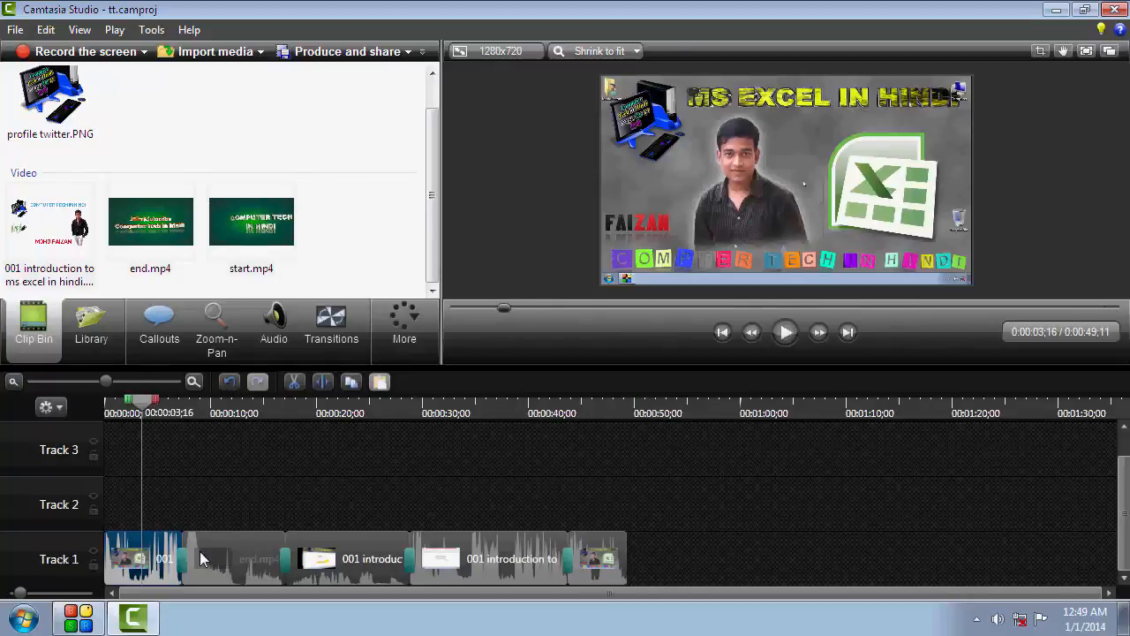
click(237, 550)
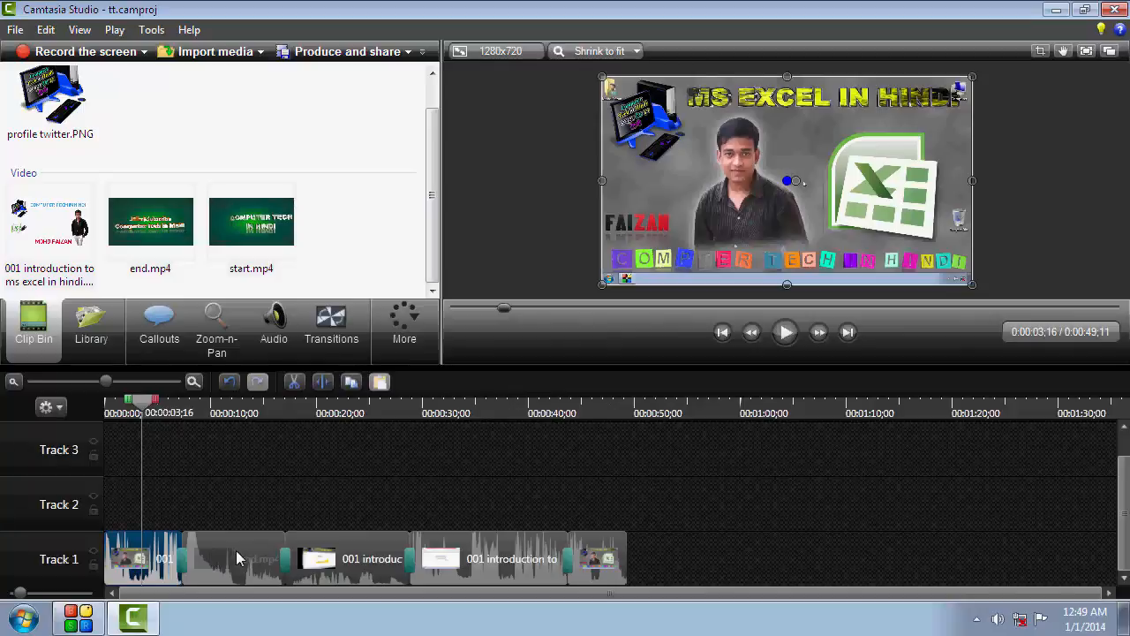
- Clear the clip selection and import the Amazing_Plan_Distressed audio file from the faiz7885 folder on drive D
click(322, 553)
click(369, 515)
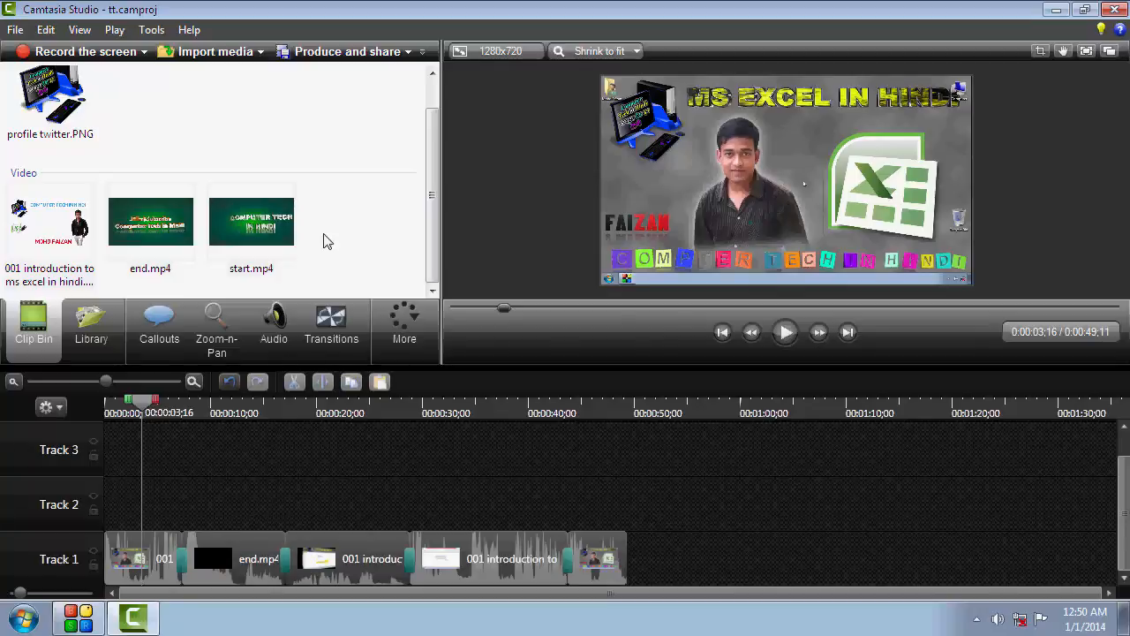
click(259, 51)
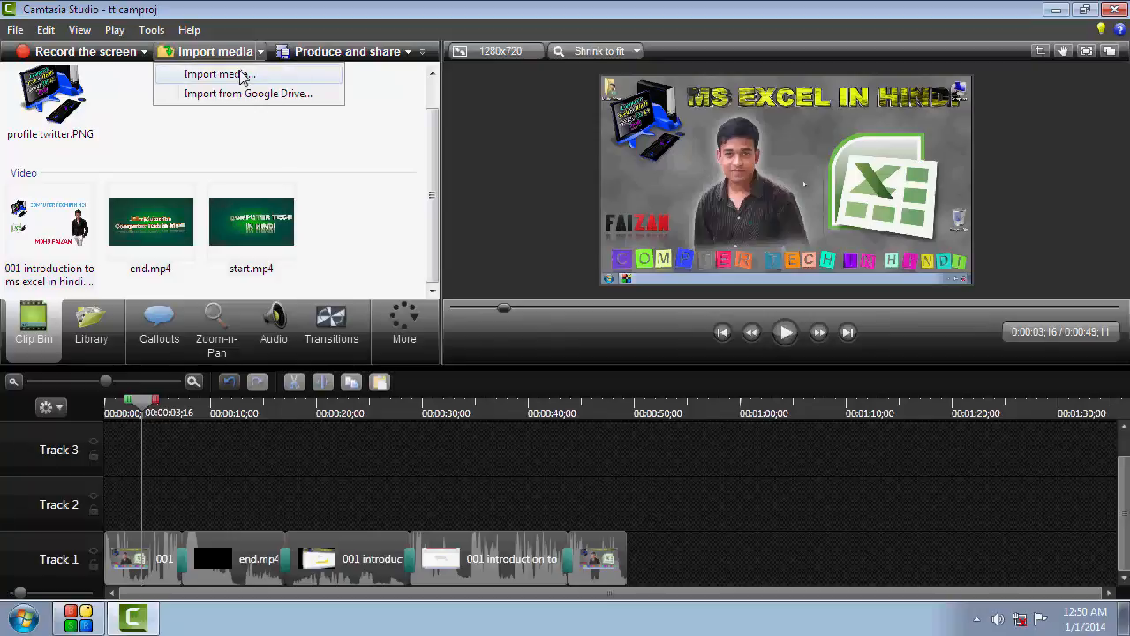
click(231, 75)
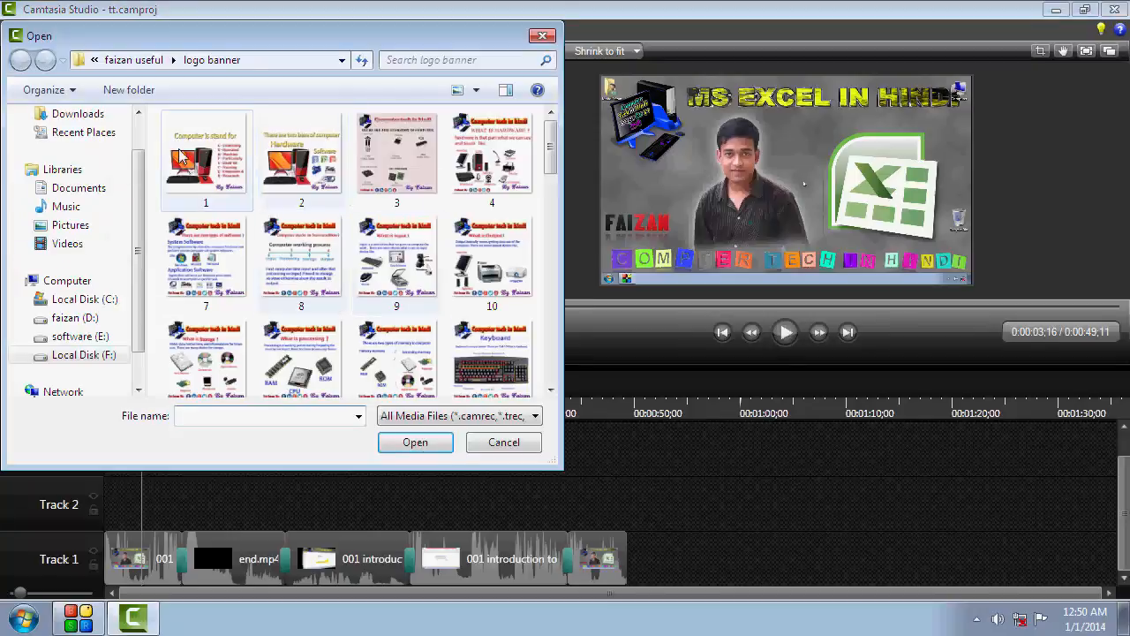
click(141, 66)
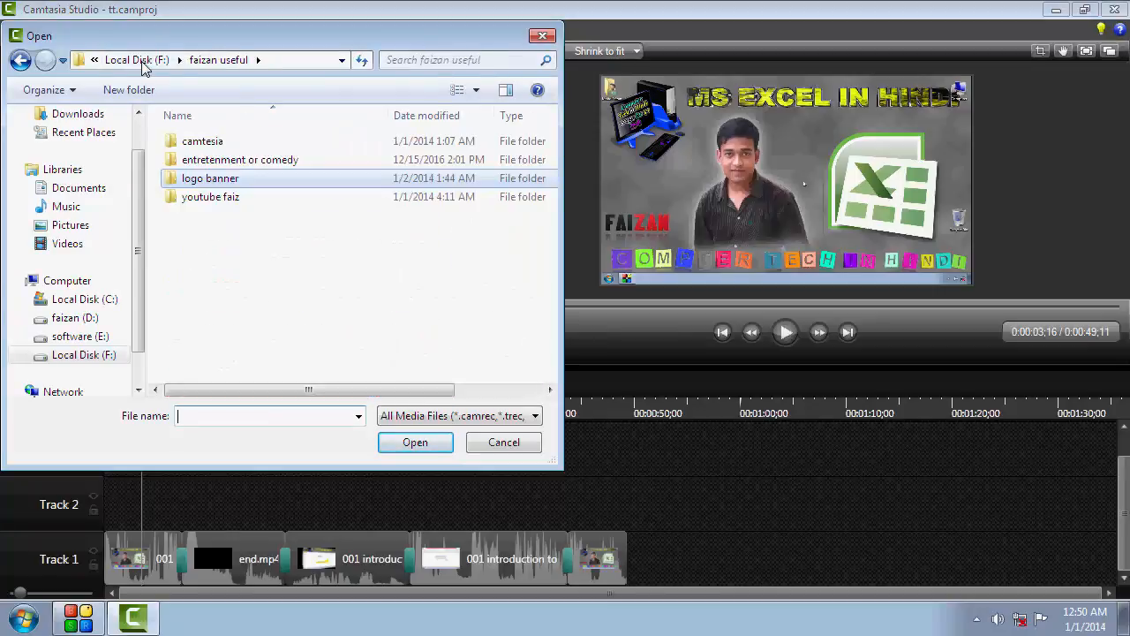
click(89, 320)
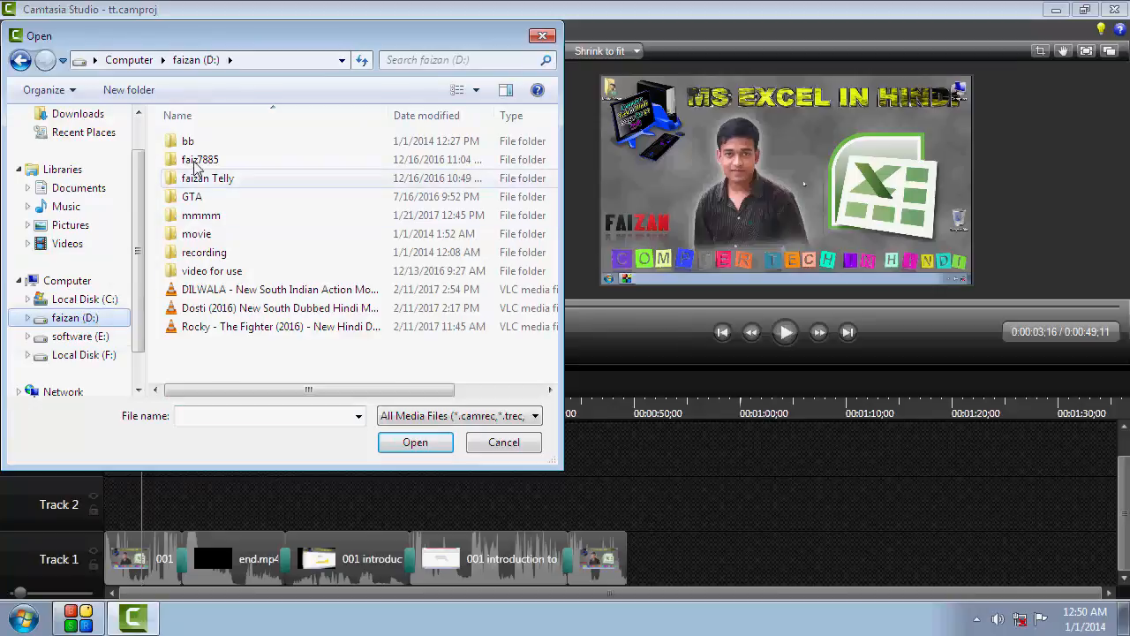
double_click(220, 160)
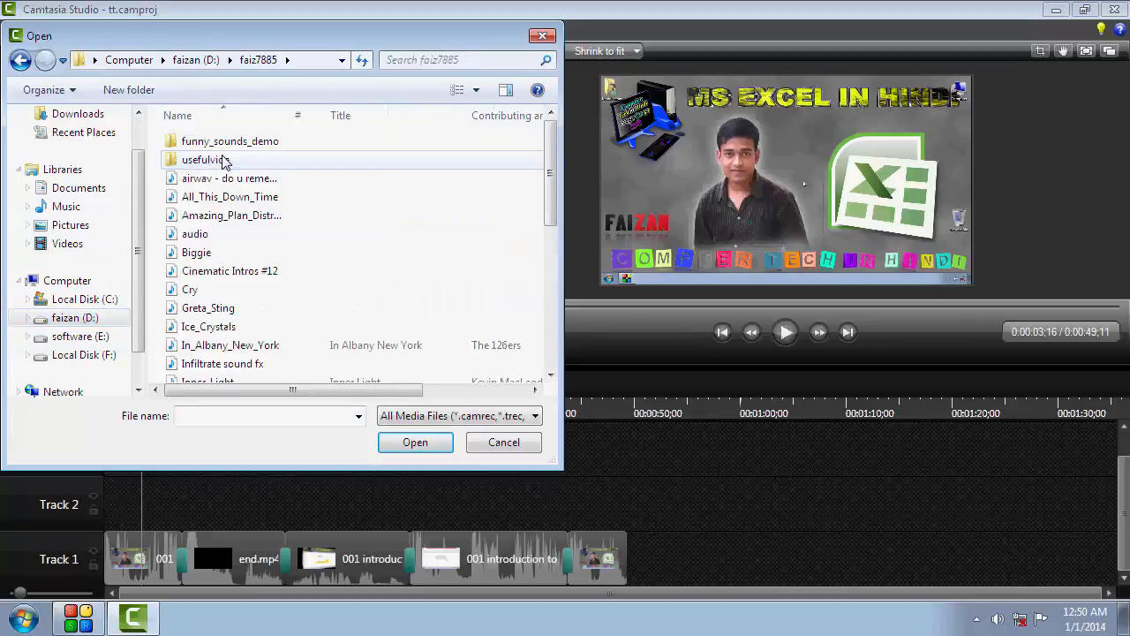
click(253, 216)
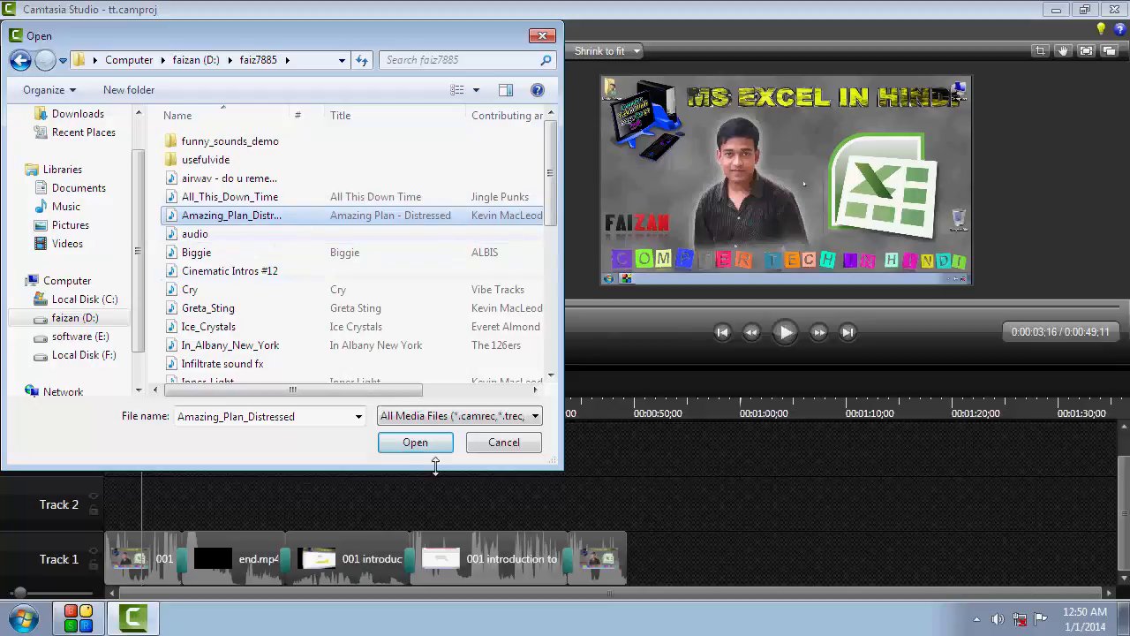
click(434, 450)
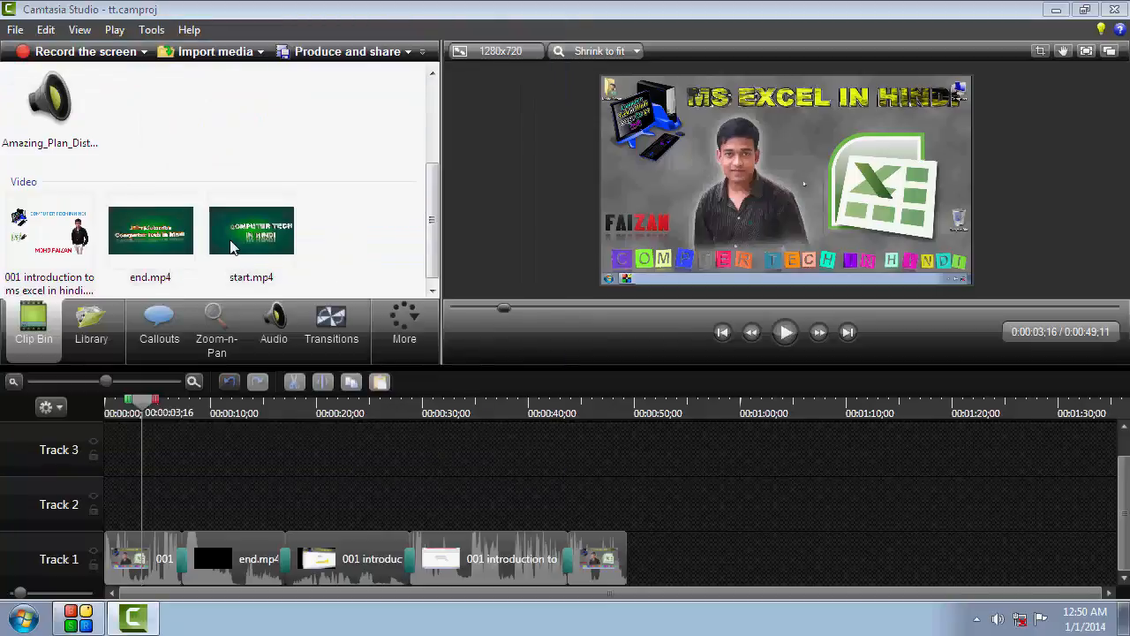
- Place the Amazing_Plan_Distressed audio at the start of Track 2 and move the playhead along to near its end
drag(53, 128, 122, 502)
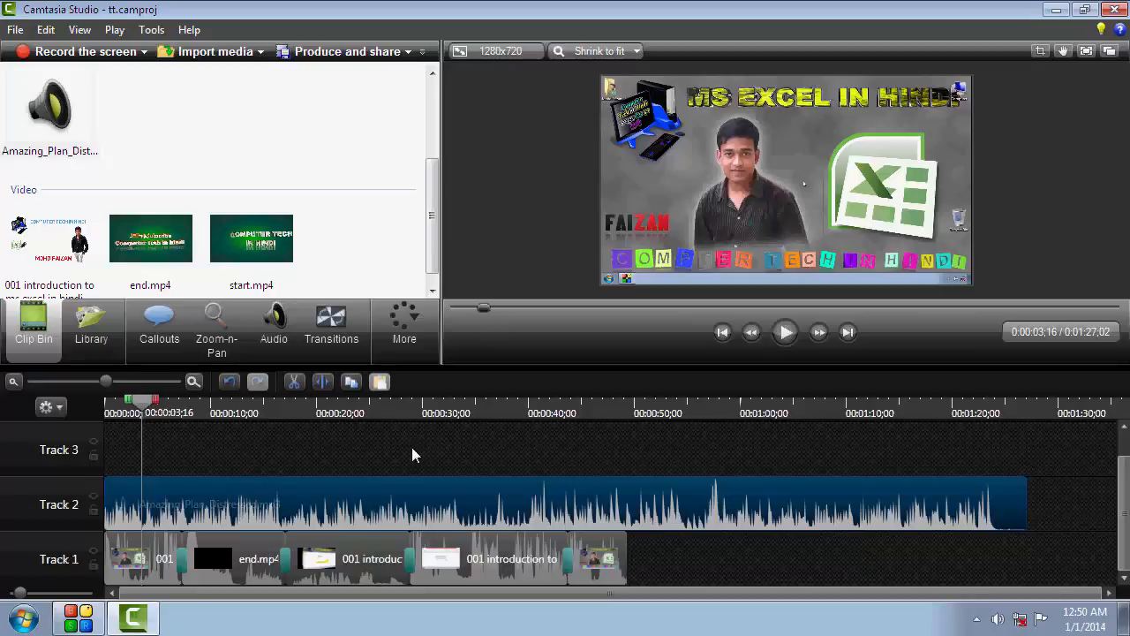
drag(144, 401, 258, 401)
click(659, 442)
click(961, 453)
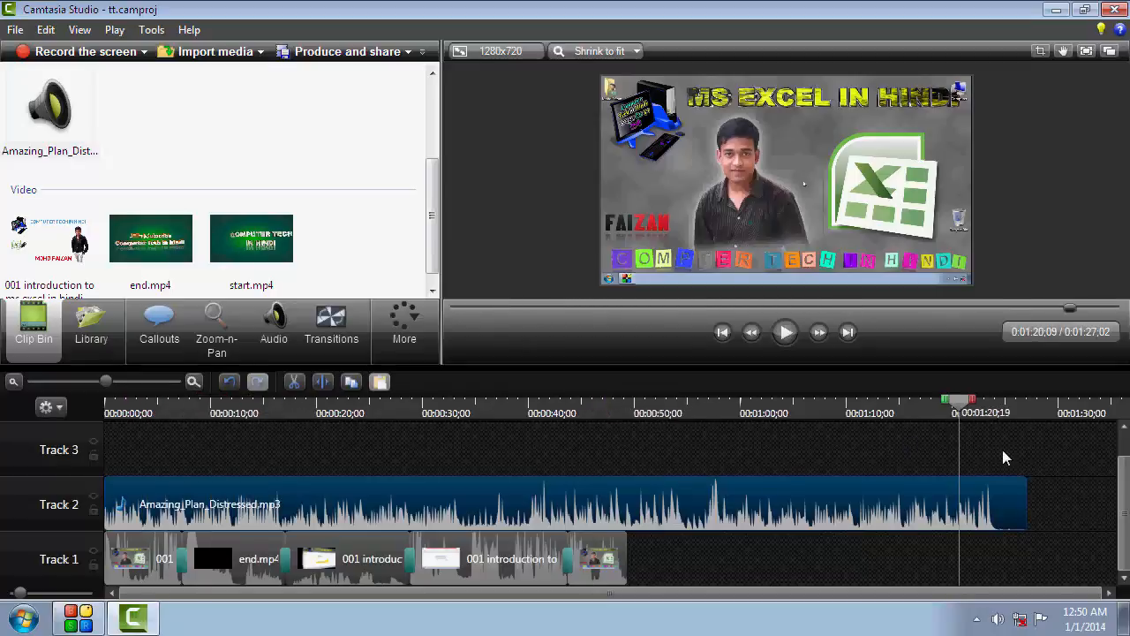
- Split the Track 2 audio at 0:00:49;11, where the last clip on Track 1 ends
click(624, 505)
click(606, 505)
click(625, 507)
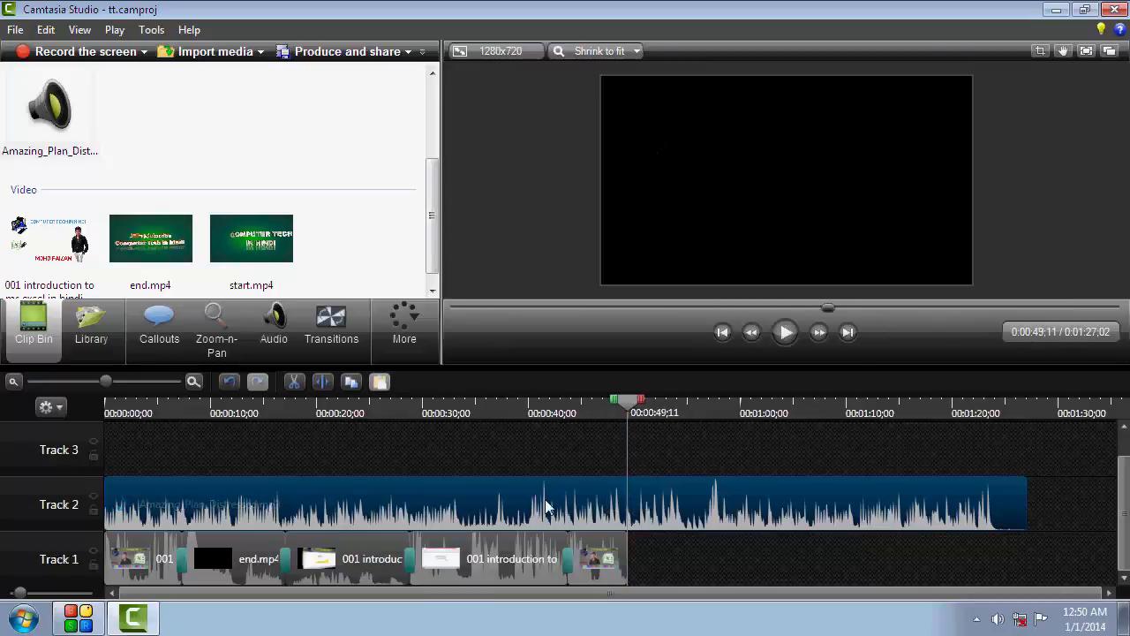
key(s)
- Cut the music section after 0:00:49;11 from Track 2, undo the cut and redo it
click(672, 510)
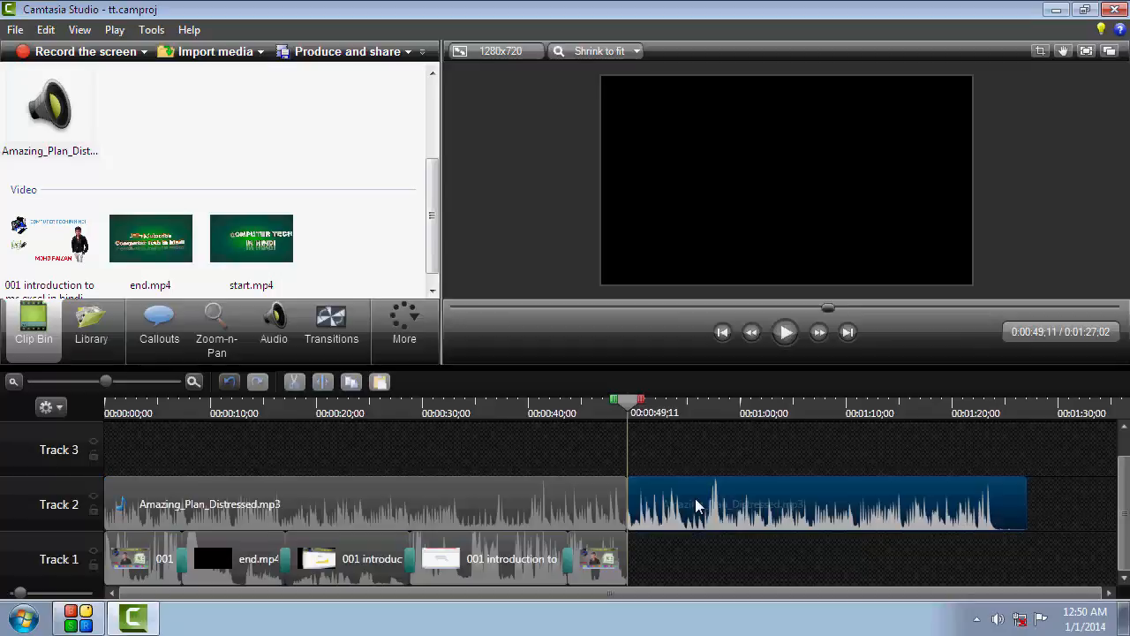
drag(671, 510, 720, 507)
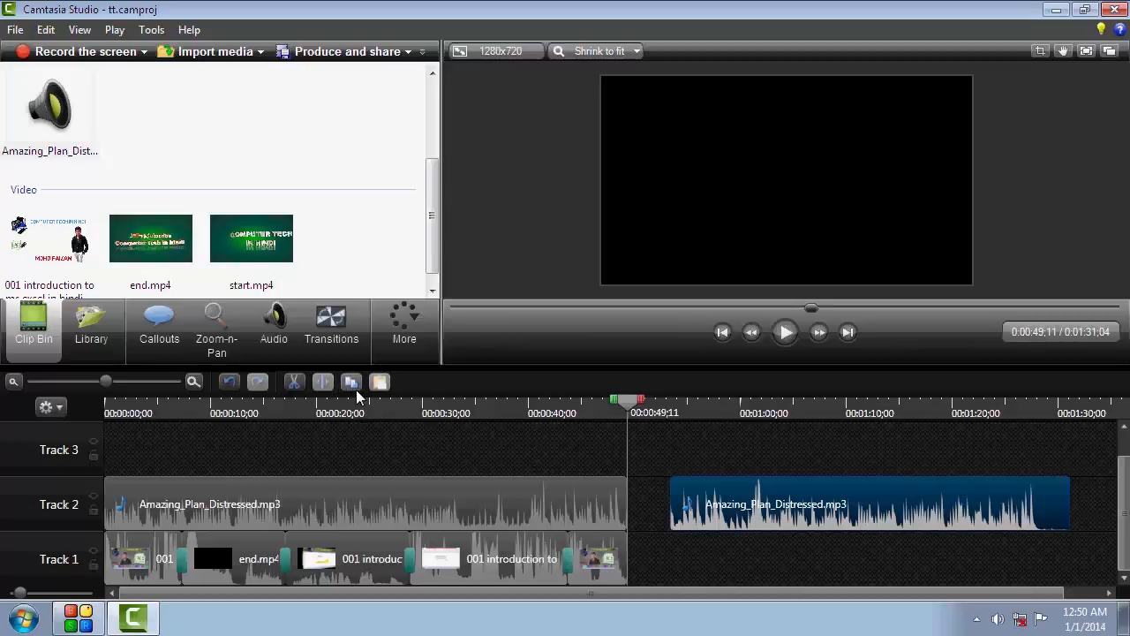
click(295, 383)
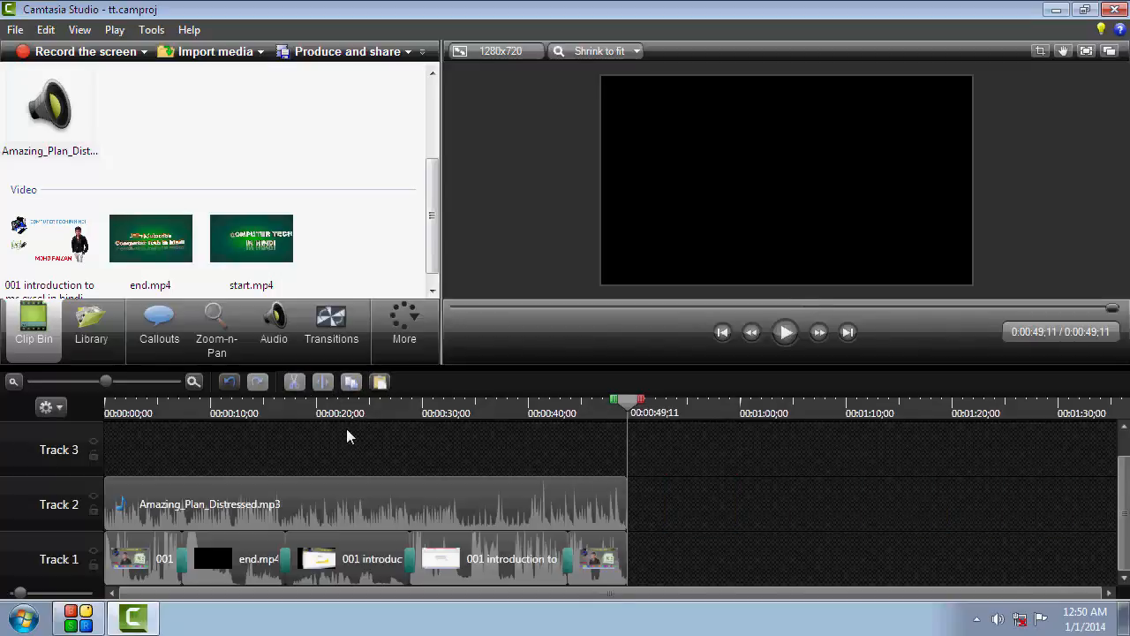
click(228, 383)
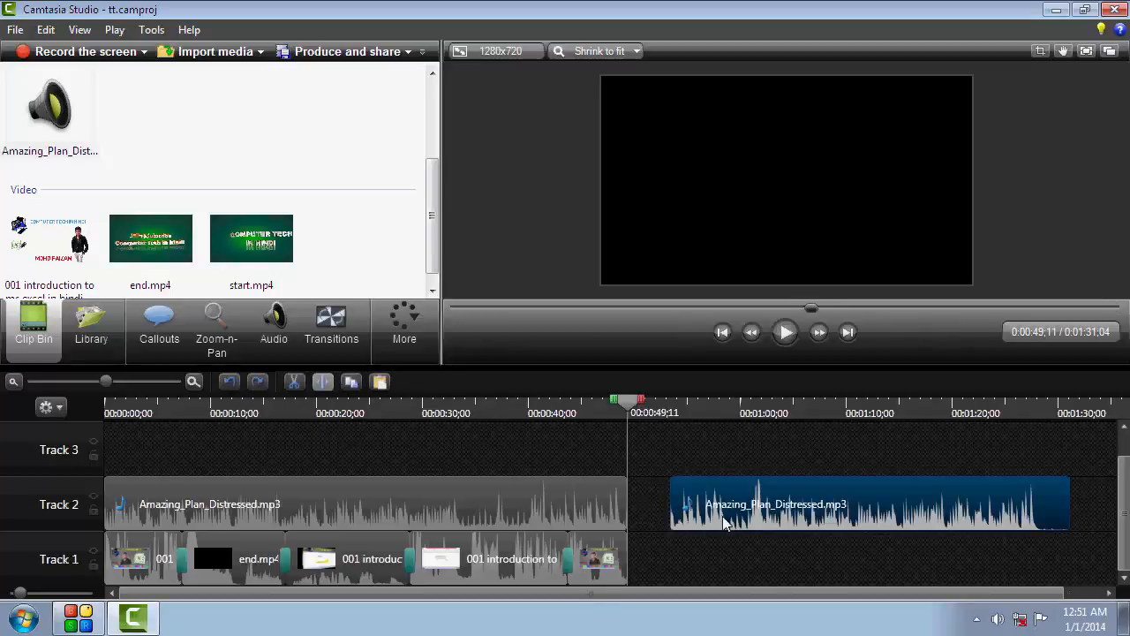
click(258, 383)
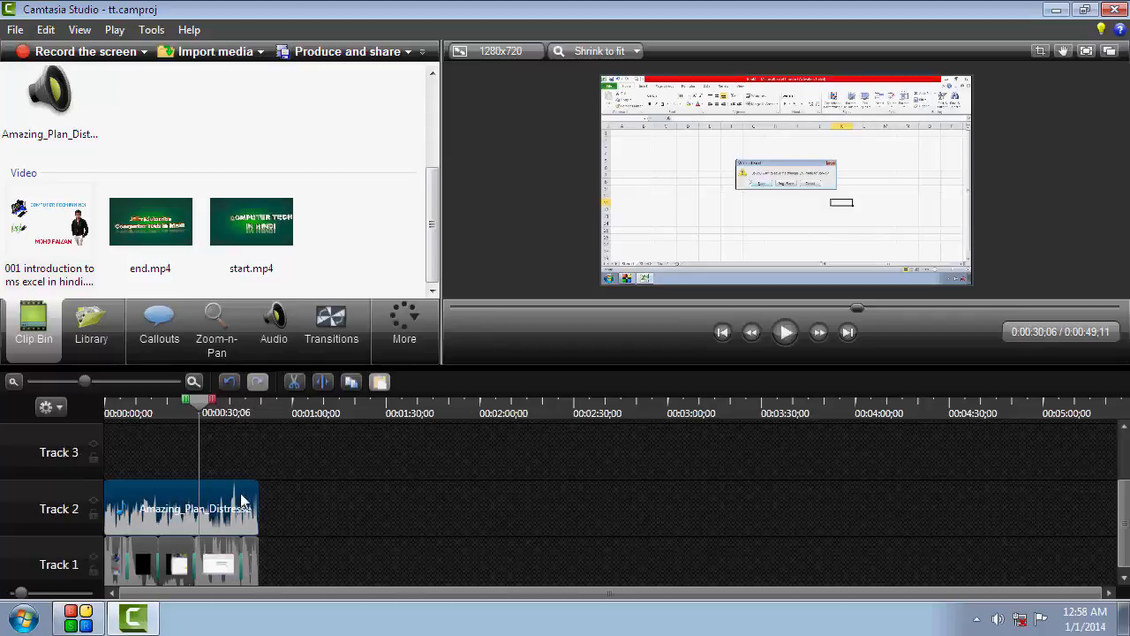
- Lower the volume of the Amazing_Plan_Distressed clip on Track 2 repeatedly until its waveform is almost flat
click(273, 335)
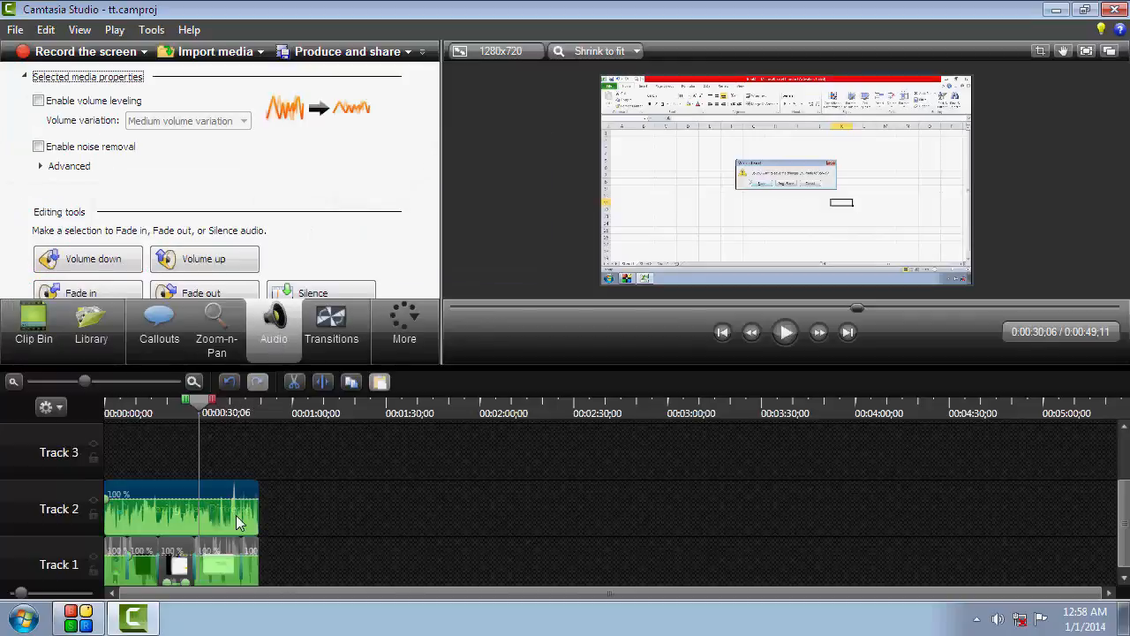
click(173, 491)
click(332, 245)
scroll(332, 244, down, 1)
scroll(332, 245, down, 1)
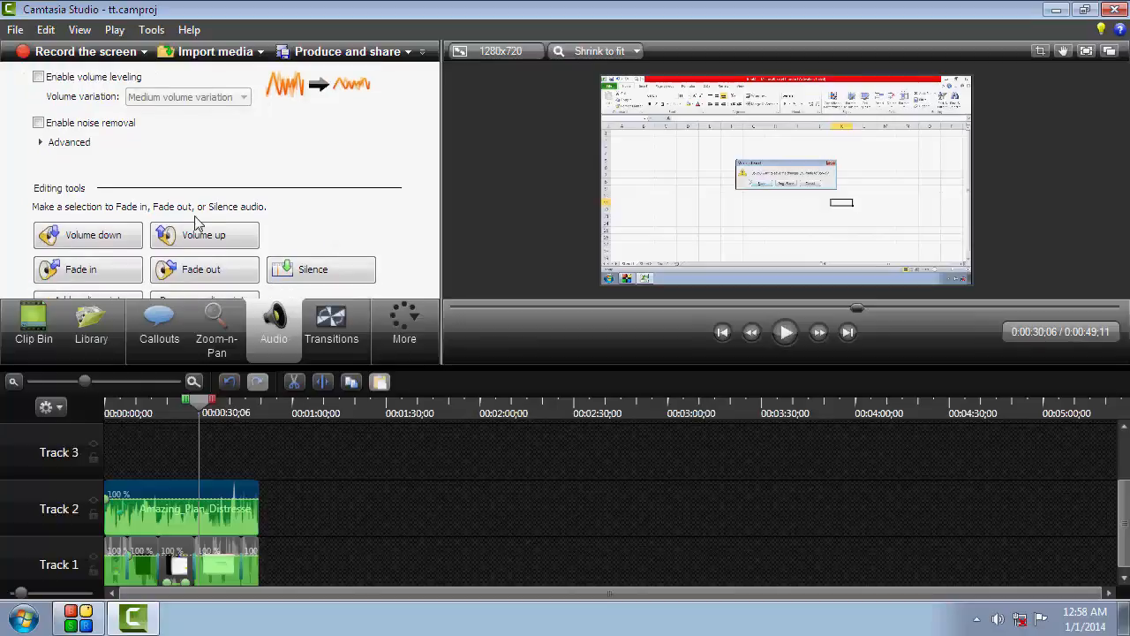
click(104, 245)
click(104, 247)
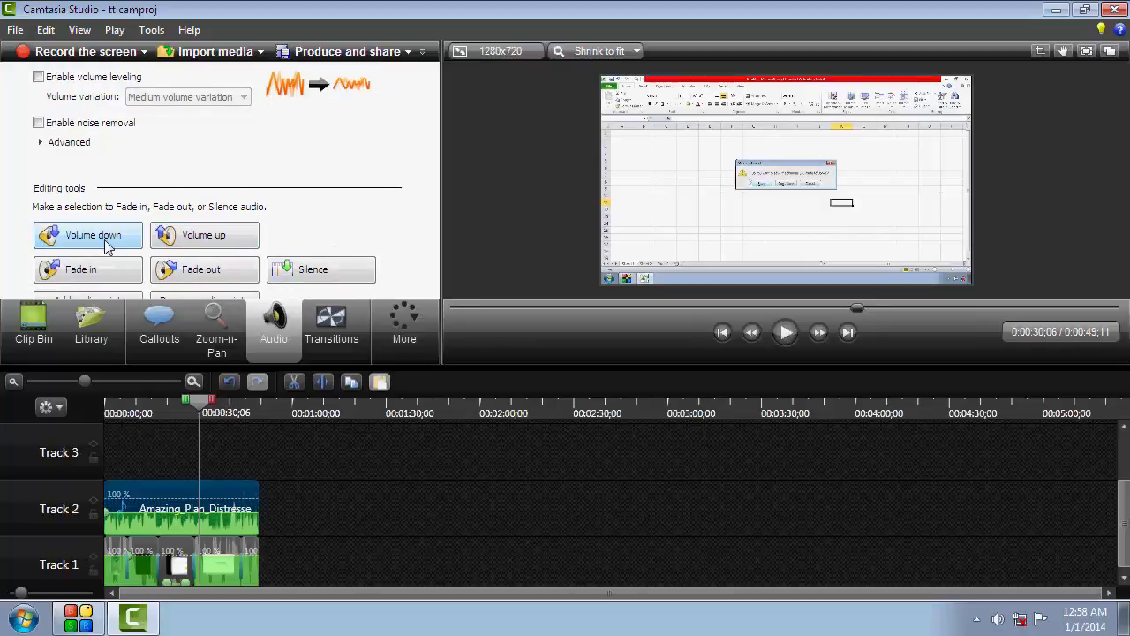
click(104, 248)
click(104, 248)
click(104, 247)
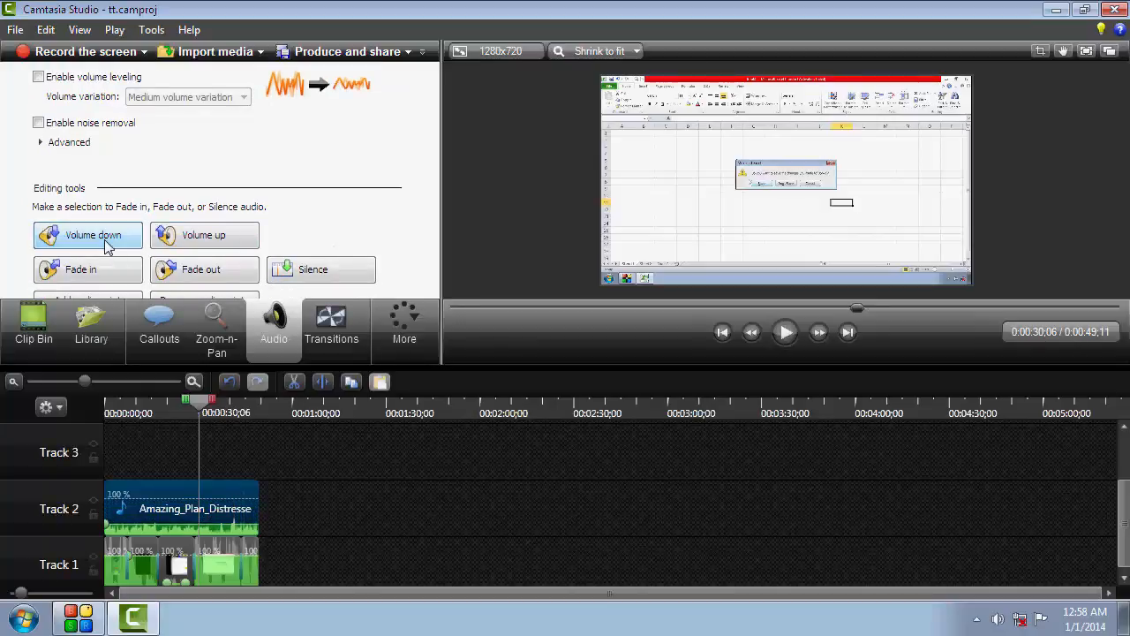
click(104, 248)
click(104, 247)
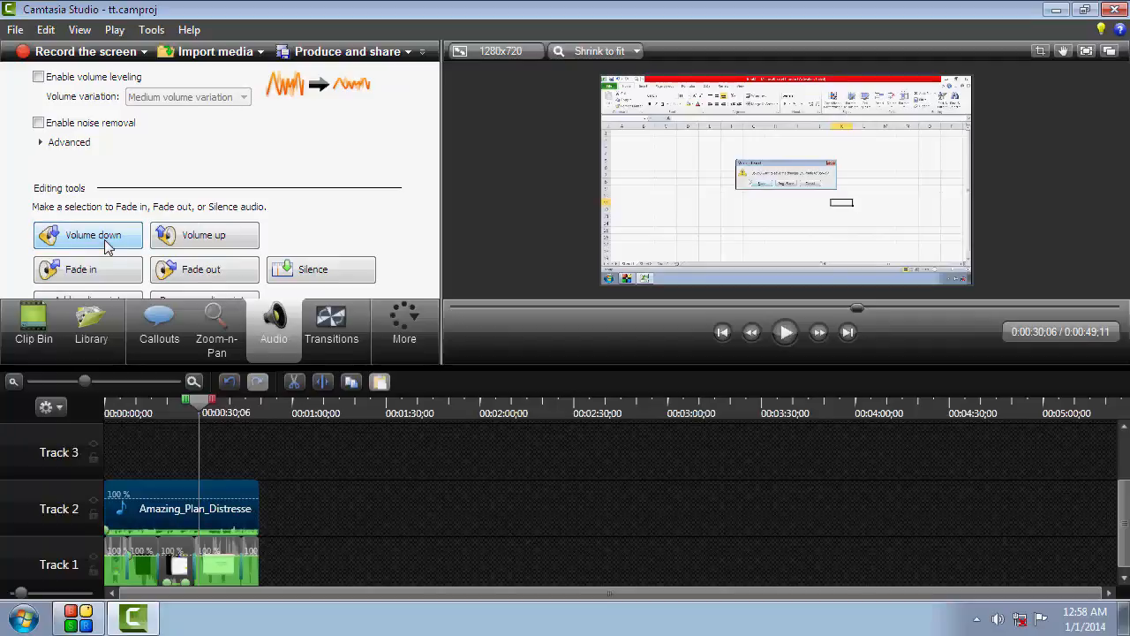
click(104, 246)
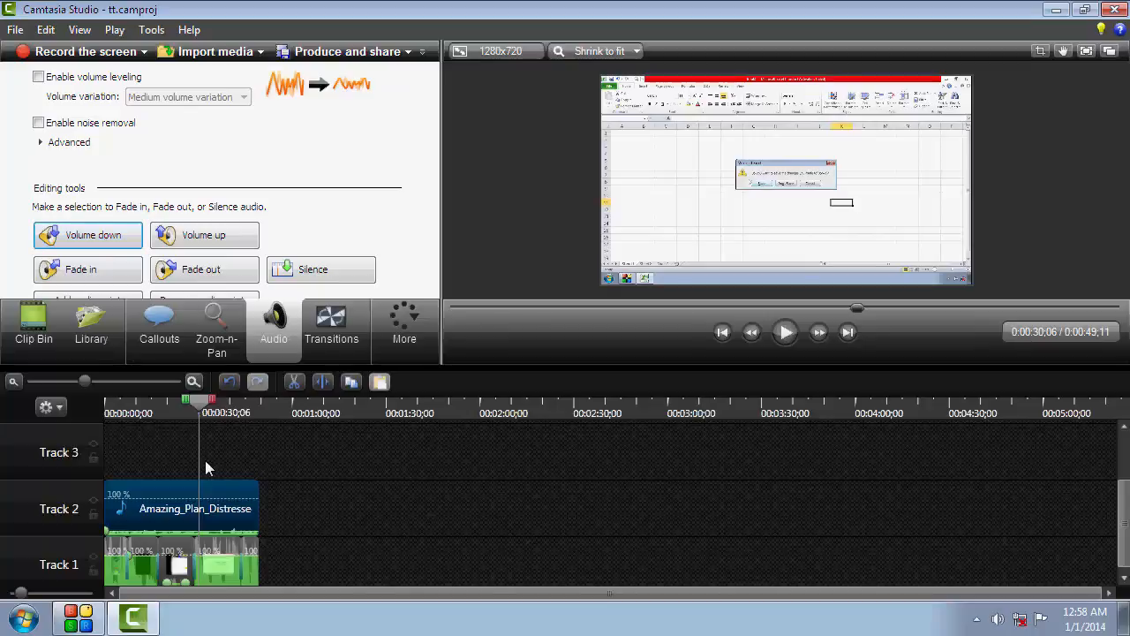
- Play the video with the background music from the start of the timeline and again from 0:00:04;03
drag(204, 405, 59, 414)
click(785, 332)
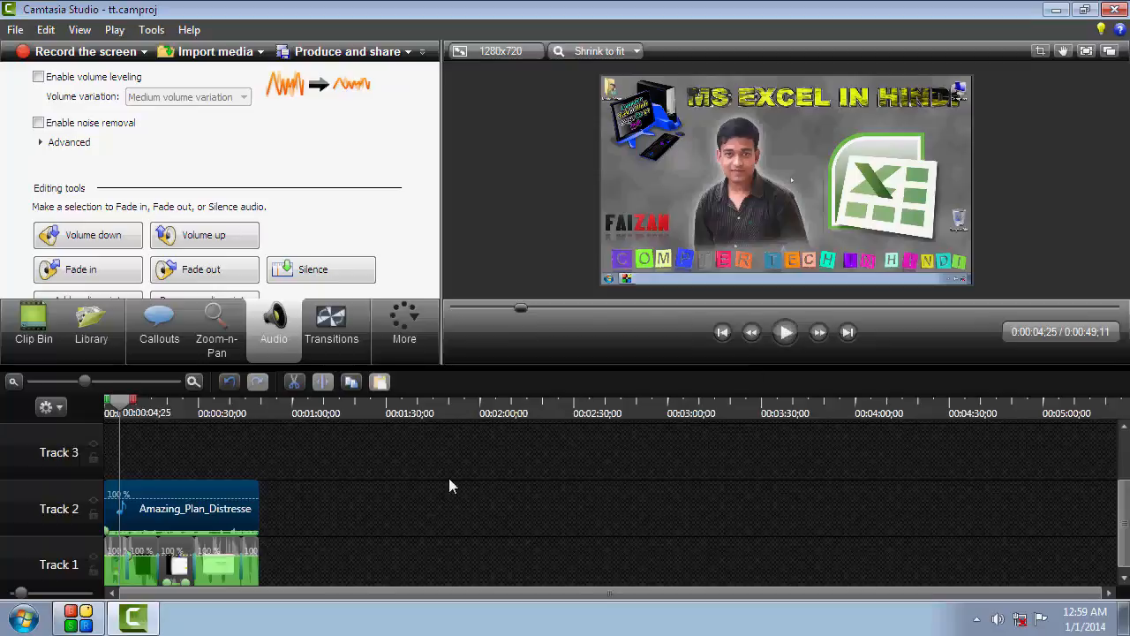
click(150, 381)
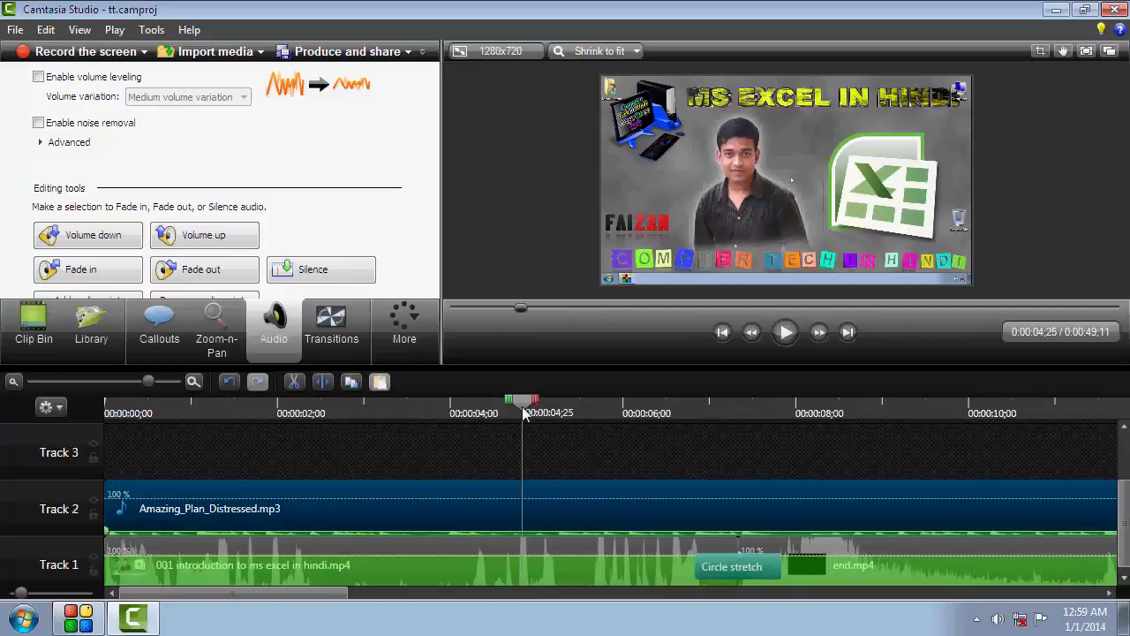
drag(522, 411, 458, 413)
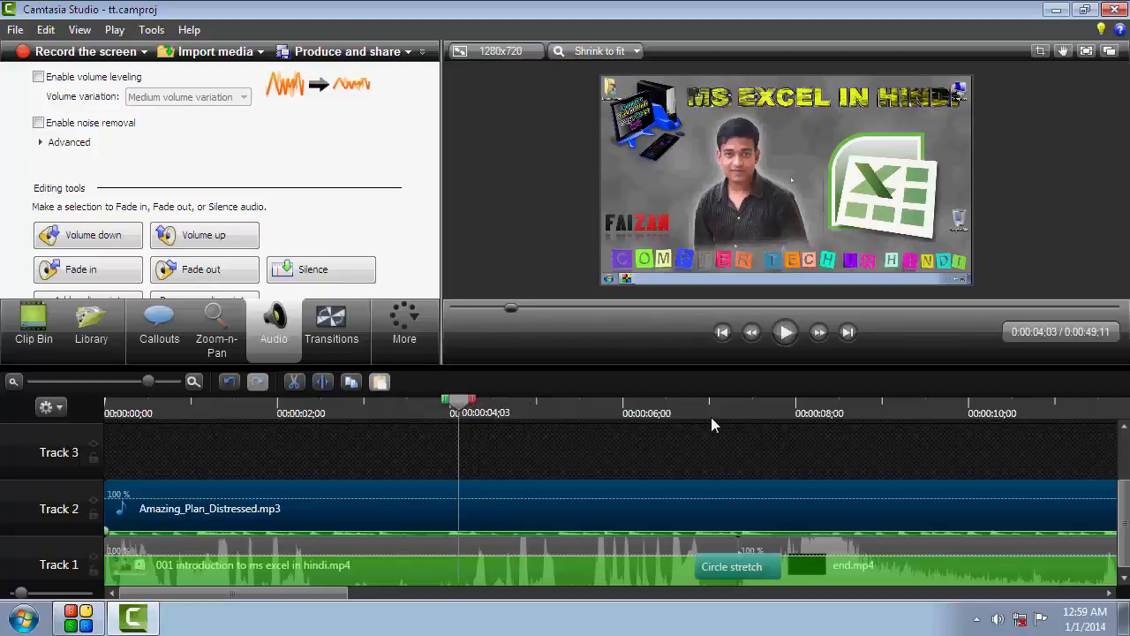
click(783, 333)
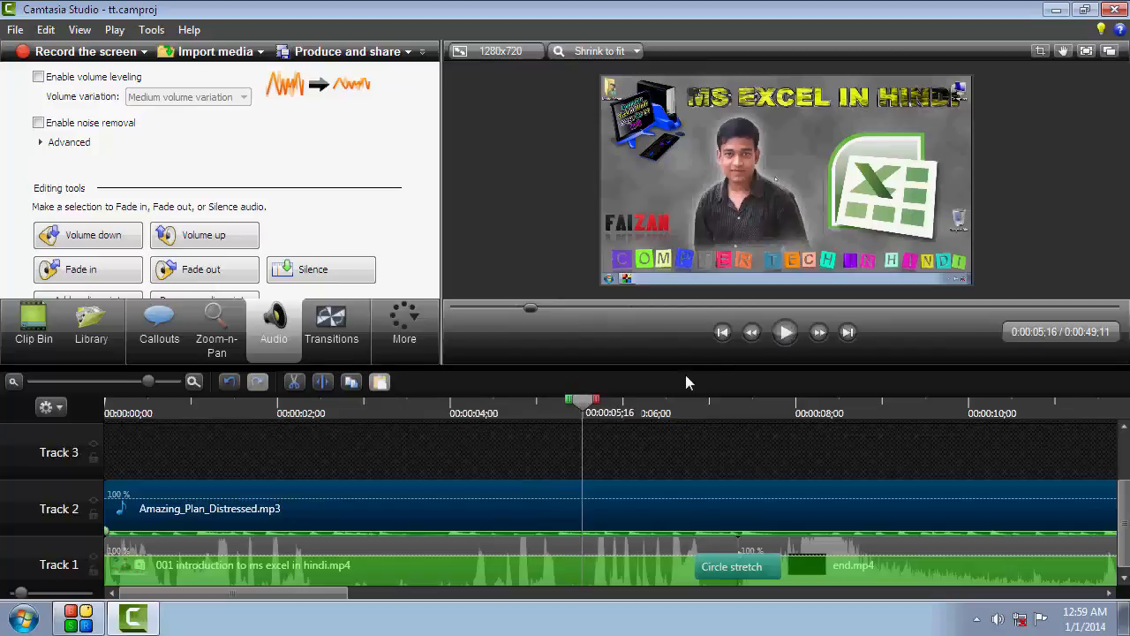
- Split the first clip on Track 1 at 0:00:04;04
drag(589, 413, 462, 434)
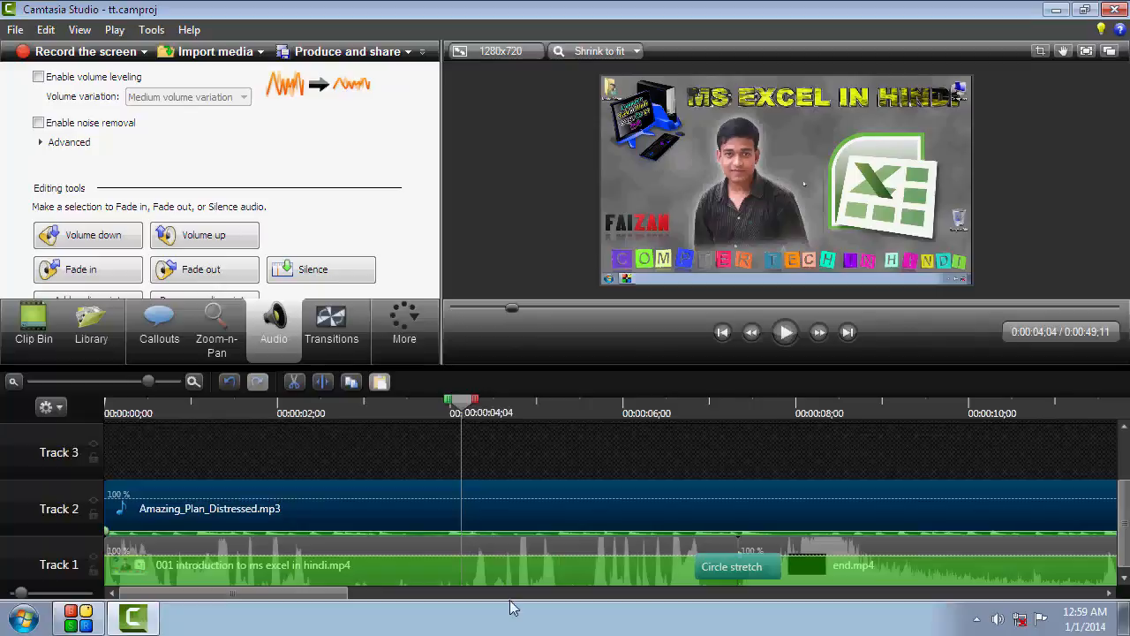
click(519, 572)
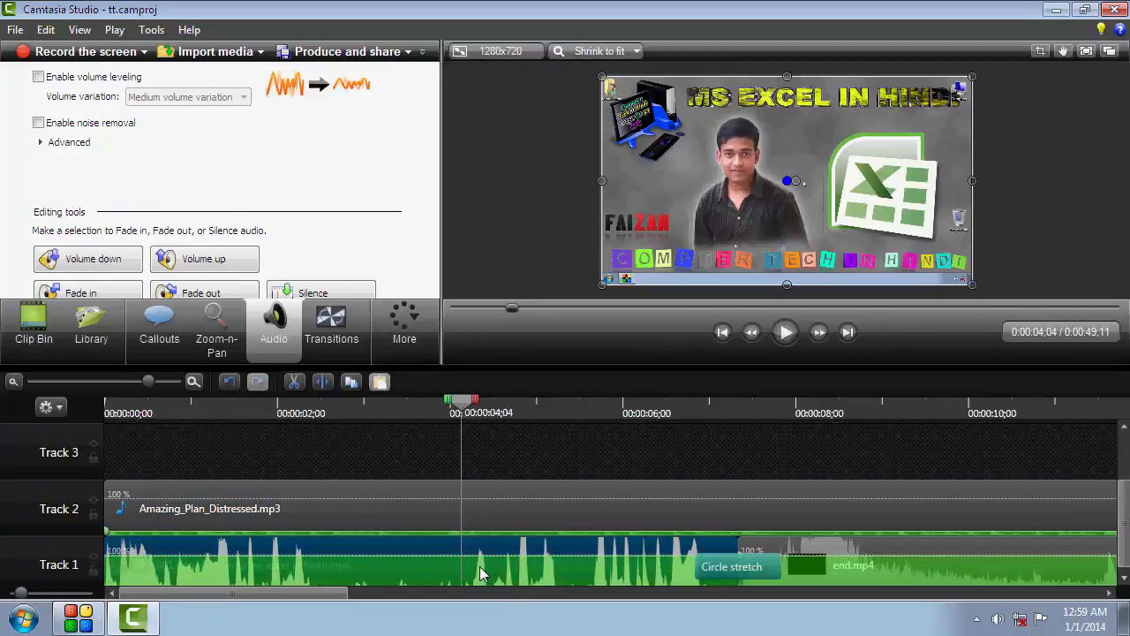
key(s)
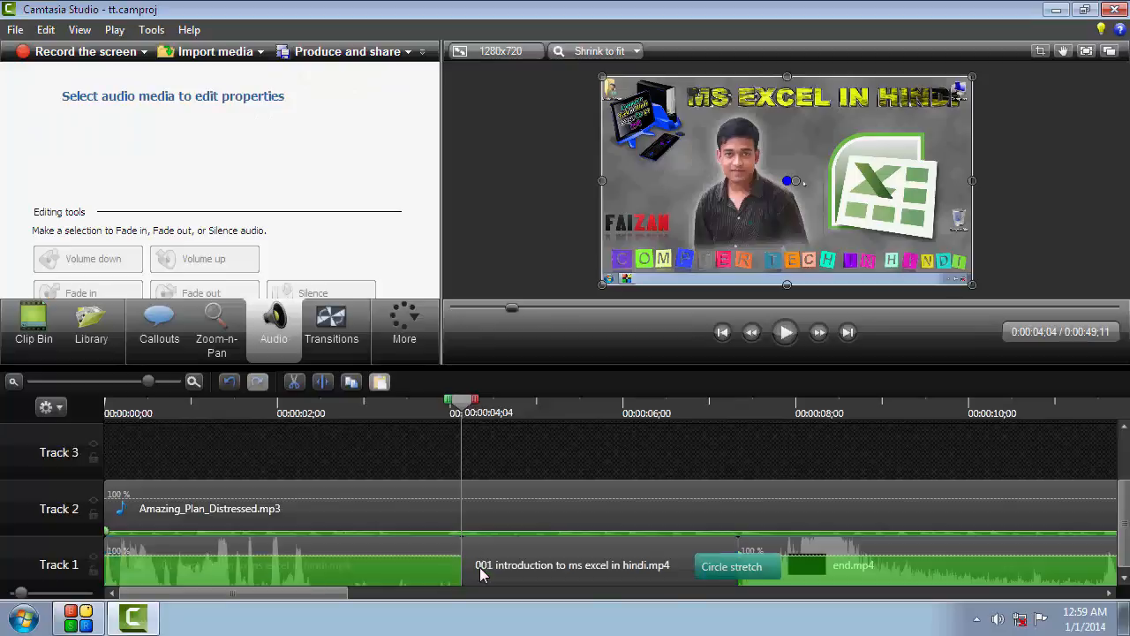
- Split the second piece of the intro clip at 0:00:05;10 and delete the section between the two splits
drag(468, 408, 567, 423)
click(567, 558)
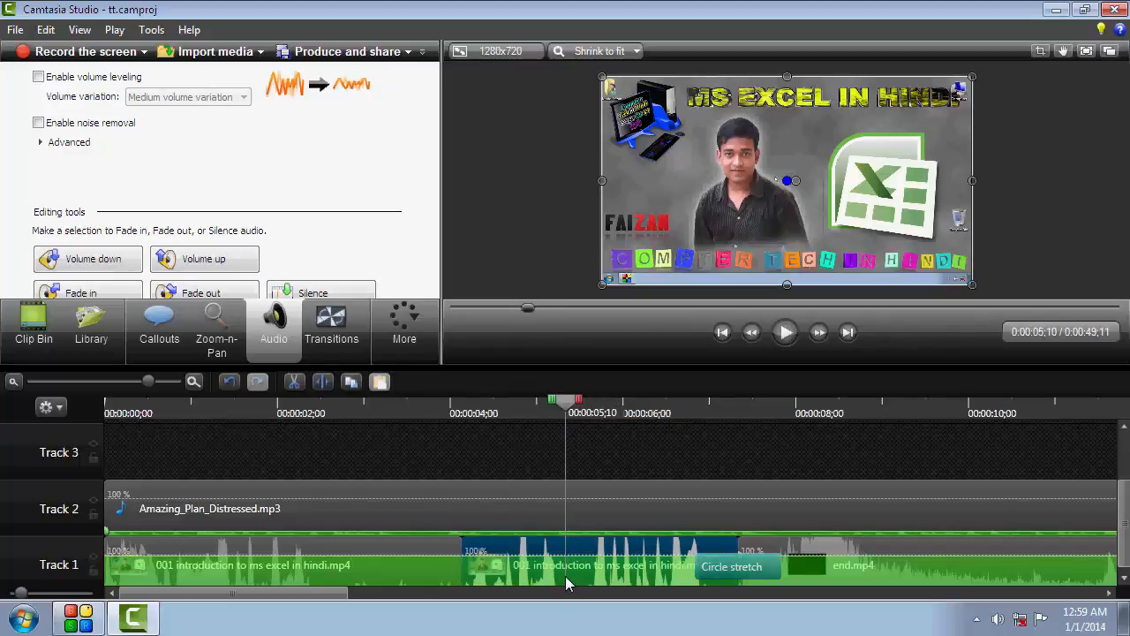
key(s)
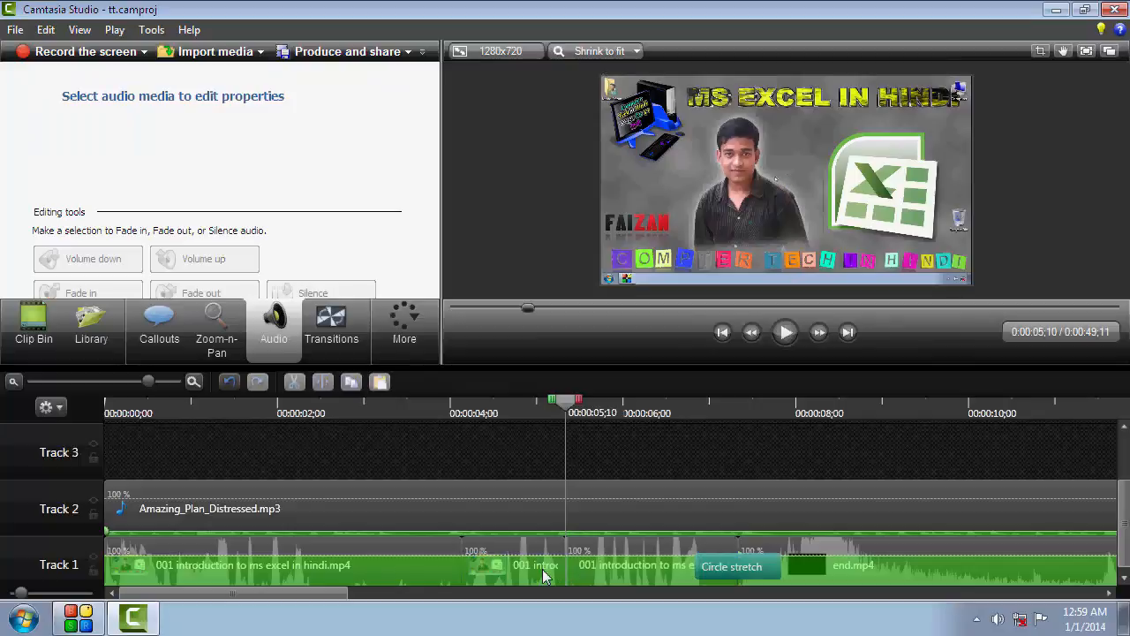
click(545, 576)
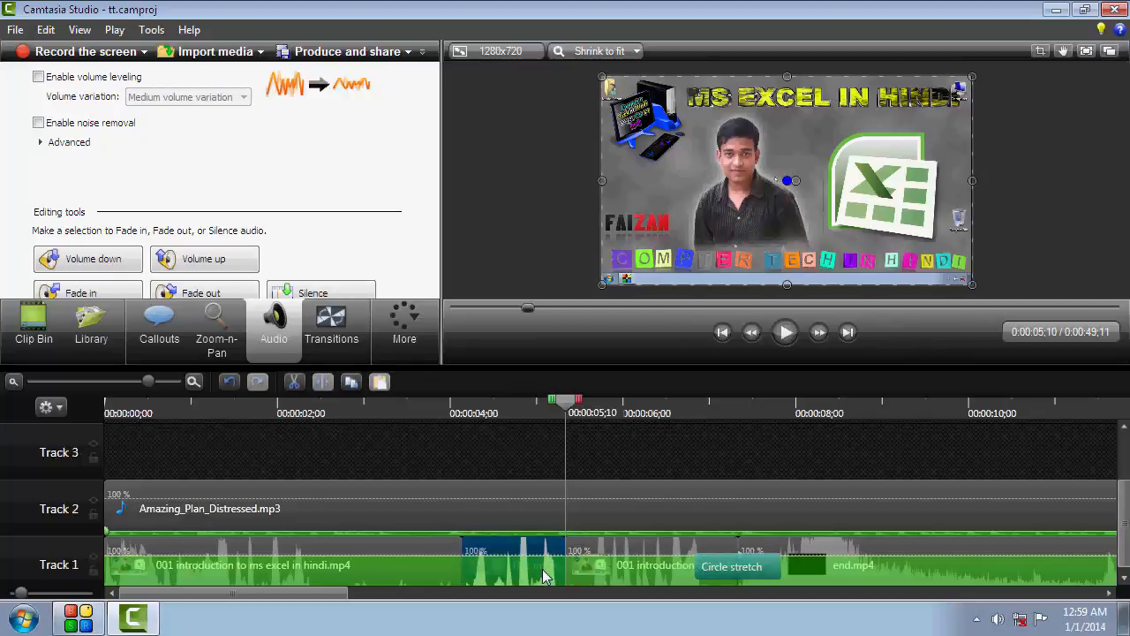
key(Delete)
- Close the gaps on Track 1 by moving the remaining intro piece and end.mp4 earlier against the preceding clips
click(605, 566)
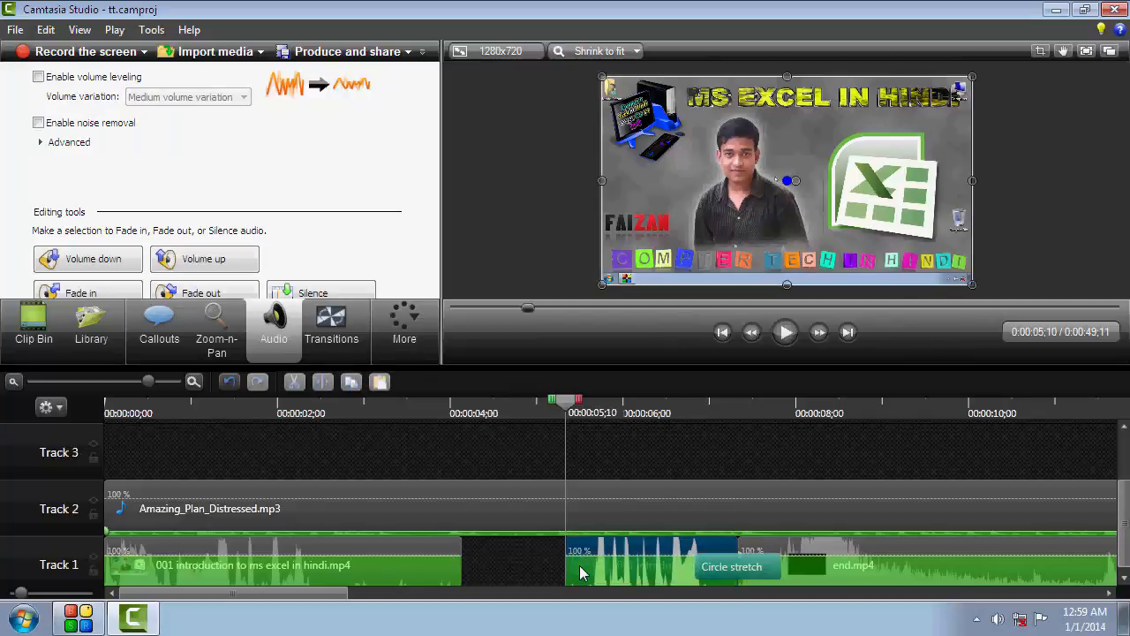
drag(465, 573, 461, 573)
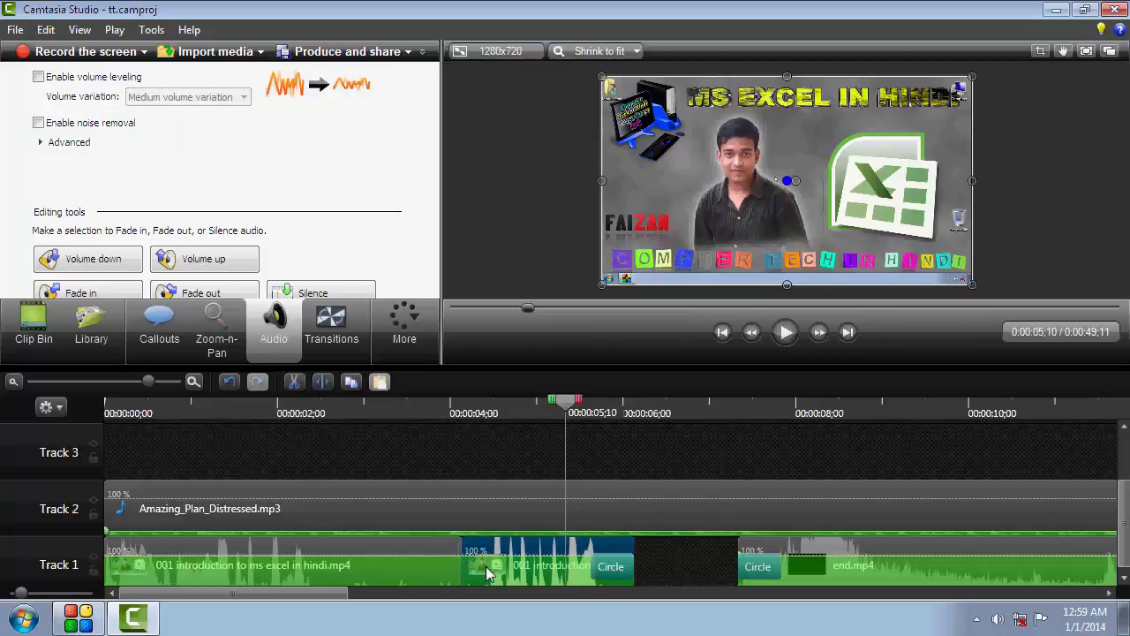
drag(820, 565, 477, 540)
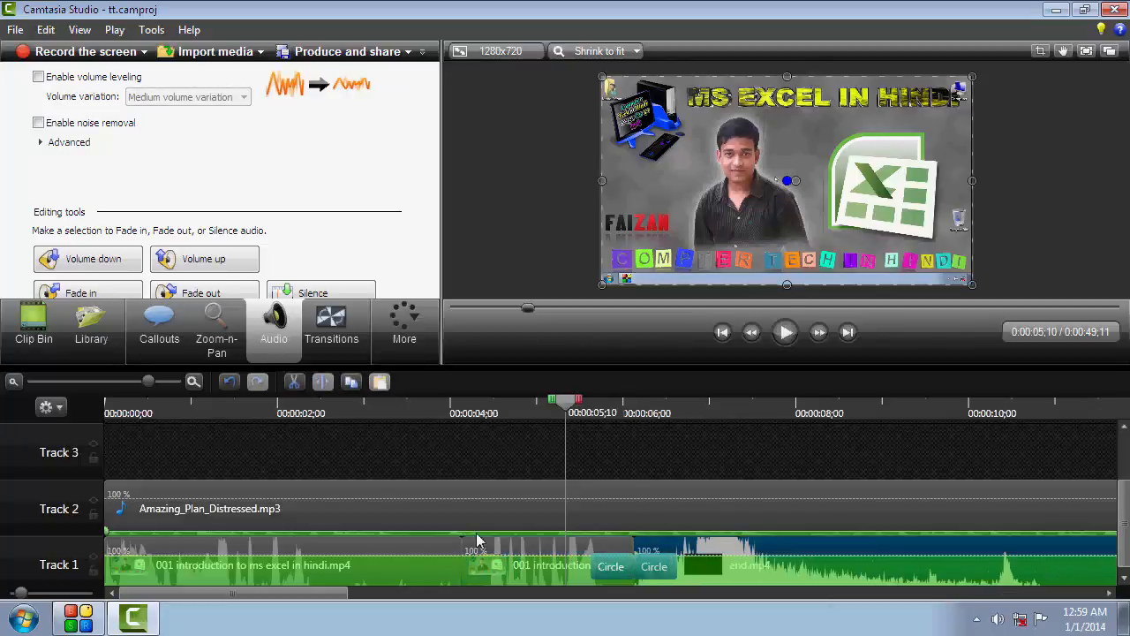
- Close the remaining gaps on Track 1 by moving the last three intro clips earlier against the clips before them
click(78, 381)
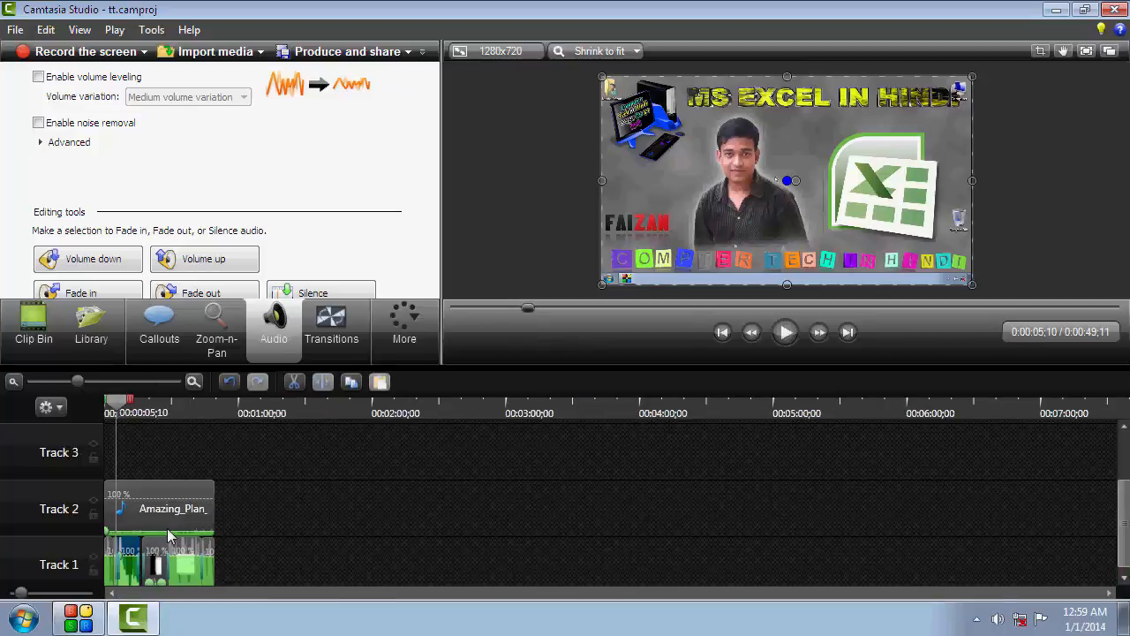
drag(157, 570, 159, 563)
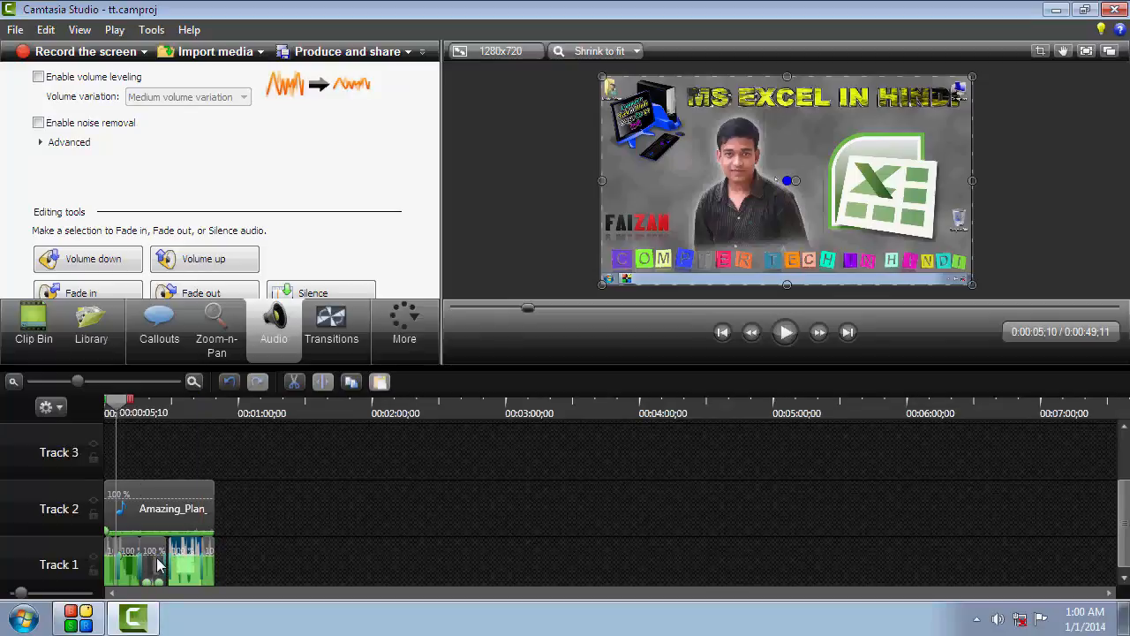
click(121, 381)
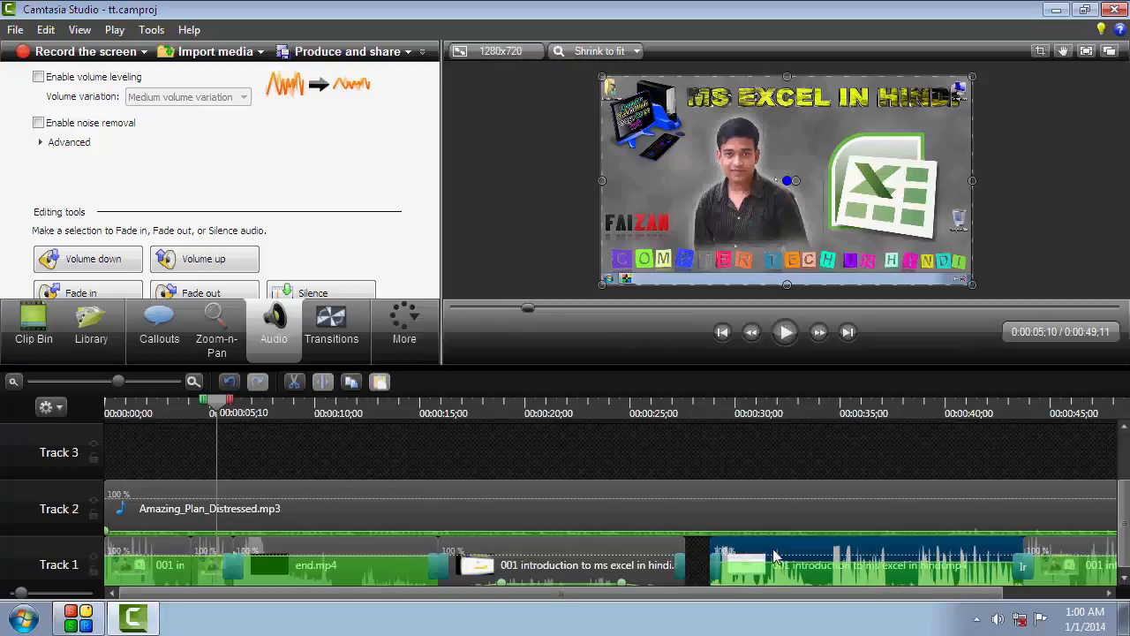
drag(773, 557, 671, 556)
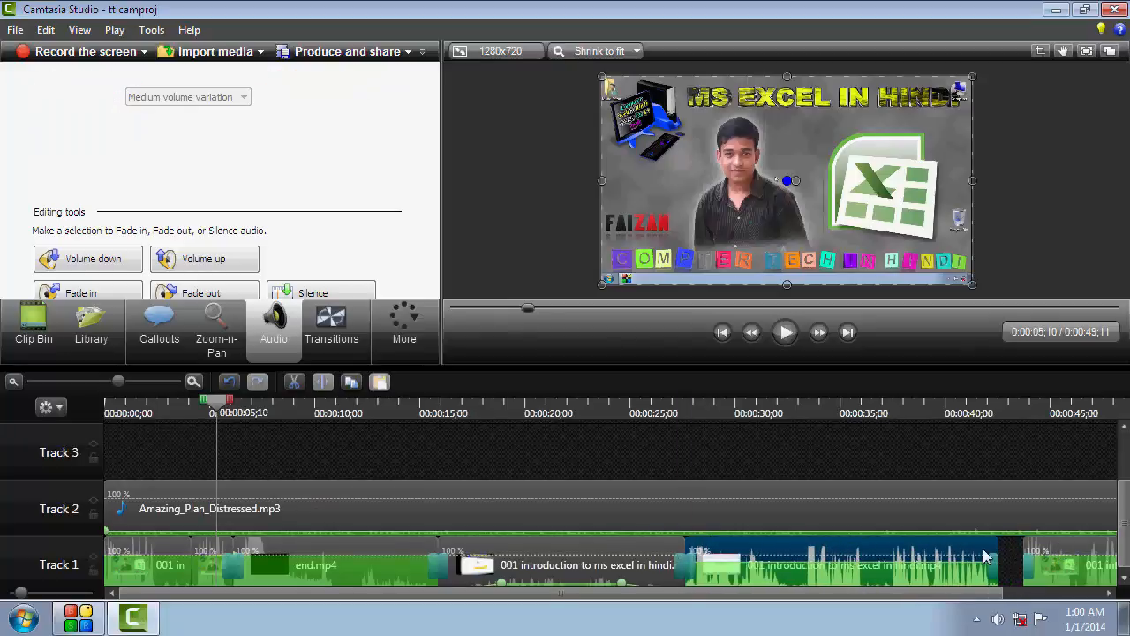
drag(1047, 559, 933, 552)
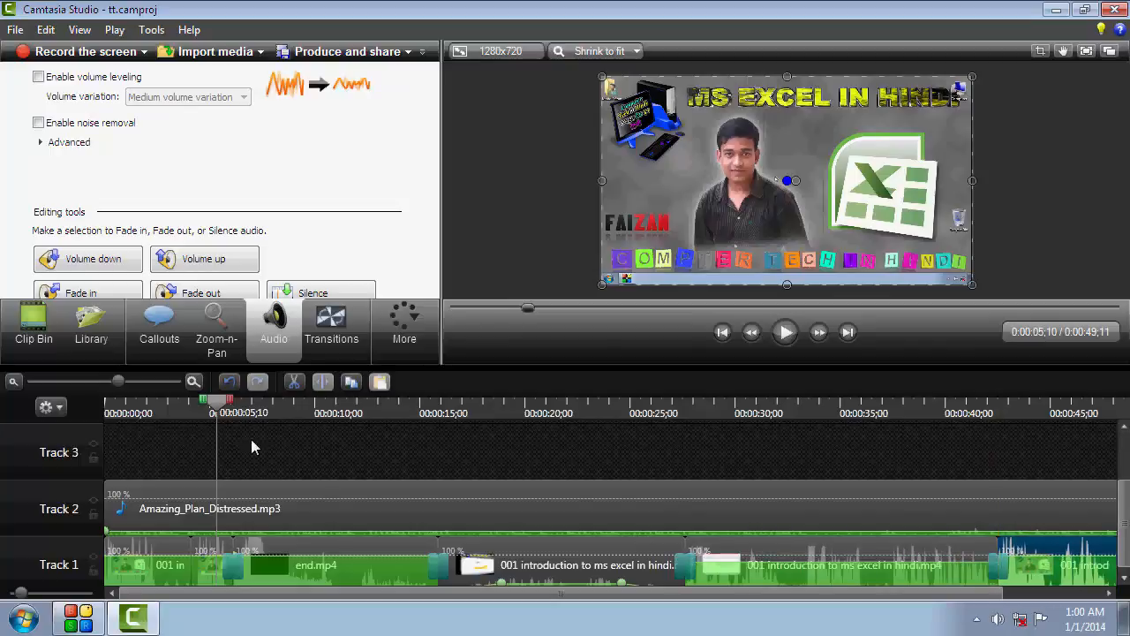
- Lower the audio volume of the last clip on Track 1 by two steps
click(87, 381)
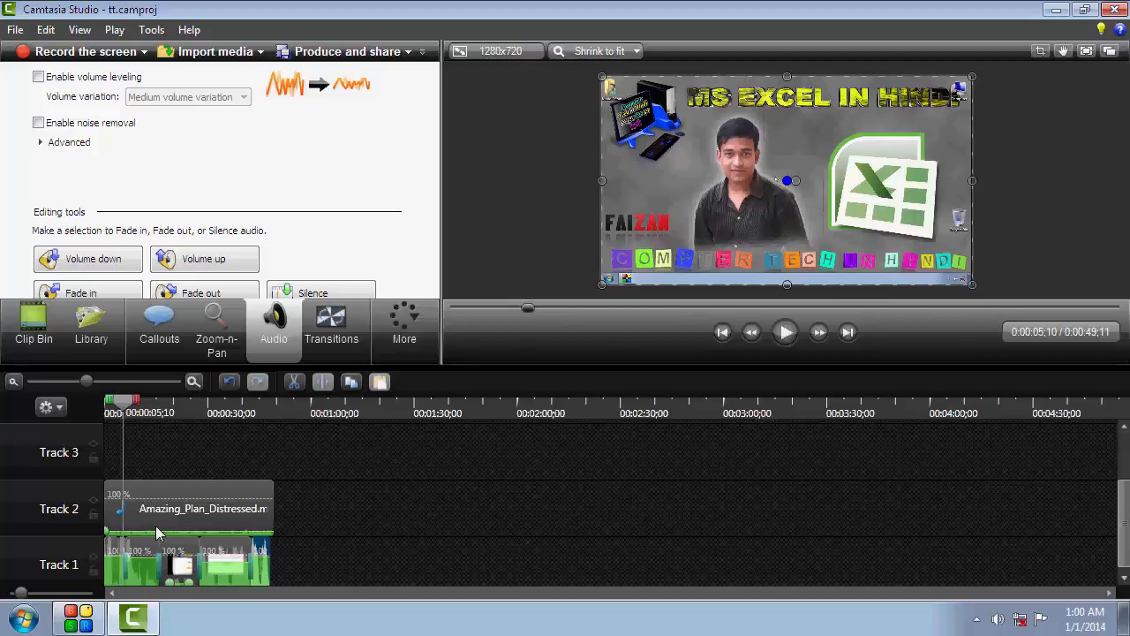
mouse_move(165, 531)
mouse_down()
mouse_move(174, 474)
mouse_move(173, 536)
mouse_up()
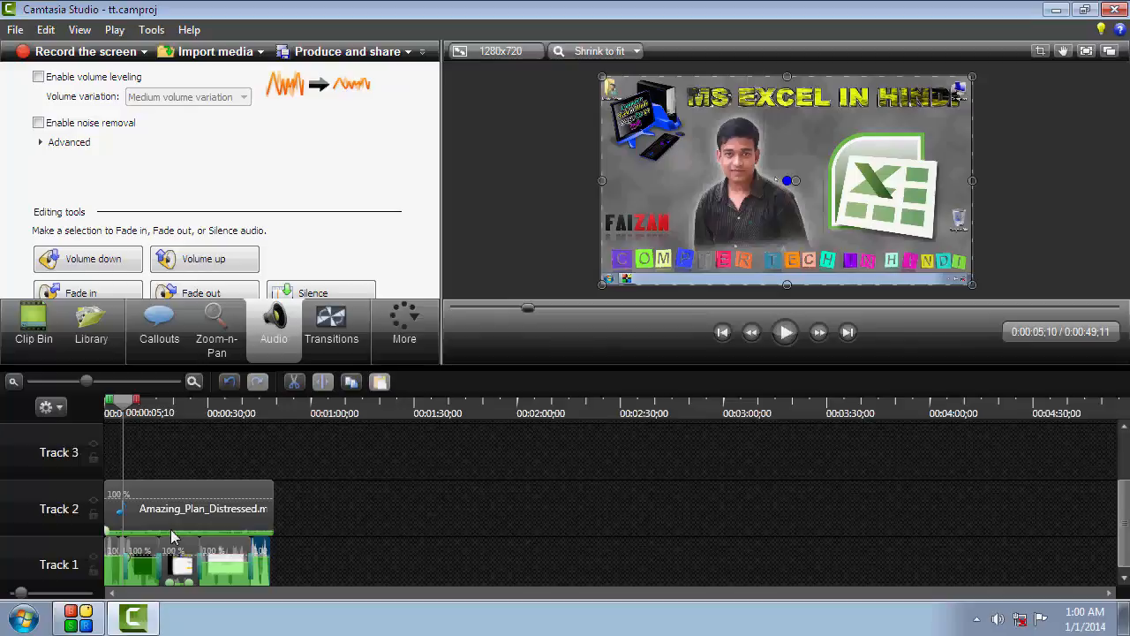
click(109, 256)
click(109, 256)
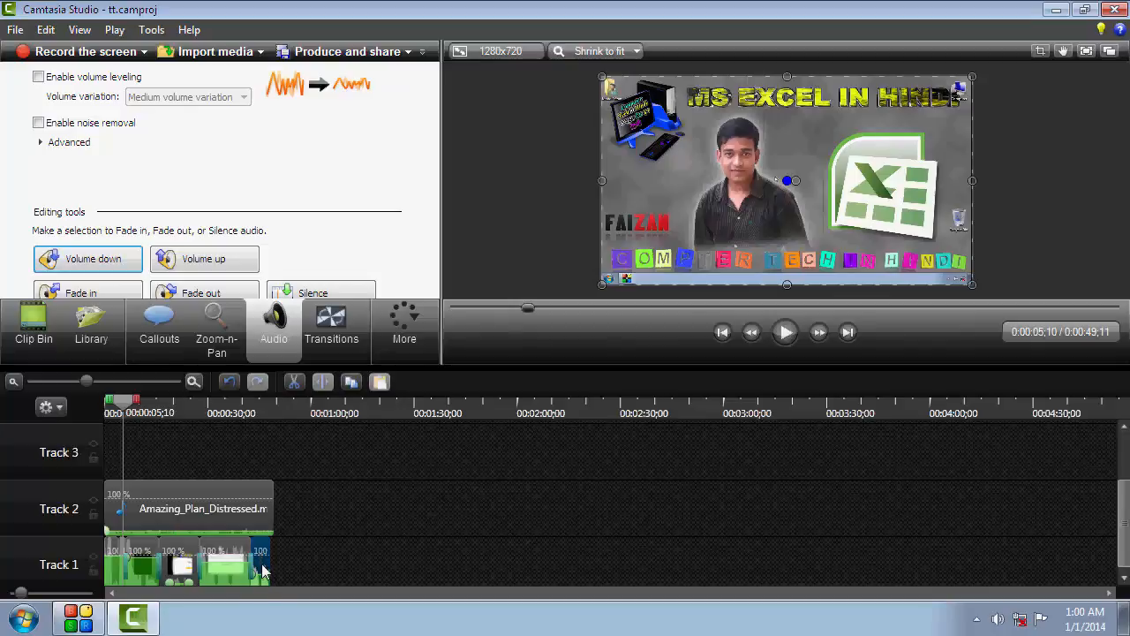
- Lower the Amazing_Plan_Distressed.mp3 music on Track 2 by two volume steps and play a short stretch of the video
click(227, 521)
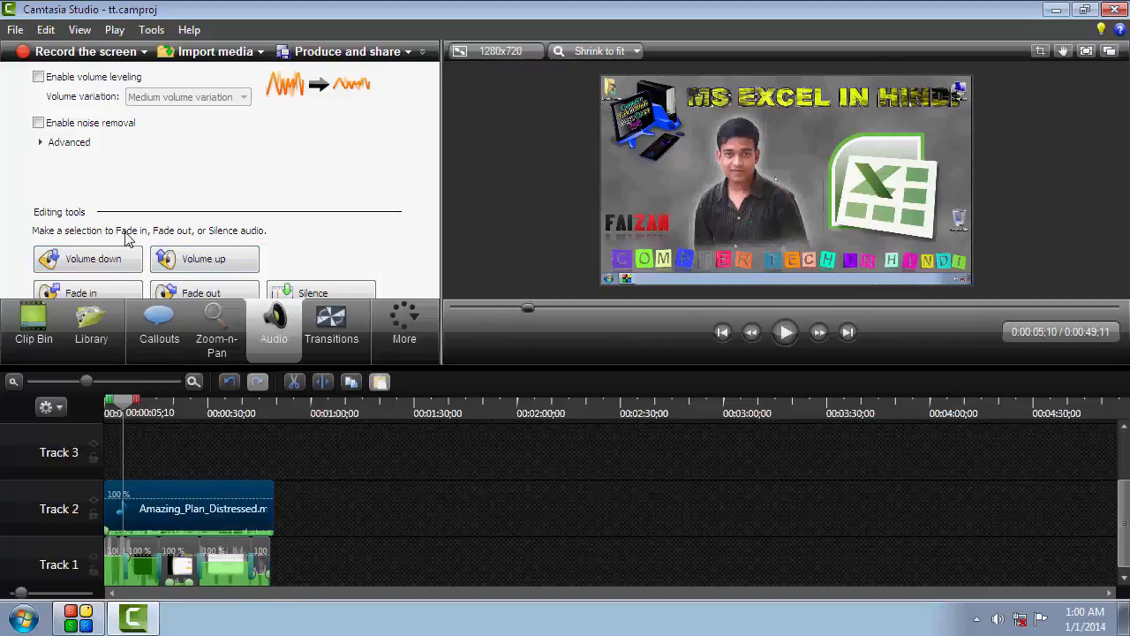
click(104, 255)
click(105, 256)
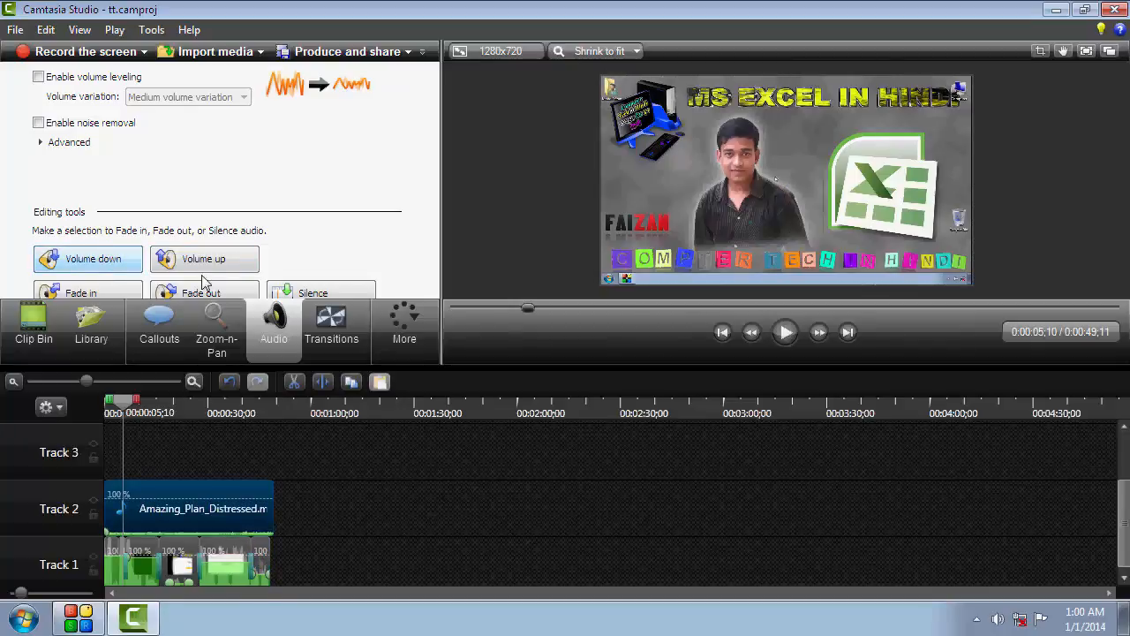
click(785, 333)
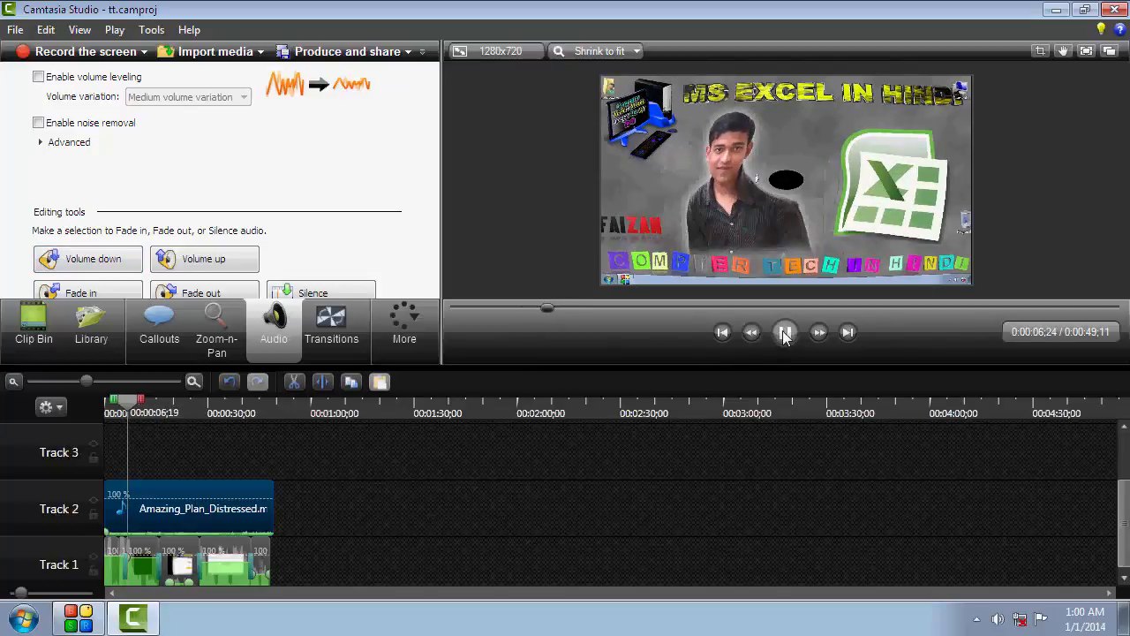
click(785, 333)
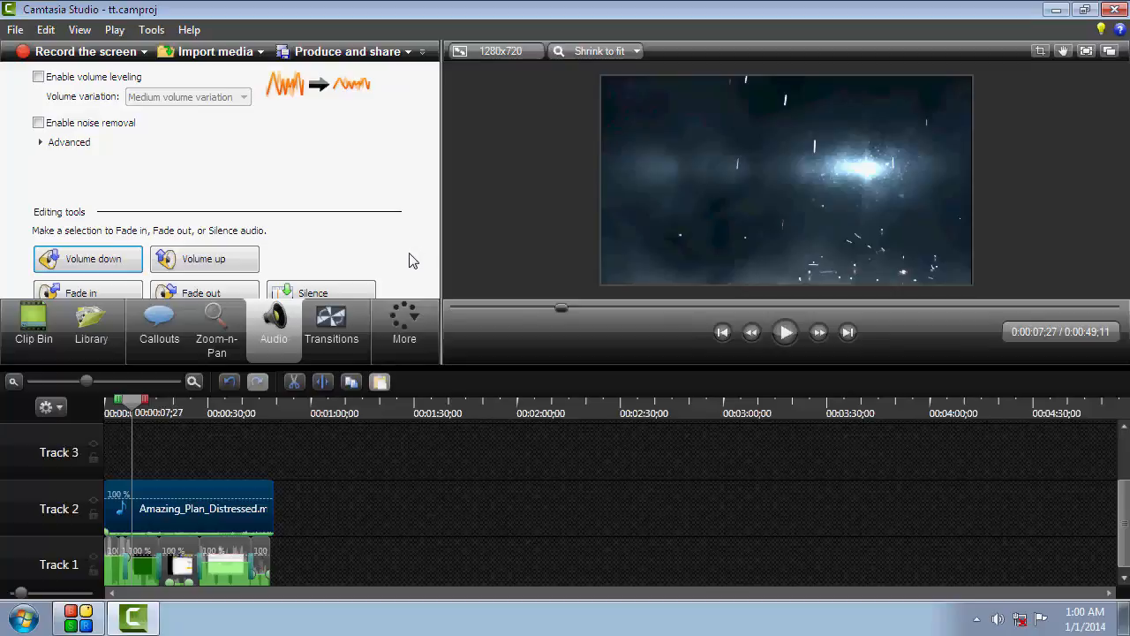
- Set the project's editing dimensions to 720p HD (1280x720) great for YouTube
click(119, 383)
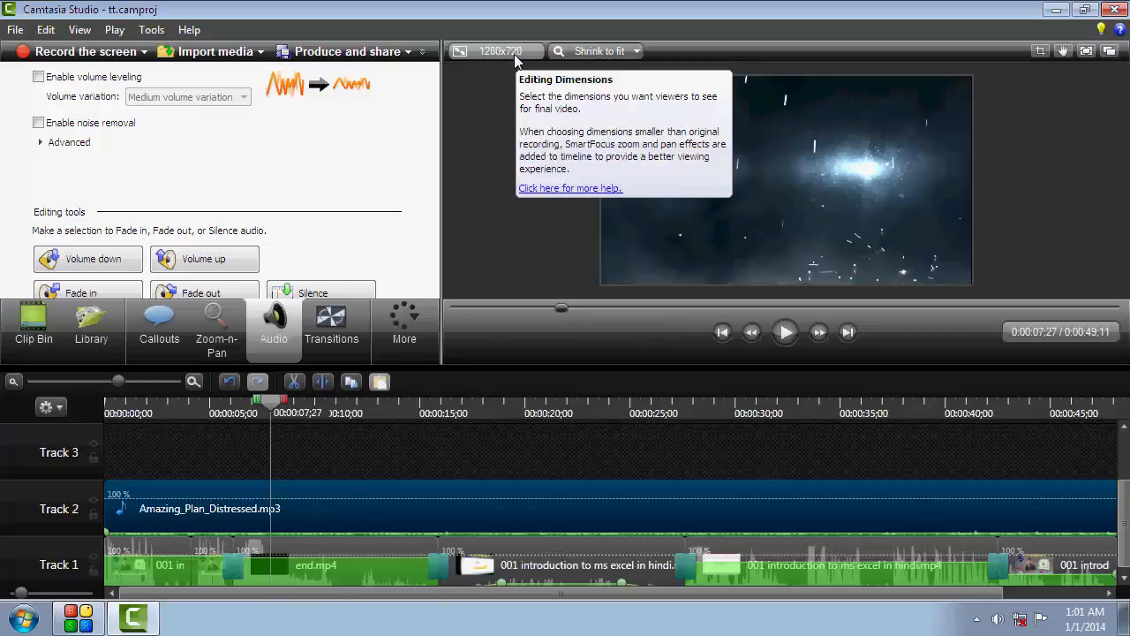
click(517, 436)
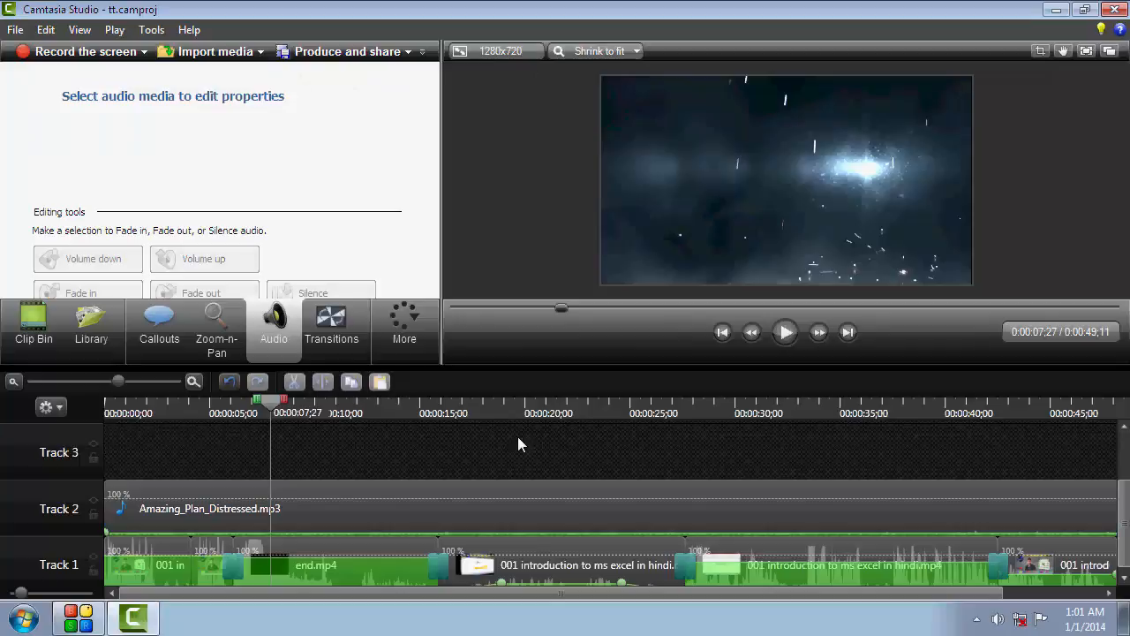
click(507, 55)
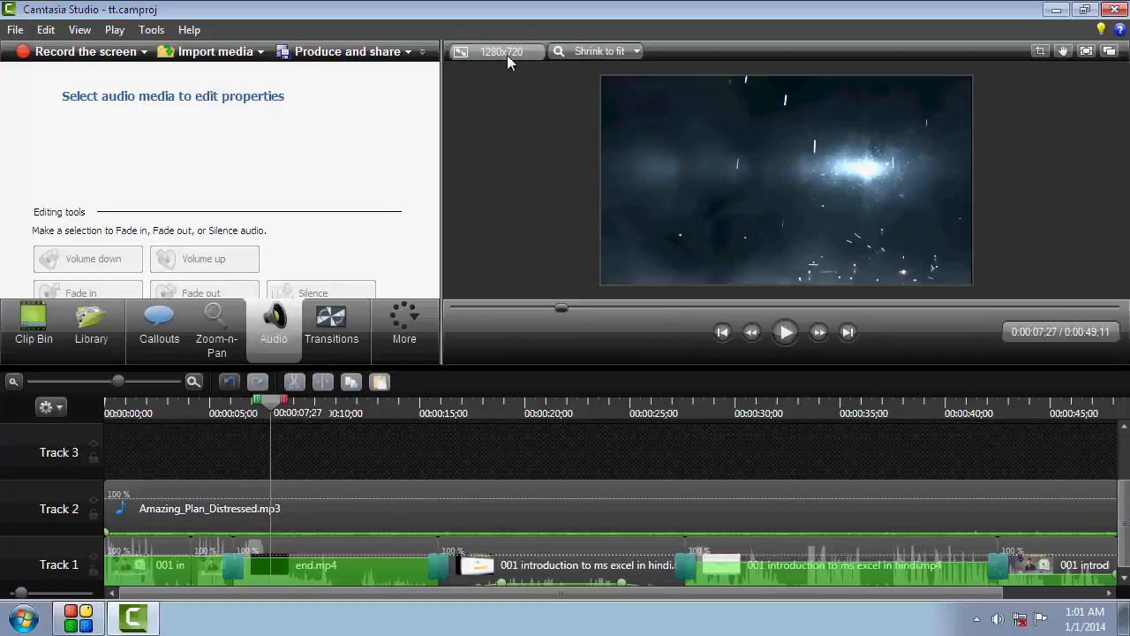
click(628, 307)
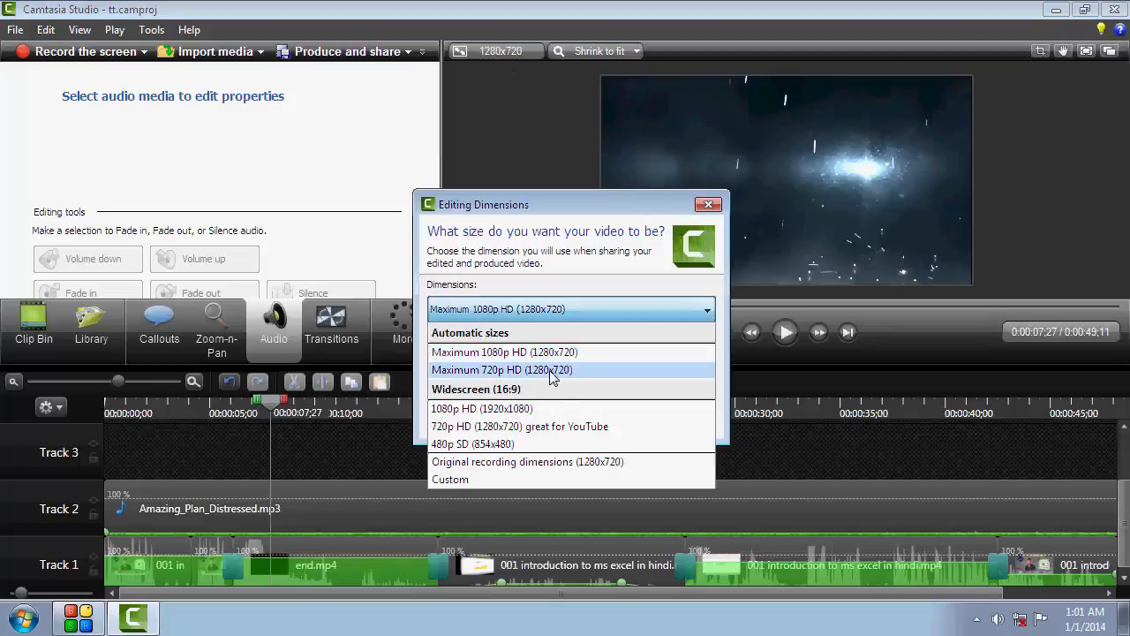
click(578, 427)
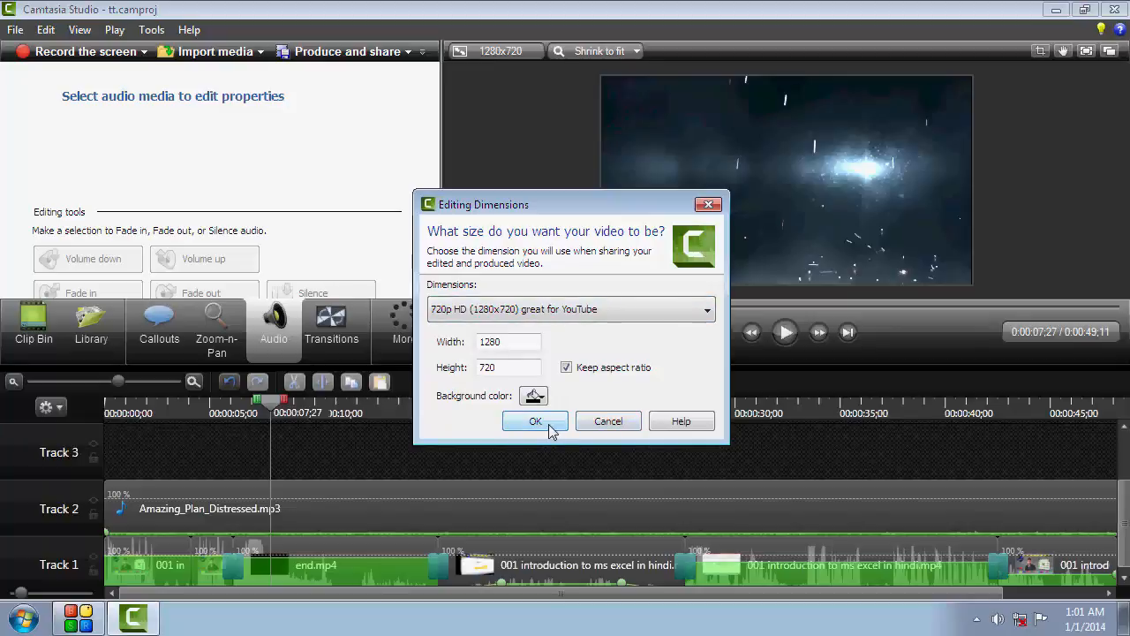
click(535, 422)
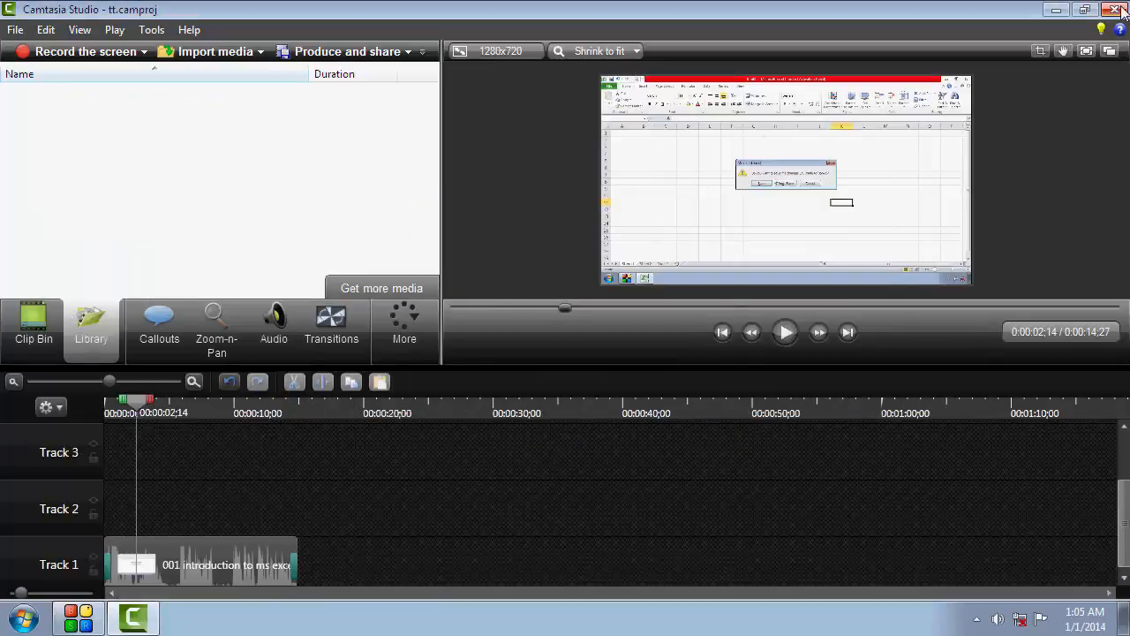
- Close the project and exit Camtasia Studio without saving the changes to tt.camproj
key(ctrl+n)
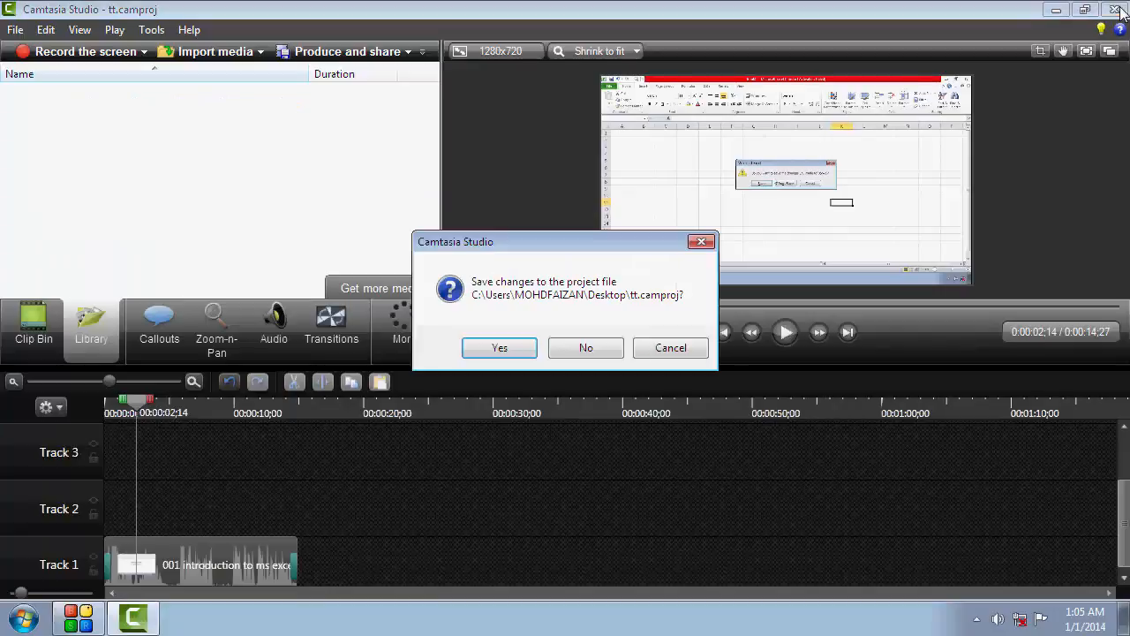
click(606, 348)
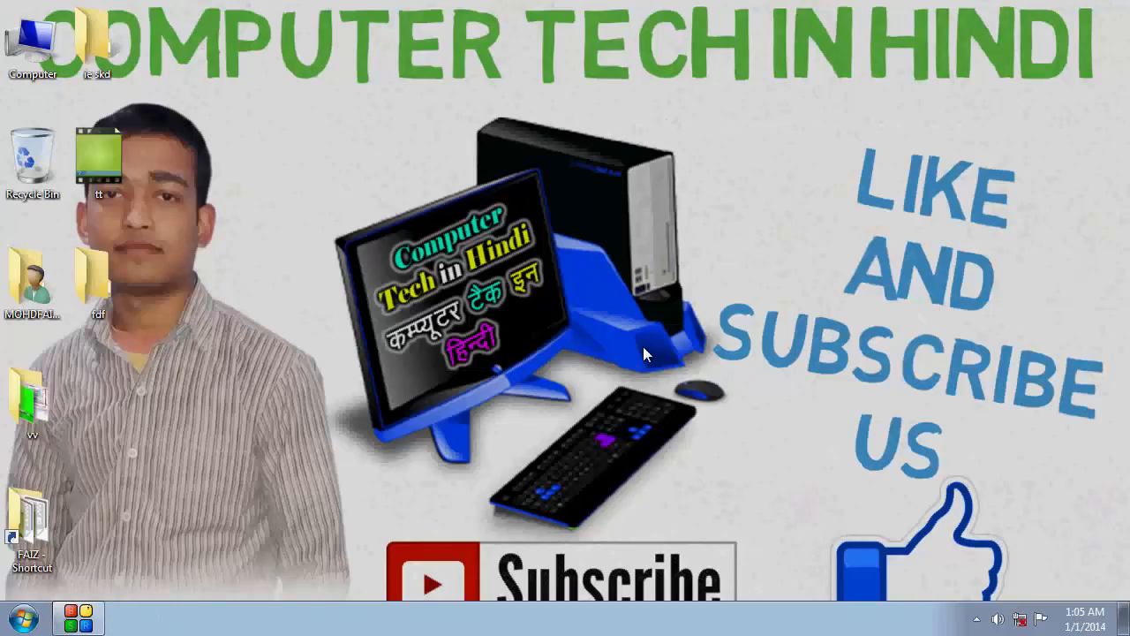